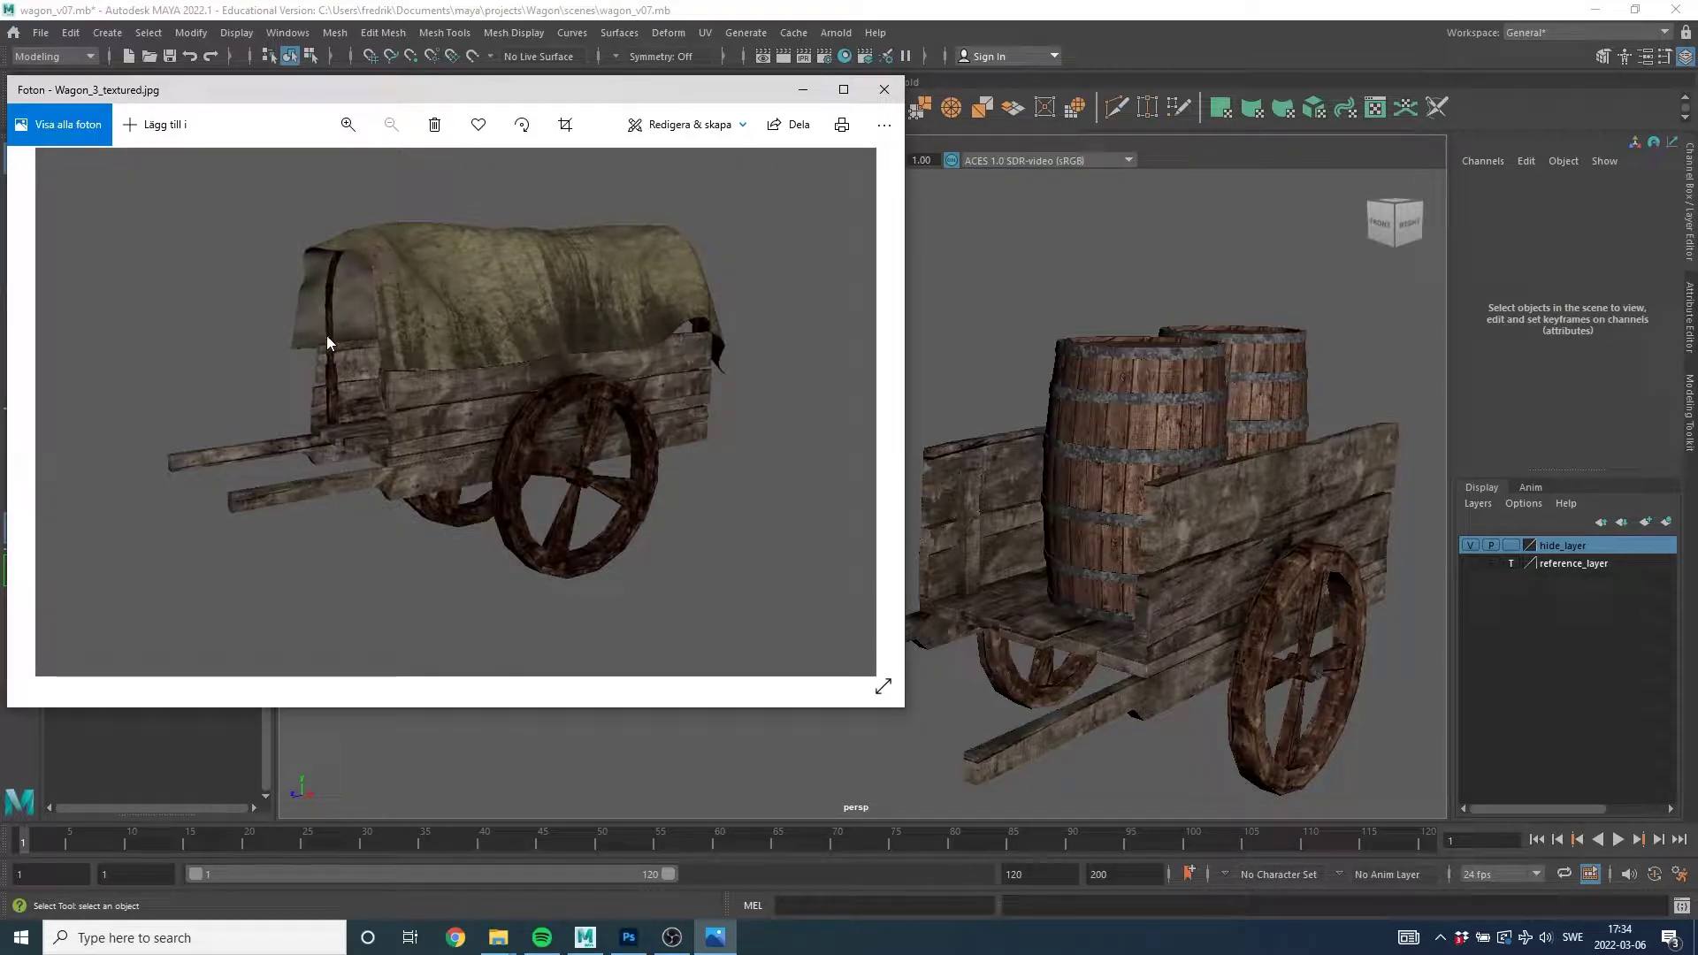
Bring Maya back in front of the reference photo and orbit around the wagon.
{"action": "left_click", "coordinate": [1233, 300]}
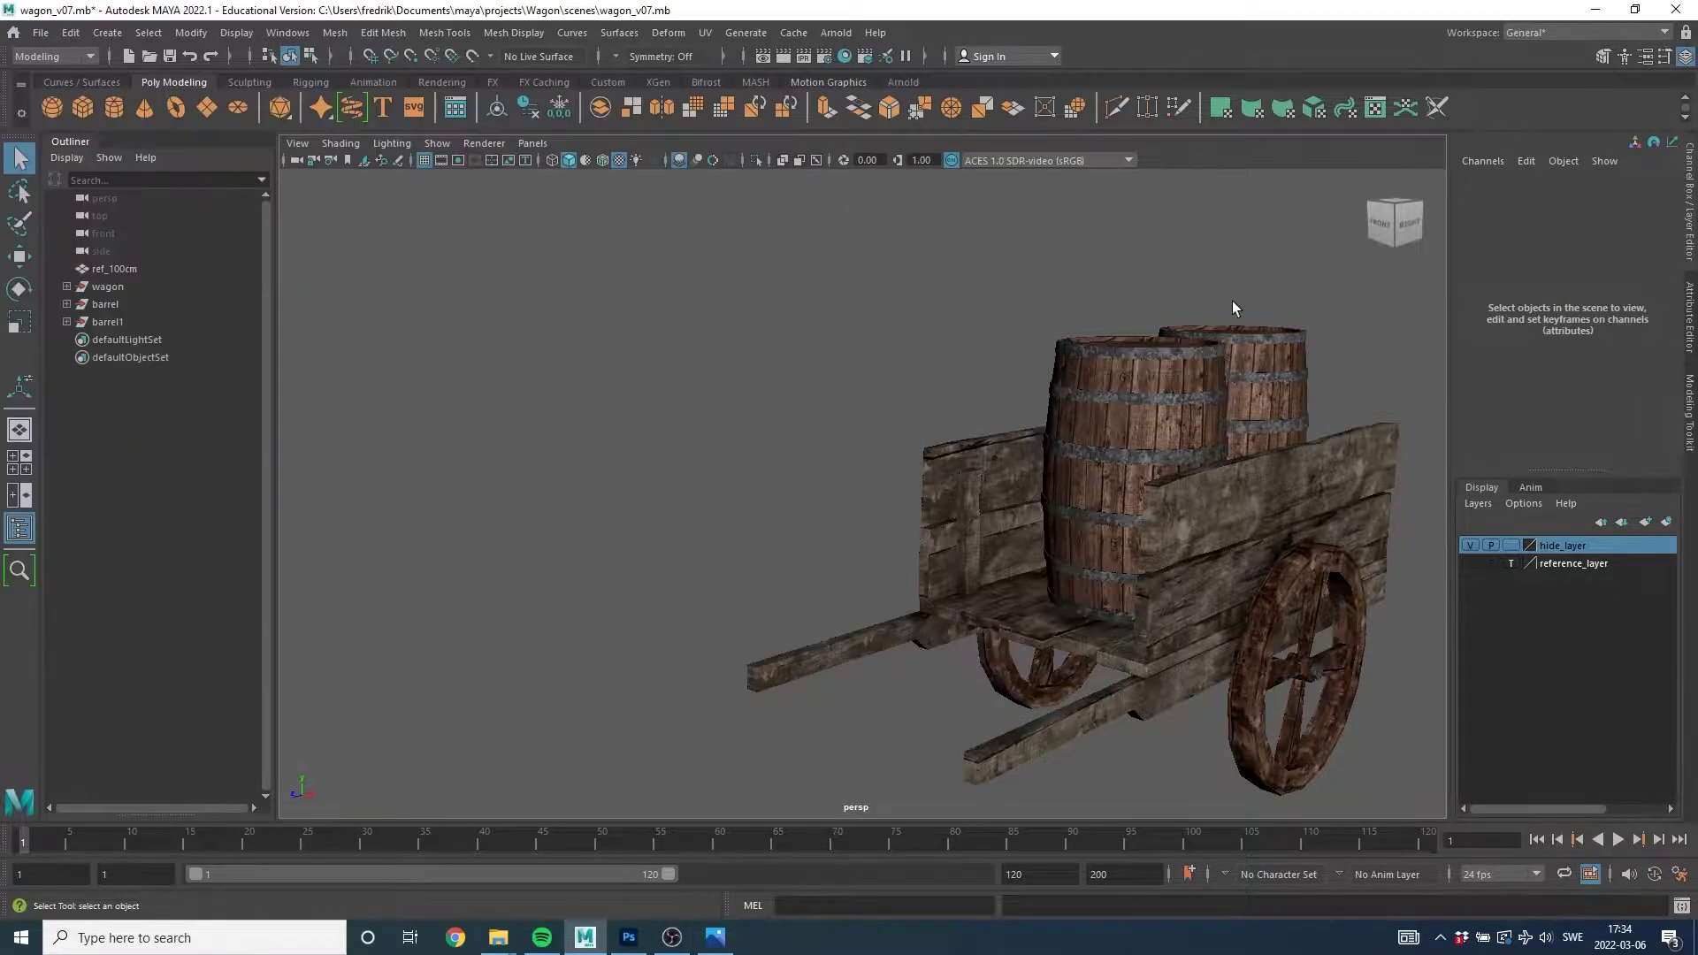
{"action": "middle_click_drag", "start_coordinate": [1203, 446], "coordinate": [1160, 358], "text": "alt"}
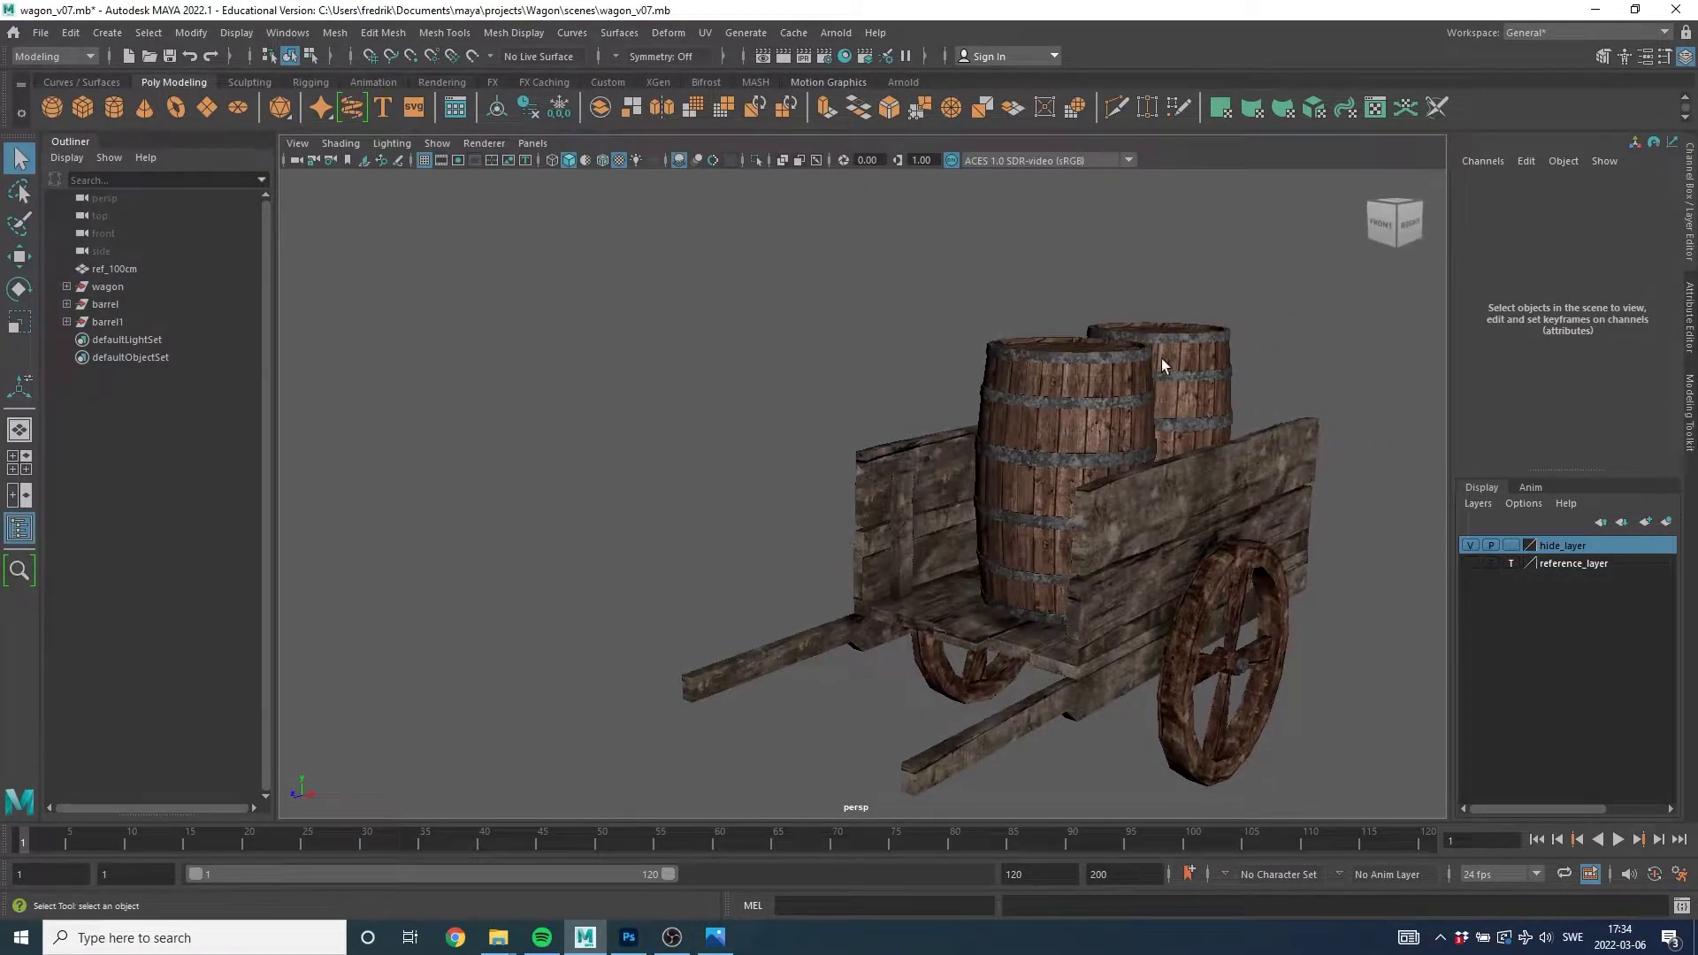
Put barrel and barrel1 on a new display layer named barrels, then hide it.
{"action": "left_click", "coordinate": [103, 306]}
{"action": "left_click", "coordinate": [109, 321], "text": "shift"}
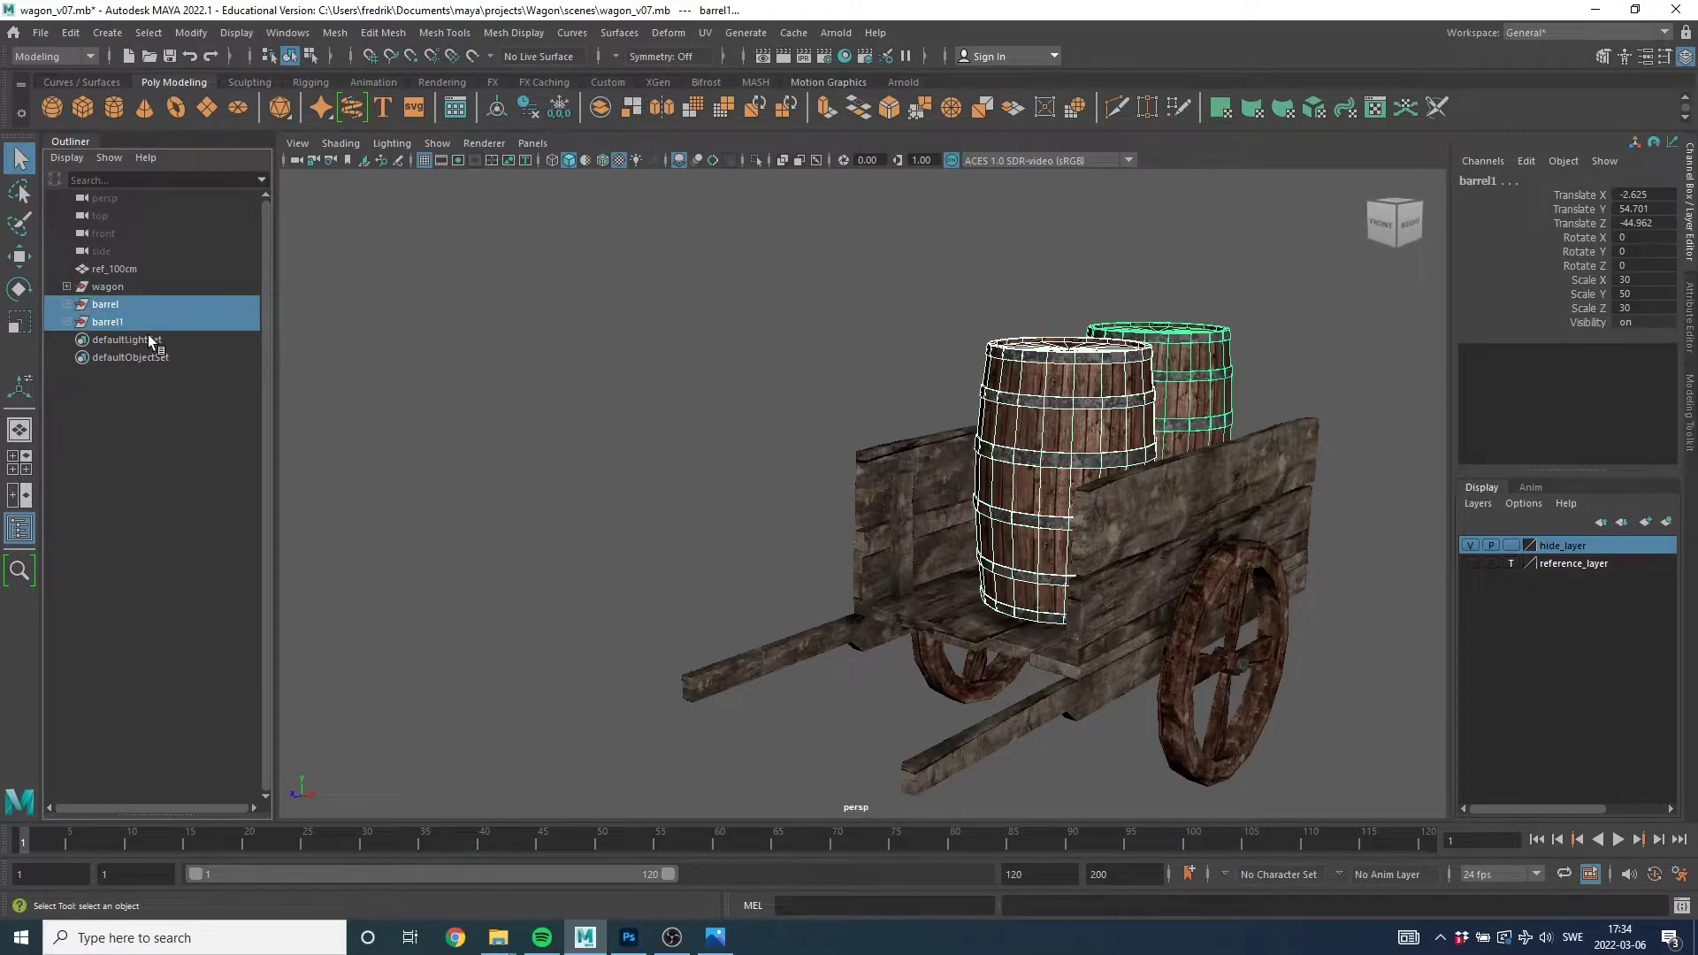
{"action": "left_click", "coordinate": [1666, 524]}
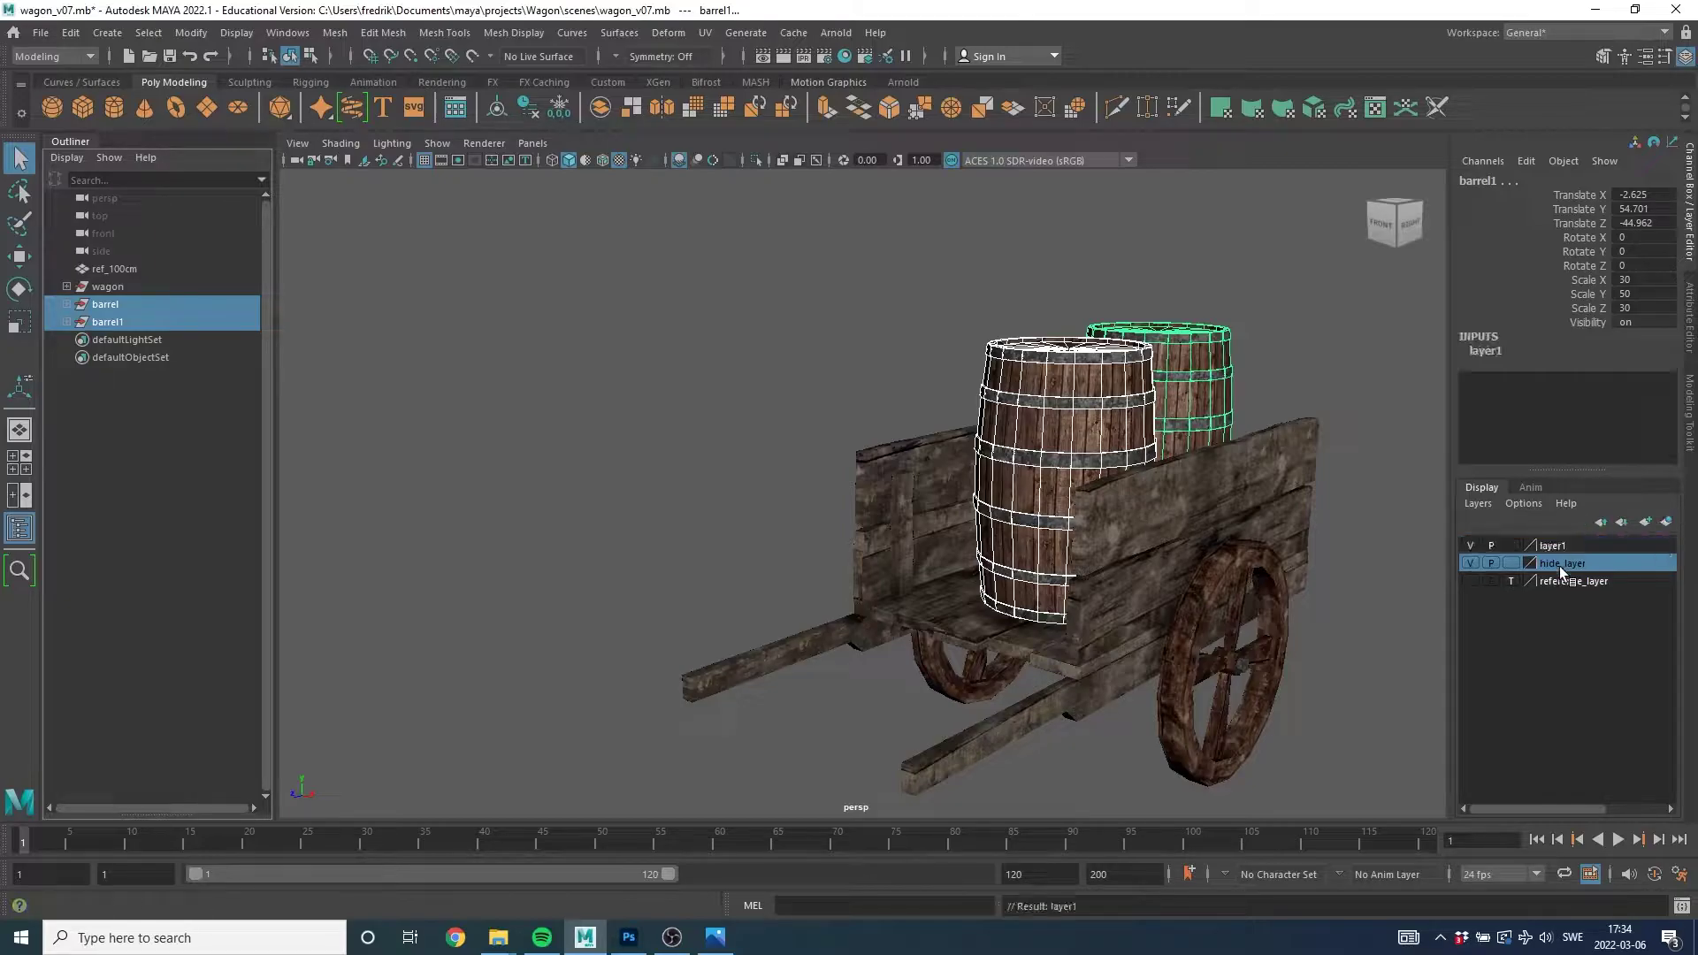
{"action": "double_click", "coordinate": [1552, 545]}
{"action": "type", "text": "barrels"}
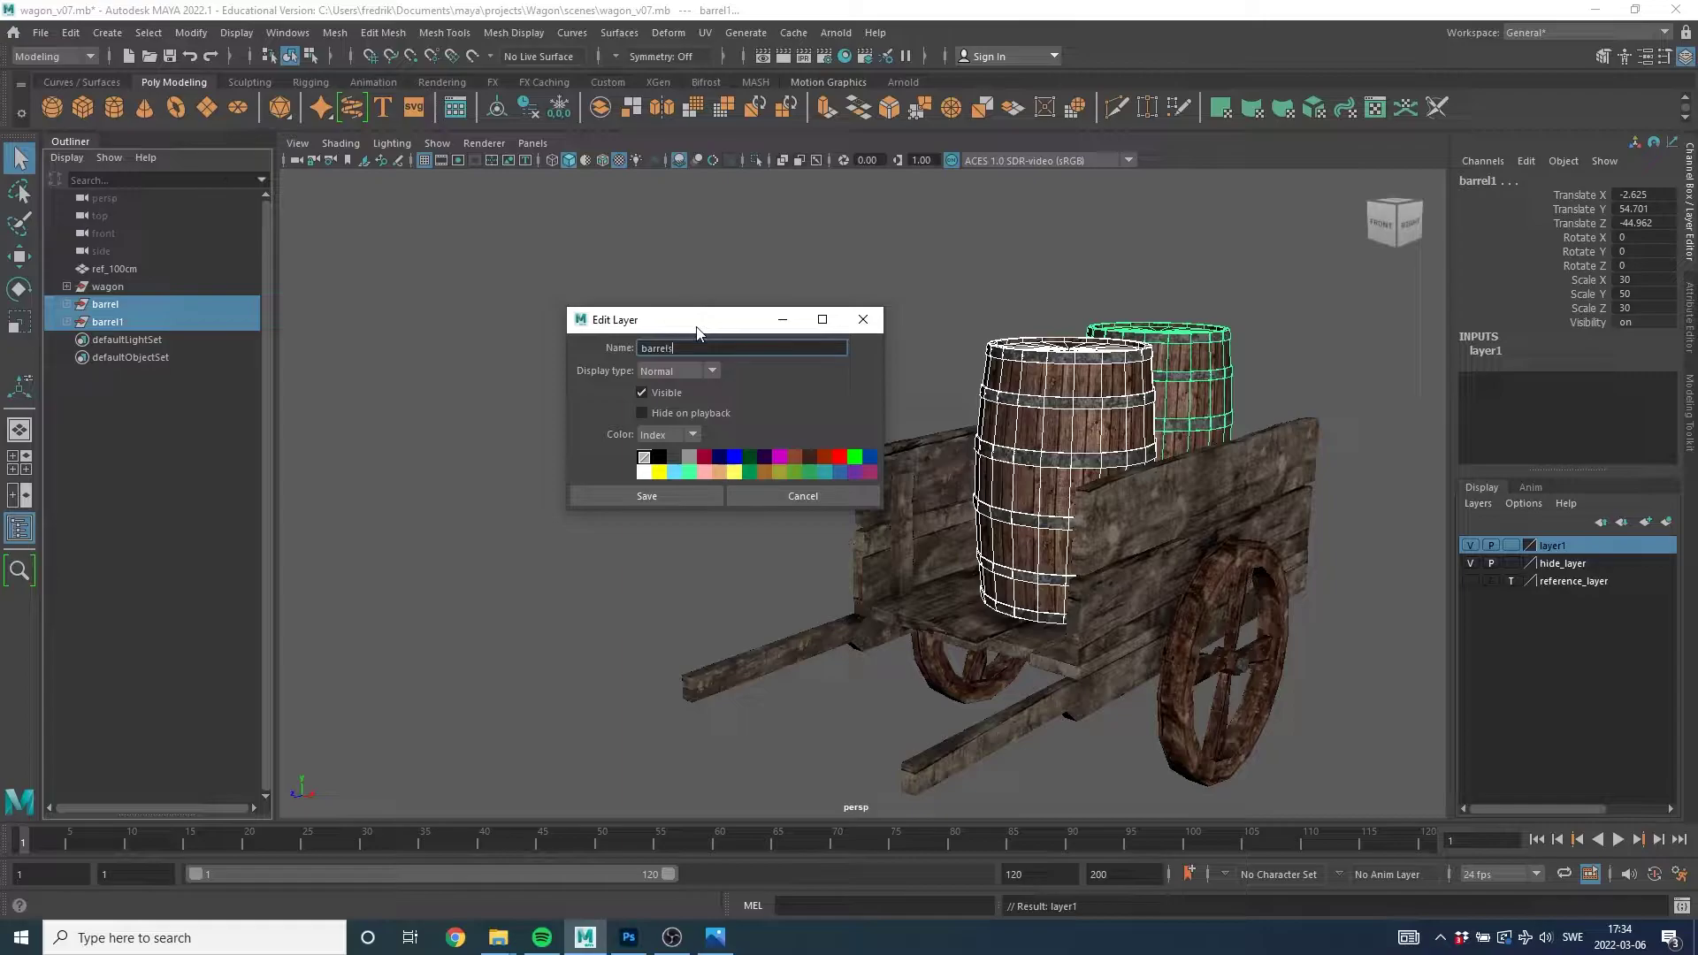
{"action": "key", "text": "Return"}
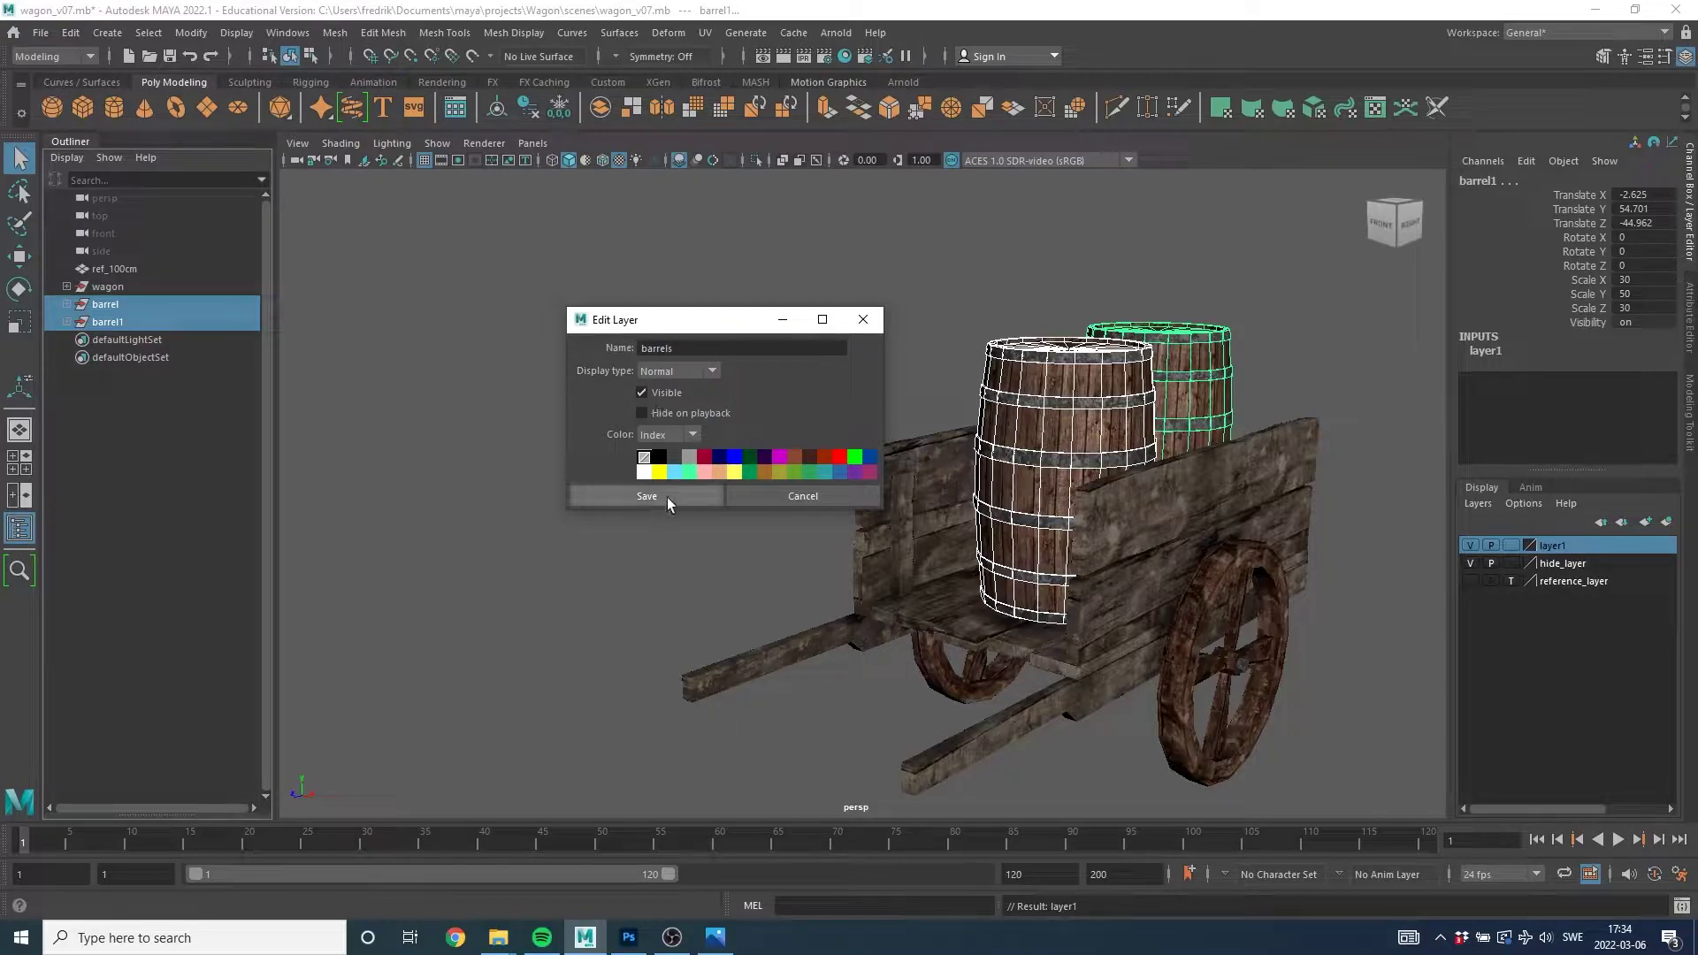
{"action": "left_click", "coordinate": [665, 496]}
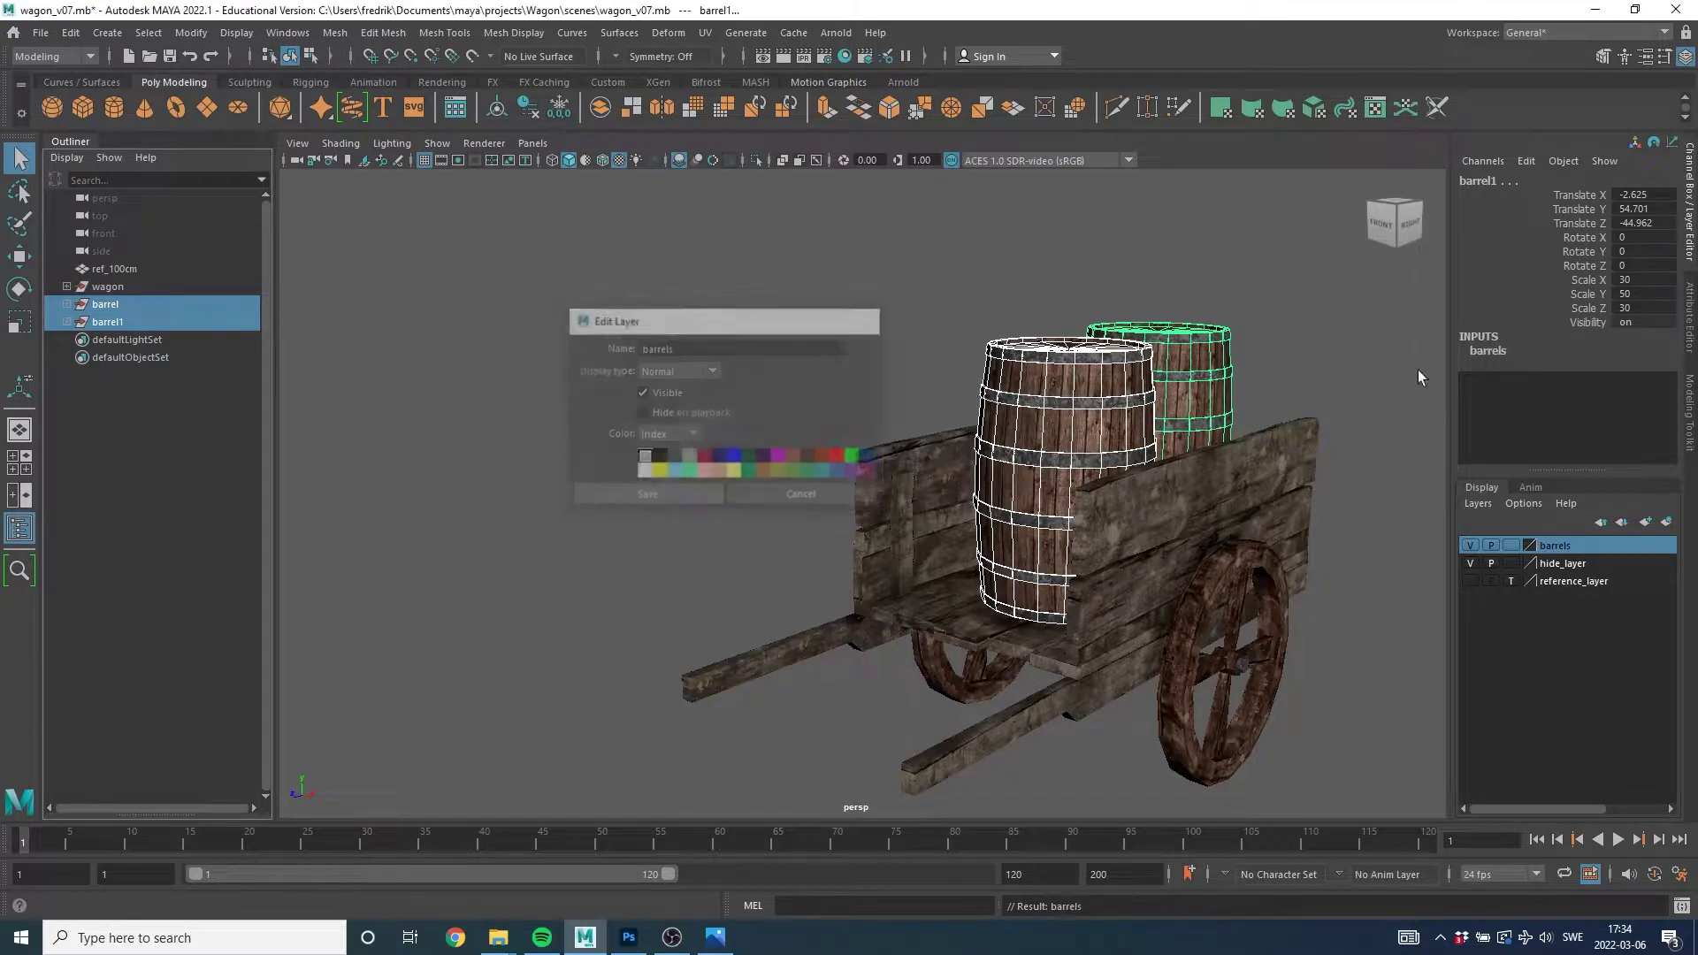
{"action": "left_click", "coordinate": [1471, 546]}
{"action": "middle_click_drag", "start_coordinate": [1138, 469], "coordinate": [1033, 451], "text": "alt"}
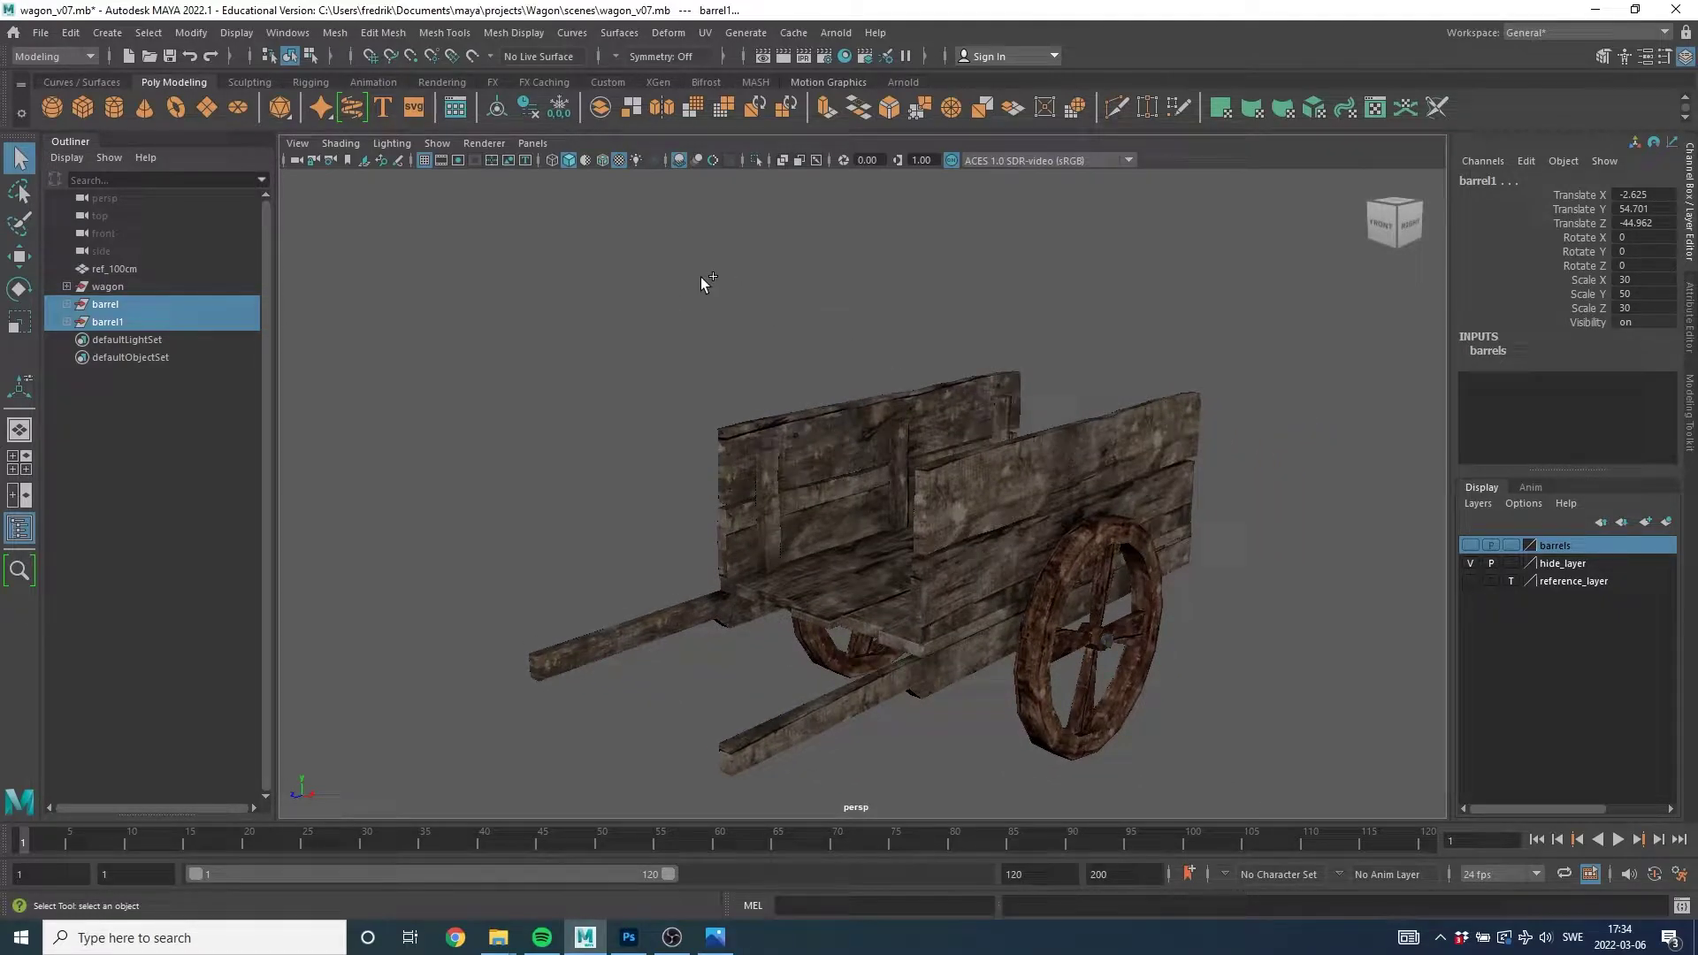
Save the scene as wagon_v08.mb, replacing the existing file.
{"action": "key", "text": "ctrl+shift+s"}
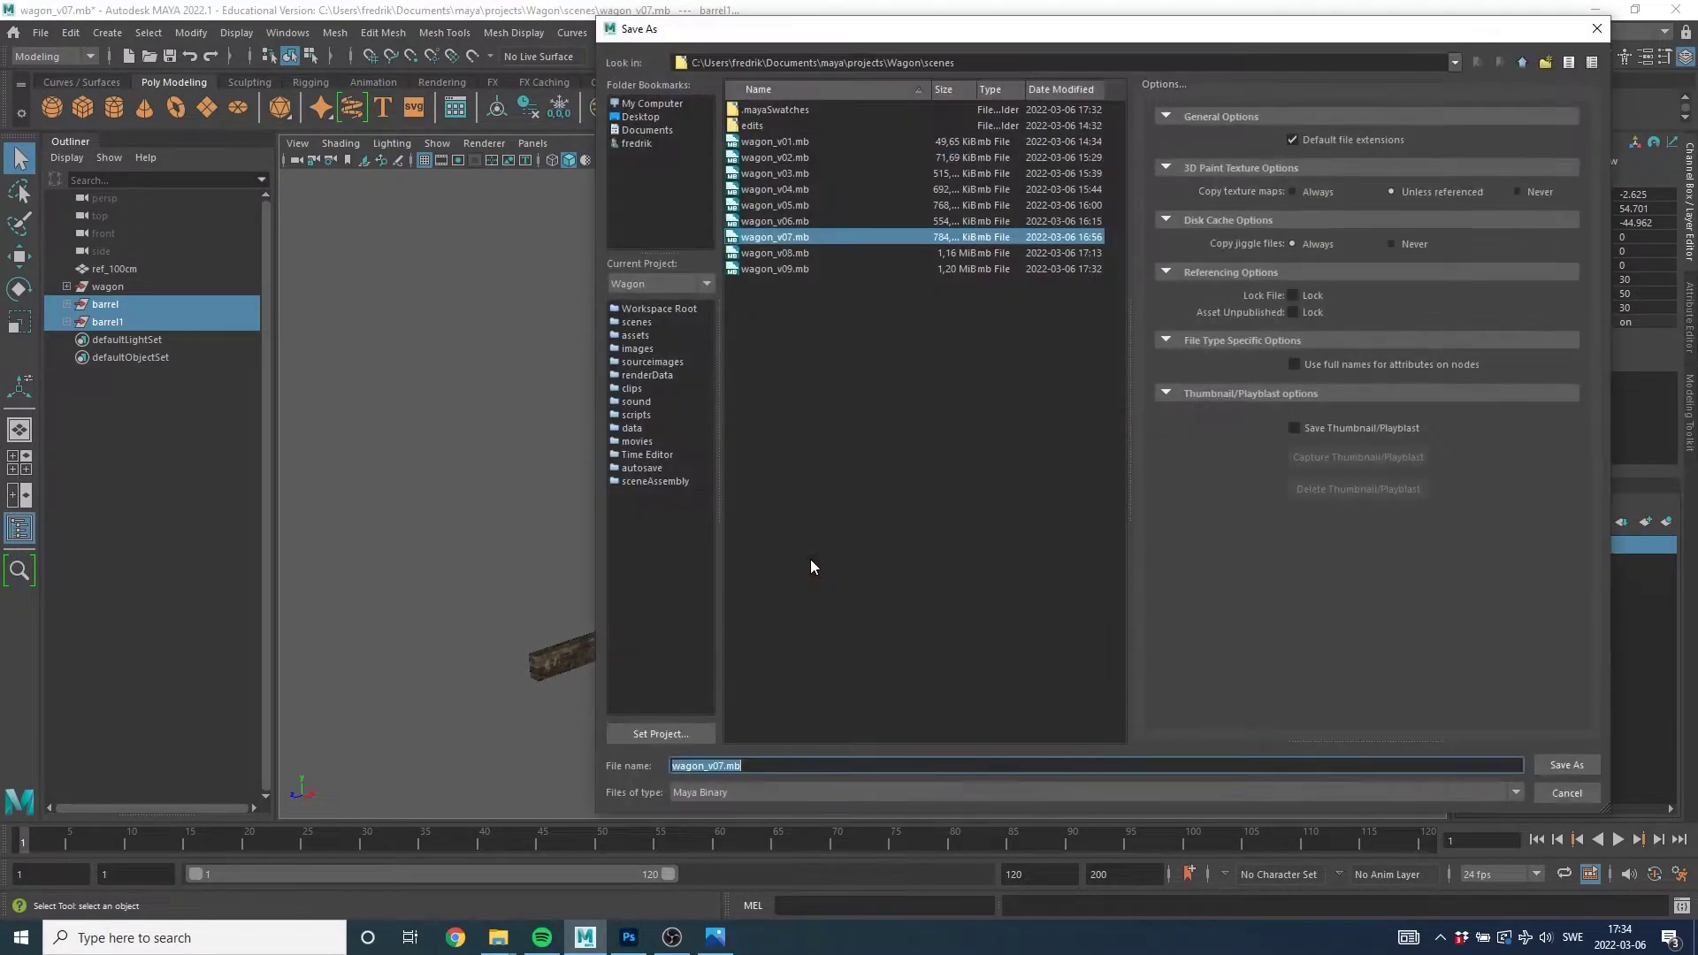
{"action": "double_click", "coordinate": [786, 252]}
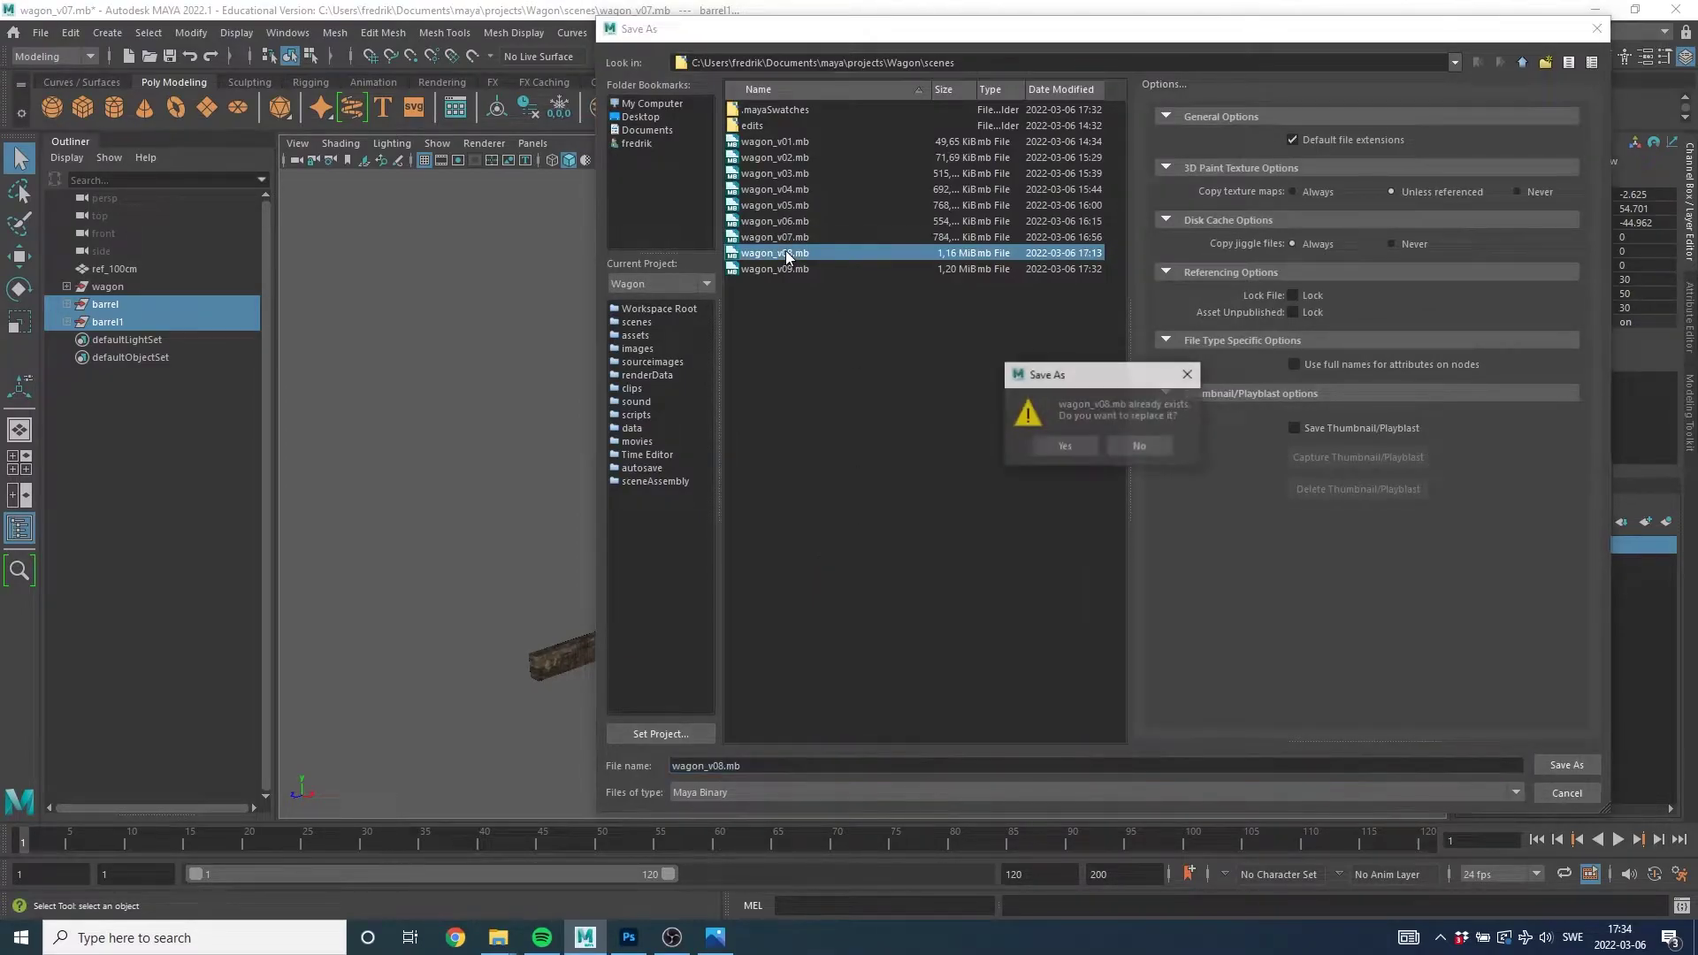
{"action": "left_click", "coordinate": [1065, 447]}
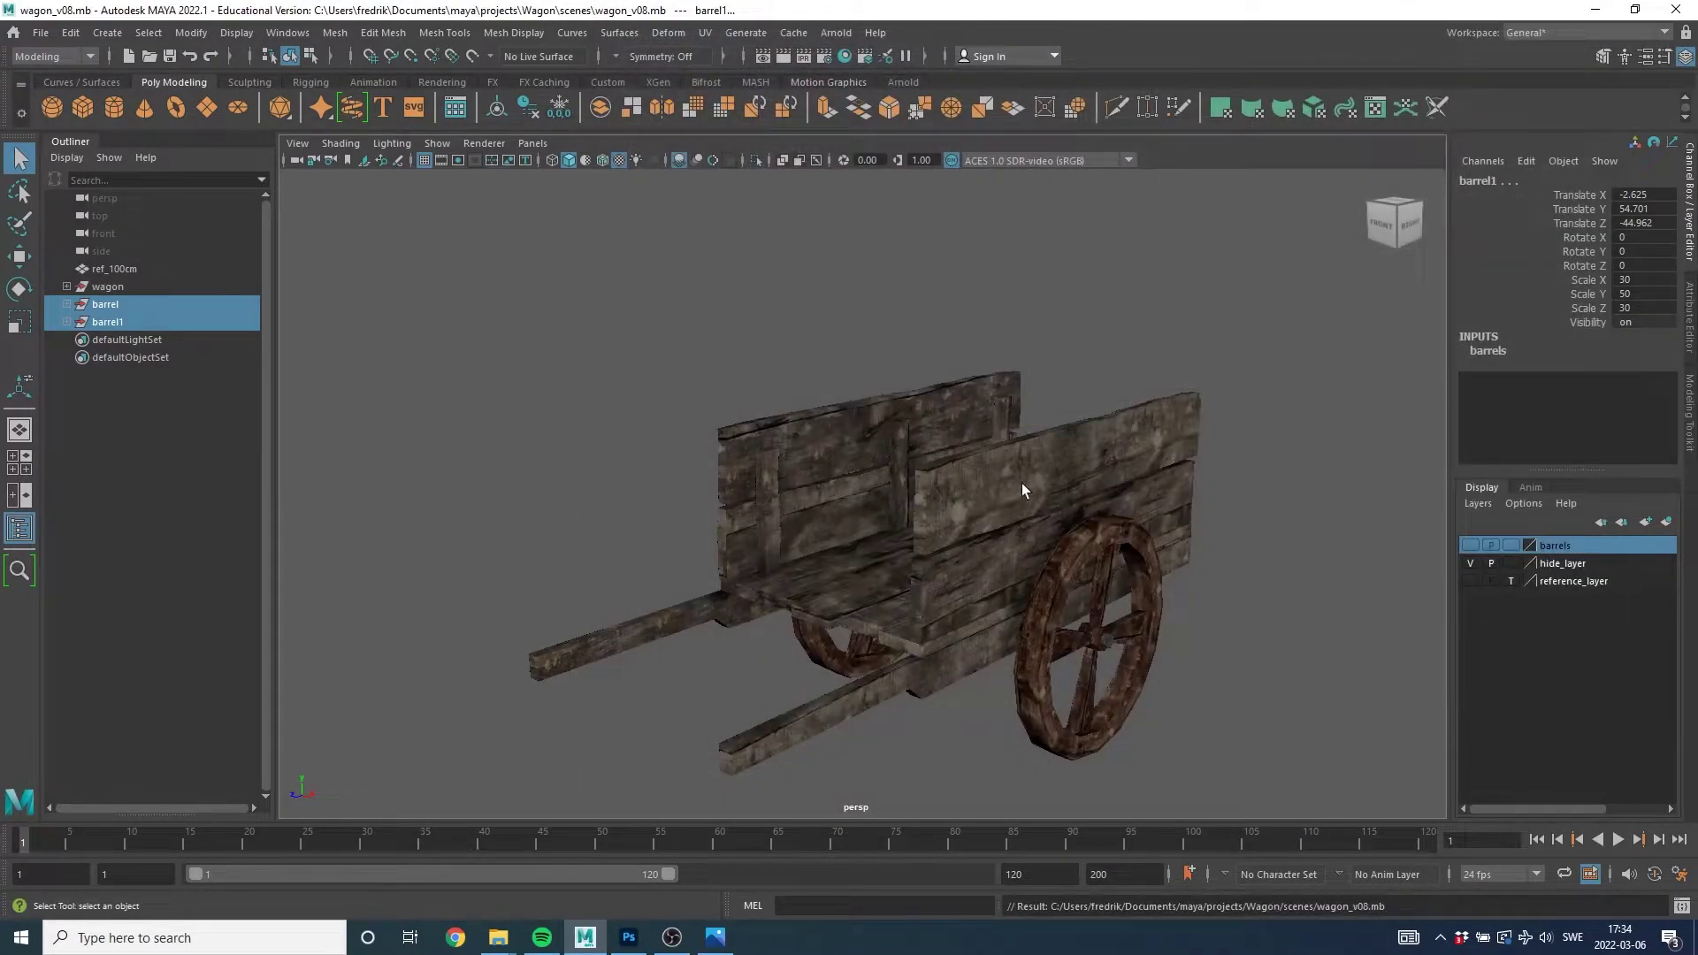
Orbit the empty wagon and compare it against the covered-wagon reference photo.
{"action": "mouse_move", "coordinate": [1022, 482]}
{"action": "left_mouse_down", "text": "alt"}
{"action": "mouse_move", "coordinate": [980, 484]}
{"action": "mouse_move", "coordinate": [1011, 470]}
{"action": "left_mouse_up", "text": "alt"}
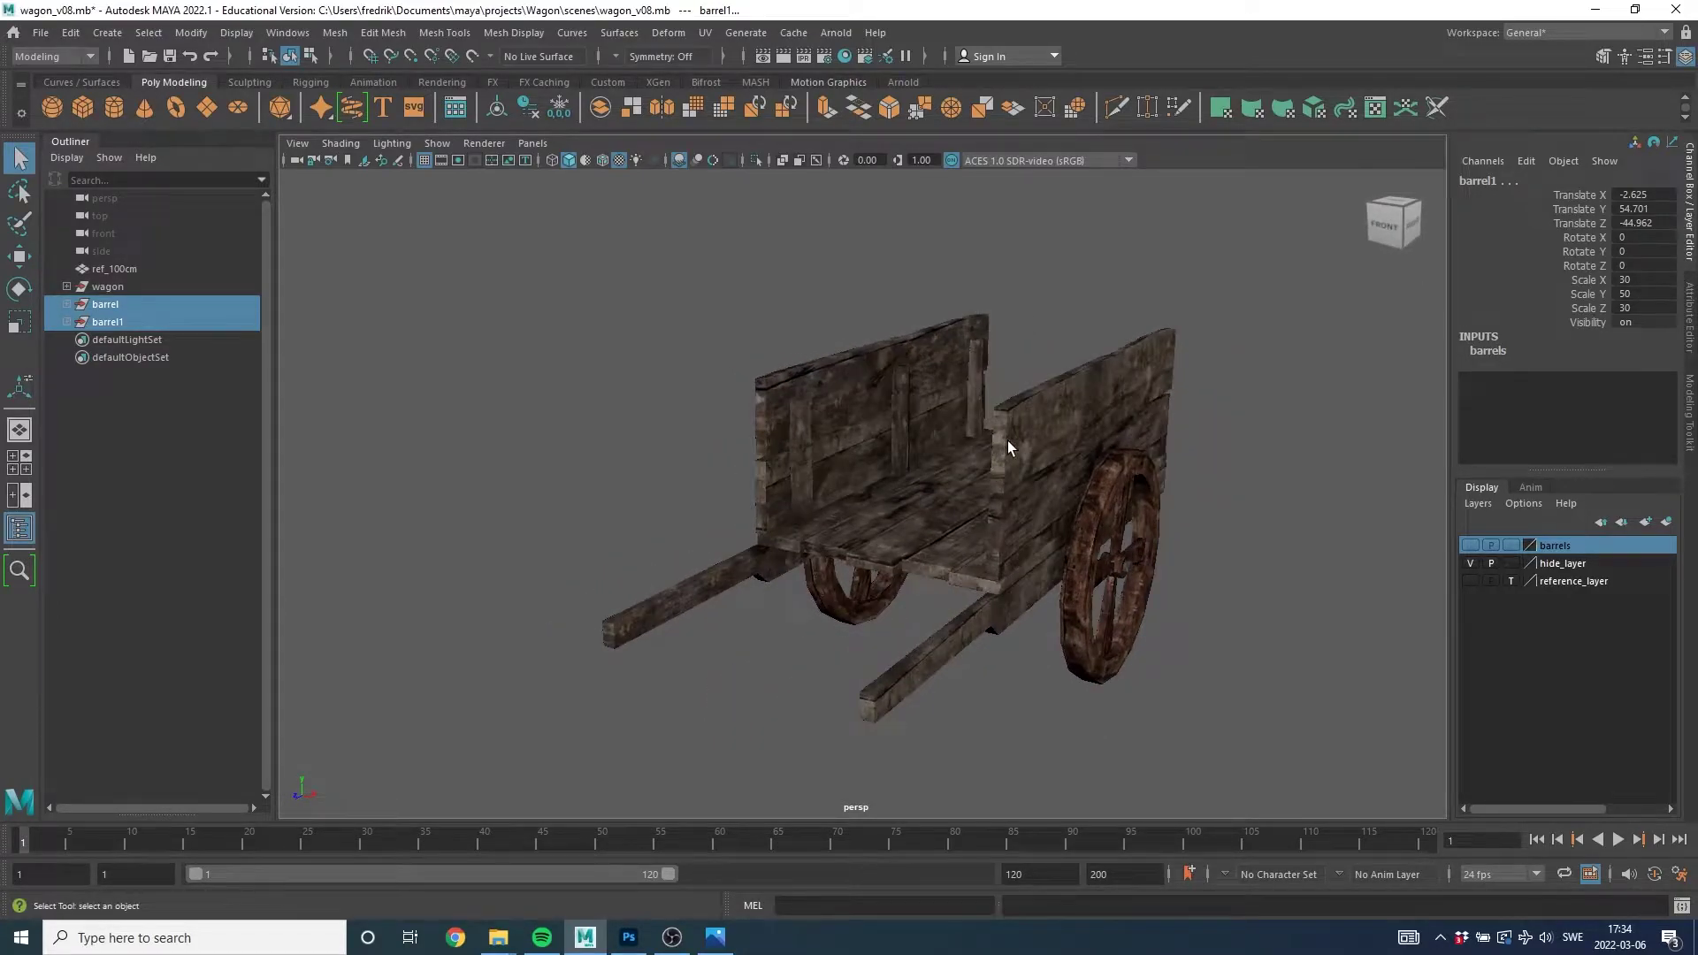
{"action": "key", "text": "alt+Tab"}
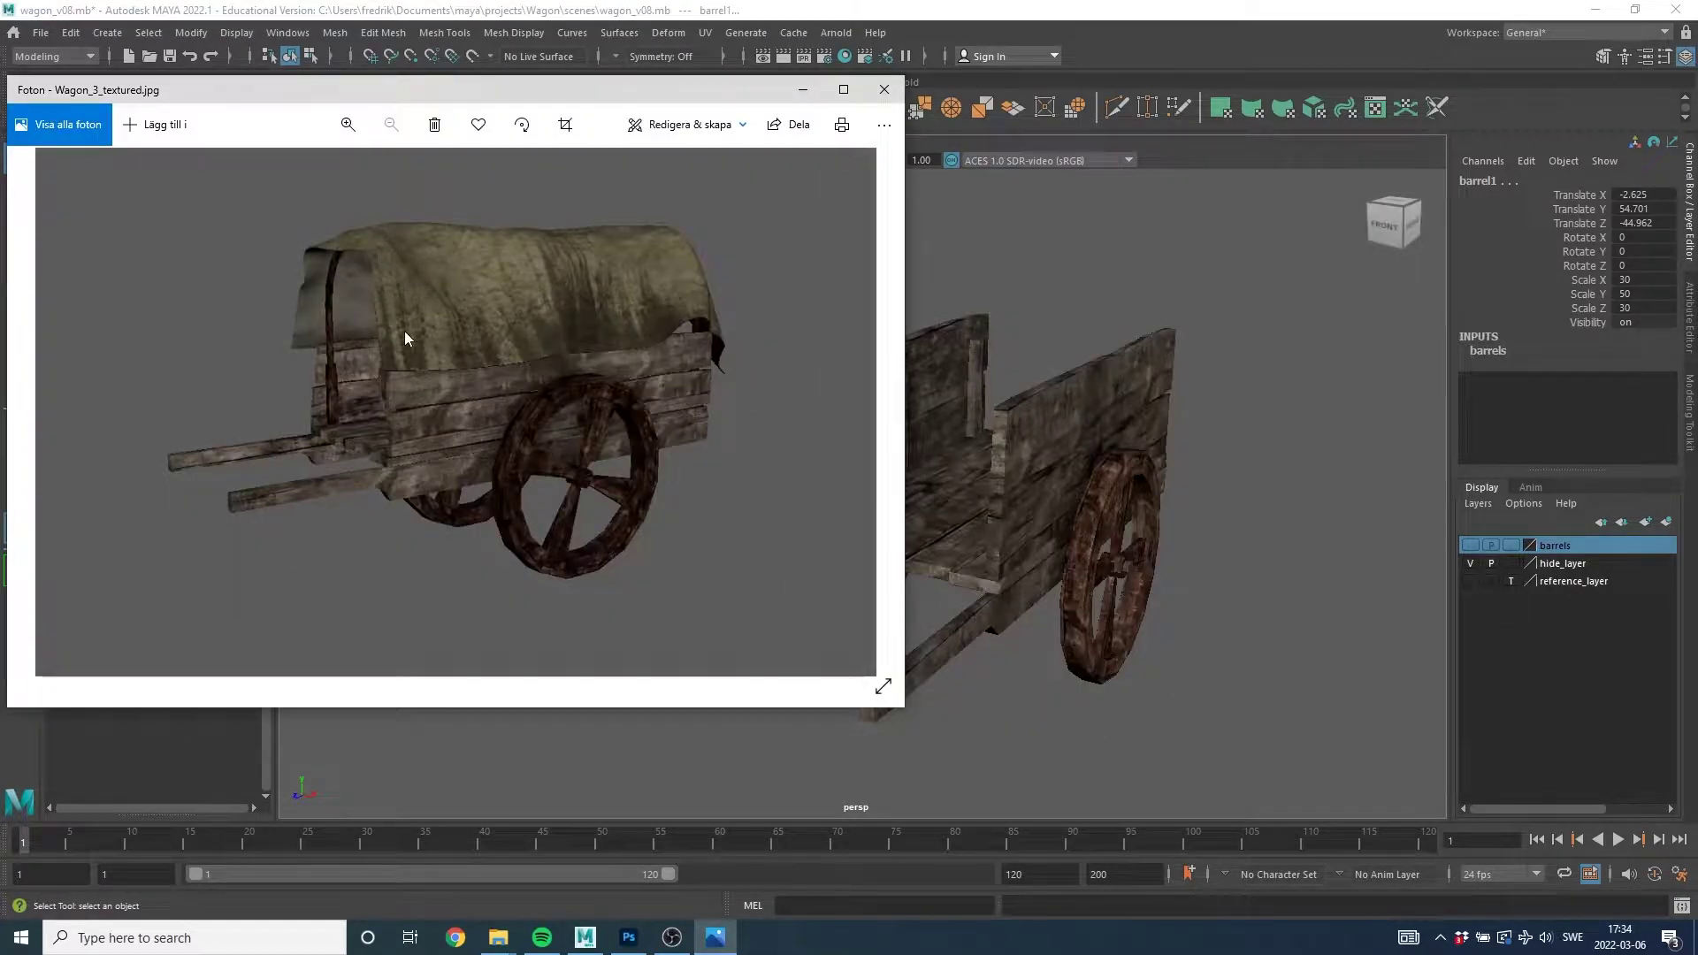
{"action": "key", "text": "alt+Tab"}
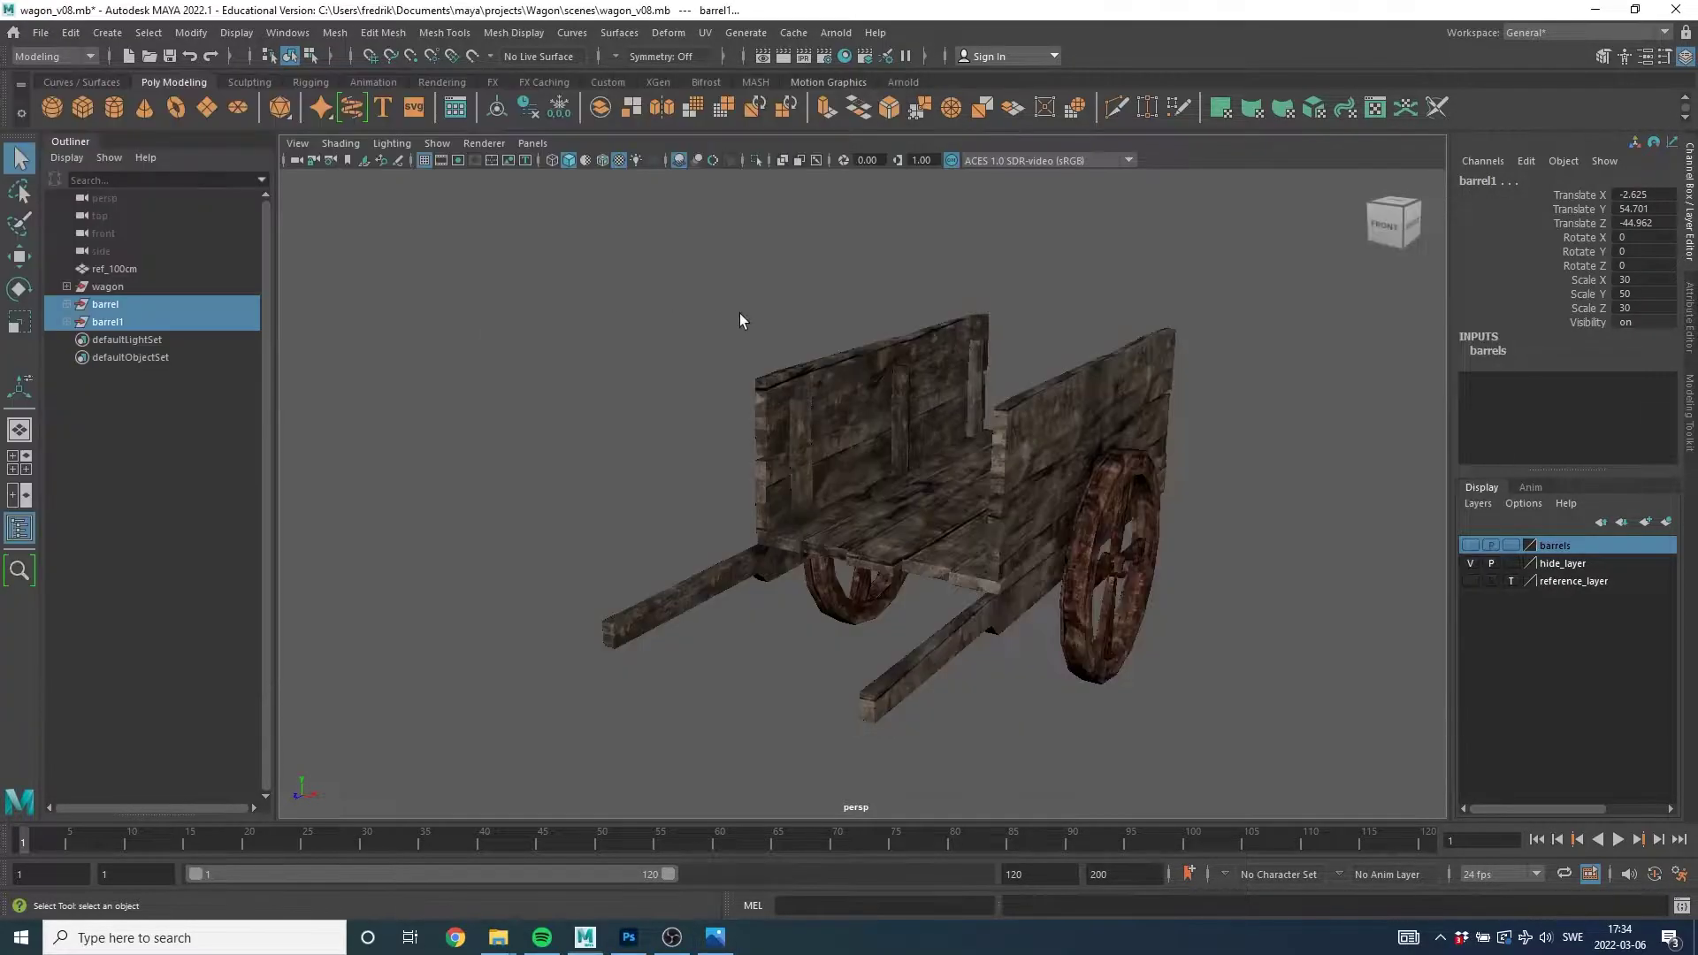
Create a polygon pipe primitive and show the scene in wireframe.
{"action": "left_click", "coordinate": [107, 33]}
{"action": "mouse_move", "coordinate": [160, 99]}
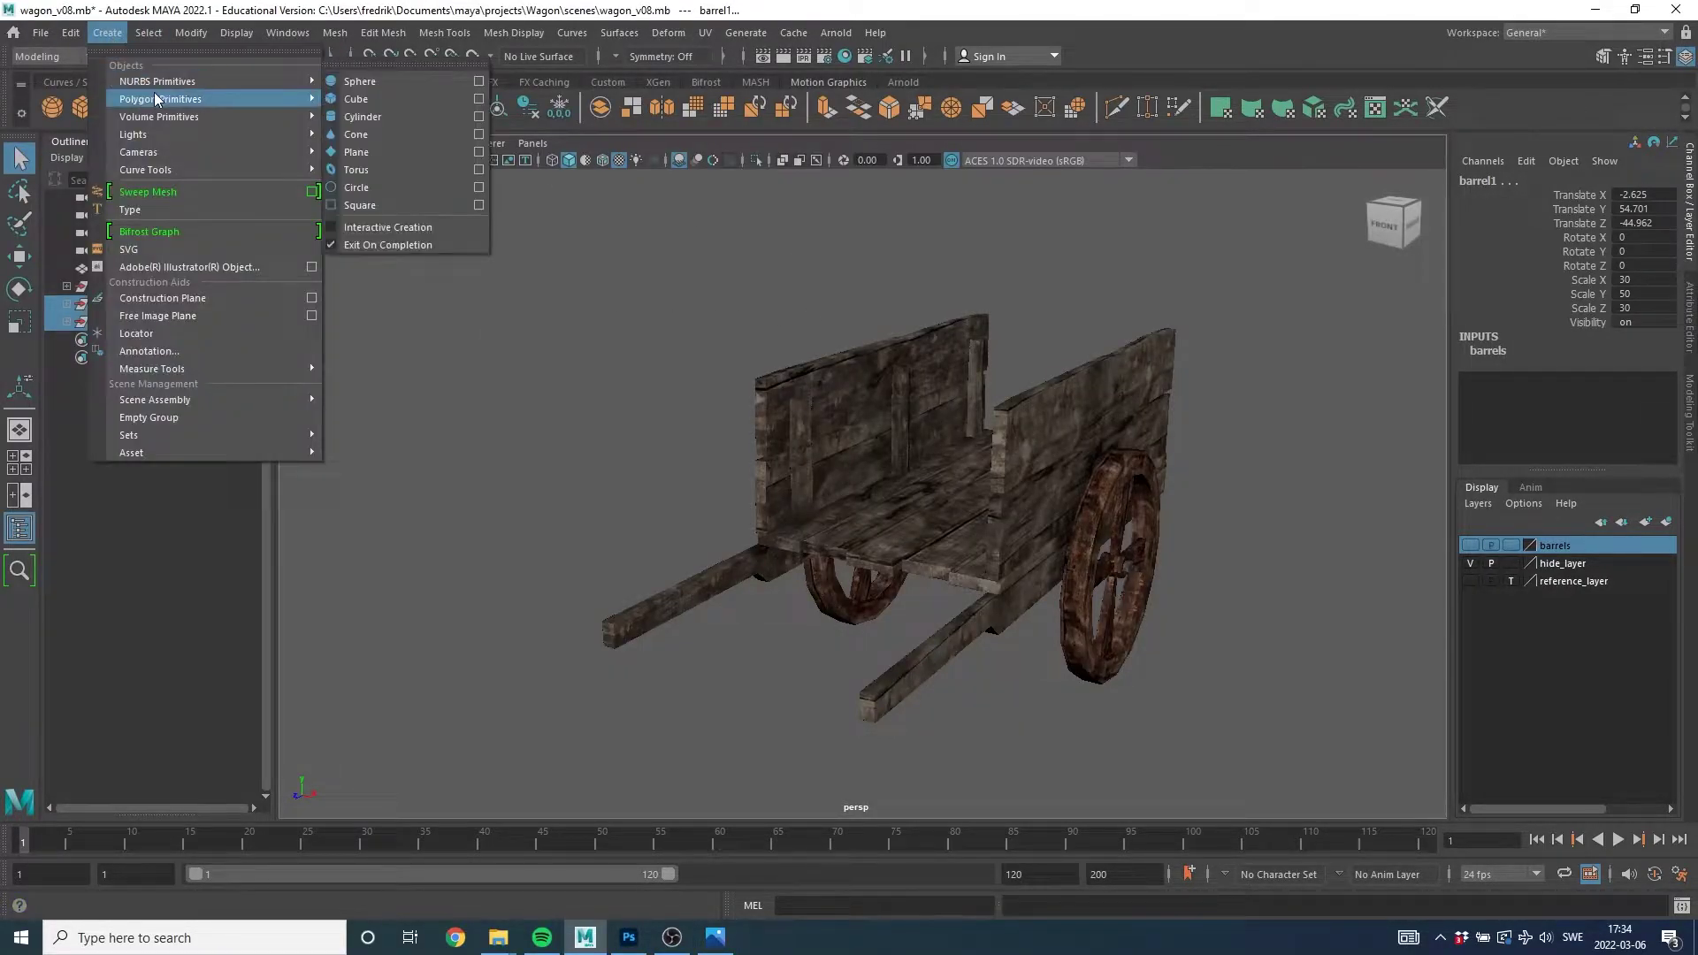
{"action": "left_click", "coordinate": [380, 285]}
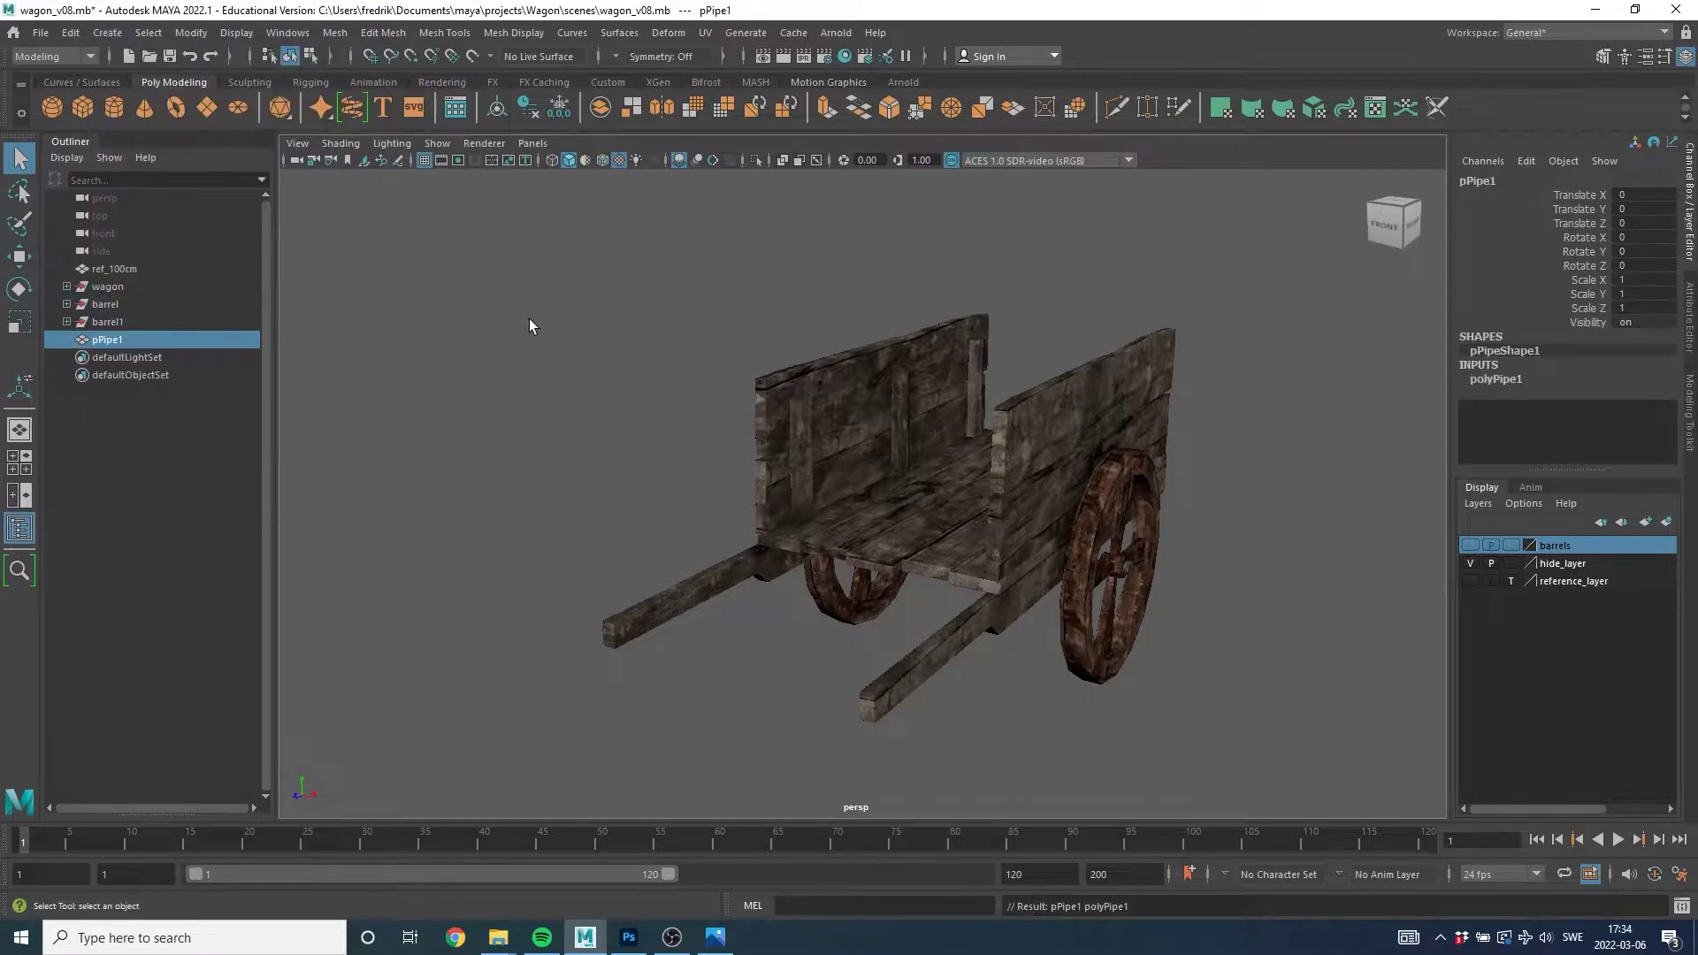
{"action": "left_click_drag", "start_coordinate": [967, 512], "coordinate": [980, 541], "text": "alt"}
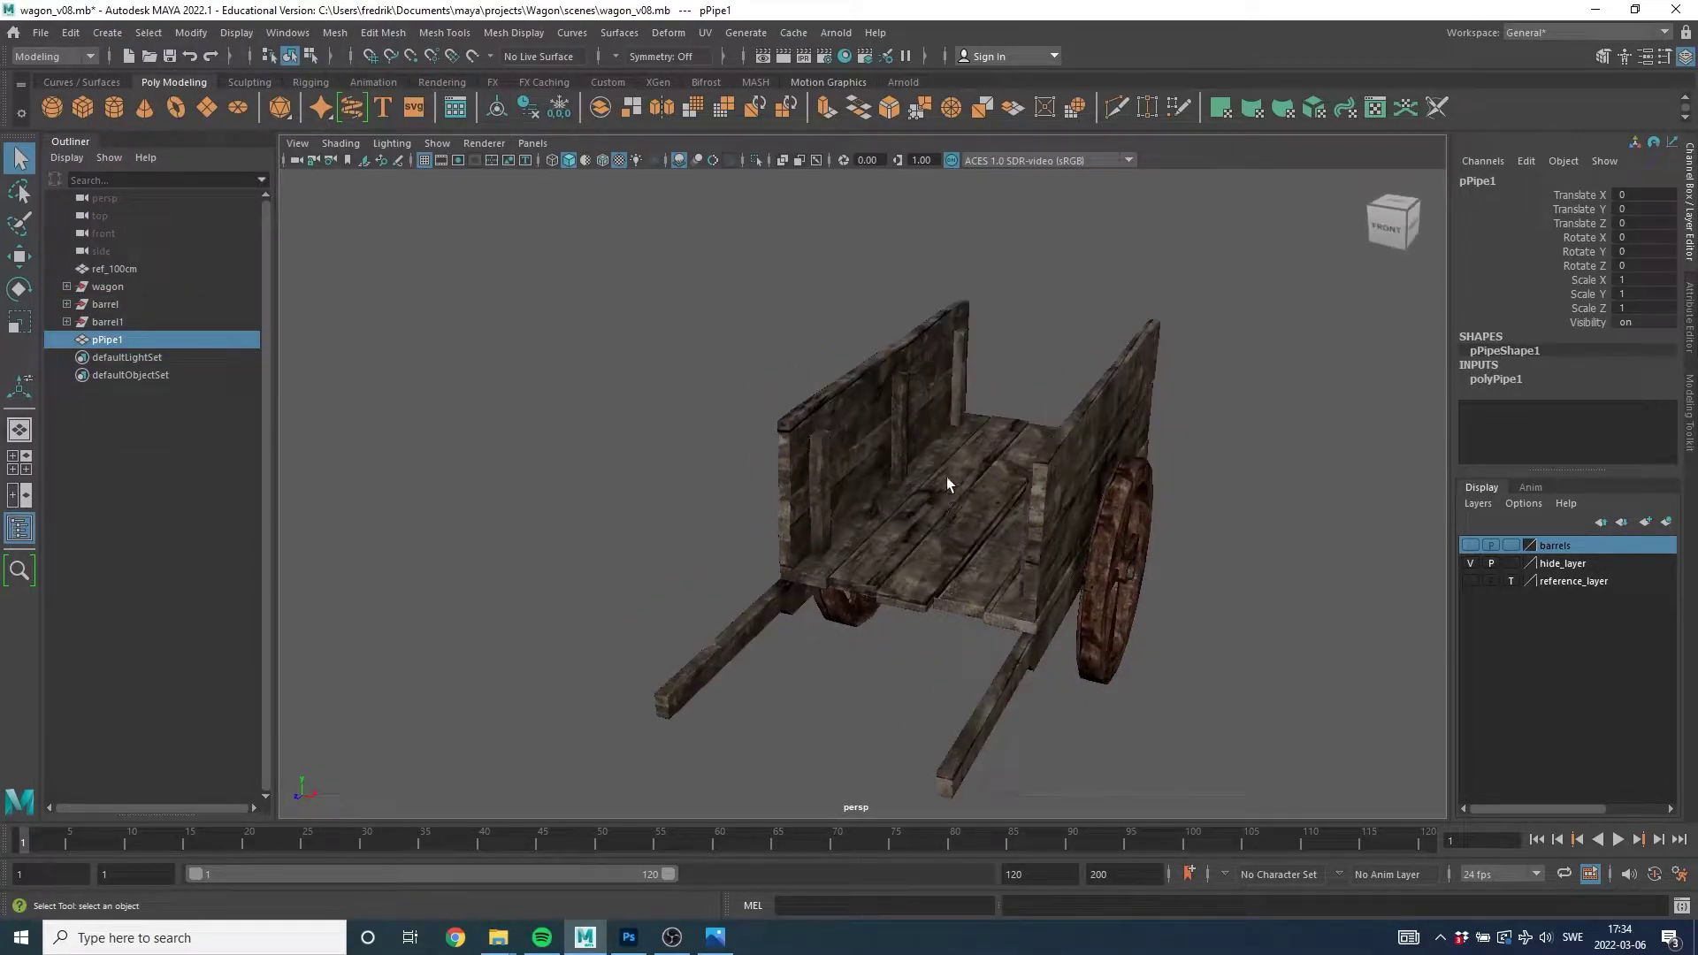
{"action": "key", "text": "4"}
{"action": "right_click_drag", "start_coordinate": [1002, 540], "coordinate": [706, 539], "text": "alt"}
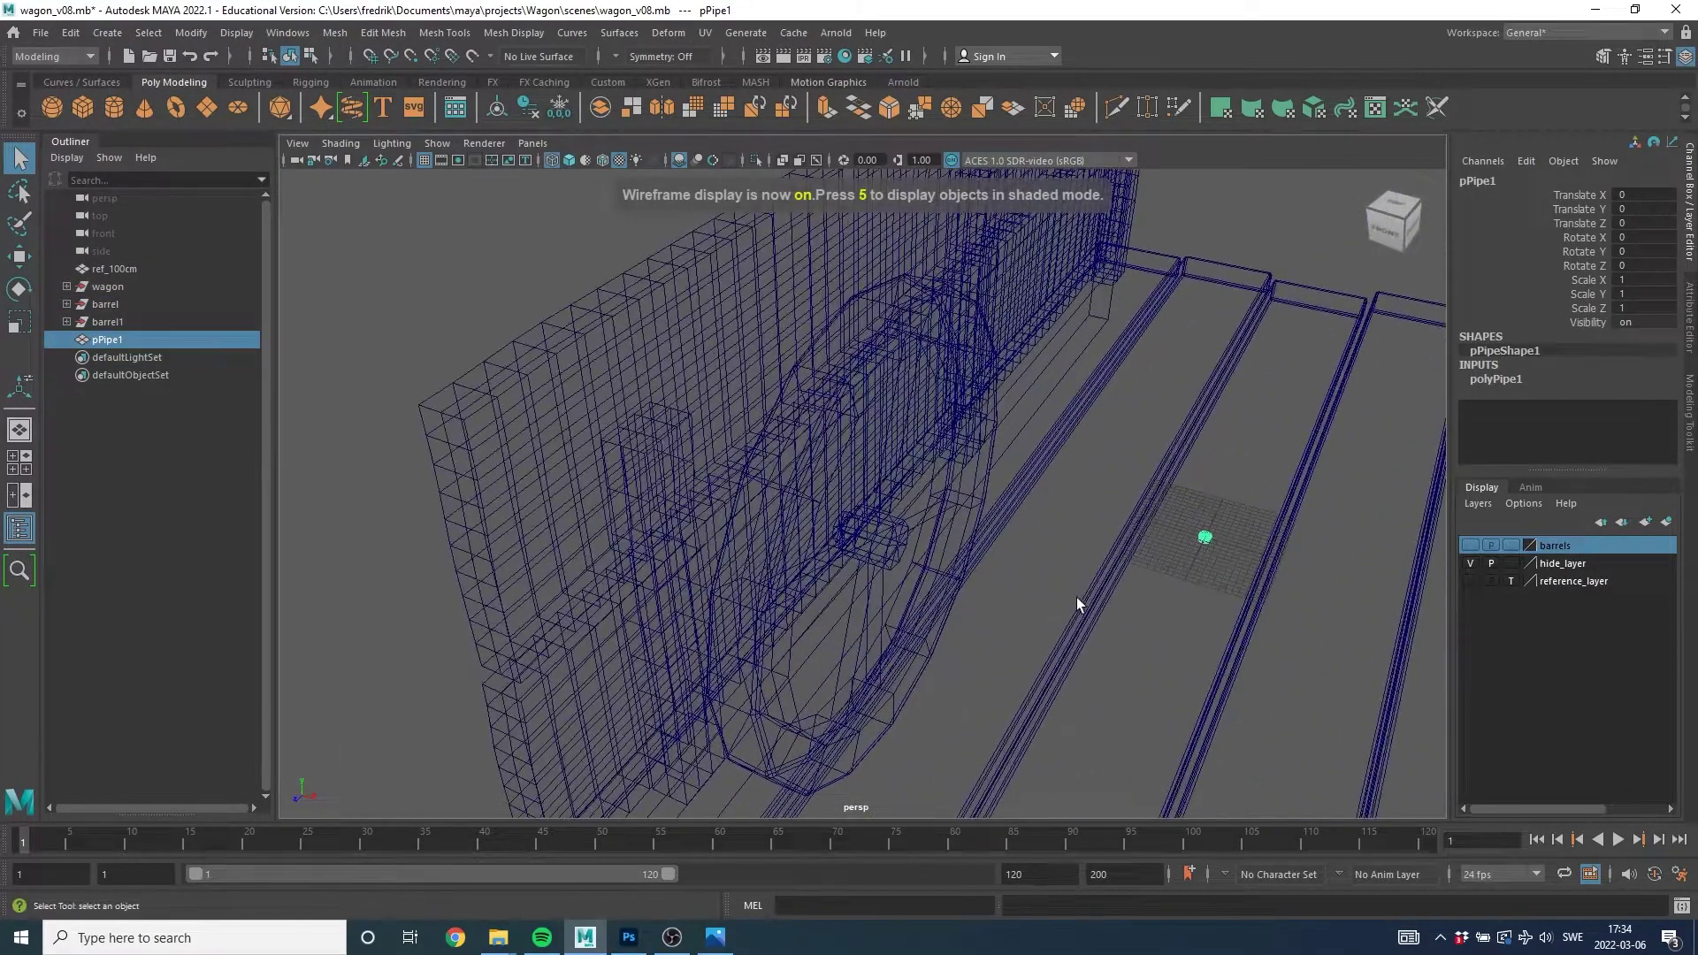
{"action": "mouse_move", "coordinate": [706, 540]}
{"action": "left_mouse_down", "text": "alt"}
{"action": "mouse_move", "coordinate": [914, 576]}
{"action": "mouse_move", "coordinate": [891, 549]}
{"action": "mouse_move", "coordinate": [923, 481]}
{"action": "left_mouse_up", "text": "alt"}
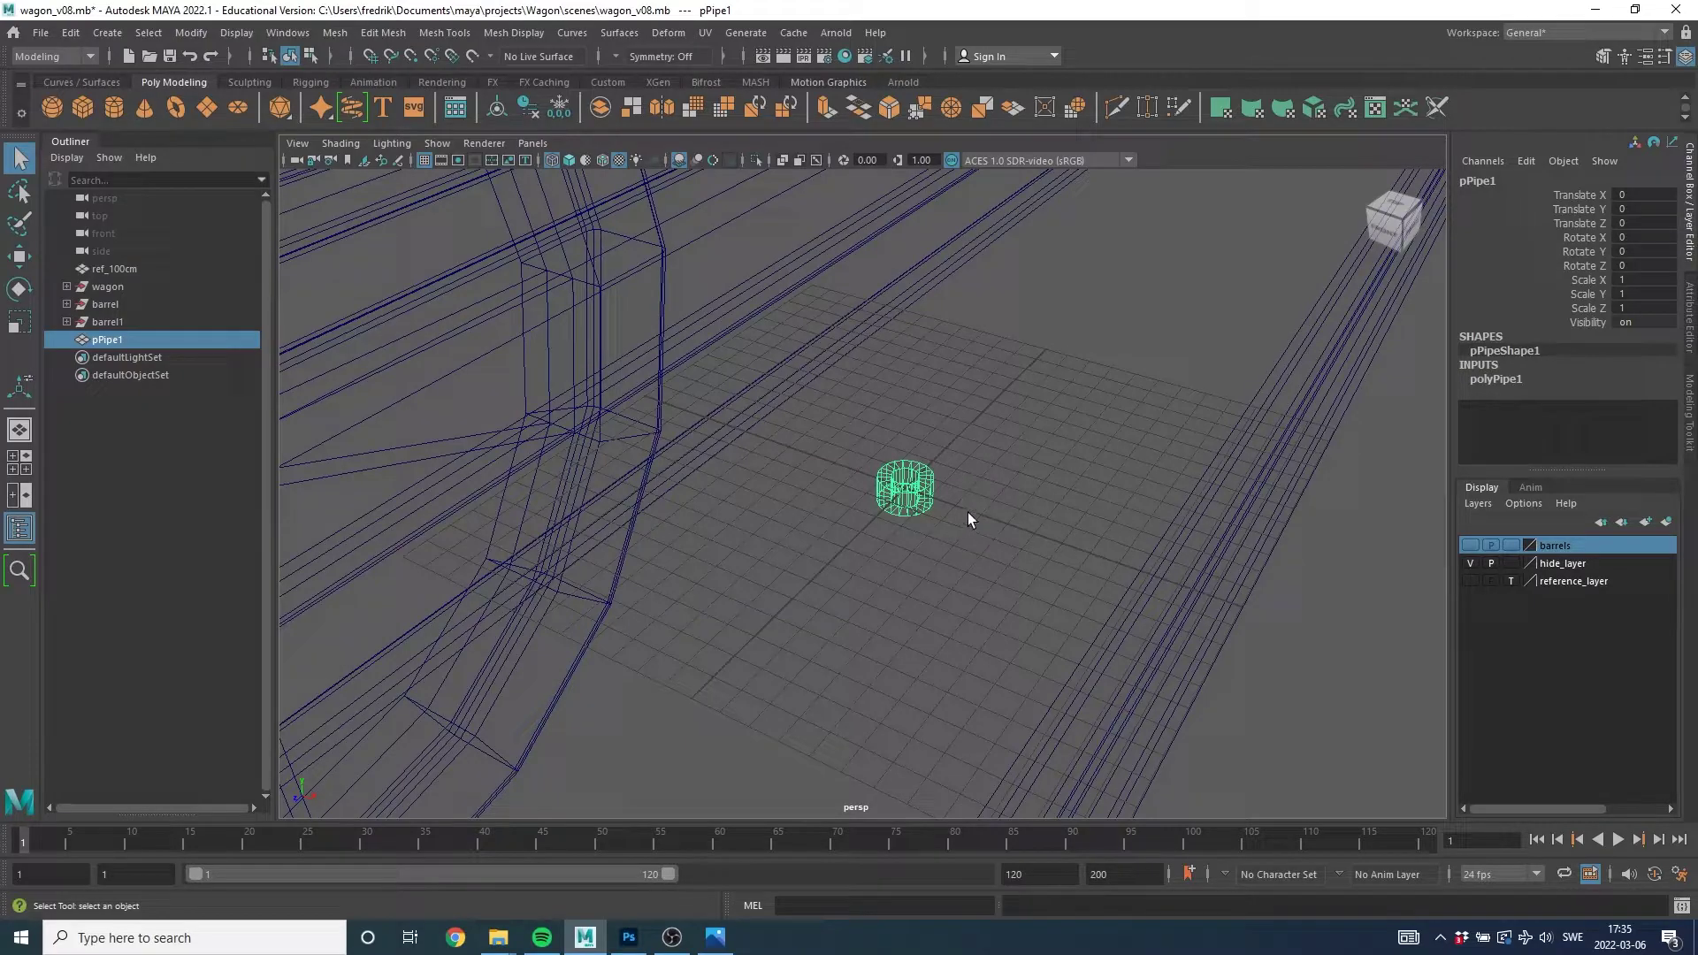
Rotate the pipe 90 degrees around X in the Channel Box.
{"action": "key", "text": "w"}
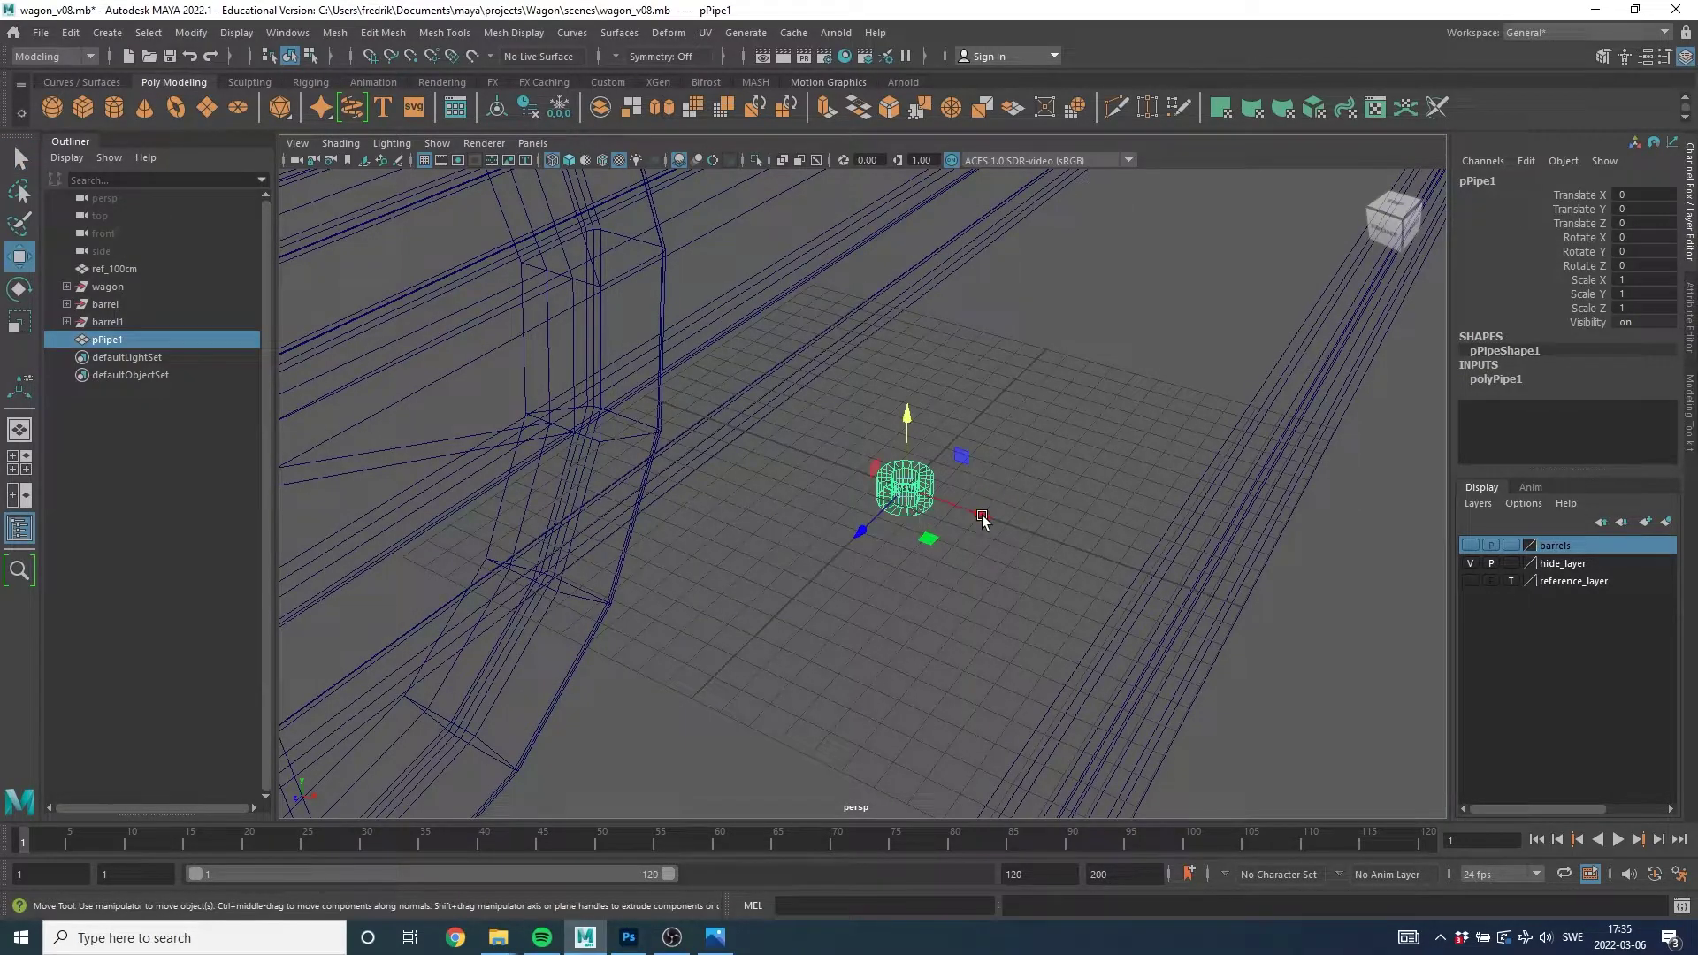
{"action": "double_click", "coordinate": [1622, 239]}
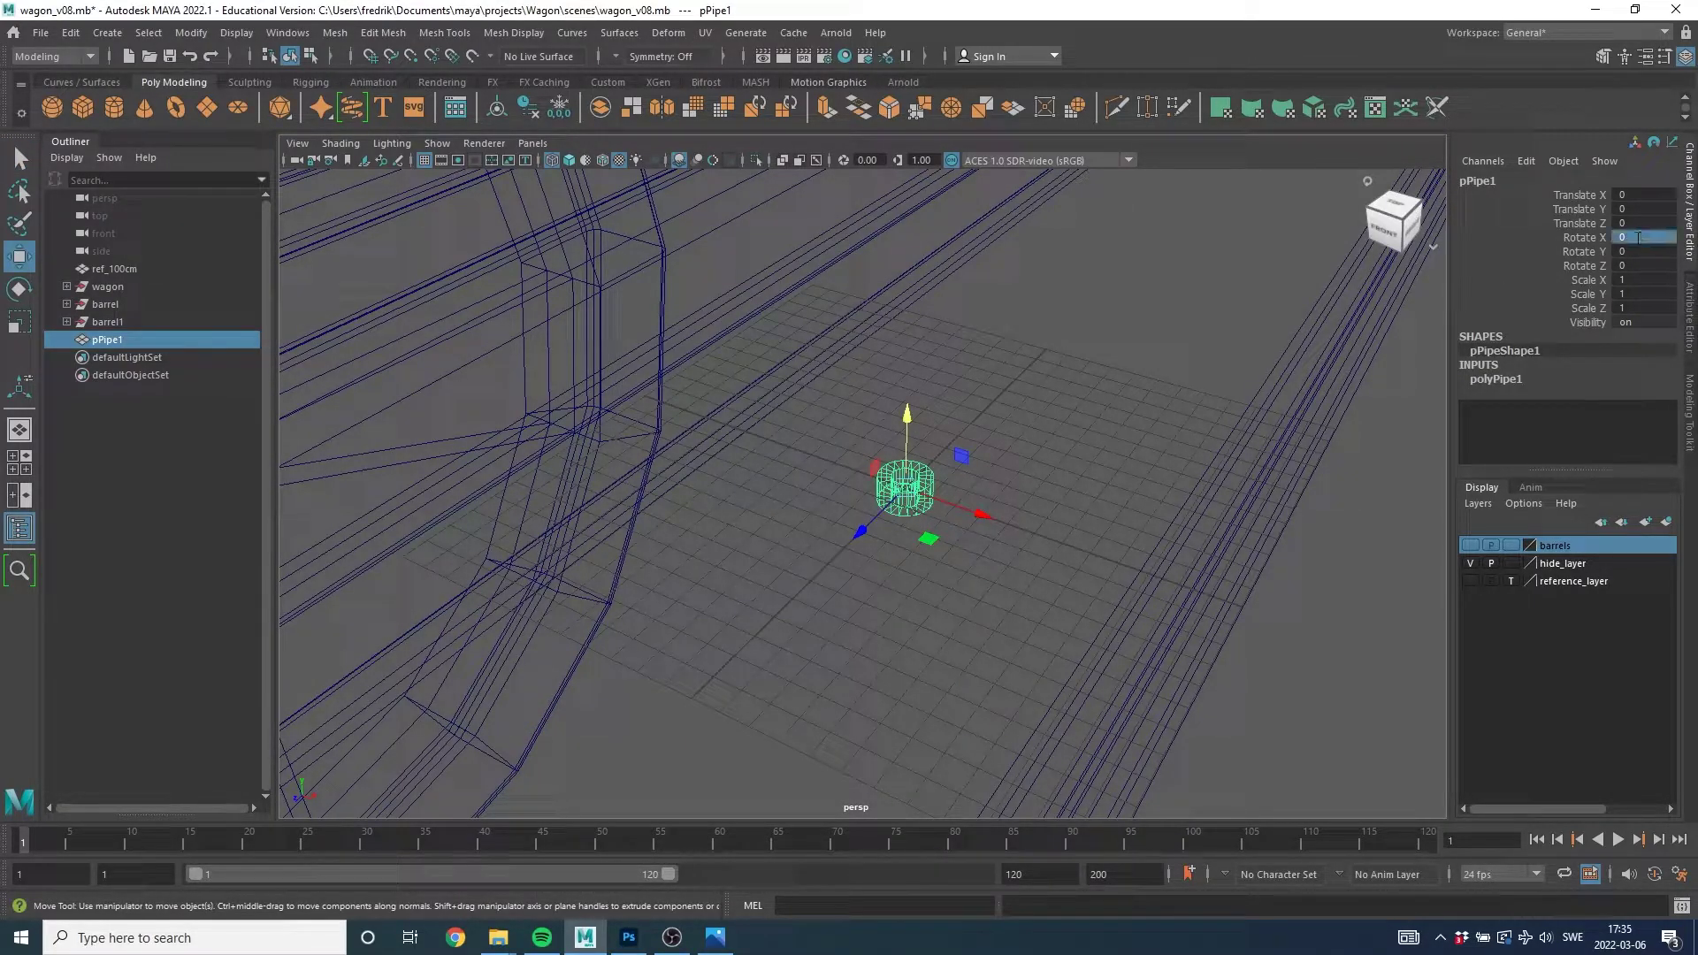
{"action": "type", "text": "90"}
{"action": "key", "text": "Return"}
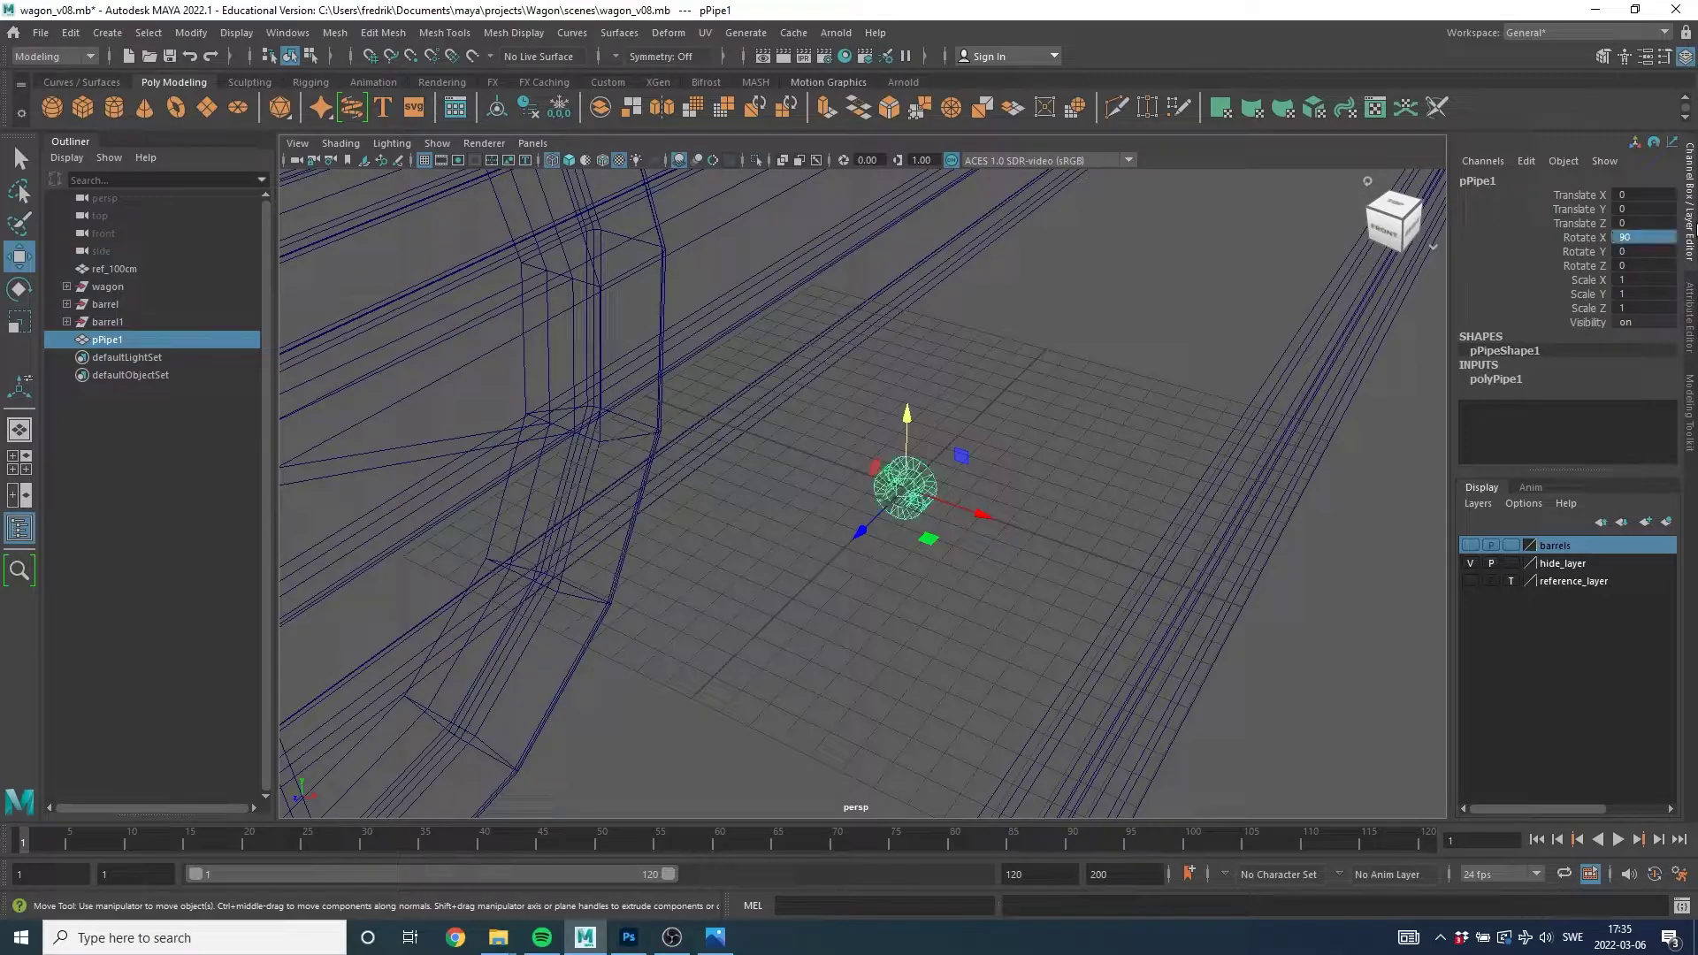
{"action": "scroll", "coordinate": [835, 458], "scroll_direction": "down", "scroll_amount": 3}
{"action": "scroll", "coordinate": [835, 458], "scroll_direction": "down", "scroll_amount": 4}
{"action": "scroll", "coordinate": [835, 458], "scroll_direction": "down", "scroll_amount": 4}
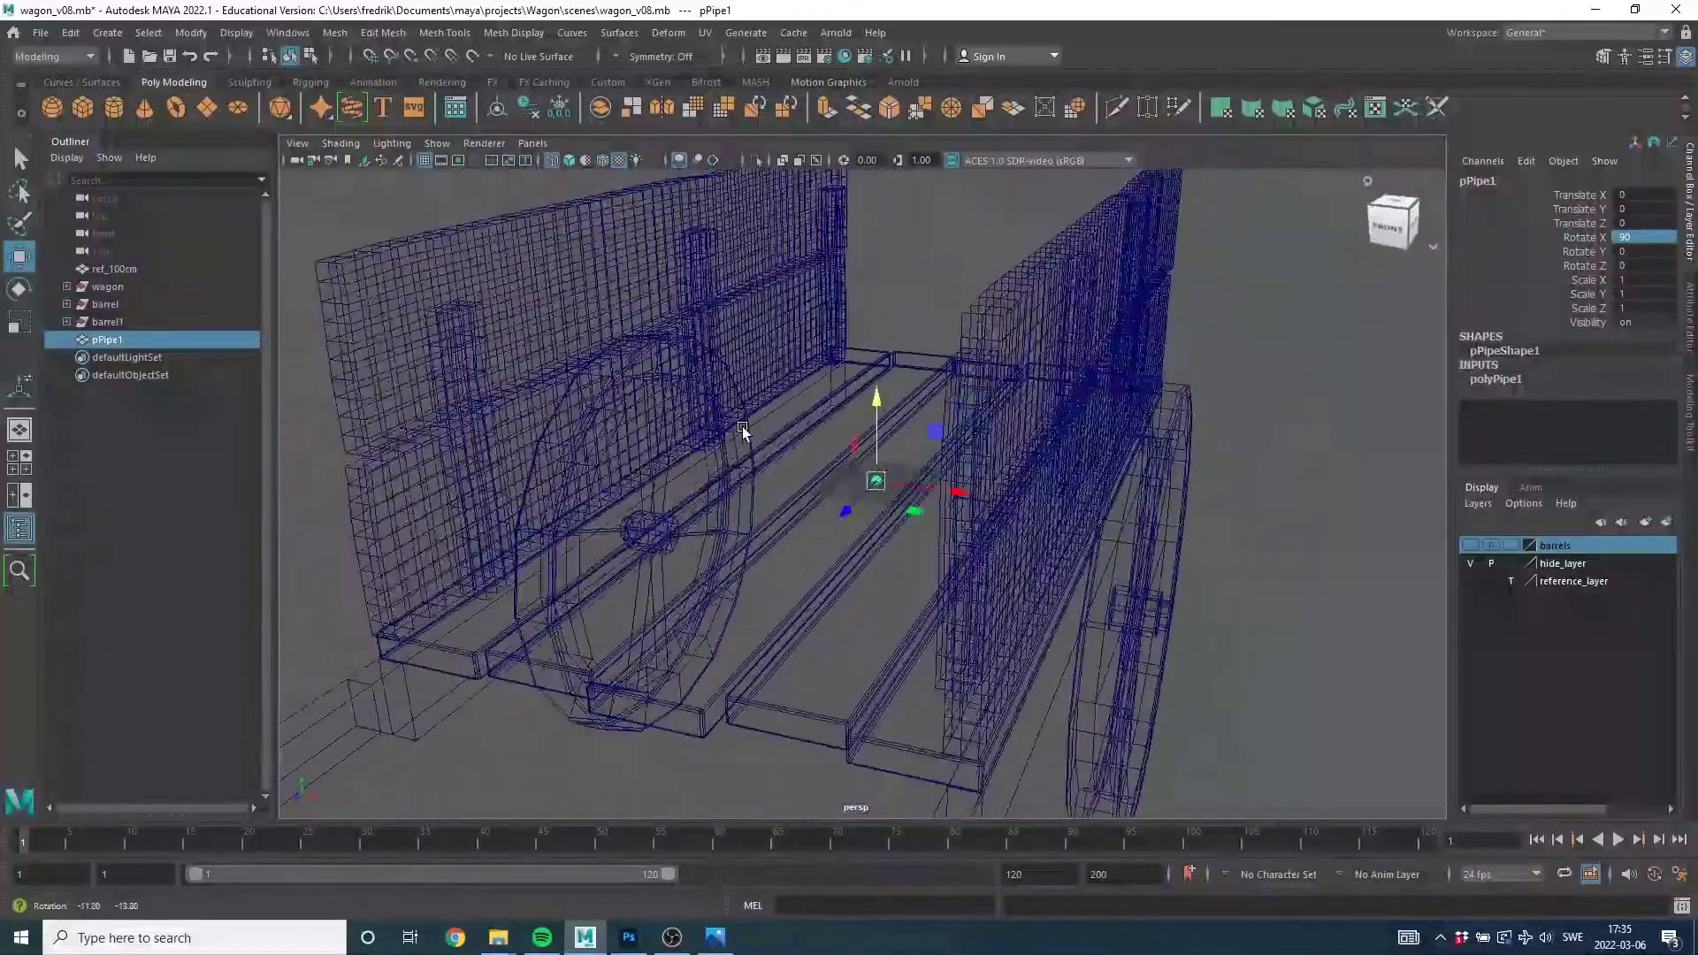
{"action": "key", "text": "space"}
{"action": "key", "text": "space"}
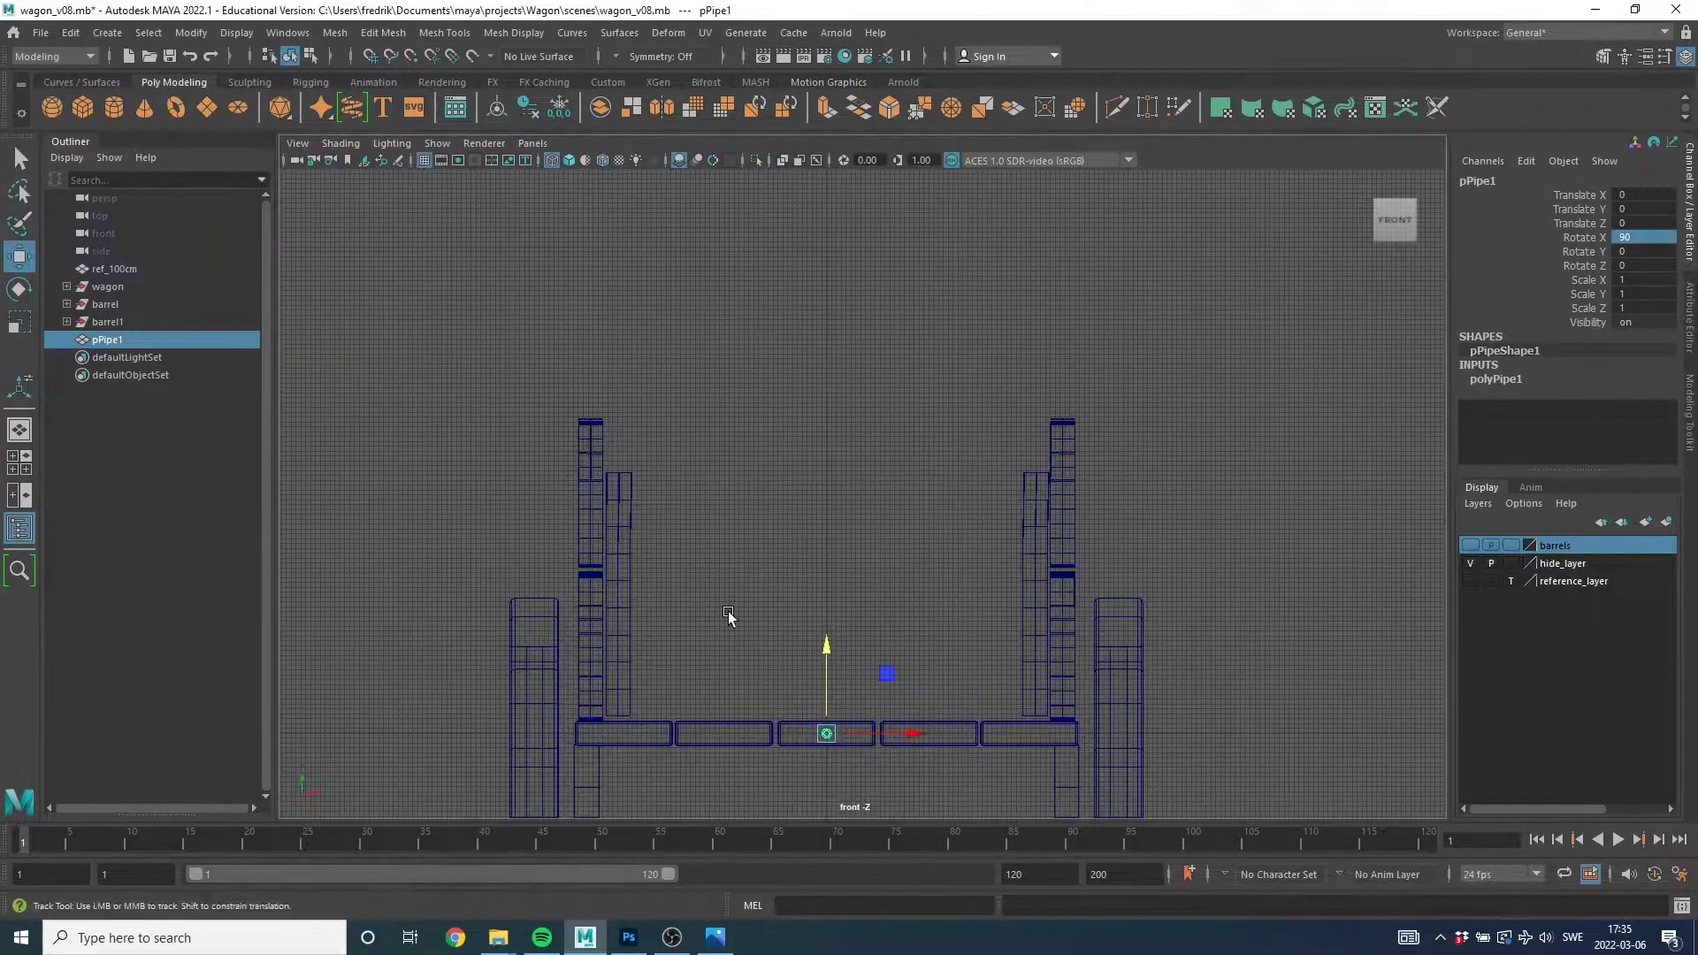
In the front view, widen the pipe radius to about 42 and raise the ring upward.
{"action": "middle_click_drag", "start_coordinate": [729, 612], "coordinate": [716, 448], "text": "alt"}
{"action": "scroll", "coordinate": [731, 491], "scroll_direction": "up", "scroll_amount": 1}
{"action": "scroll", "coordinate": [730, 491], "scroll_direction": "up", "scroll_amount": 1}
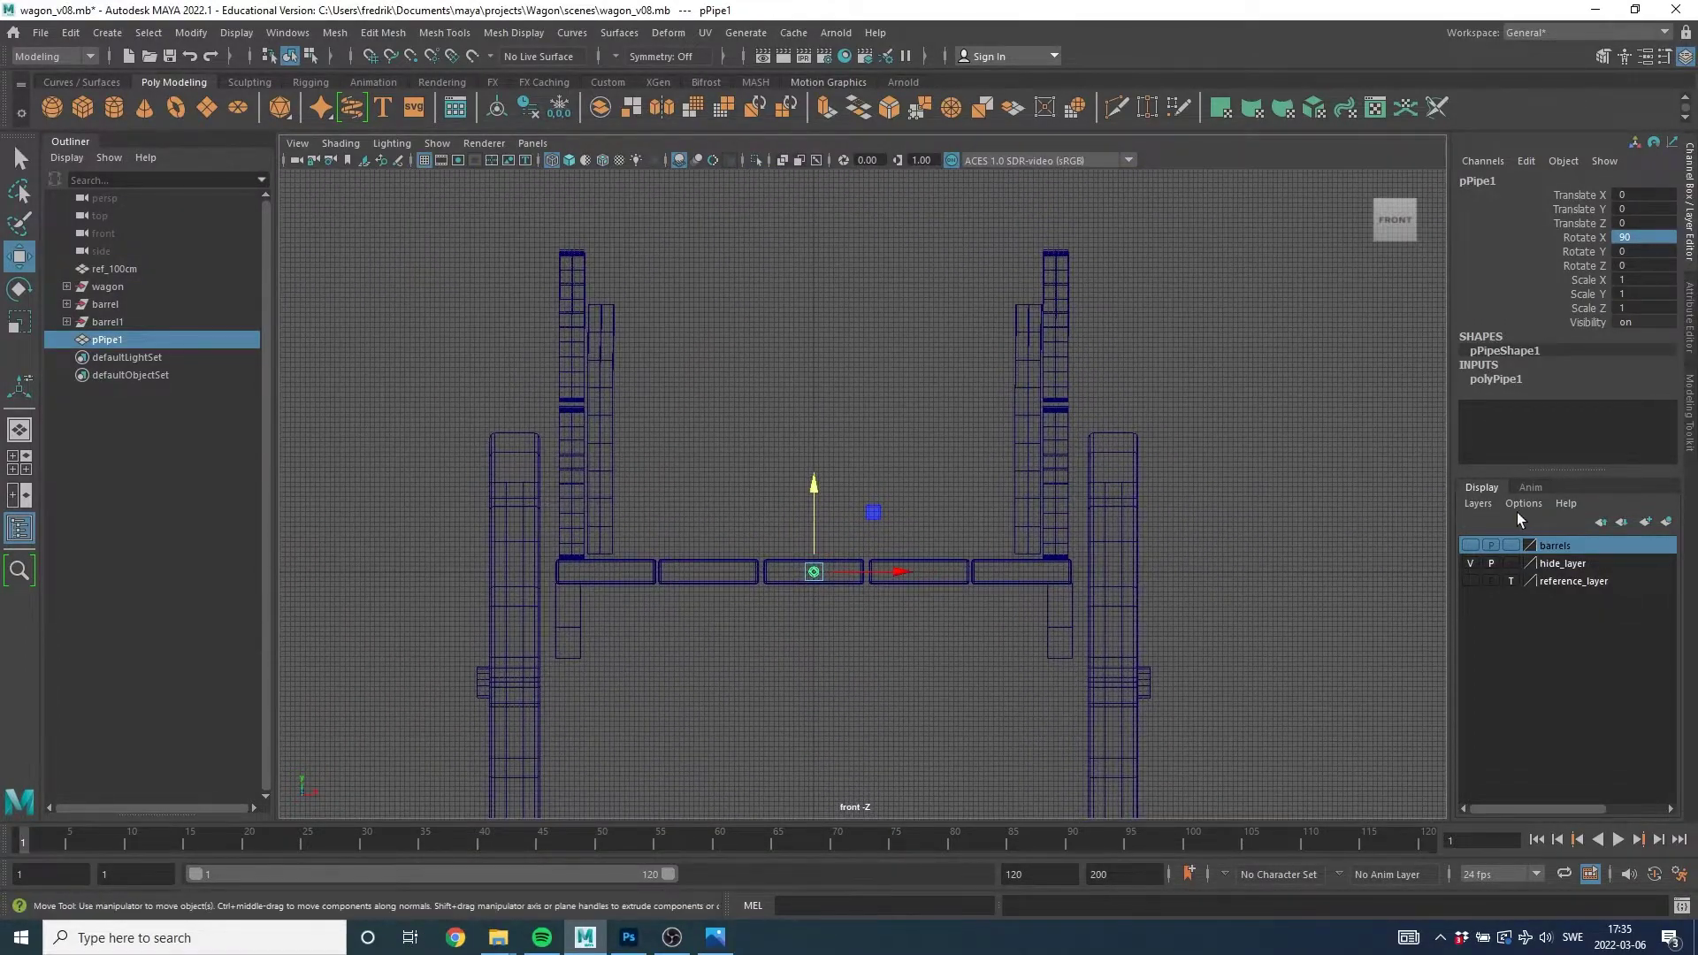
{"action": "left_click", "coordinate": [1491, 380]}
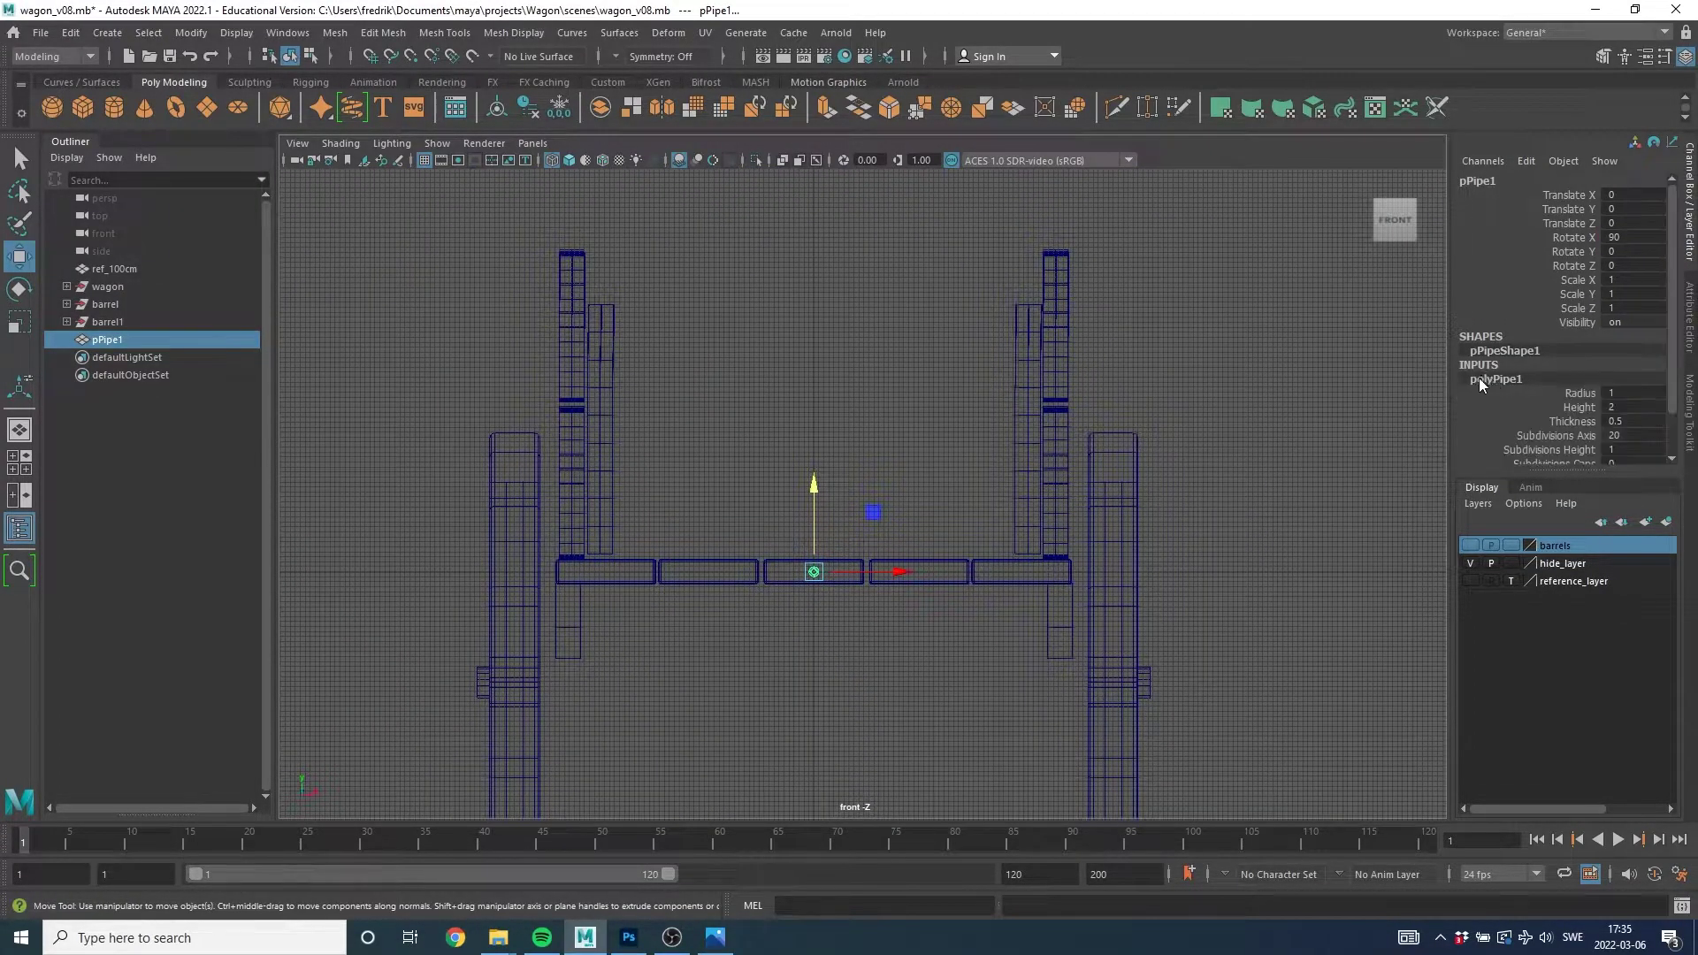
{"action": "left_click", "coordinate": [1579, 395]}
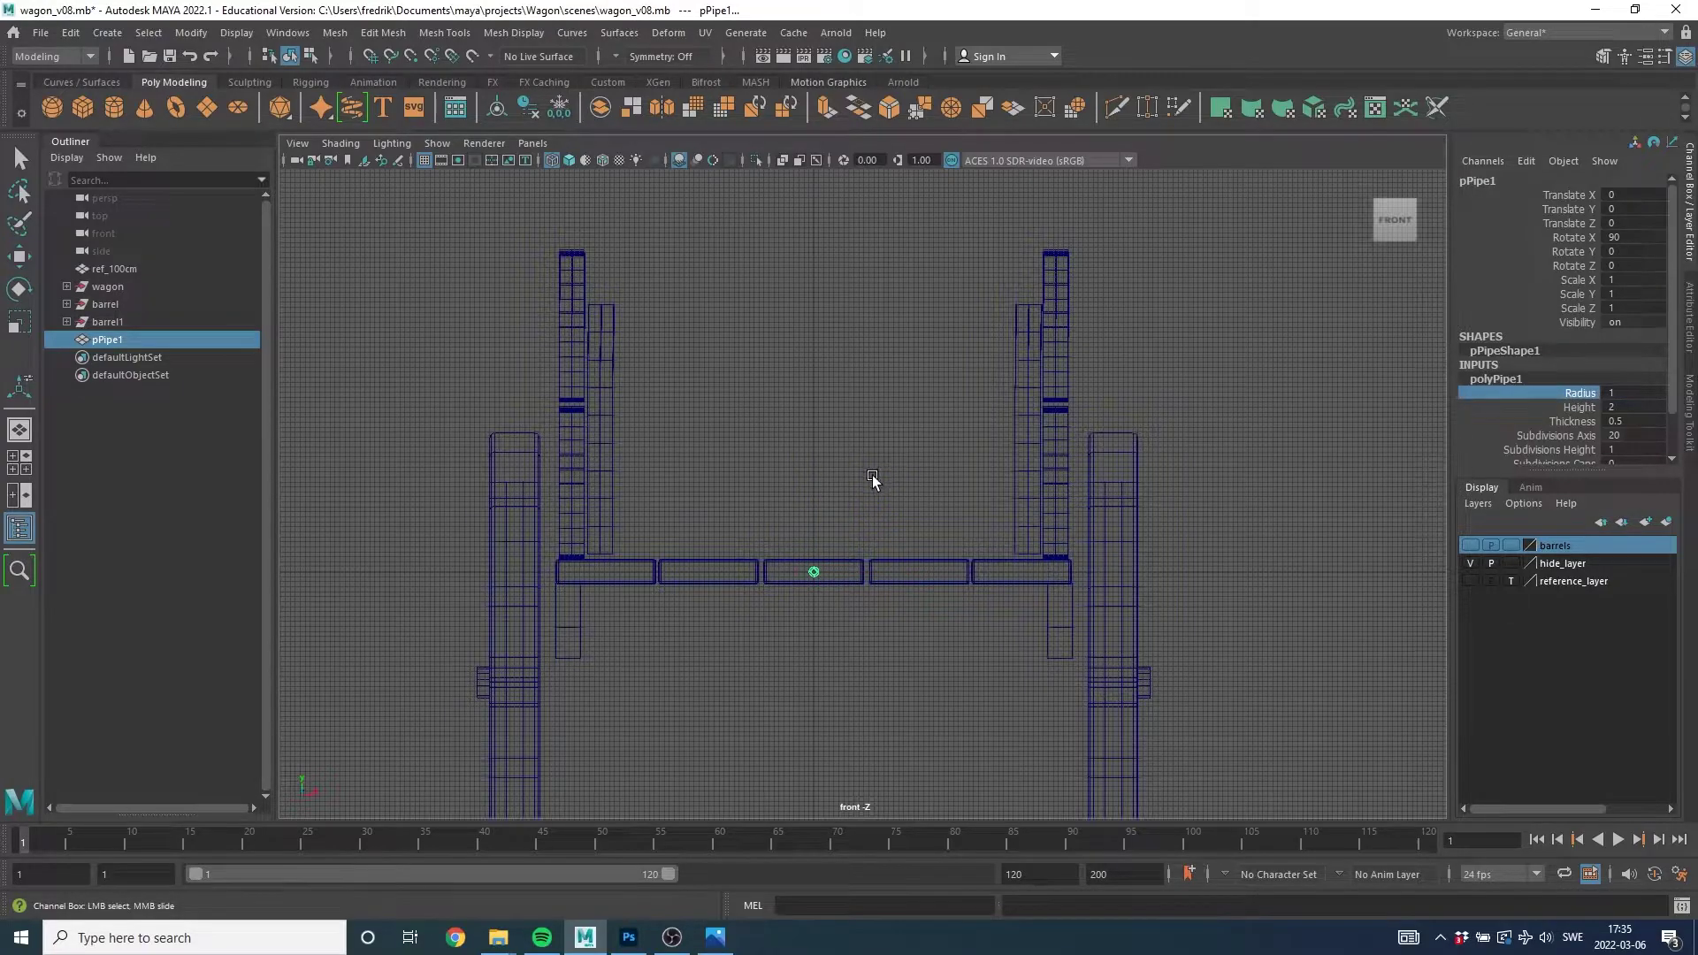
{"action": "middle_click_drag", "start_coordinate": [1614, 392], "coordinate": [1620, 392]}
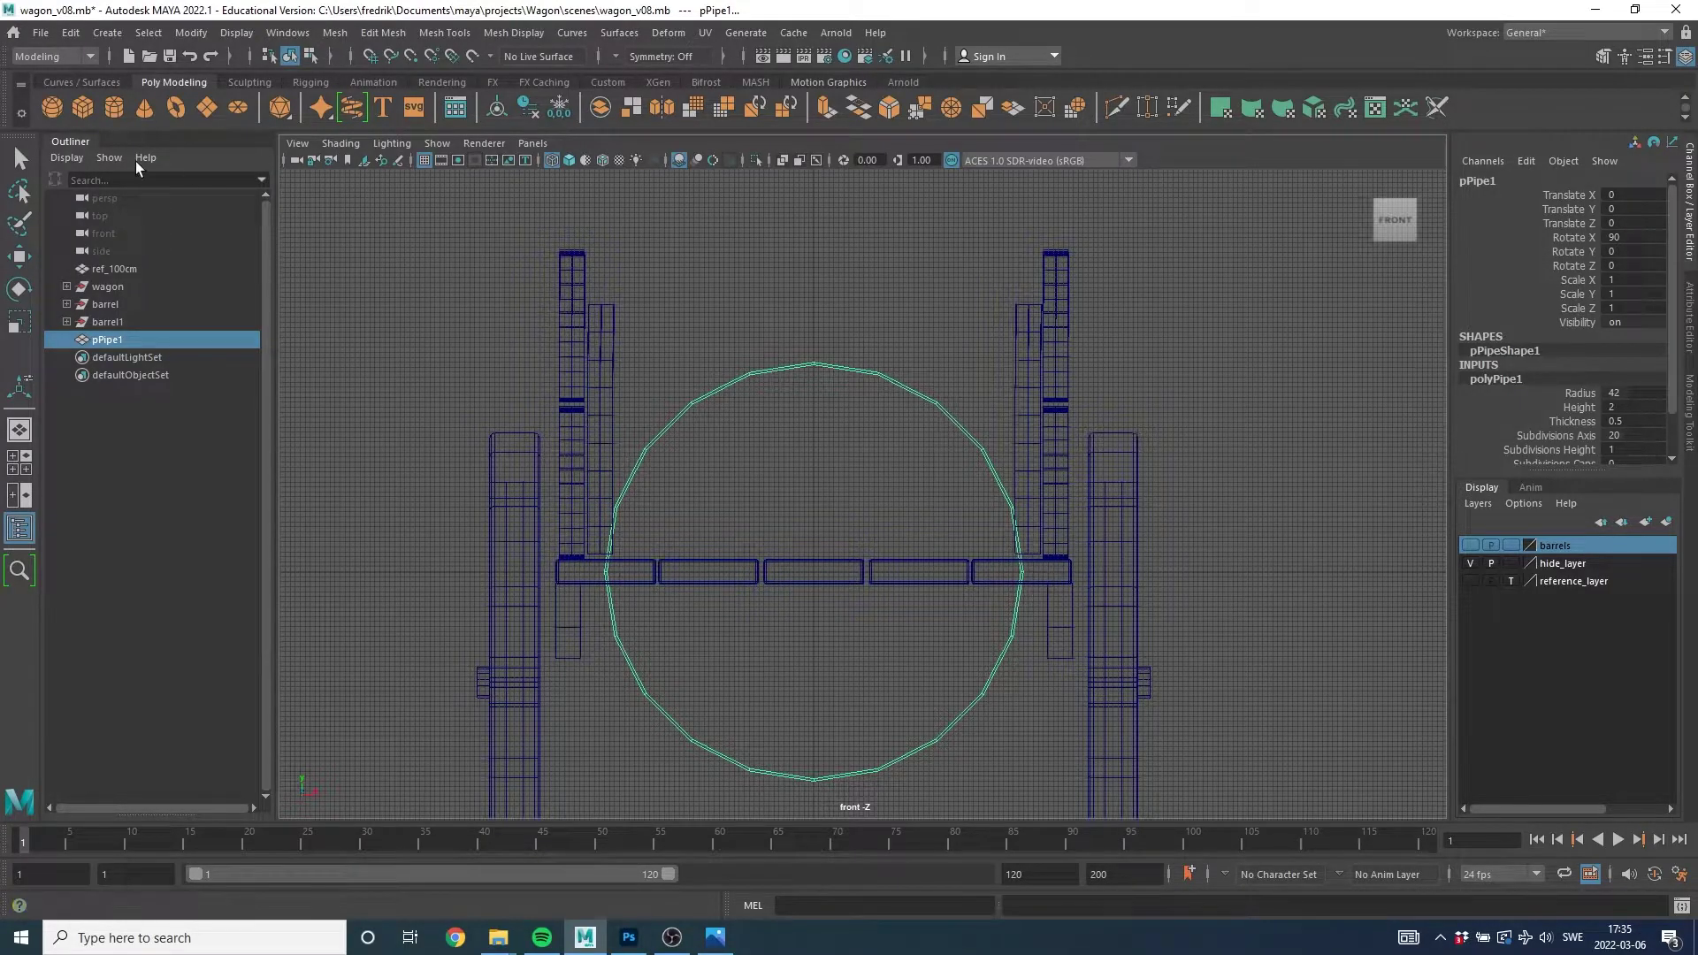
{"action": "left_click", "coordinate": [19, 256]}
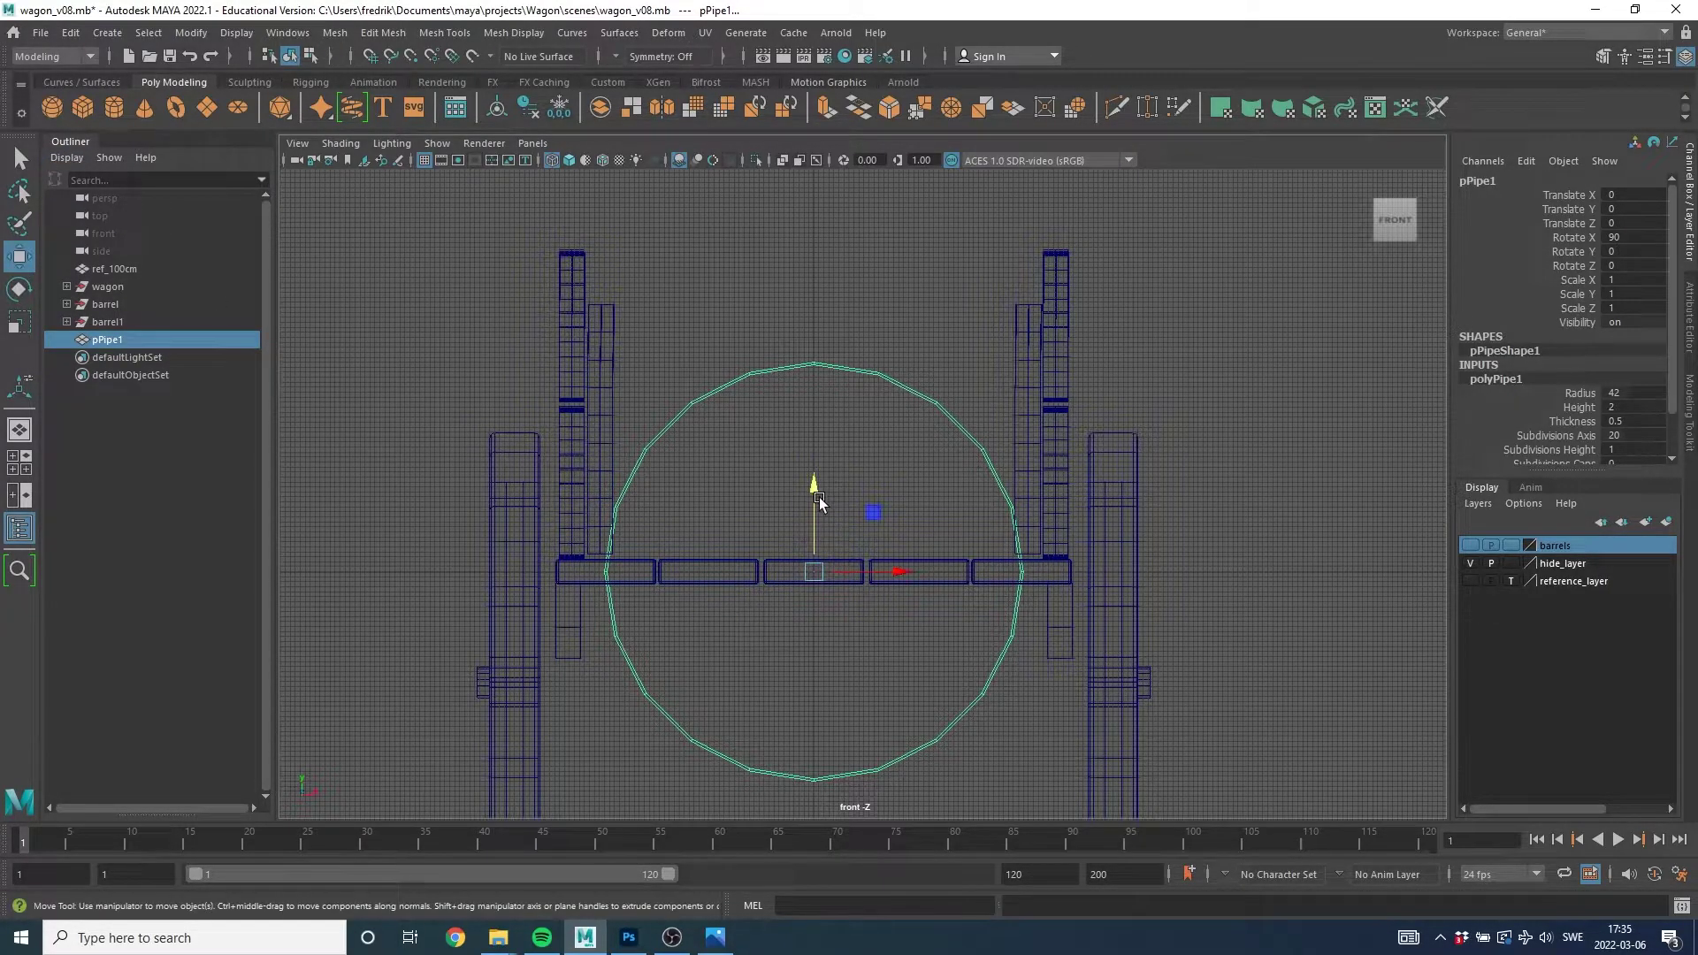
{"action": "mouse_move", "coordinate": [814, 486]}
{"action": "left_mouse_down"}
{"action": "mouse_move", "coordinate": [794, 263]}
{"action": "mouse_move", "coordinate": [807, 218]}
{"action": "left_mouse_up"}
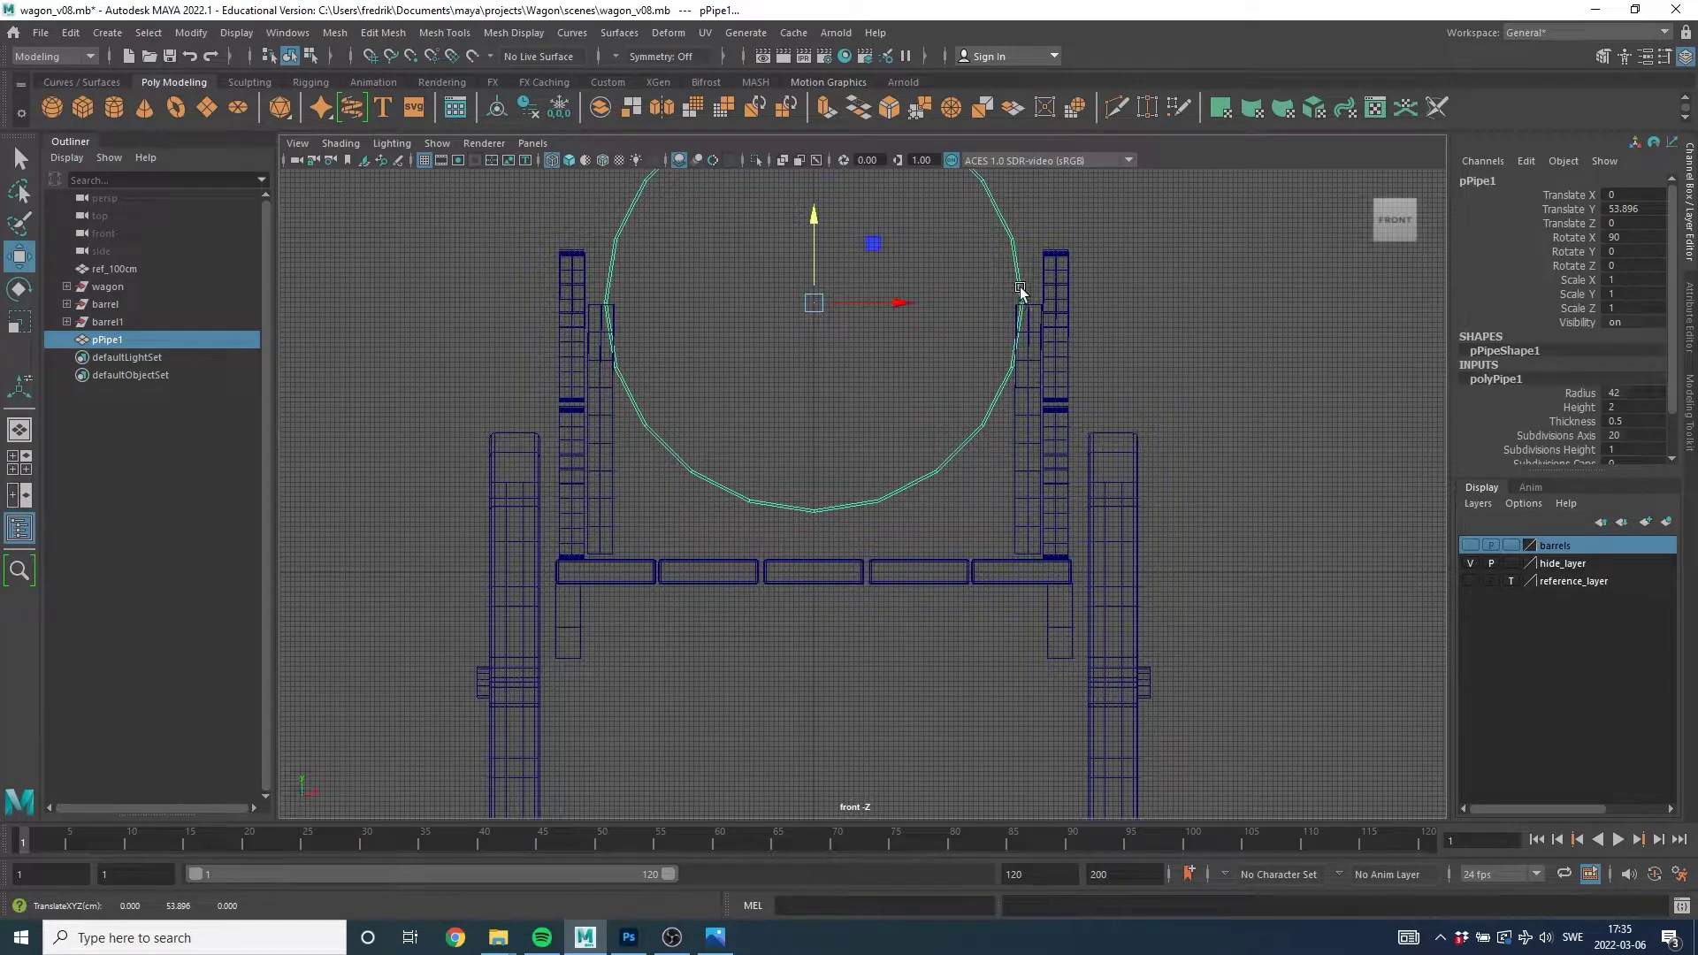
Set the pipe radius to 45.
{"action": "left_click", "coordinate": [1628, 393]}
{"action": "type", "text": "45"}
{"action": "key", "text": "Return"}
{"action": "scroll", "coordinate": [1123, 371], "scroll_direction": "up", "scroll_amount": 2}
{"action": "scroll", "coordinate": [1088, 469], "scroll_direction": "up", "scroll_amount": 3}
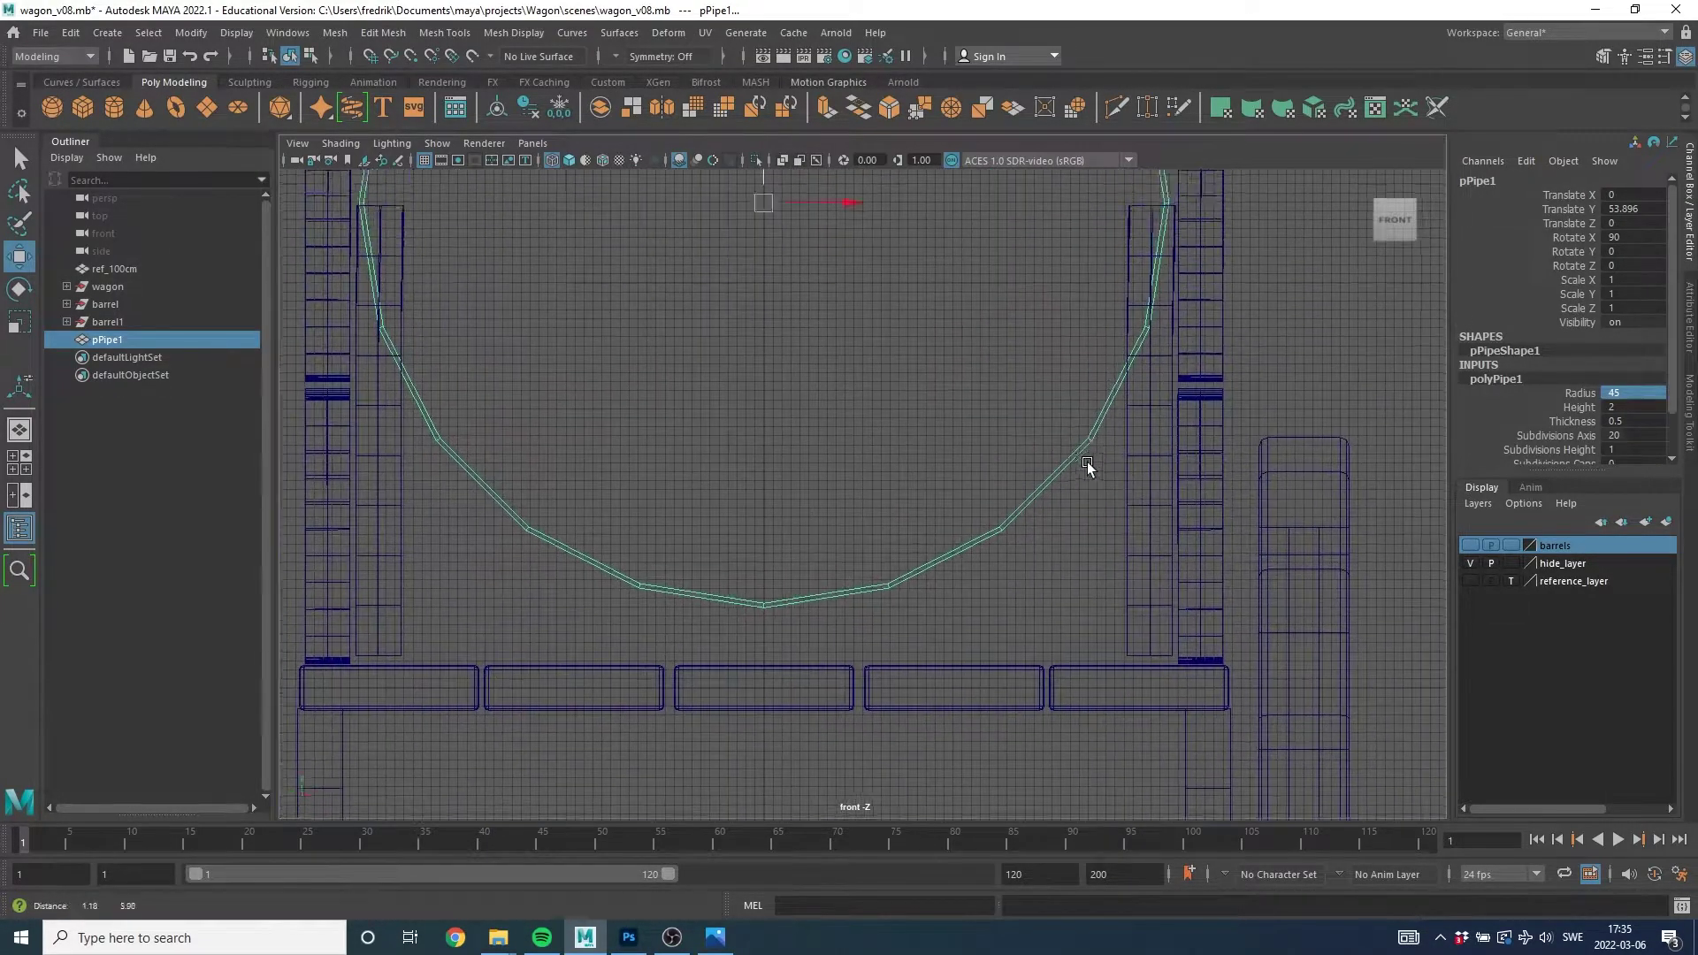
{"action": "scroll", "coordinate": [1017, 652], "scroll_direction": "up", "scroll_amount": 3}
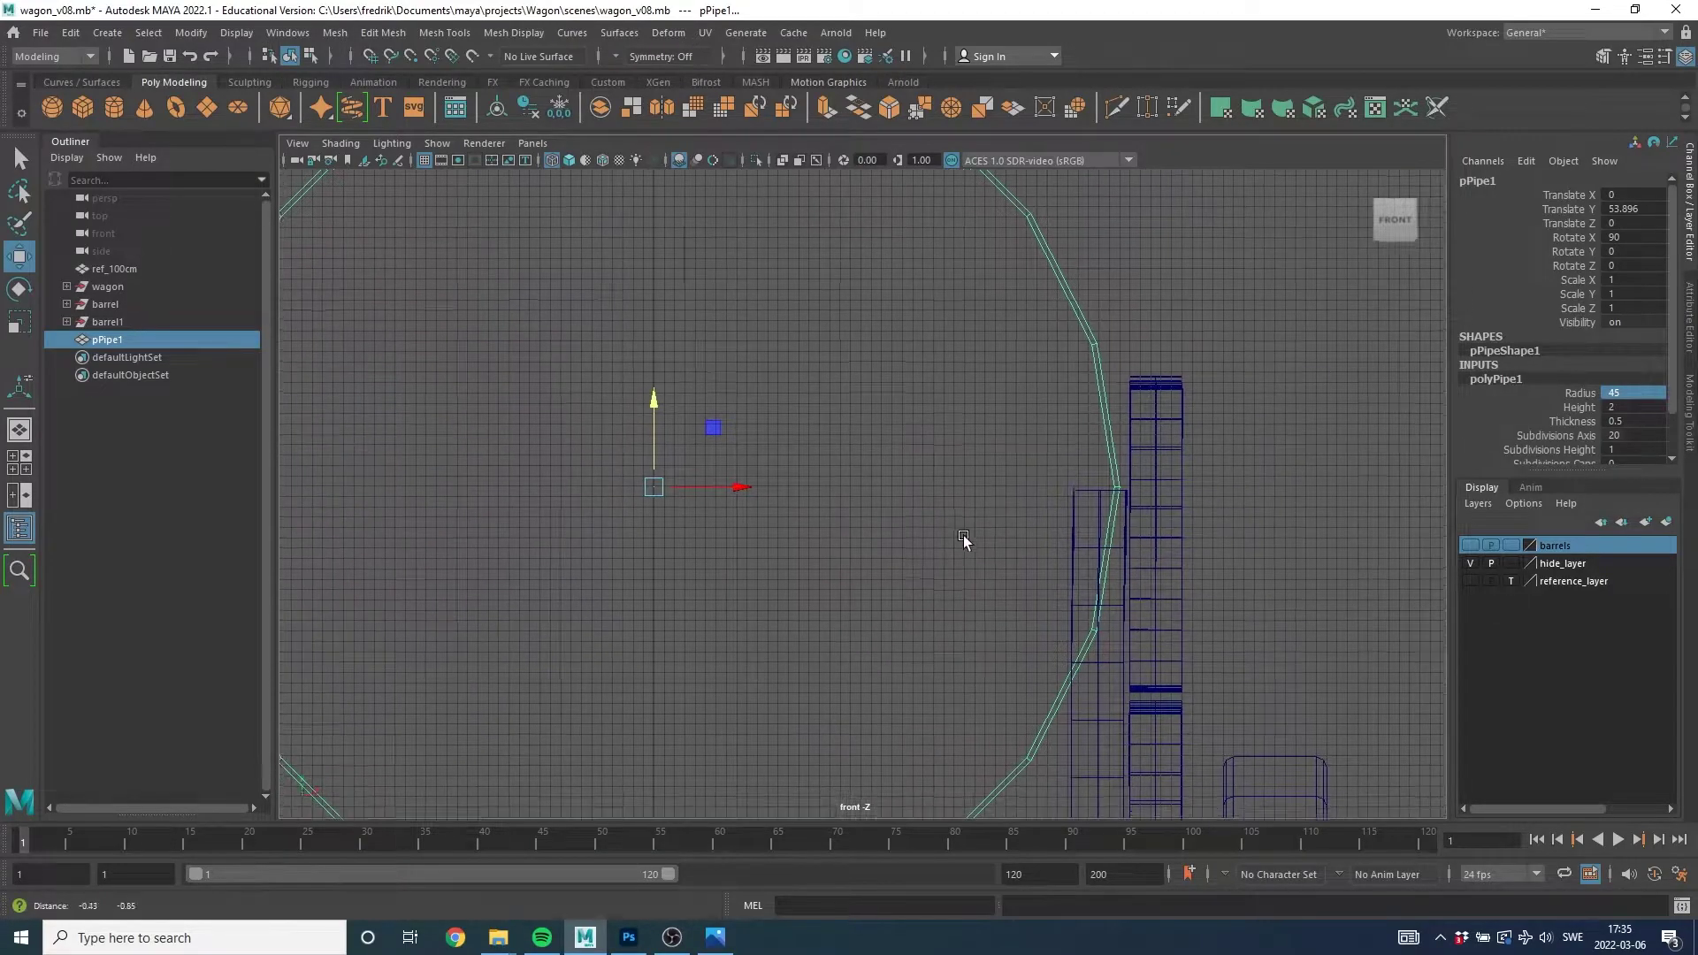
{"action": "middle_click_drag", "start_coordinate": [1063, 444], "coordinate": [1096, 412], "text": "alt"}
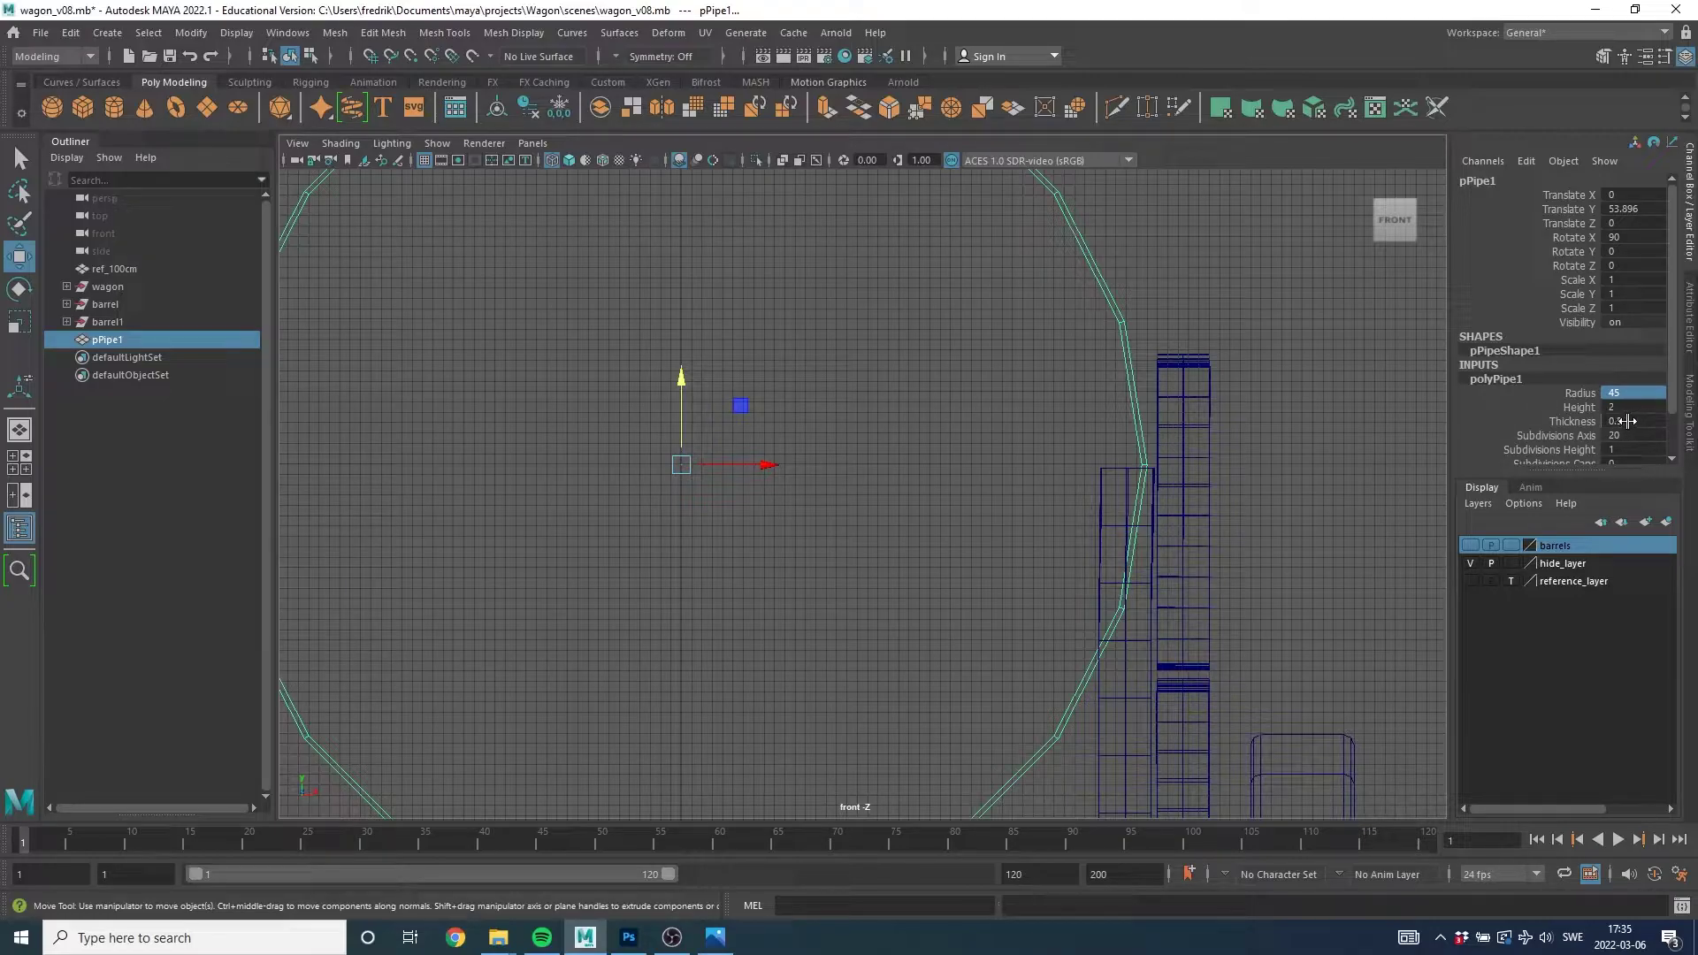
Set the pipe thickness to 4, after first trying 5.
{"action": "double_click", "coordinate": [1628, 421]}
{"action": "type", "text": "5"}
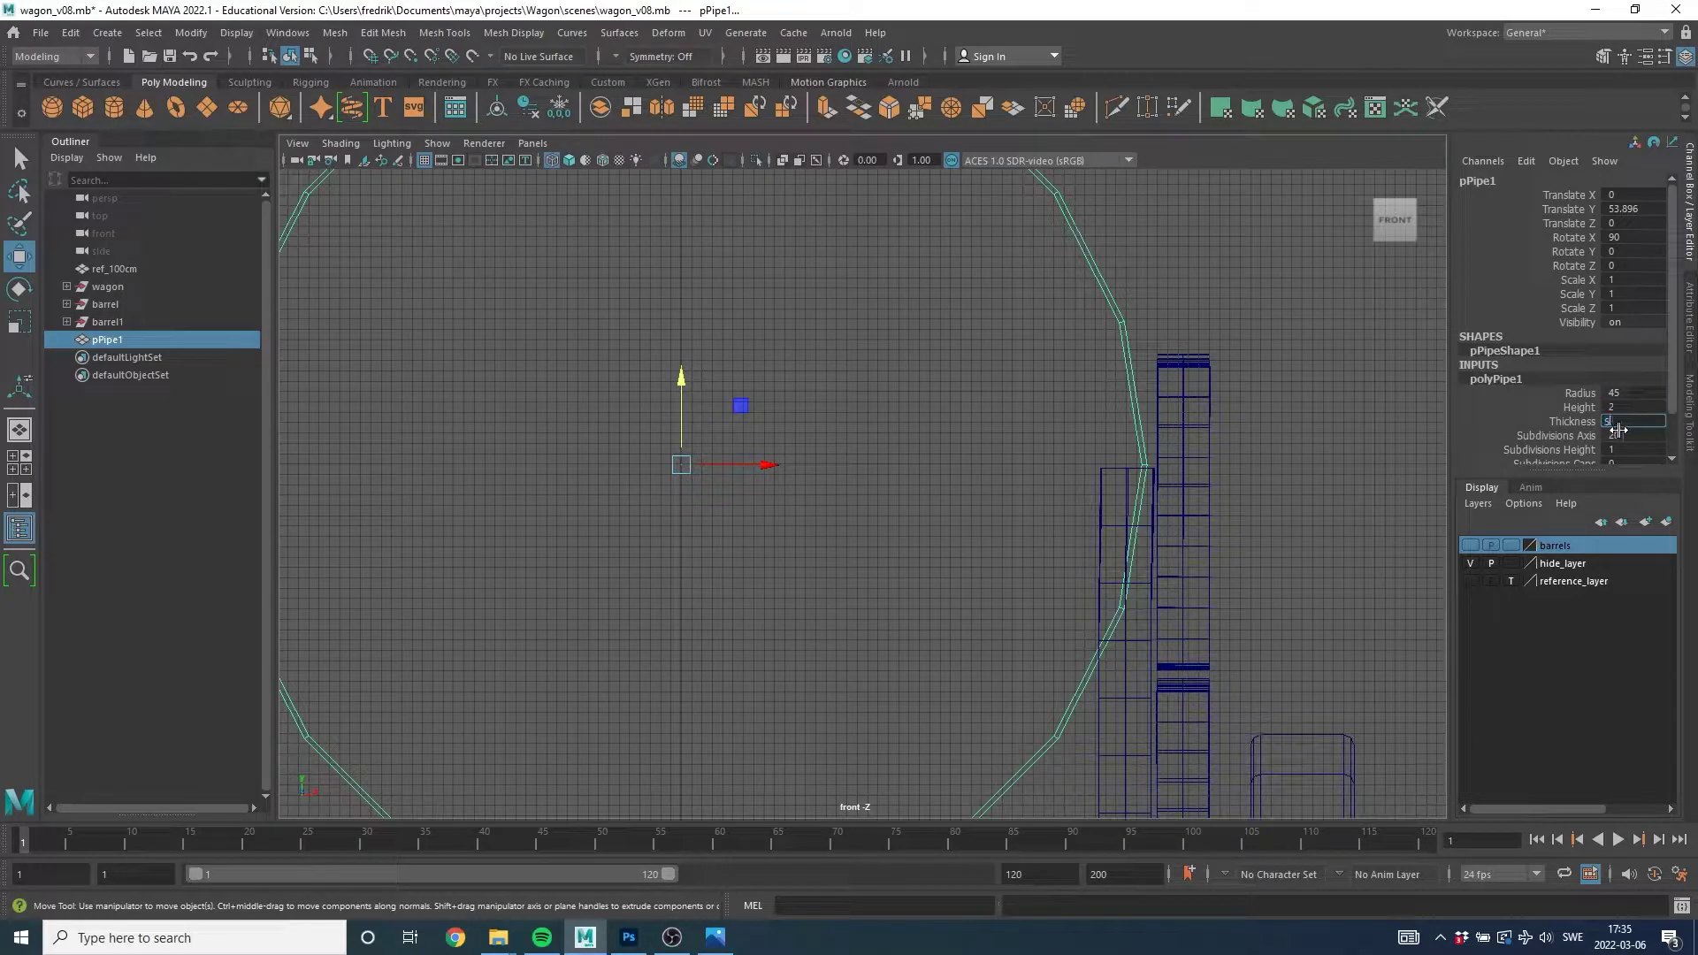
{"action": "key", "text": "Return"}
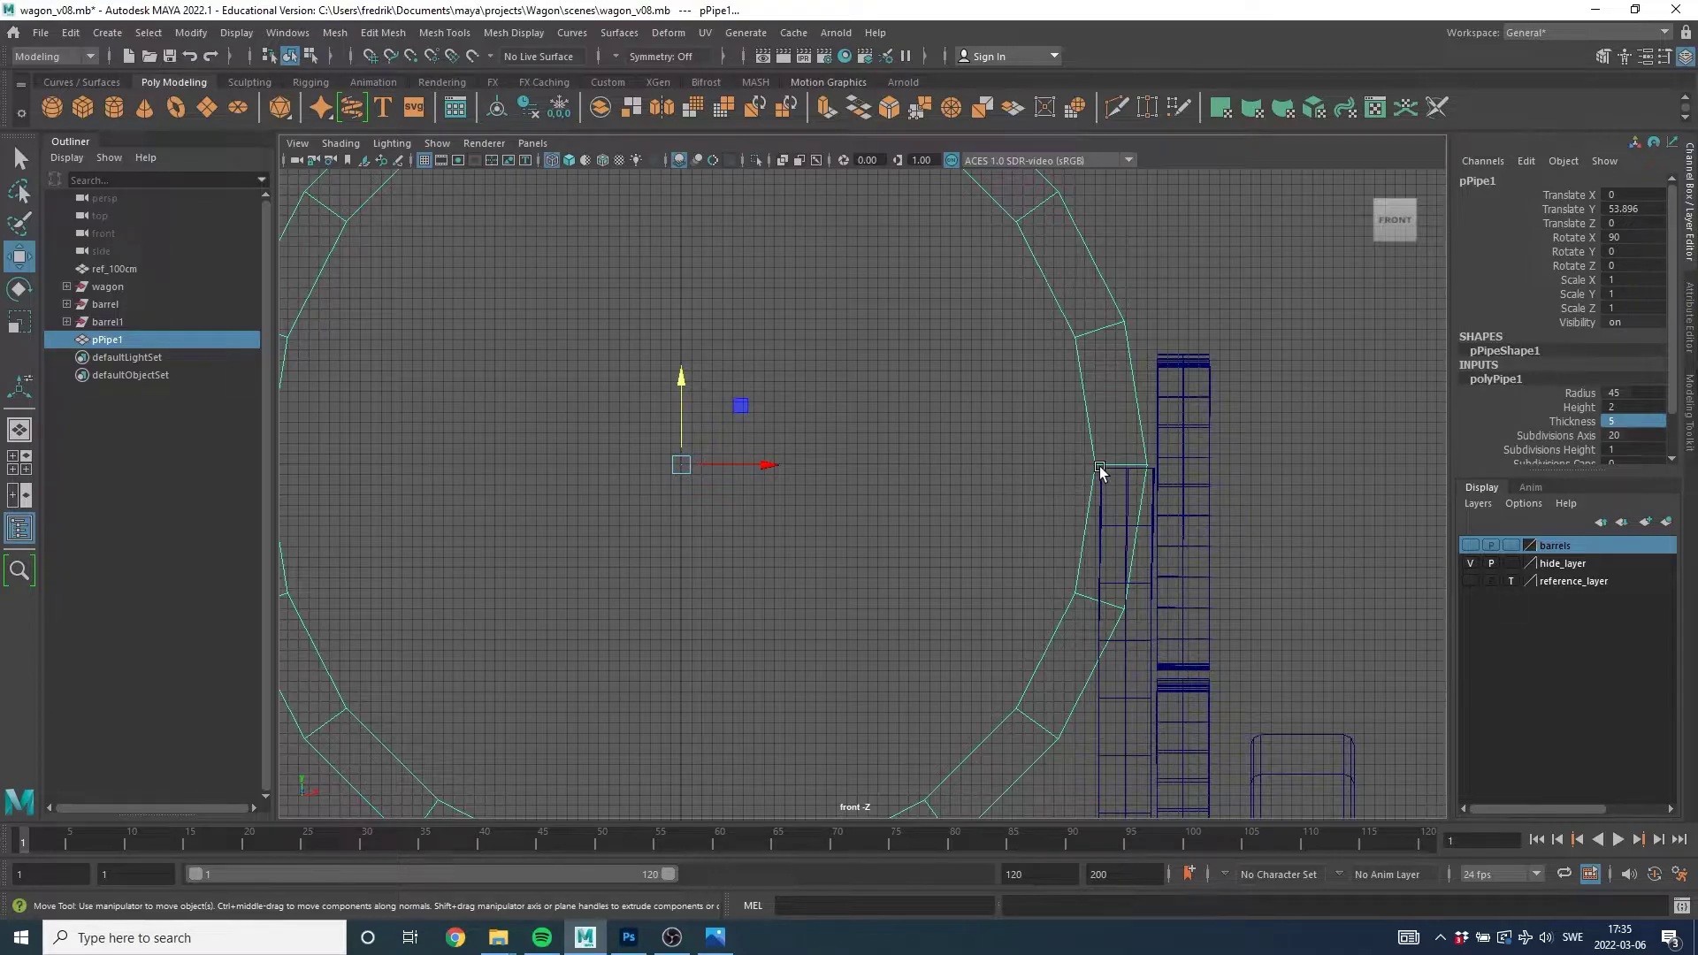
{"action": "double_click", "coordinate": [1615, 421]}
{"action": "type", "text": "4"}
{"action": "key", "text": "Return"}
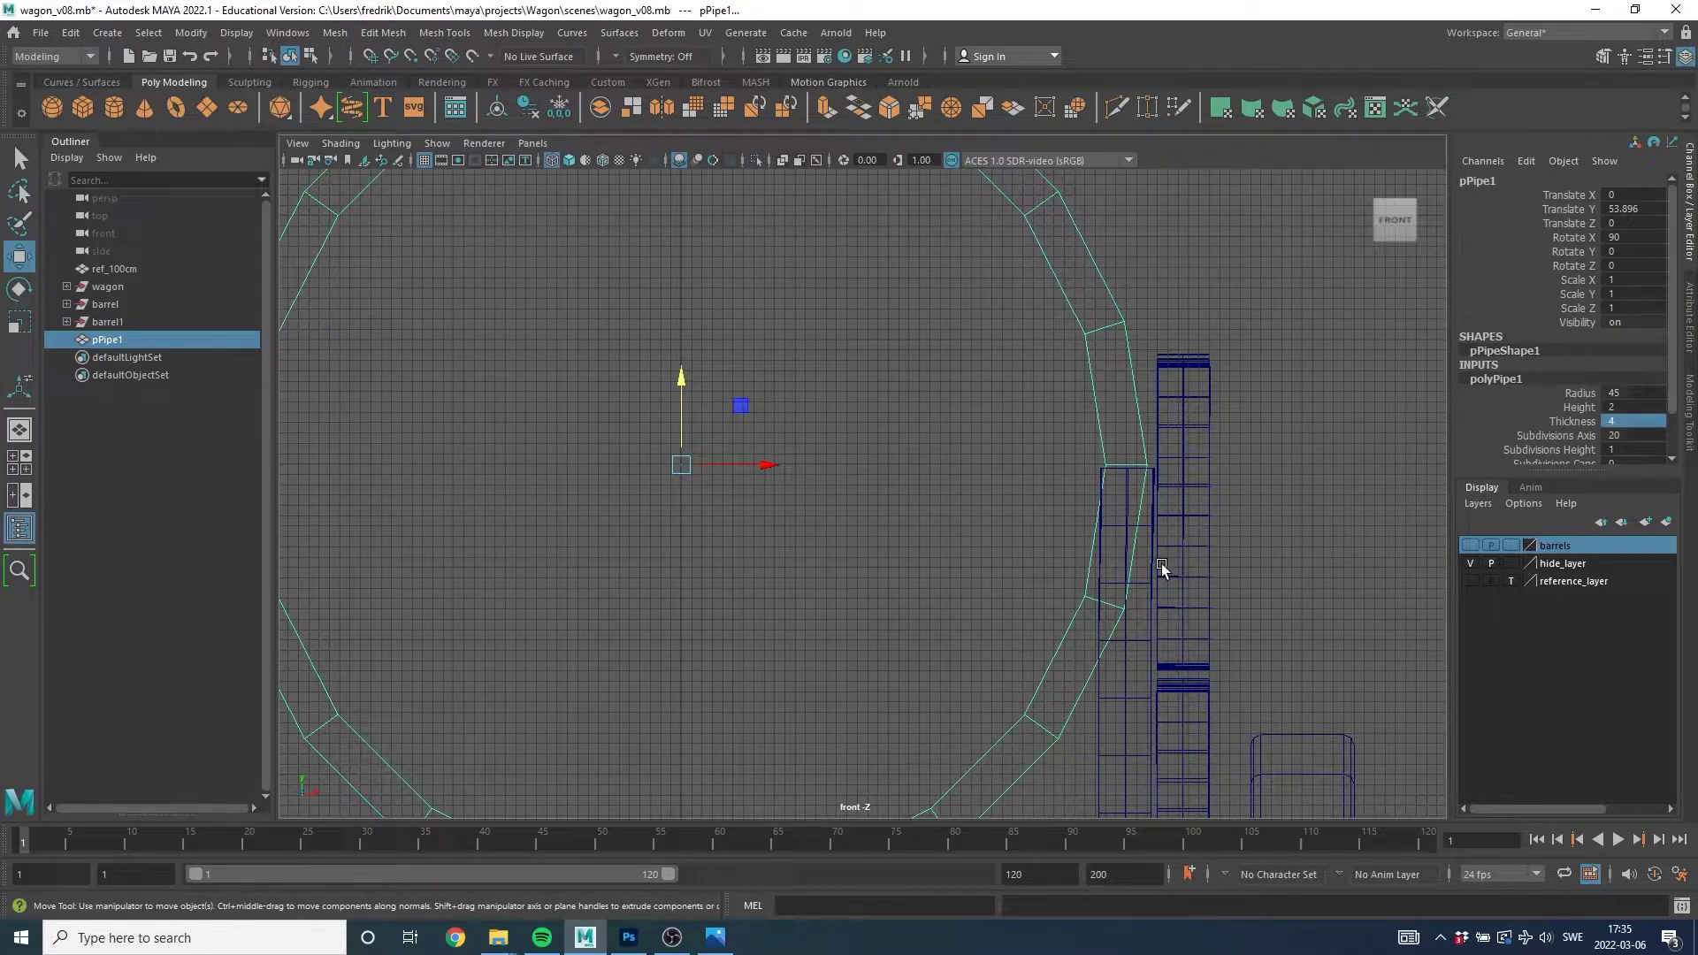
{"action": "key", "text": "space"}
{"action": "key", "text": "space"}
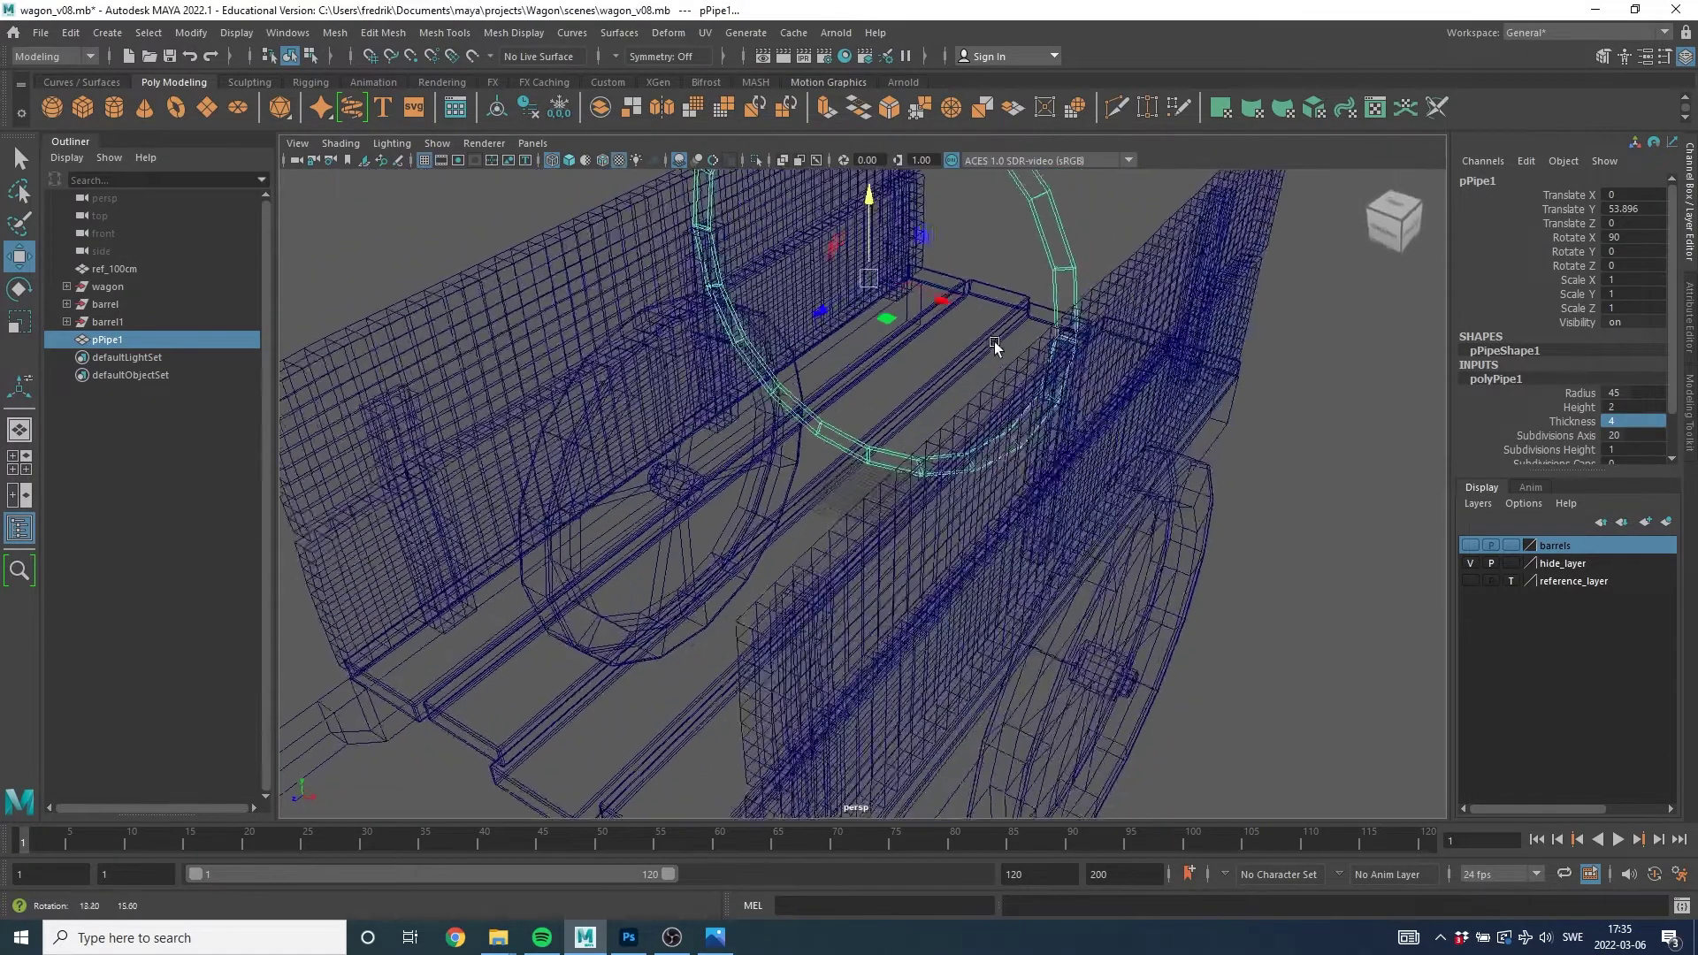
Switch to shaded display and set the pipe height to 10.
{"action": "mouse_move", "coordinate": [995, 345]}
{"action": "left_mouse_down", "text": "alt"}
{"action": "mouse_move", "coordinate": [941, 379]}
{"action": "mouse_move", "coordinate": [826, 531]}
{"action": "left_mouse_up", "text": "alt"}
{"action": "key", "text": "5"}
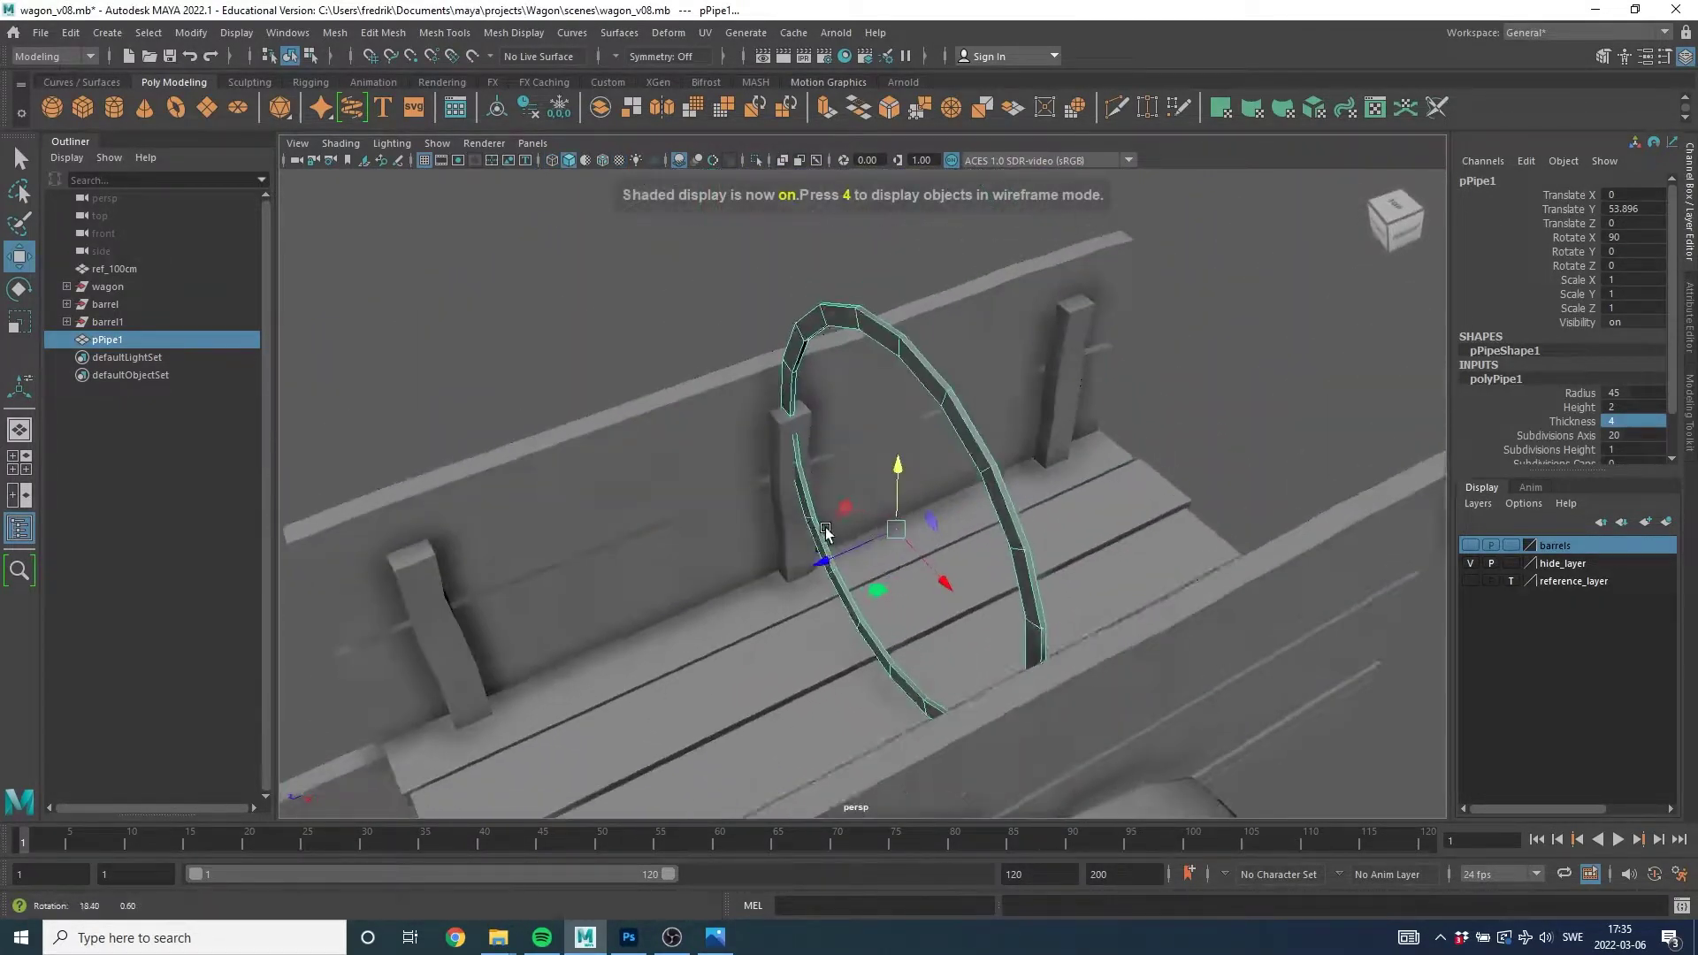
{"action": "scroll", "coordinate": [825, 531], "scroll_direction": "up", "scroll_amount": 5}
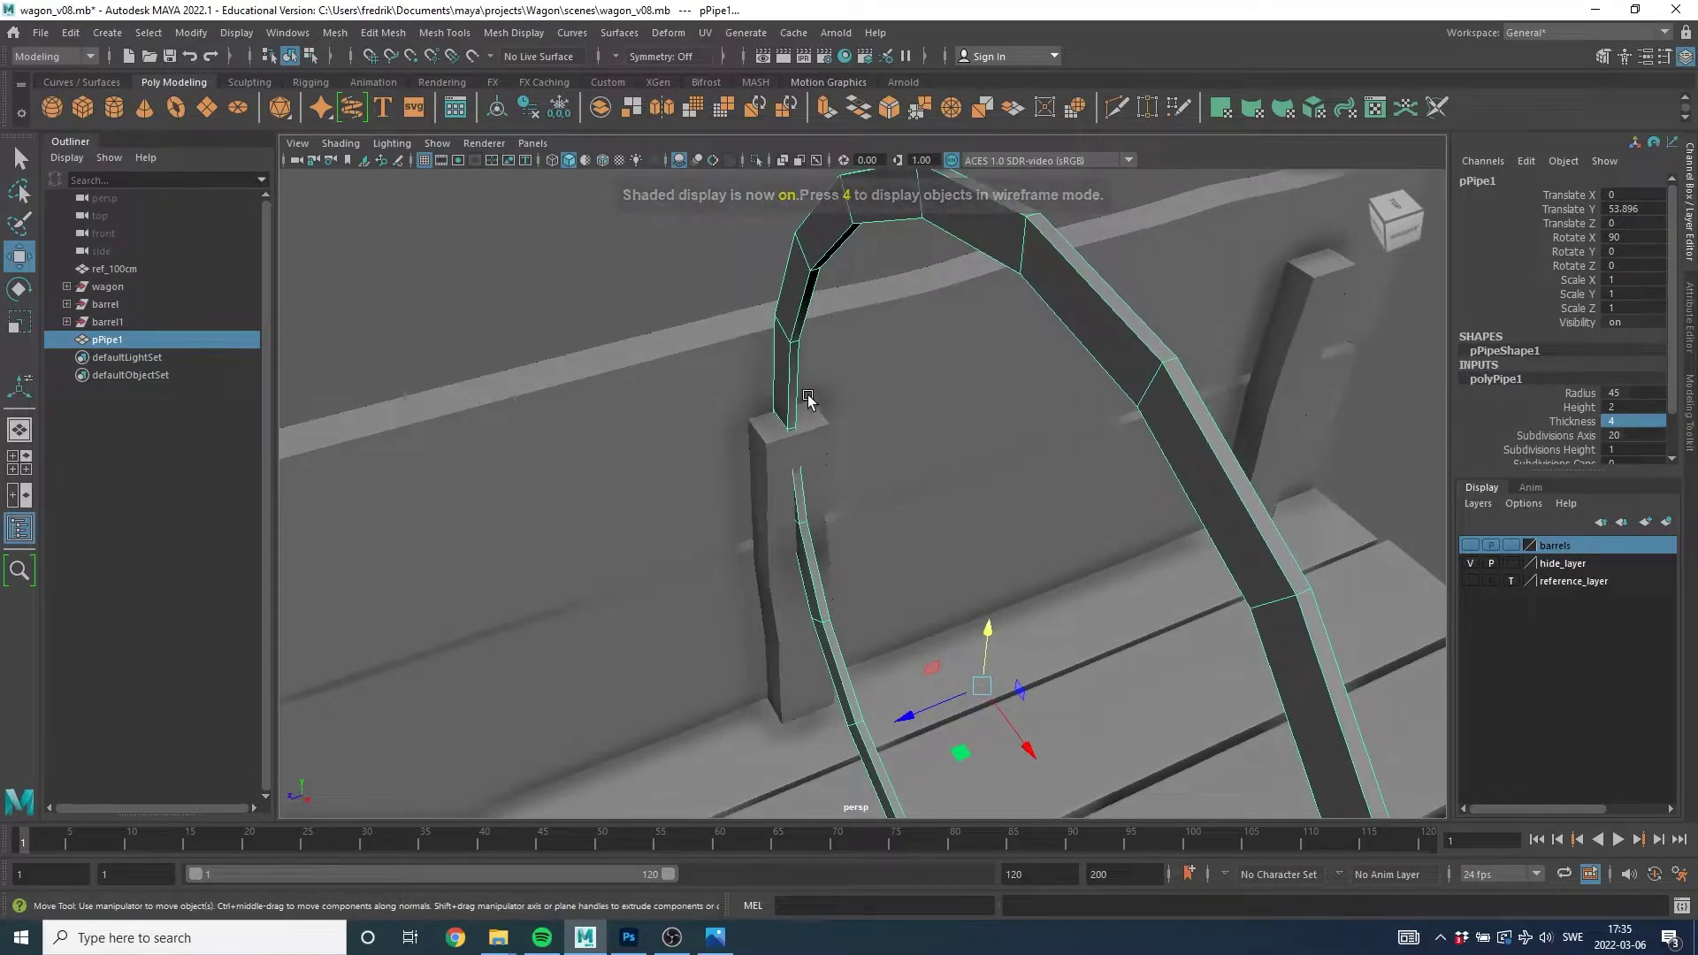
{"action": "double_click", "coordinate": [1623, 408]}
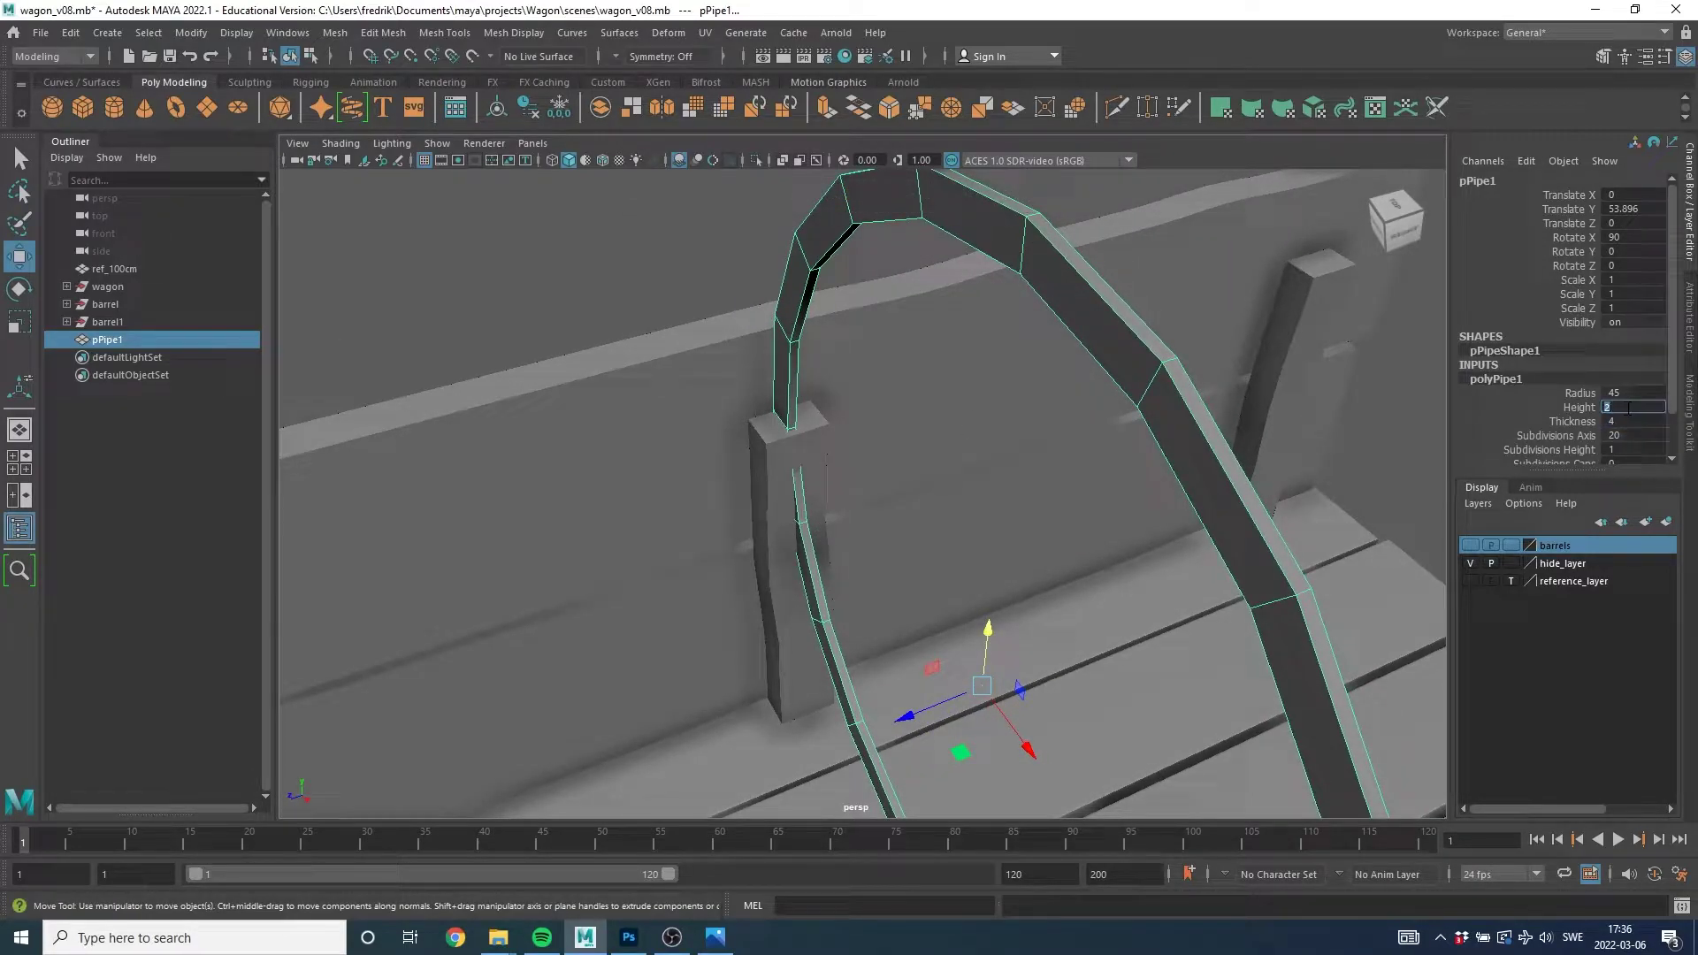
{"action": "type", "text": "10"}
{"action": "key", "text": "Return"}
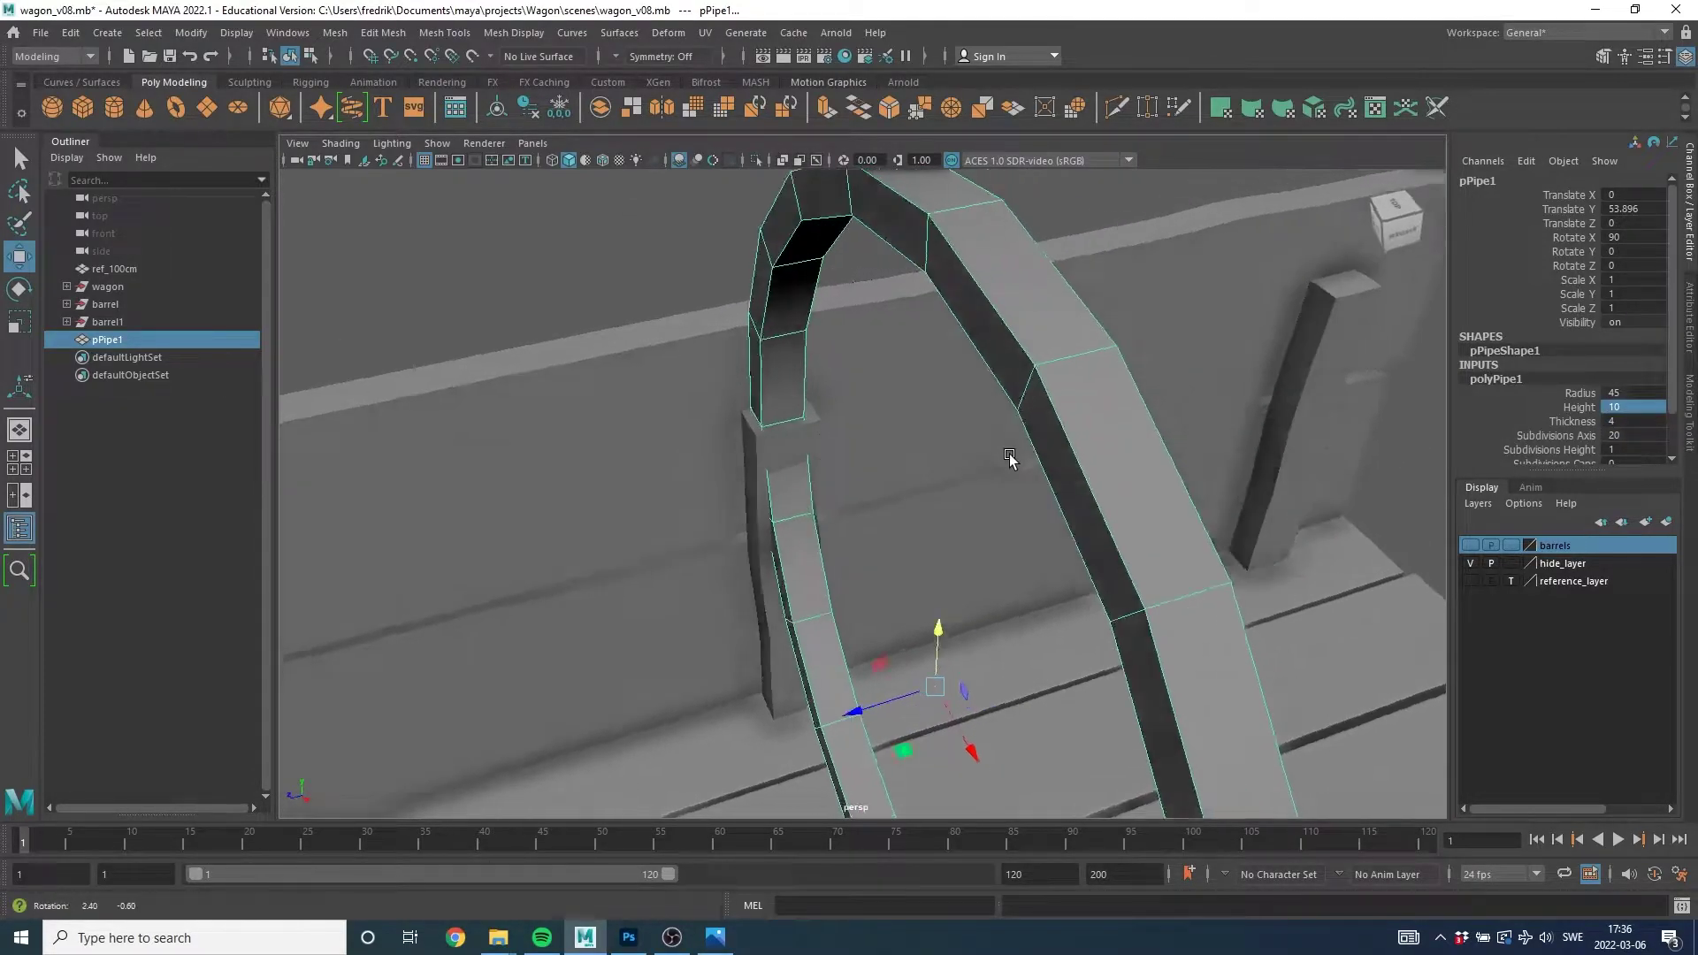
Raise the pipe ring to Translate Y 84.558 and frame it in the front view.
{"action": "left_click_drag", "start_coordinate": [1090, 425], "coordinate": [1016, 454], "text": "alt"}
{"action": "mouse_move", "coordinate": [1016, 455]}
{"action": "right_mouse_down", "text": "alt"}
{"action": "mouse_move", "coordinate": [1327, 483]}
{"action": "mouse_move", "coordinate": [1061, 482]}
{"action": "right_mouse_up", "text": "alt"}
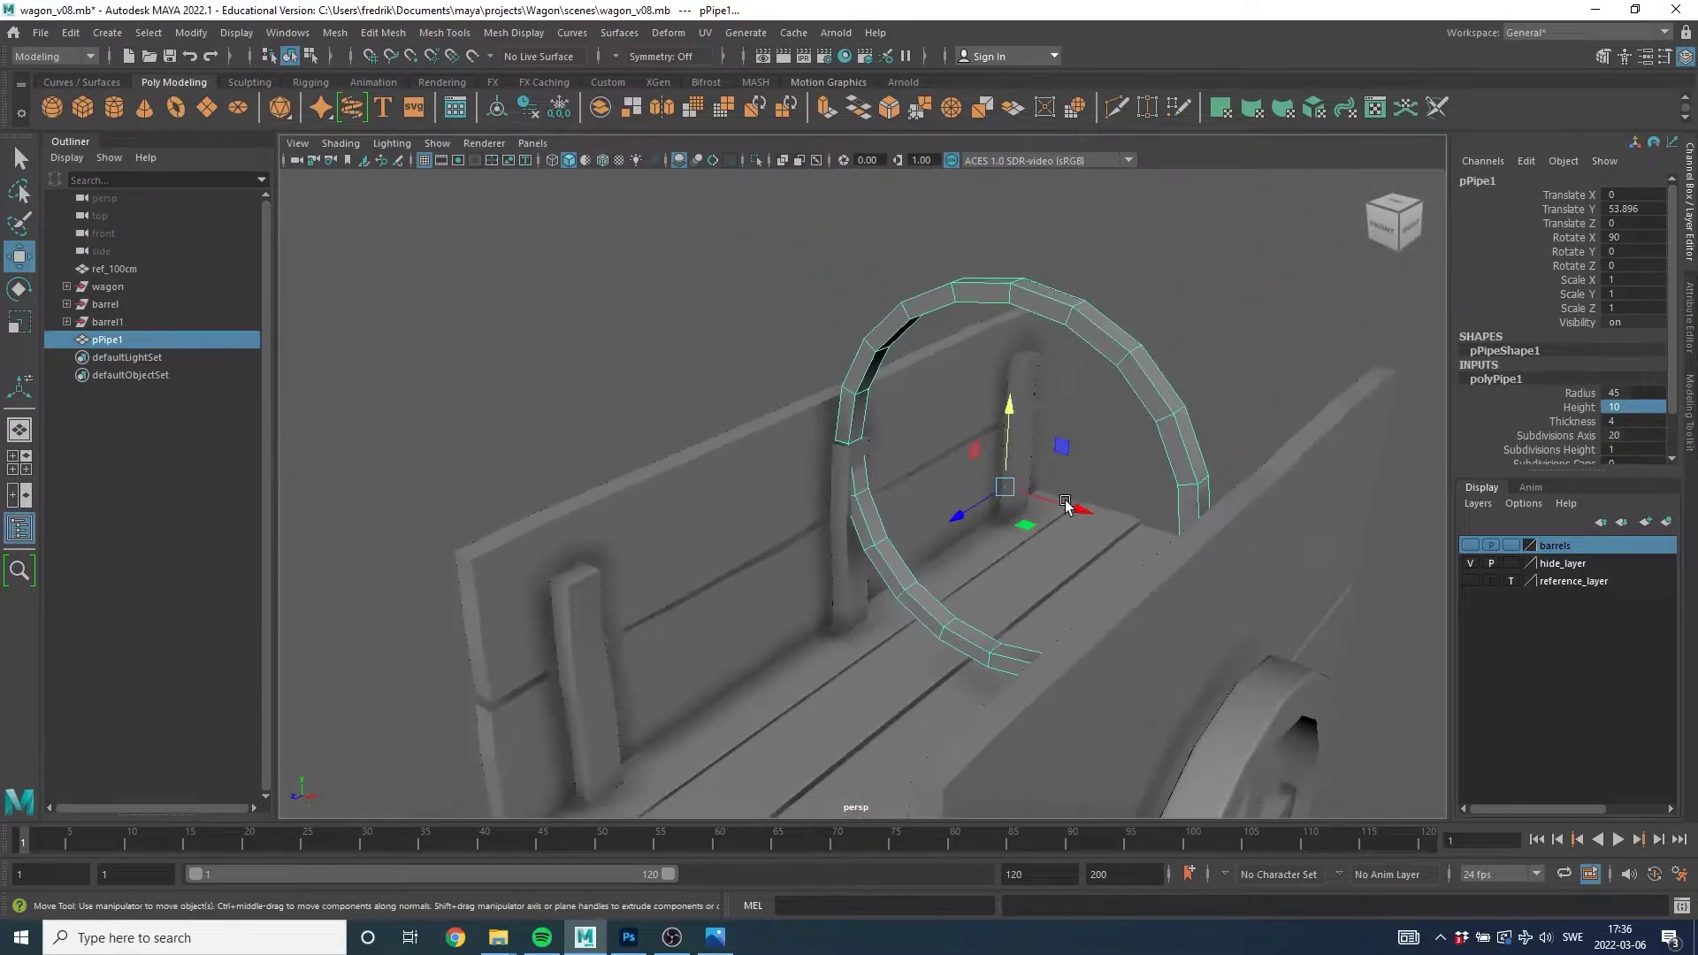
{"action": "left_click_drag", "start_coordinate": [1062, 482], "coordinate": [1012, 479], "text": "alt"}
{"action": "left_click_drag", "start_coordinate": [970, 375], "coordinate": [972, 206]}
{"action": "right_click_drag", "start_coordinate": [972, 206], "coordinate": [1005, 334], "text": "alt"}
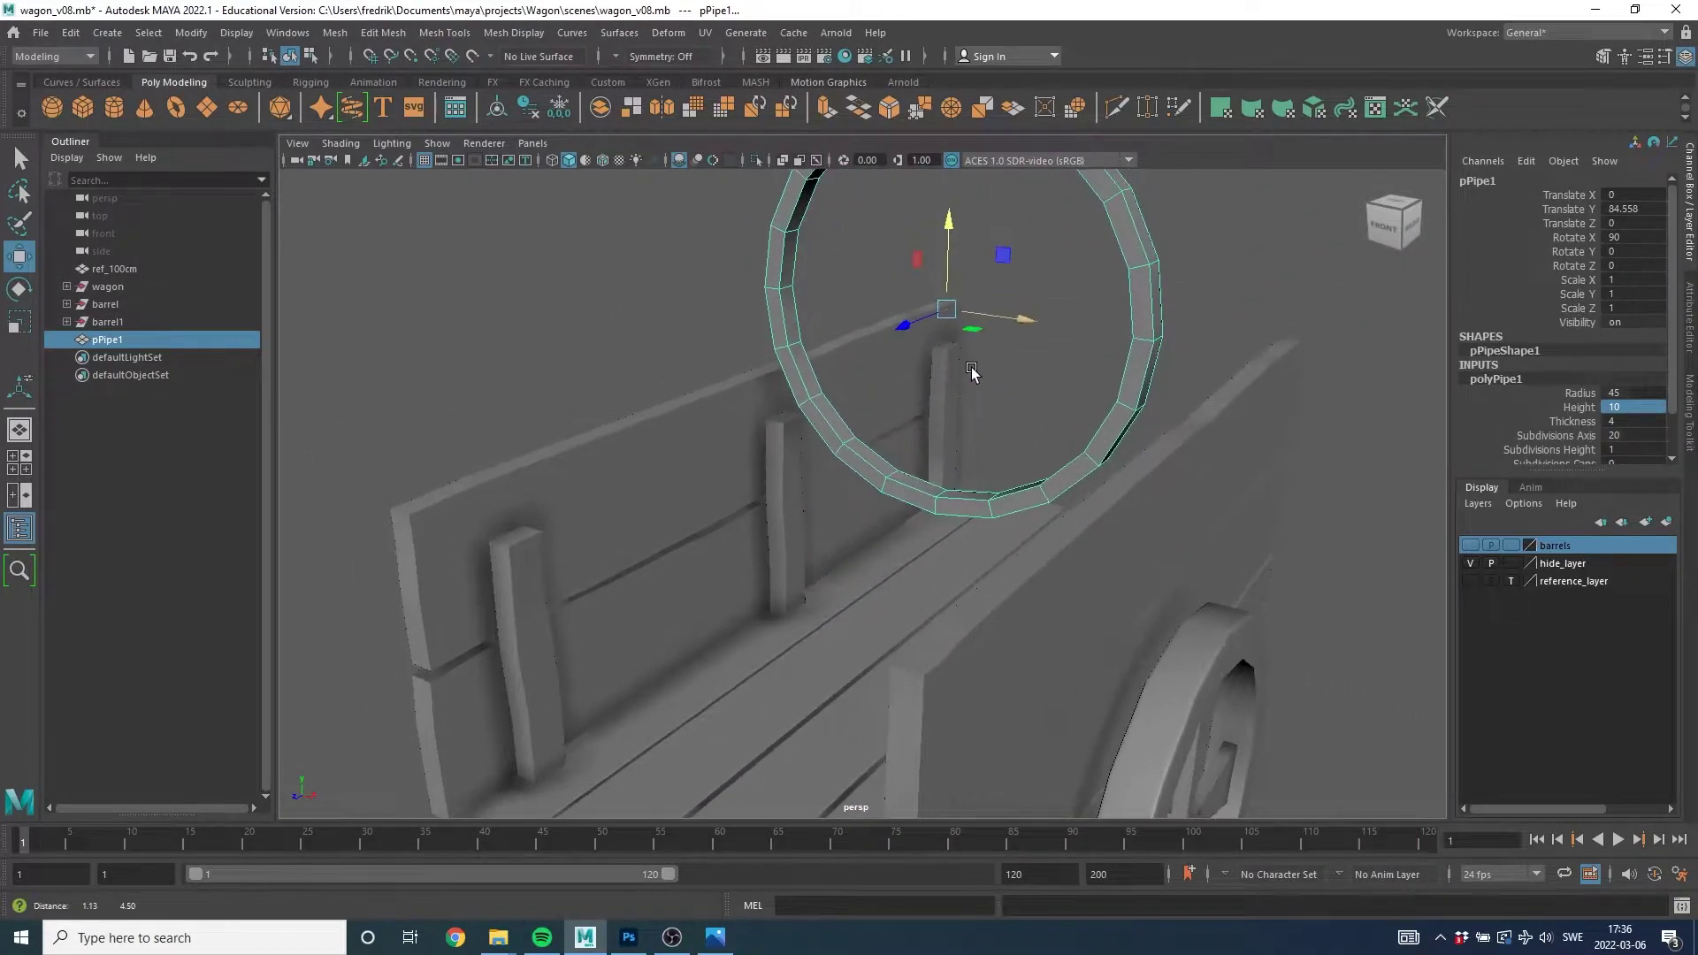
{"action": "left_click_drag", "start_coordinate": [1005, 334], "coordinate": [1005, 368], "text": "alt"}
{"action": "key", "text": "space"}
{"action": "key", "text": "space"}
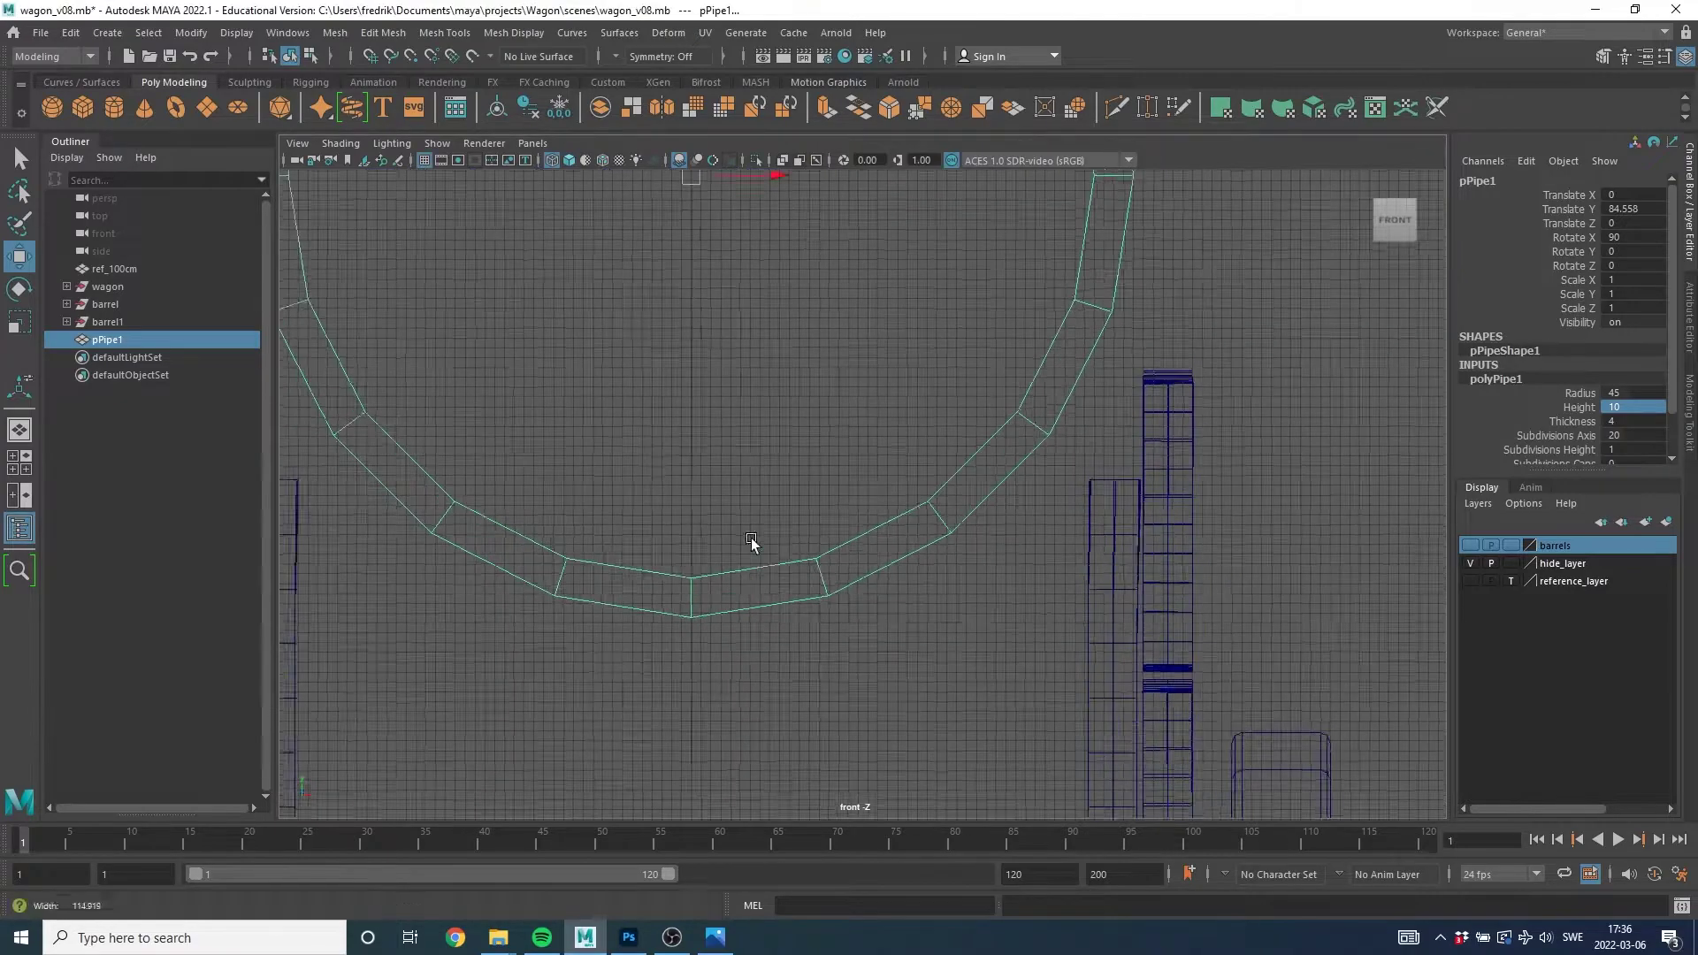
{"action": "right_click_drag", "start_coordinate": [751, 543], "coordinate": [690, 474], "text": "alt"}
{"action": "mouse_move", "coordinate": [690, 474]}
{"action": "middle_mouse_down", "text": "alt"}
{"action": "mouse_move", "coordinate": [823, 443]}
{"action": "mouse_move", "coordinate": [1003, 352]}
{"action": "middle_mouse_up", "text": "alt"}
Select the faces of the ring's lower half and delete them.
{"action": "right_click_drag", "start_coordinate": [1003, 352], "coordinate": [1053, 429], "text": "alt"}
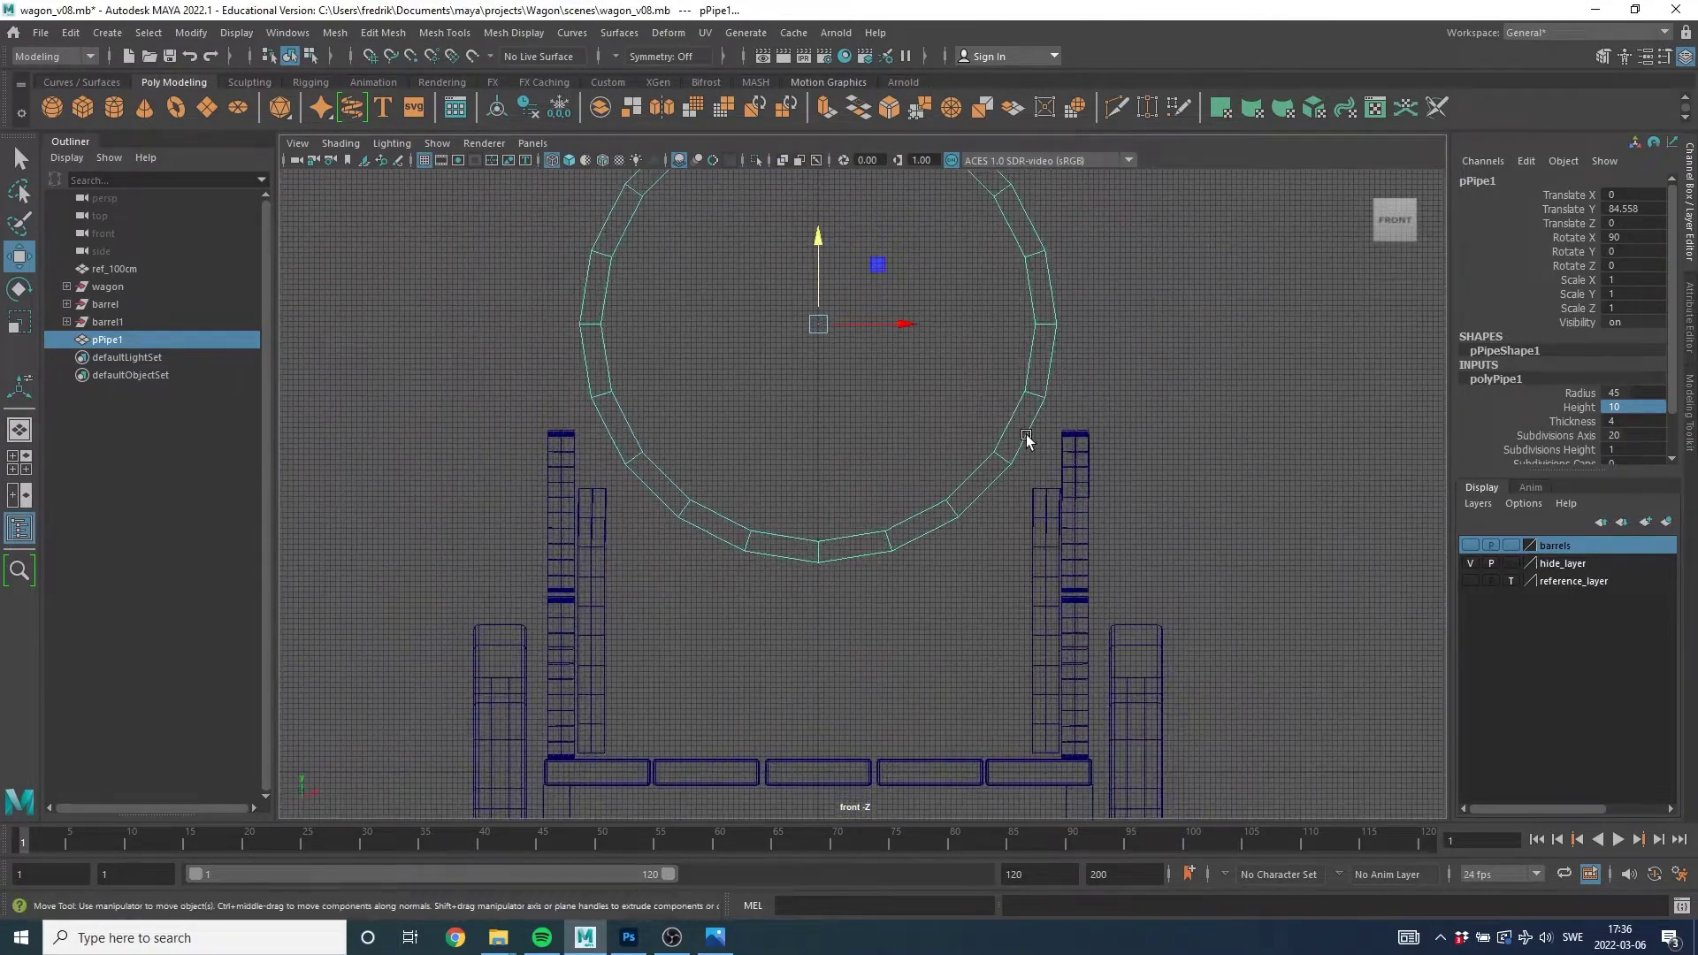
{"action": "right_click", "coordinate": [1122, 227]}
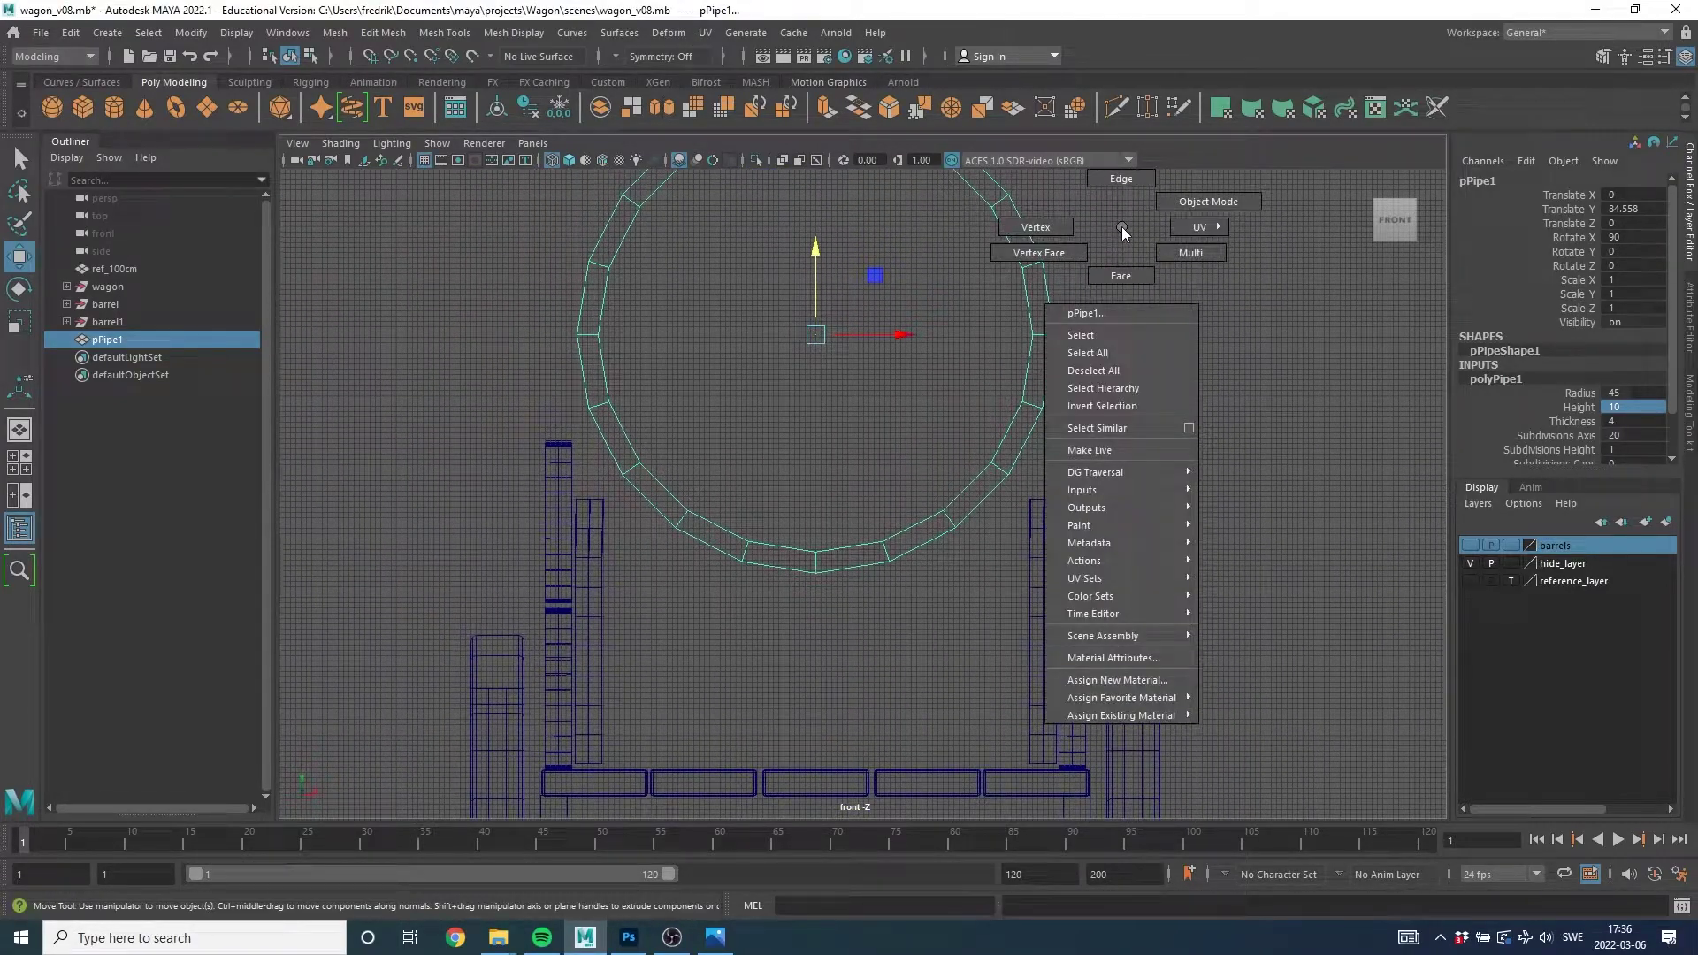
{"action": "left_click", "coordinate": [1121, 275]}
{"action": "mouse_move", "coordinate": [499, 628]}
{"action": "left_mouse_down"}
{"action": "mouse_move", "coordinate": [1083, 470]}
{"action": "mouse_move", "coordinate": [1210, 338]}
{"action": "left_mouse_up"}
{"action": "middle_click_drag", "start_coordinate": [1066, 389], "coordinate": [1054, 464], "text": "alt"}
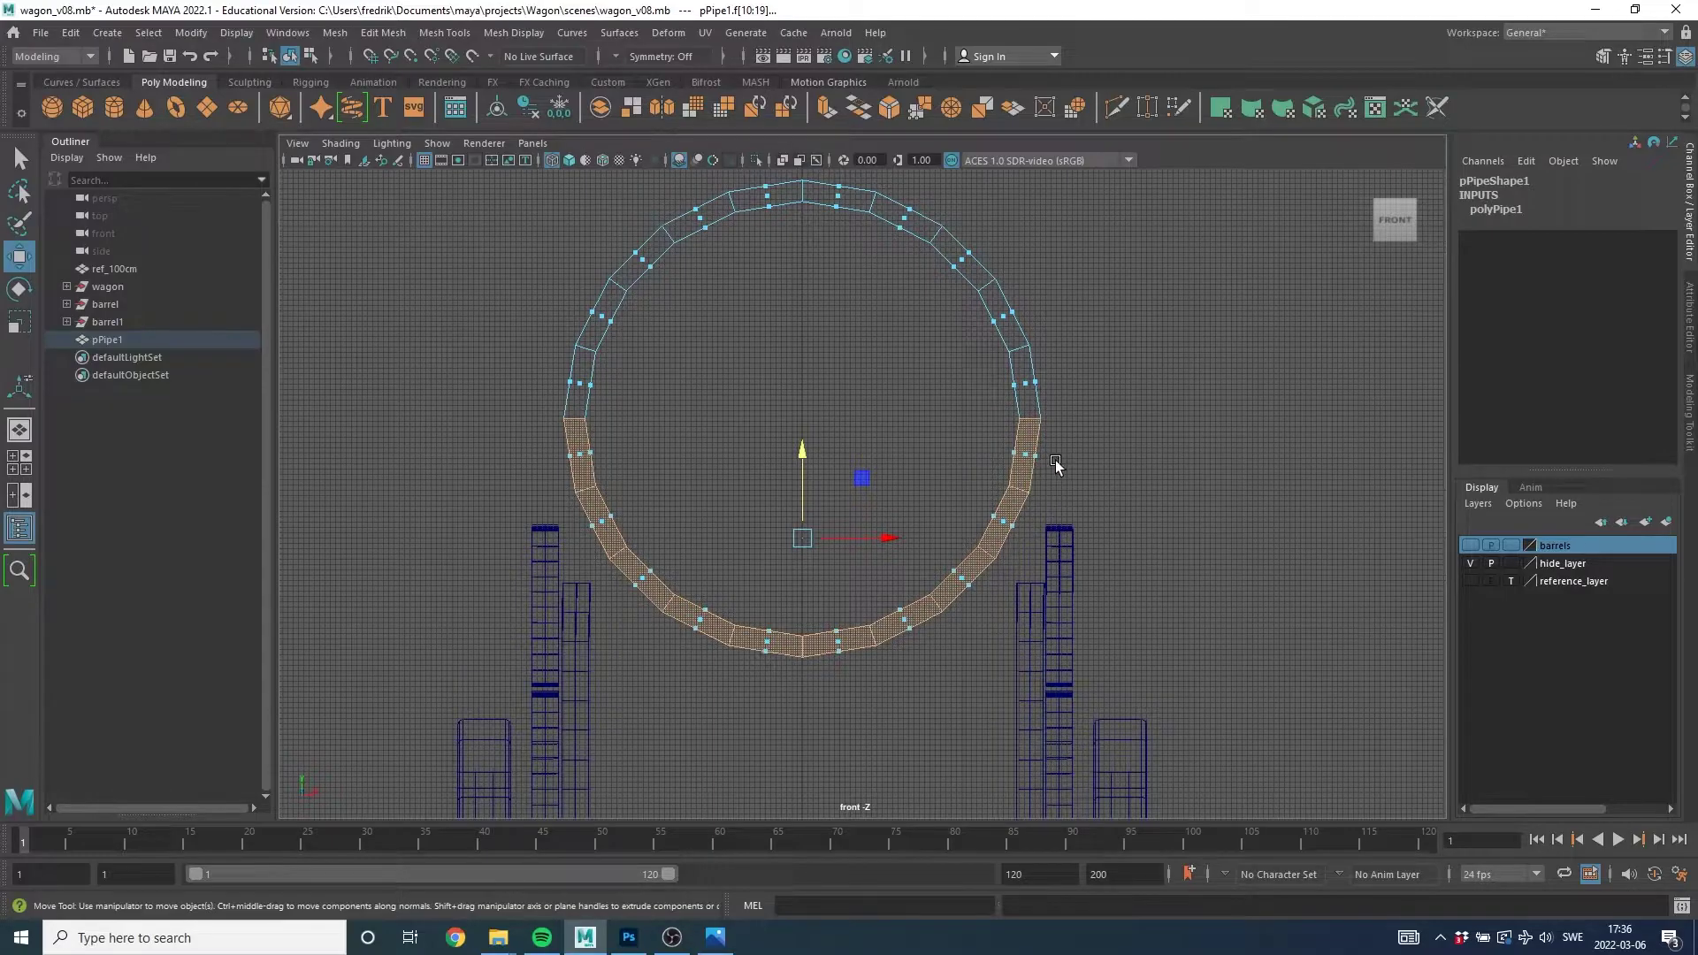
{"action": "key", "text": "Delete"}
Return to object mode and raise the arch to Translate Y 100.503.
{"action": "right_click", "coordinate": [1011, 316]}
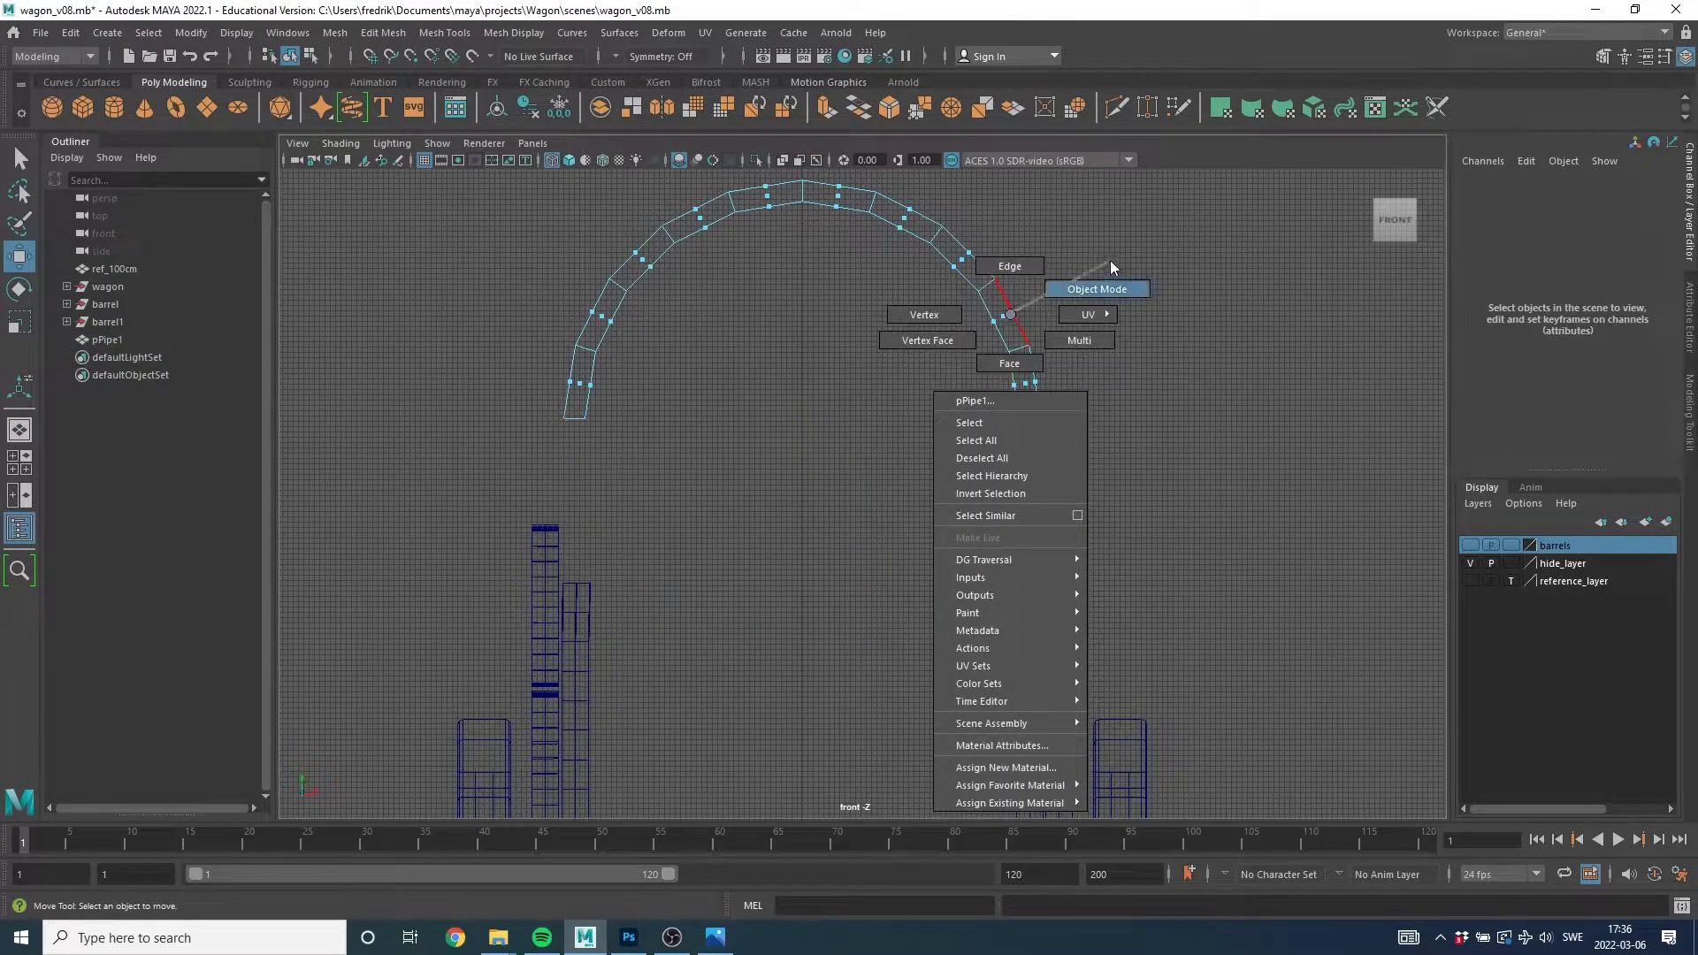
{"action": "right_click_drag", "start_coordinate": [1111, 260], "coordinate": [1111, 260]}
{"action": "right_click_drag", "start_coordinate": [1065, 361], "coordinate": [847, 324], "text": "alt"}
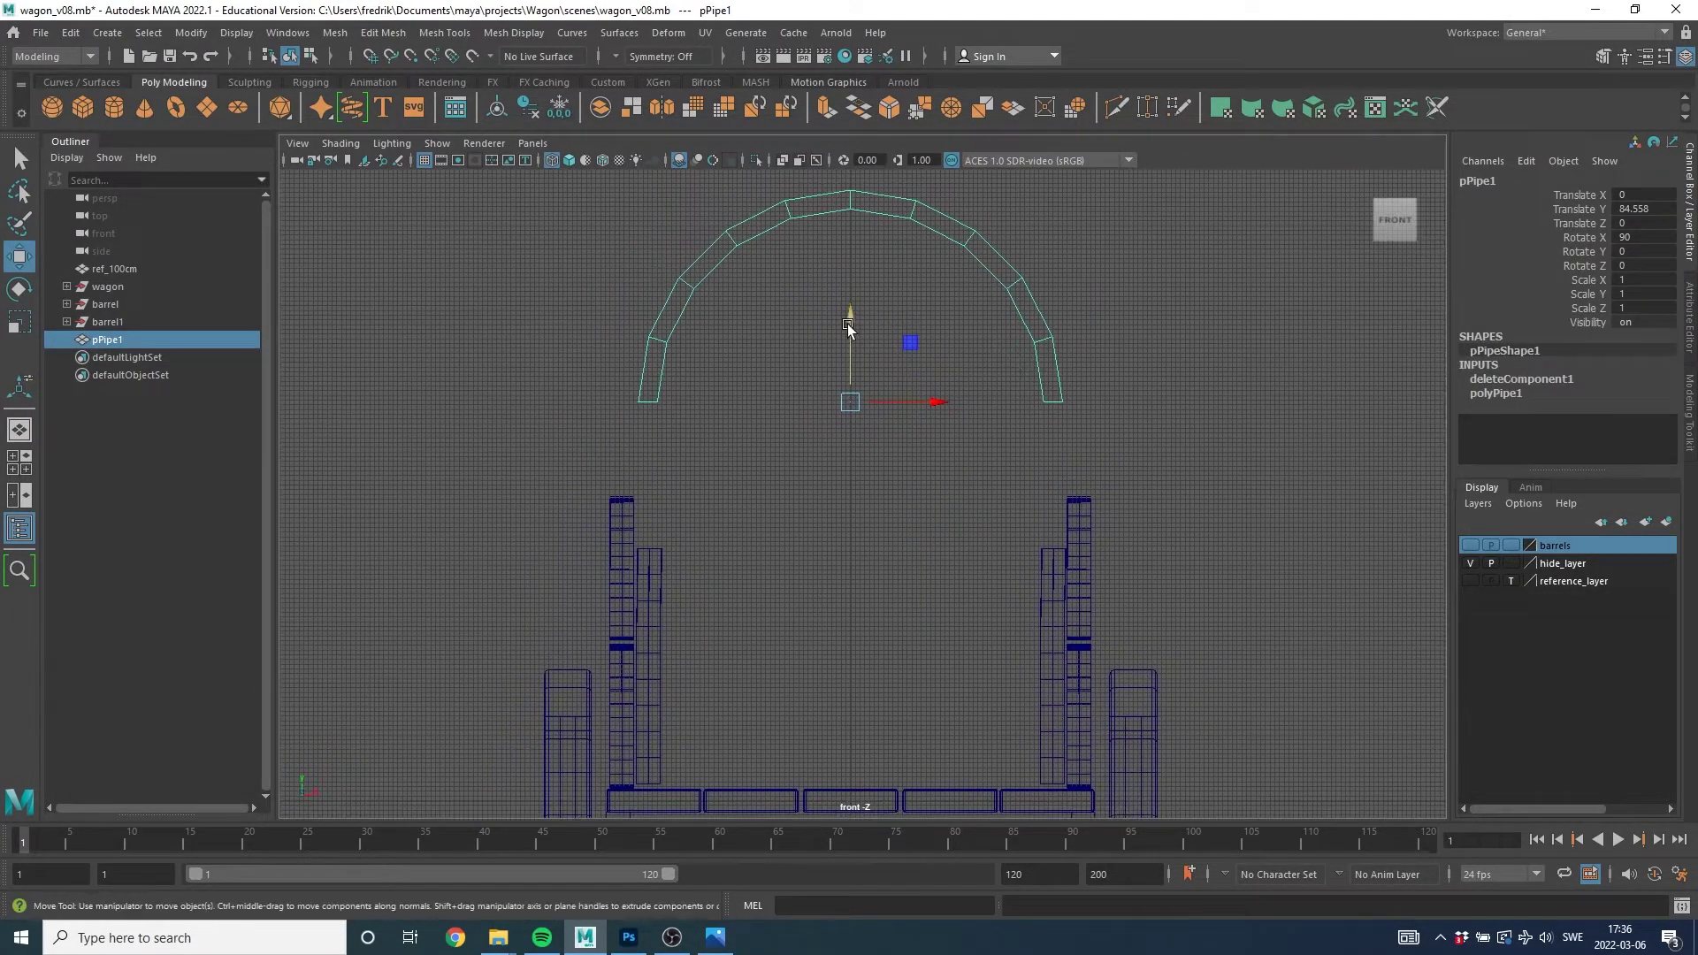
{"action": "left_click_drag", "start_coordinate": [848, 324], "coordinate": [851, 258]}
{"action": "scroll", "coordinate": [1040, 424], "scroll_direction": "up", "scroll_amount": 1}
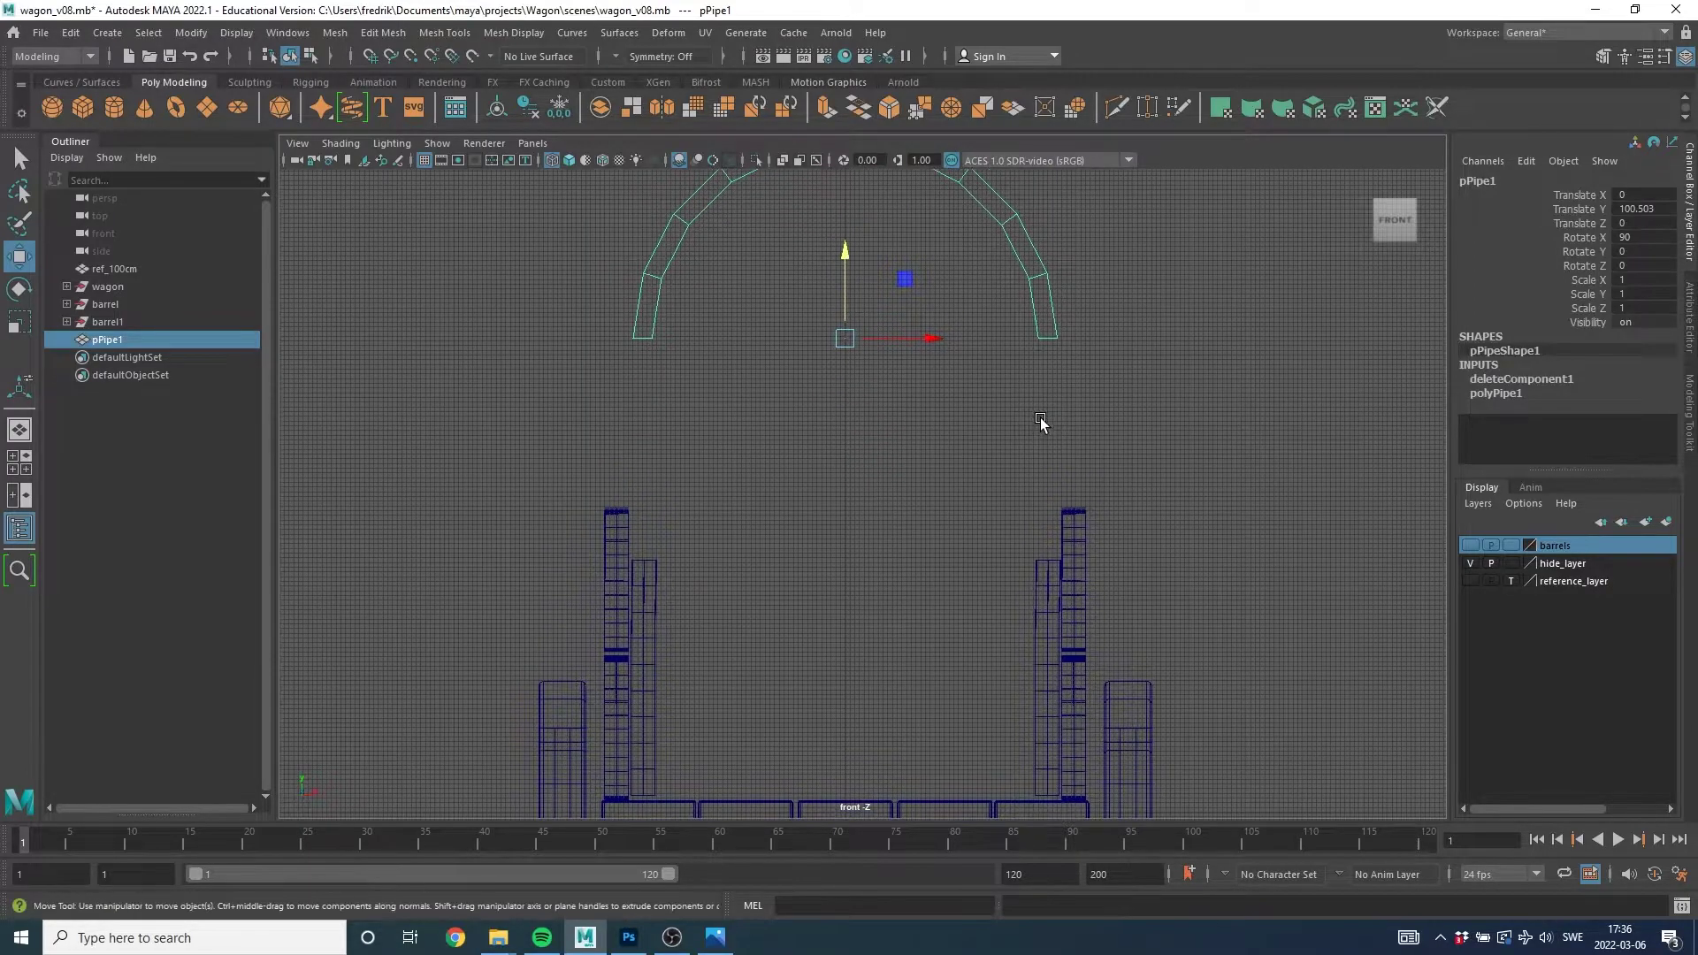
{"action": "middle_click_drag", "start_coordinate": [994, 398], "coordinate": [991, 411], "text": "alt"}
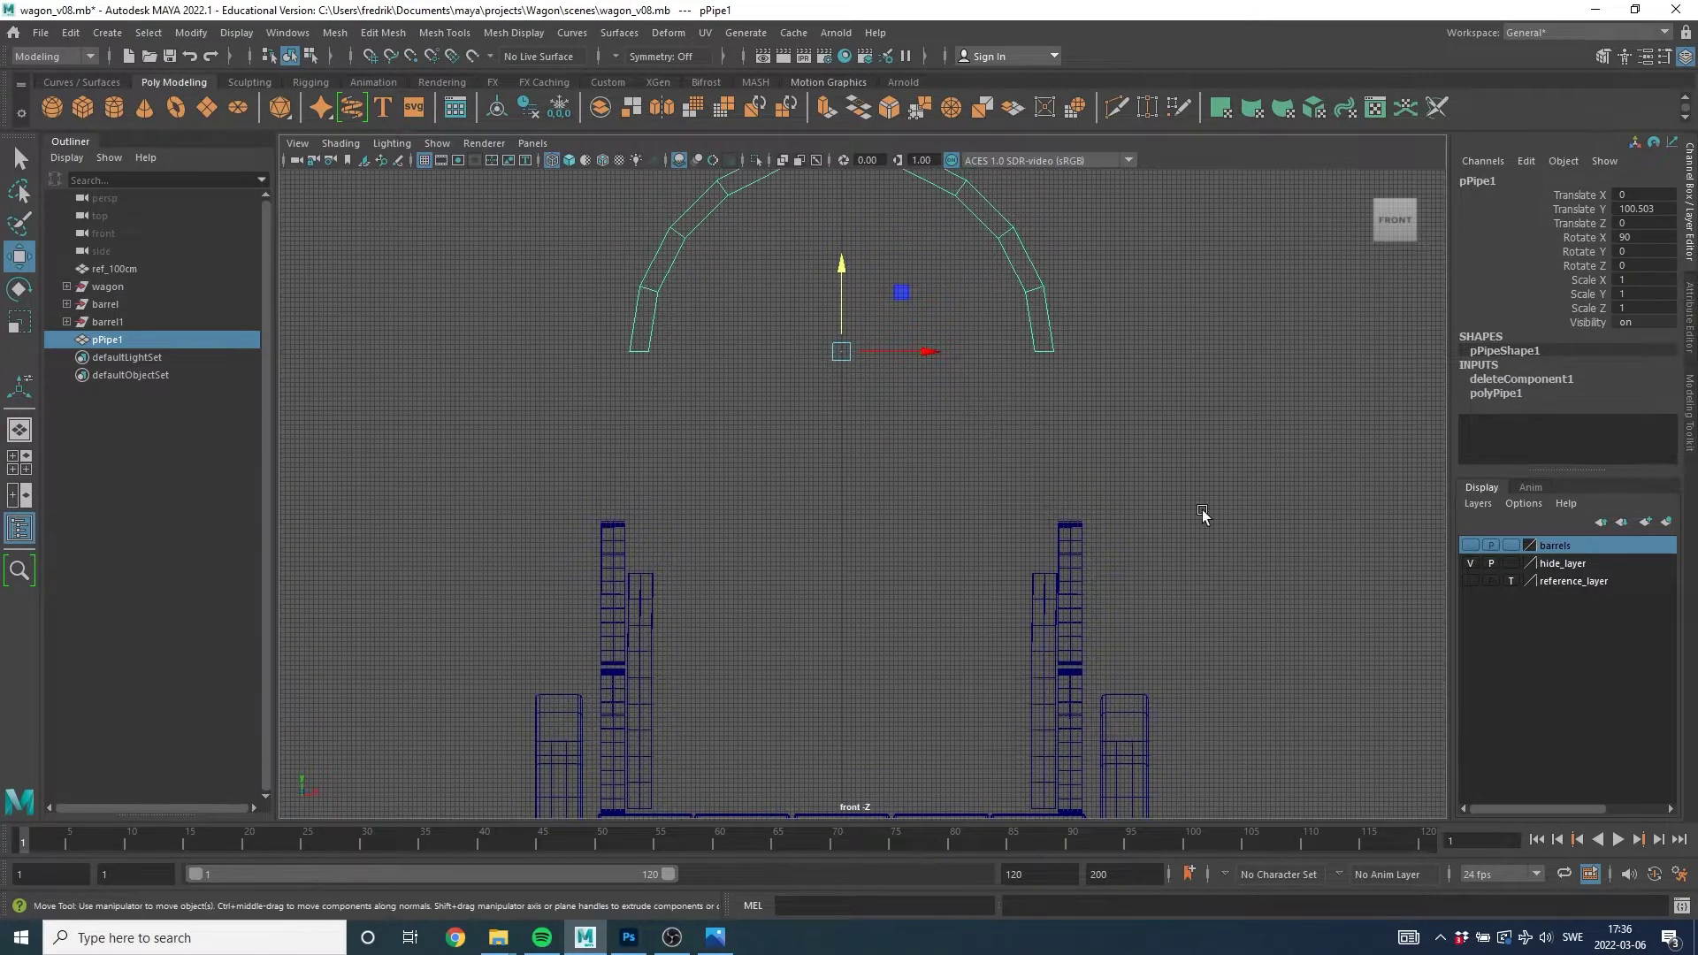
Show the barrels layer and set the arch's Translate Y to 107 to clear the barrel.
{"action": "left_click", "coordinate": [1471, 545]}
{"action": "scroll", "coordinate": [1148, 556], "scroll_direction": "down", "scroll_amount": 2}
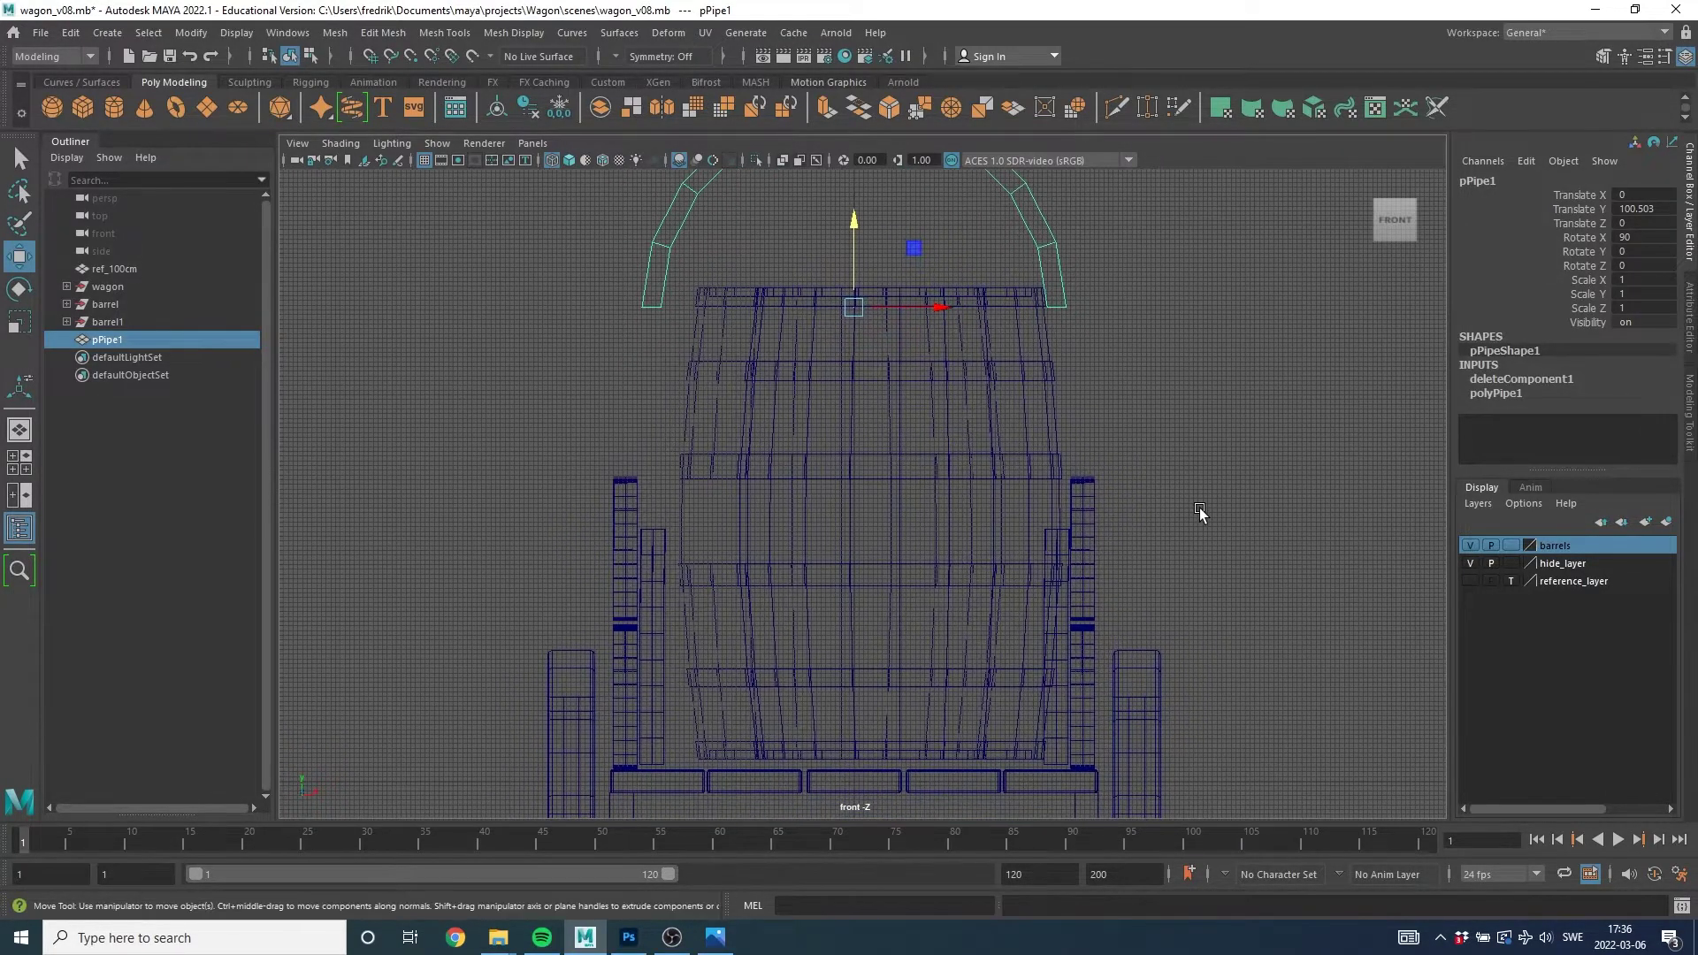
{"action": "scroll", "coordinate": [1061, 486], "scroll_direction": "down", "scroll_amount": 1}
{"action": "scroll", "coordinate": [915, 463], "scroll_direction": "down", "scroll_amount": 1}
{"action": "left_click_drag", "start_coordinate": [852, 306], "coordinate": [863, 281]}
{"action": "left_click", "coordinate": [1649, 208]}
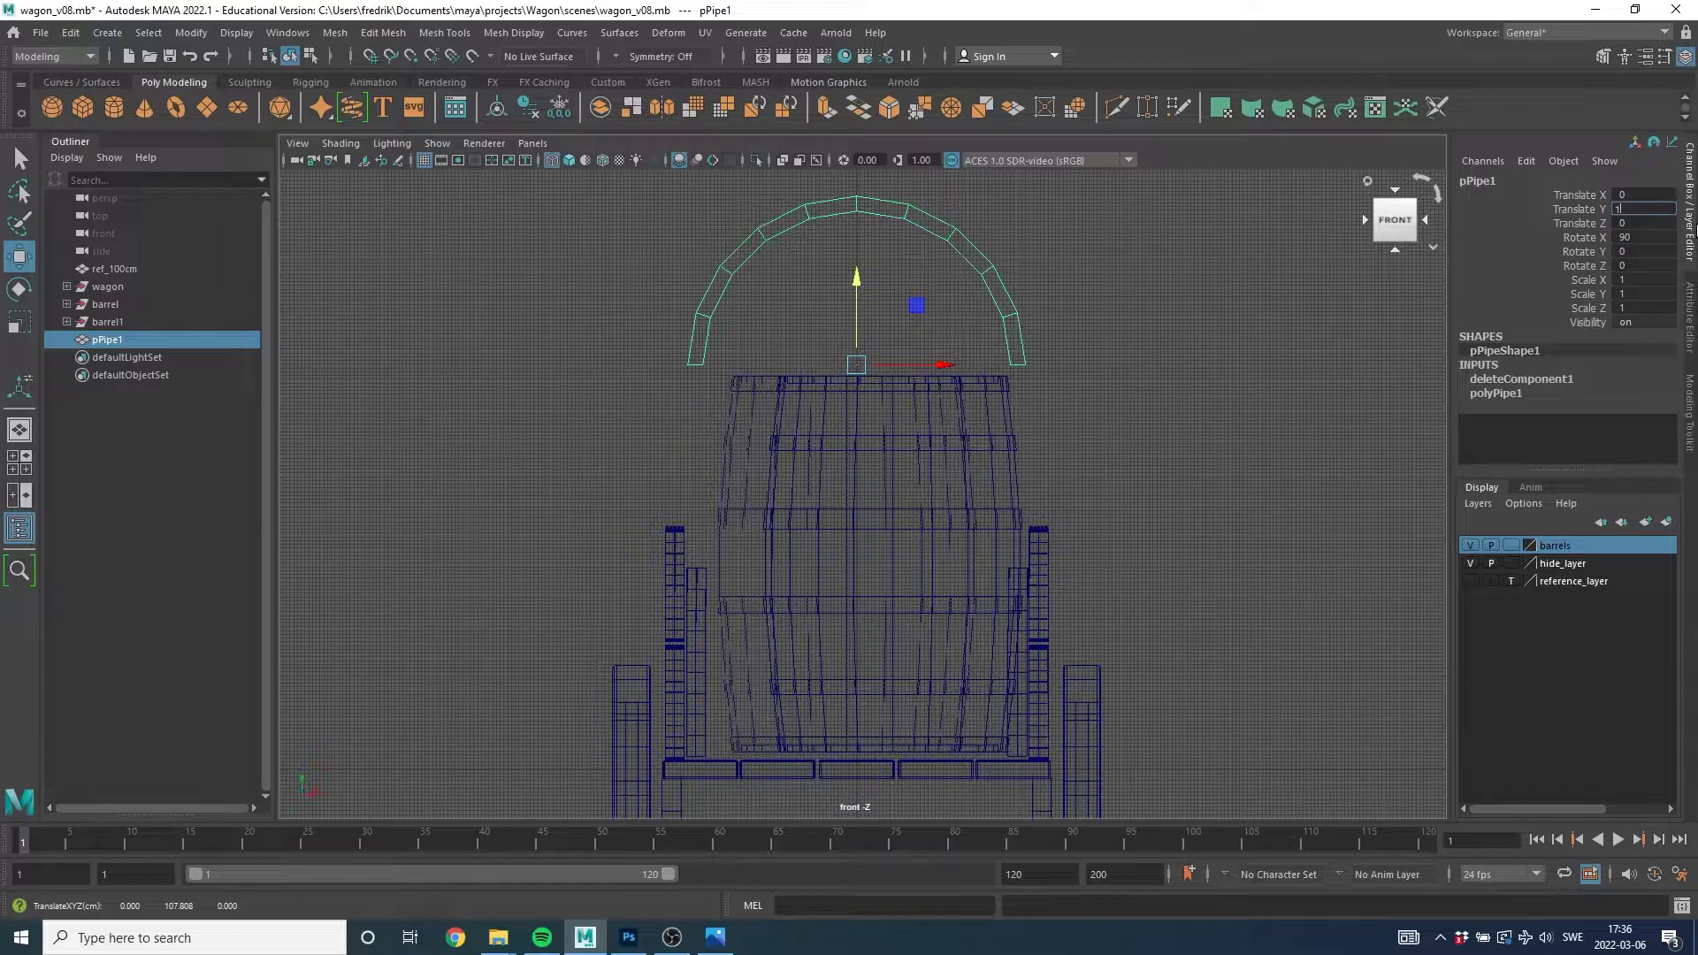
{"action": "type", "text": "07"}
{"action": "key", "text": "Return"}
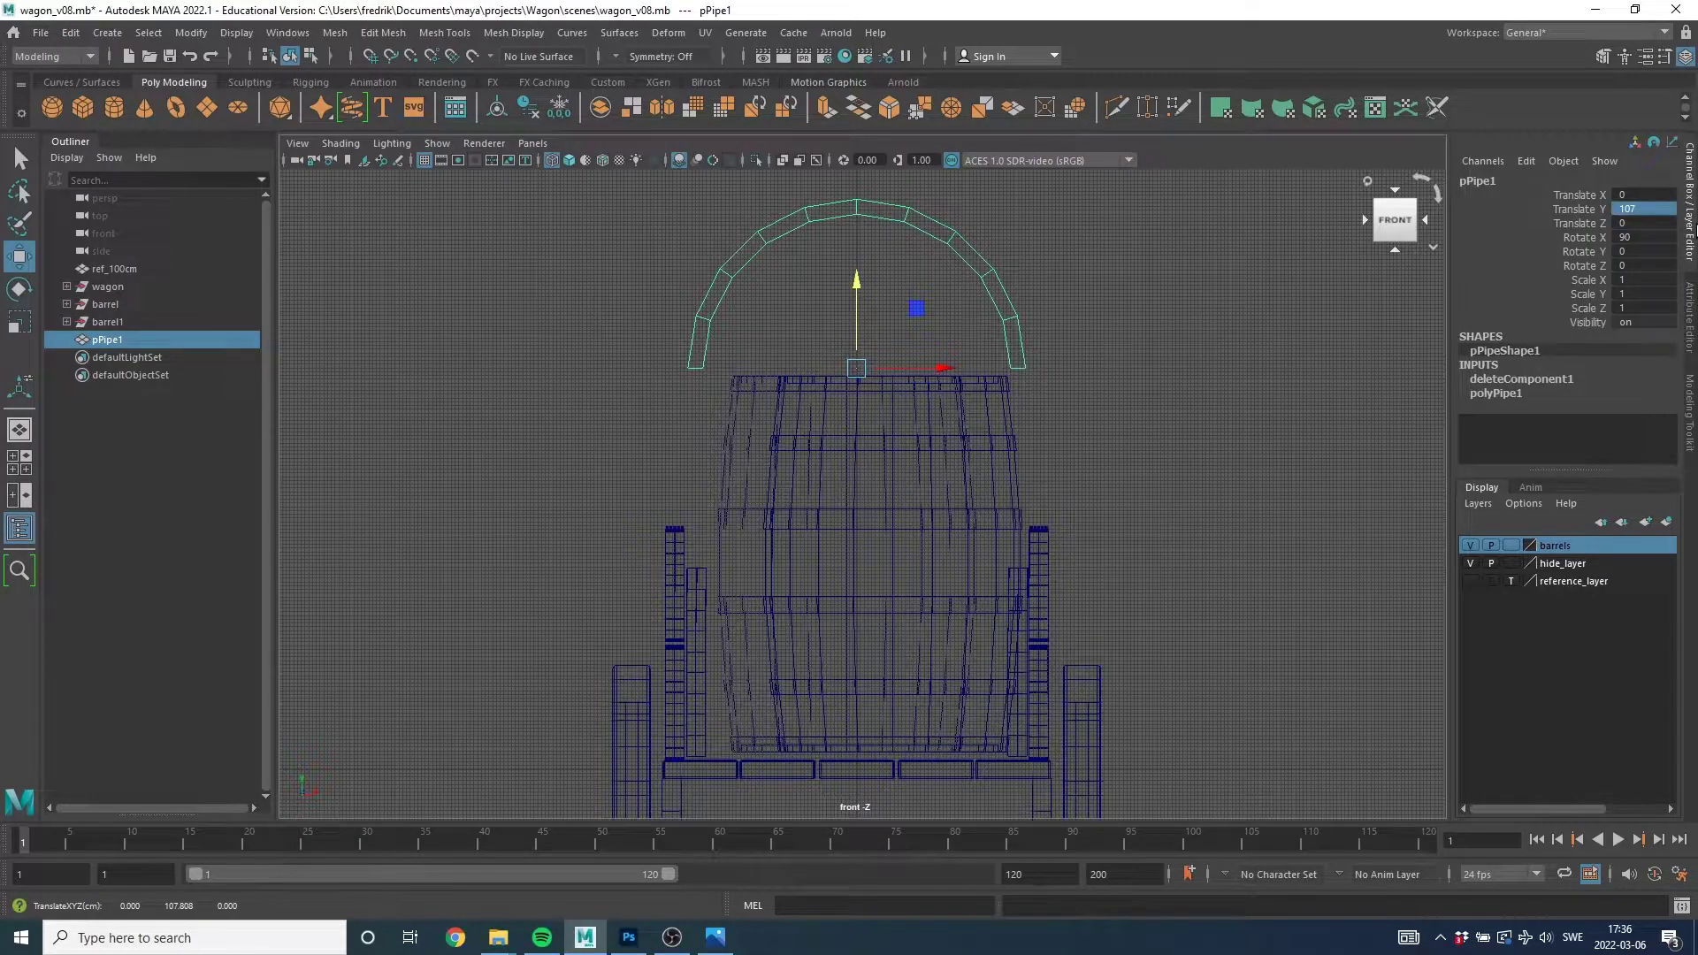
Hide the barrels layer again and zoom out to the four-view layout.
{"action": "left_click", "coordinate": [1470, 545]}
{"action": "scroll", "coordinate": [885, 364], "scroll_direction": "up", "scroll_amount": 1}
{"action": "scroll", "coordinate": [824, 426], "scroll_direction": "up", "scroll_amount": 1}
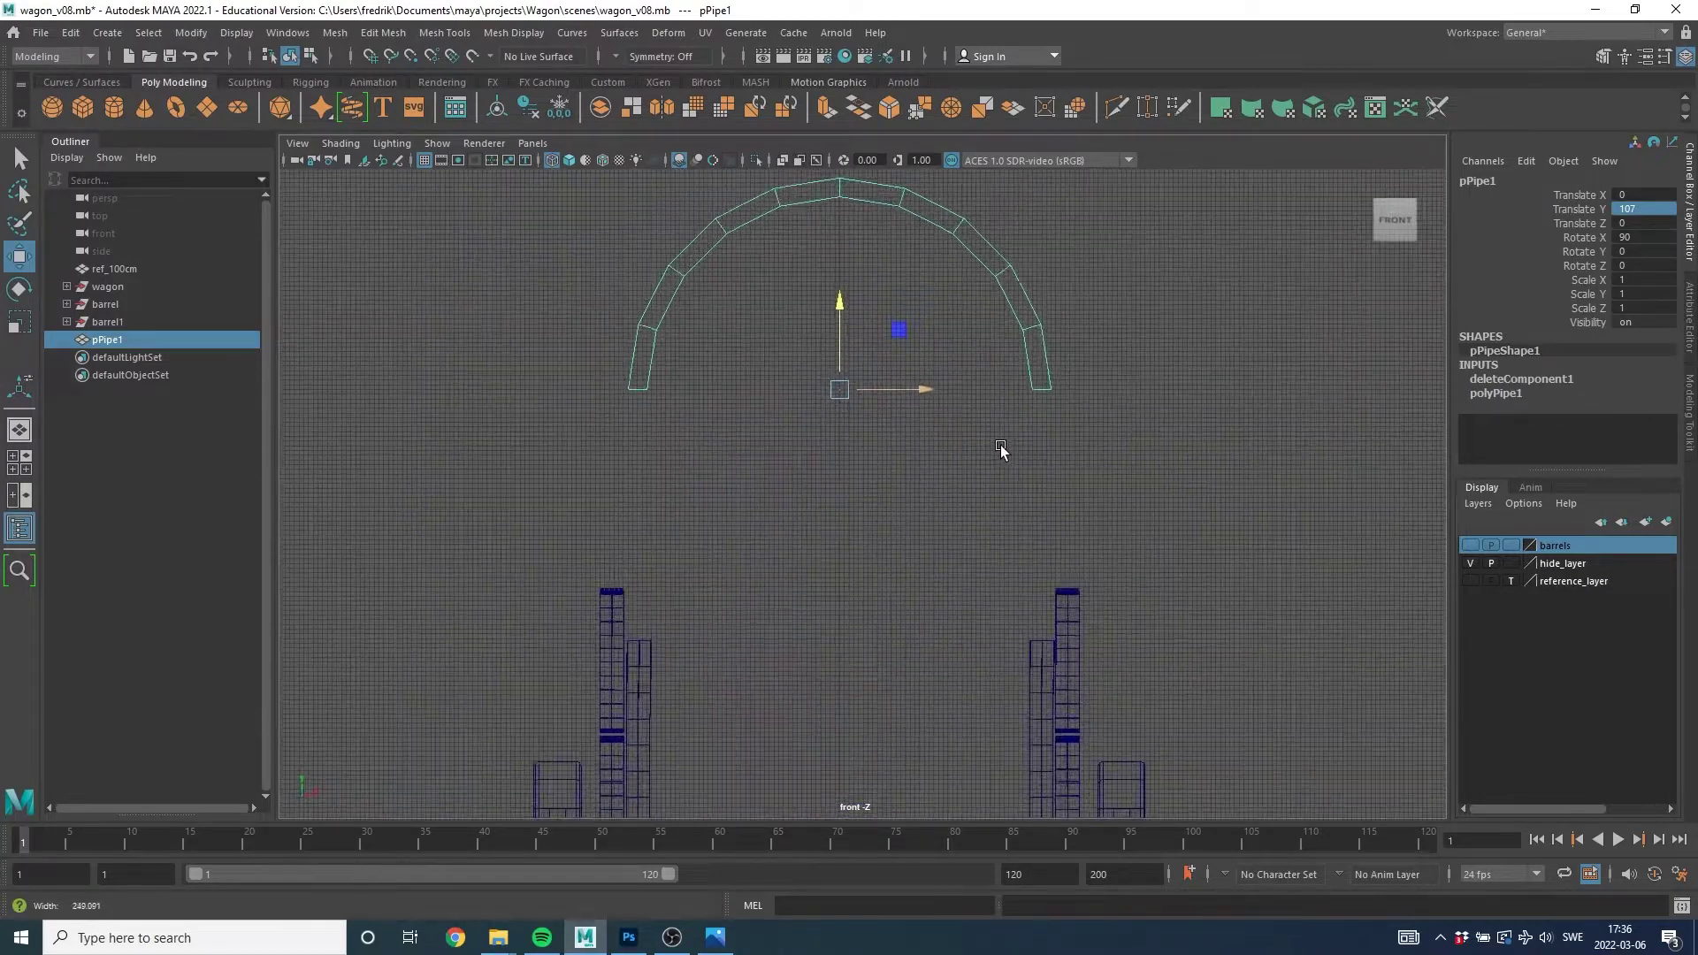
{"action": "scroll", "coordinate": [1000, 444], "scroll_direction": "up", "scroll_amount": 1}
{"action": "scroll", "coordinate": [970, 433], "scroll_direction": "up", "scroll_amount": 1}
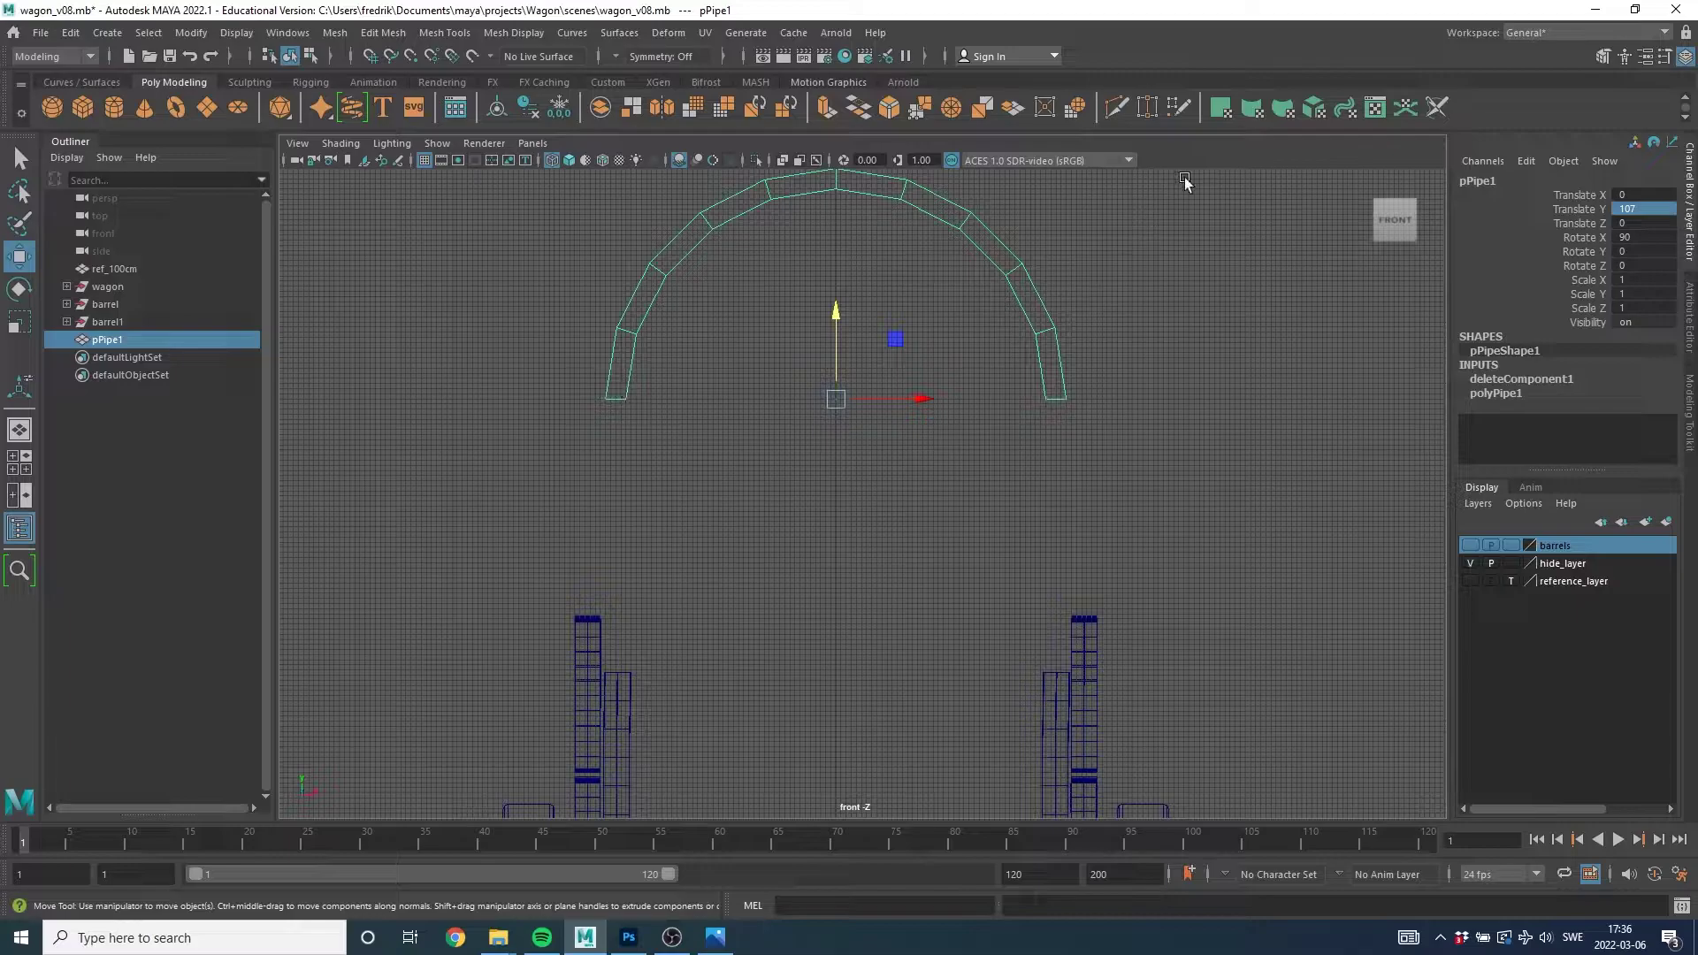
{"action": "key", "text": "space"}
{"action": "key", "text": "space"}
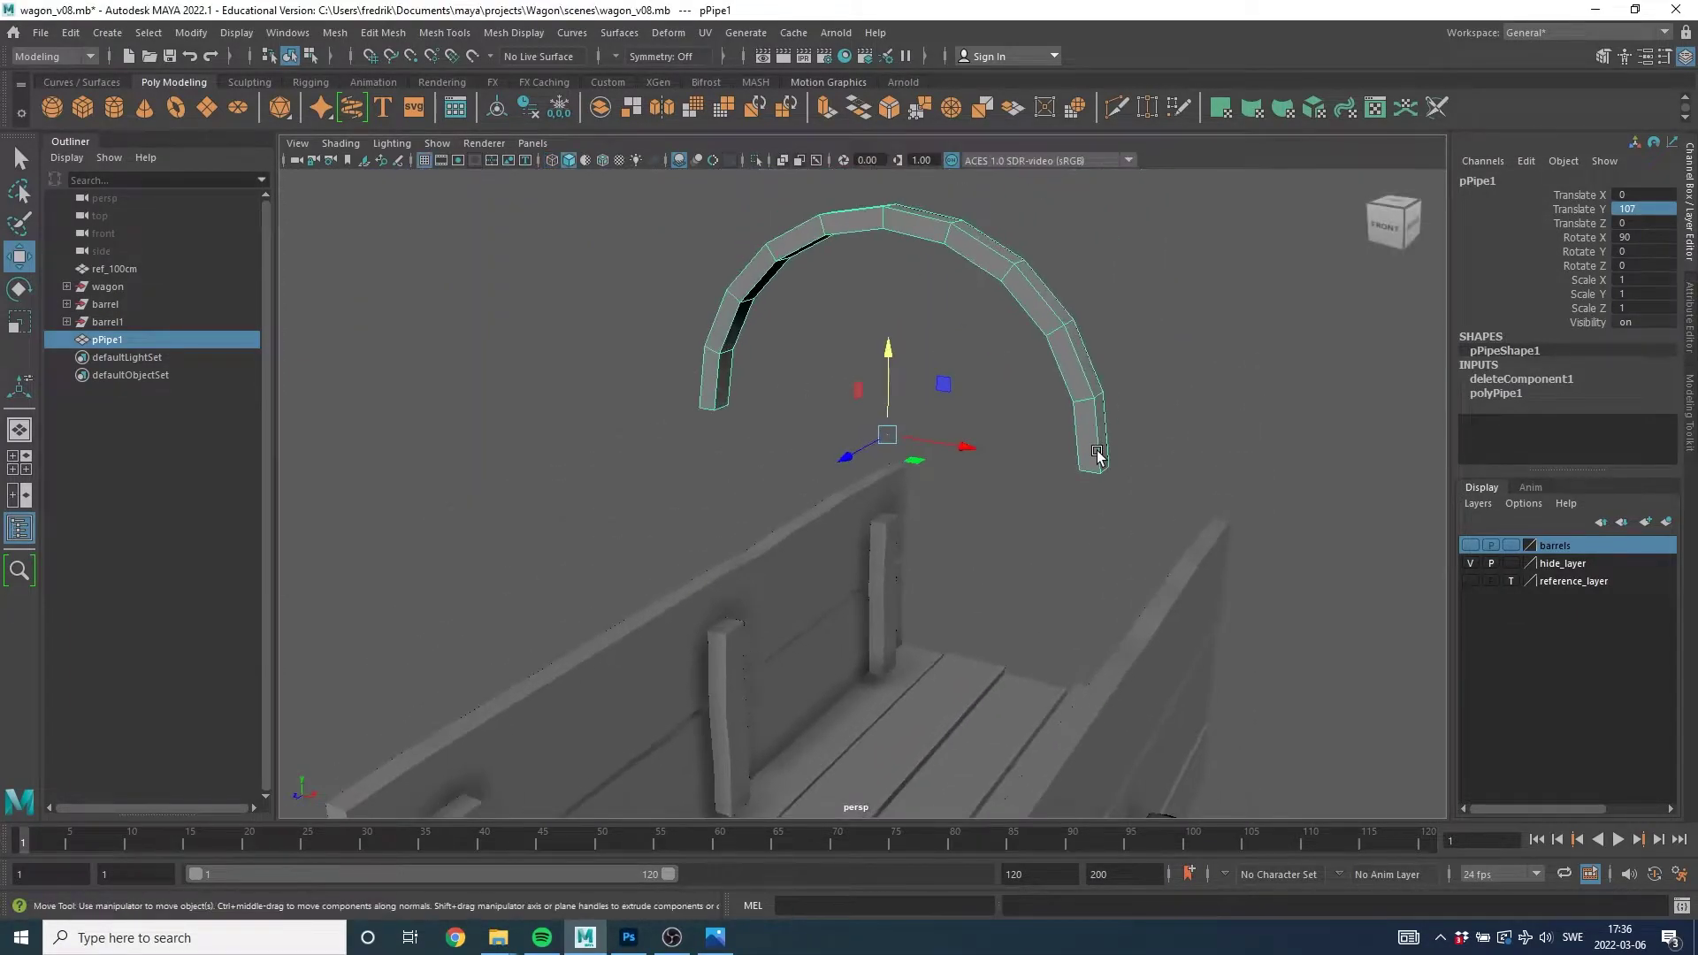
Orbit to face the arch and switch the pipe to edge selection.
{"action": "left_click_drag", "start_coordinate": [1152, 281], "coordinate": [1068, 466], "text": "alt"}
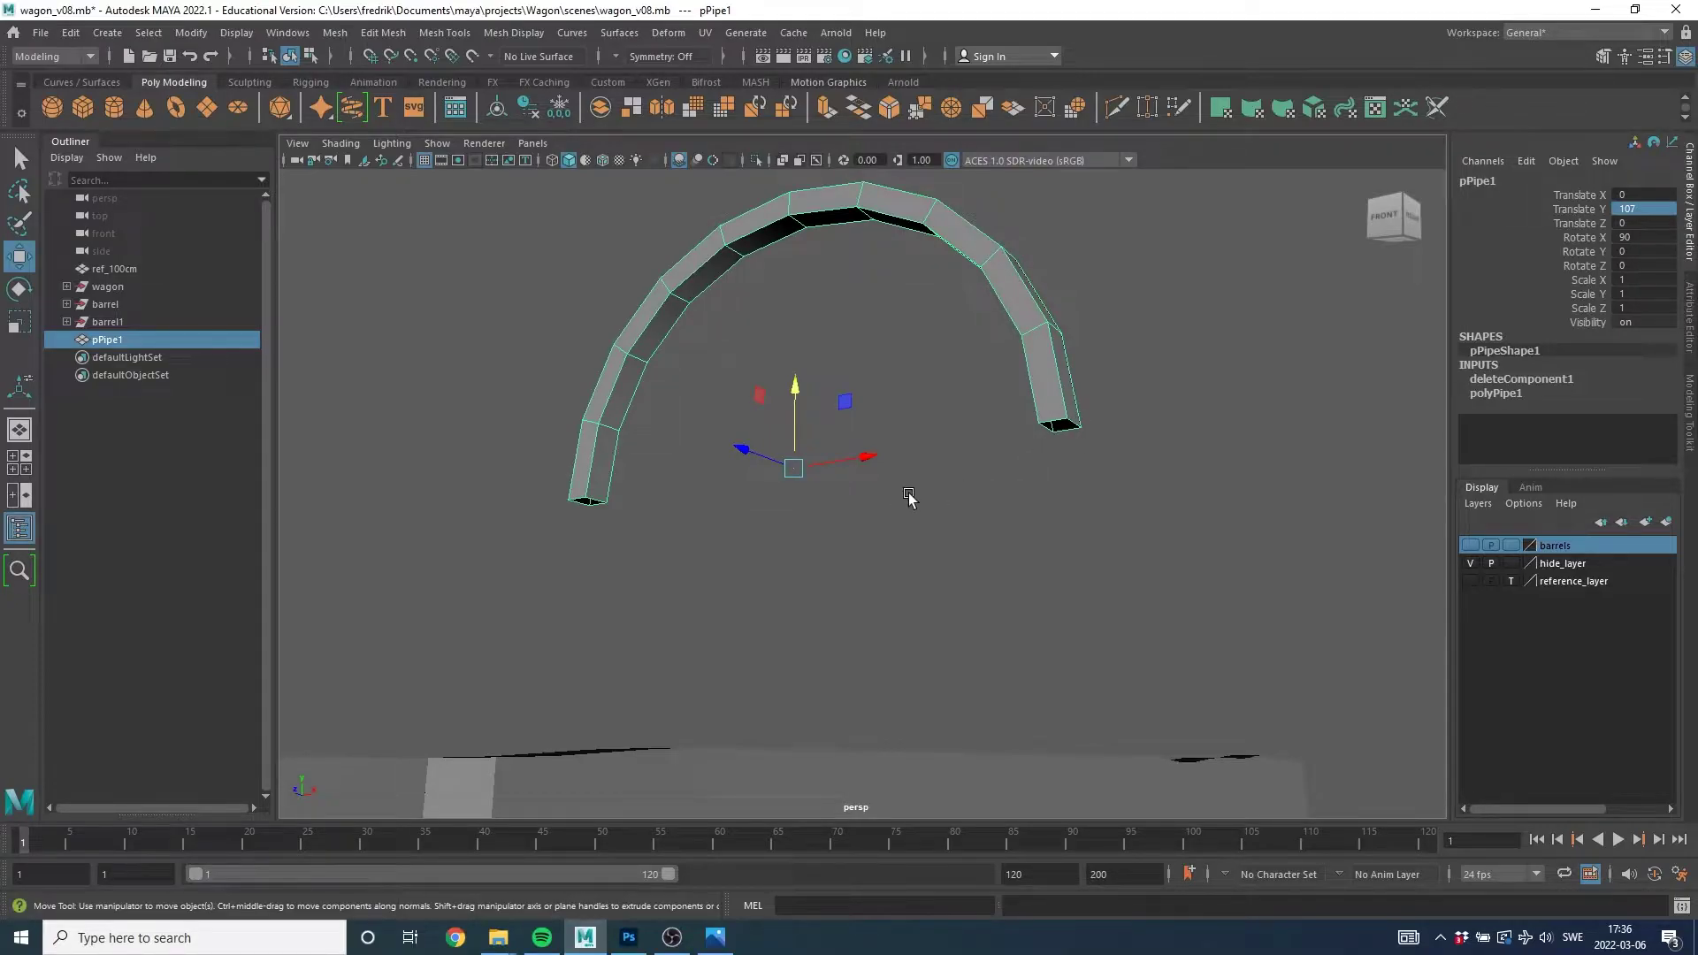
{"action": "left_click_drag", "start_coordinate": [910, 492], "coordinate": [944, 476], "text": "alt"}
{"action": "scroll", "coordinate": [951, 460], "scroll_direction": "up", "scroll_amount": 3}
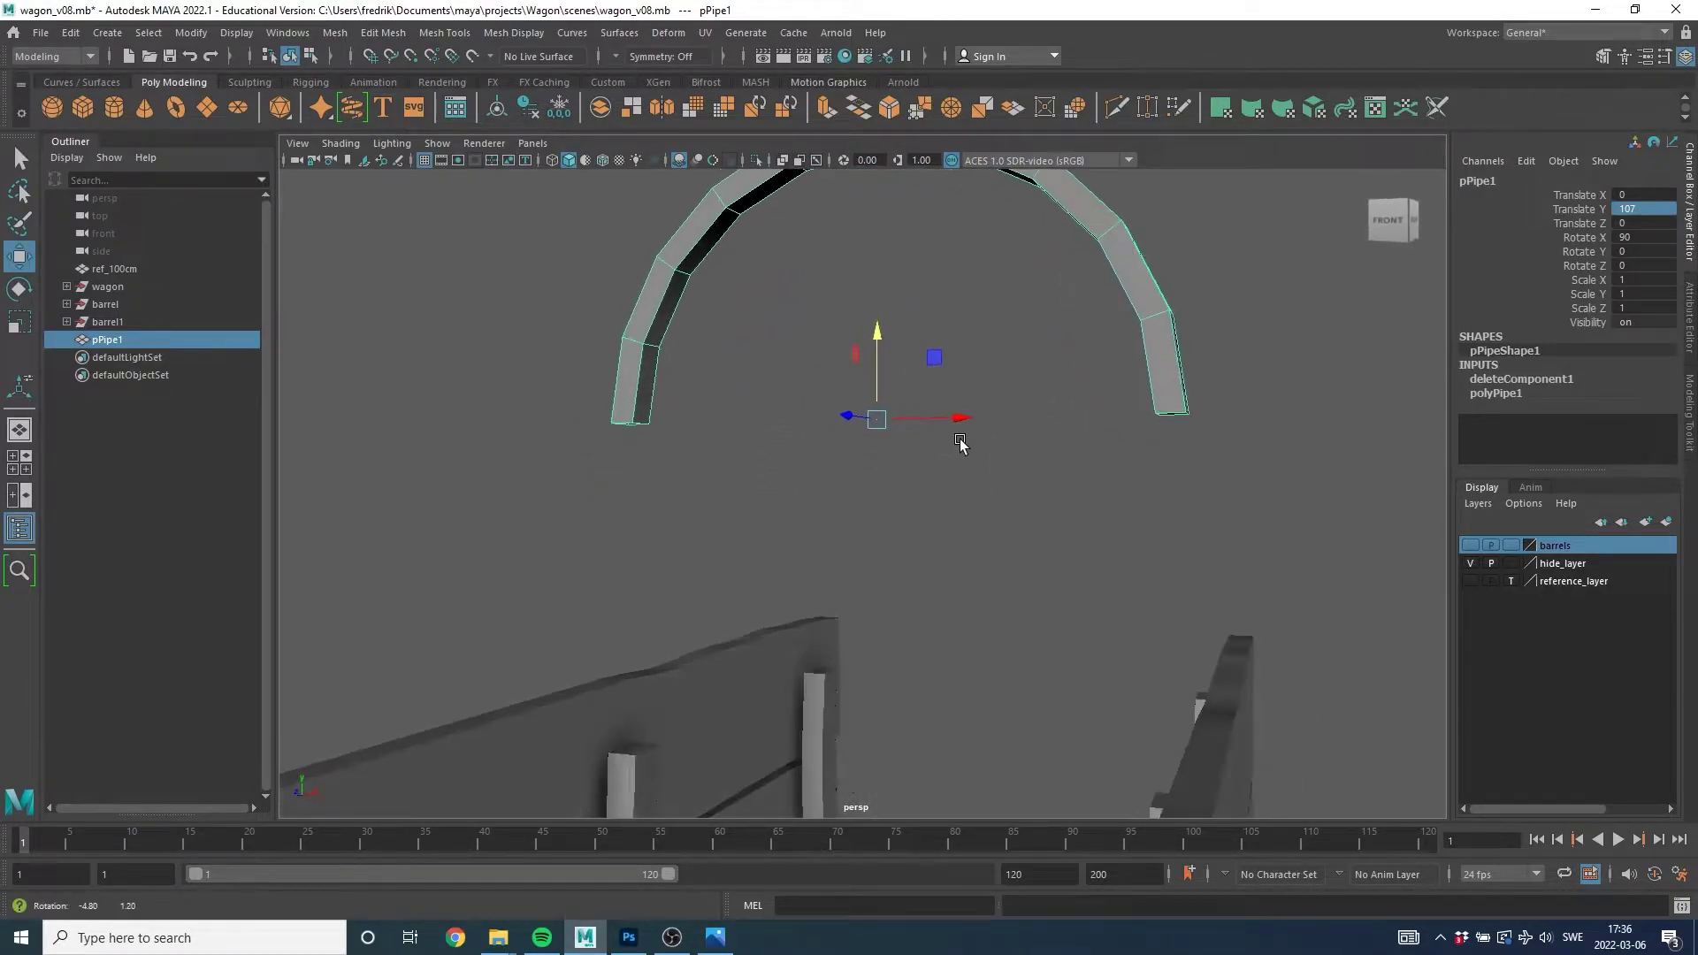
{"action": "right_click", "coordinate": [1184, 369]}
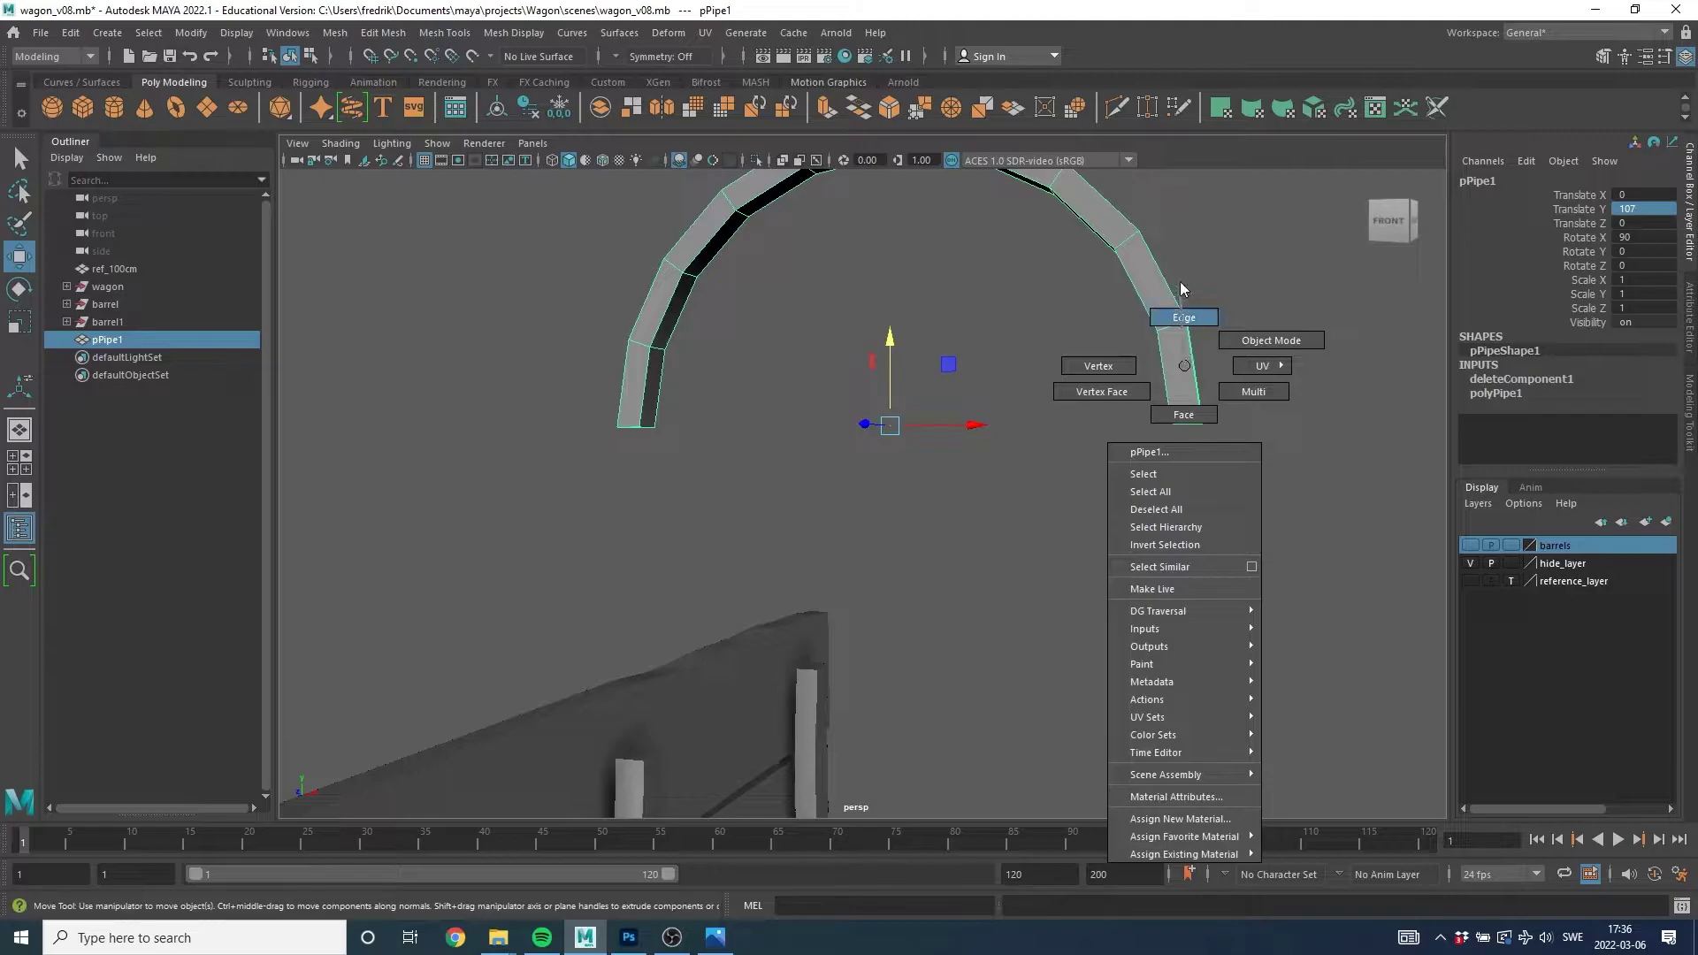
{"action": "left_click_drag", "start_coordinate": [1077, 459], "coordinate": [1071, 444], "text": "alt"}
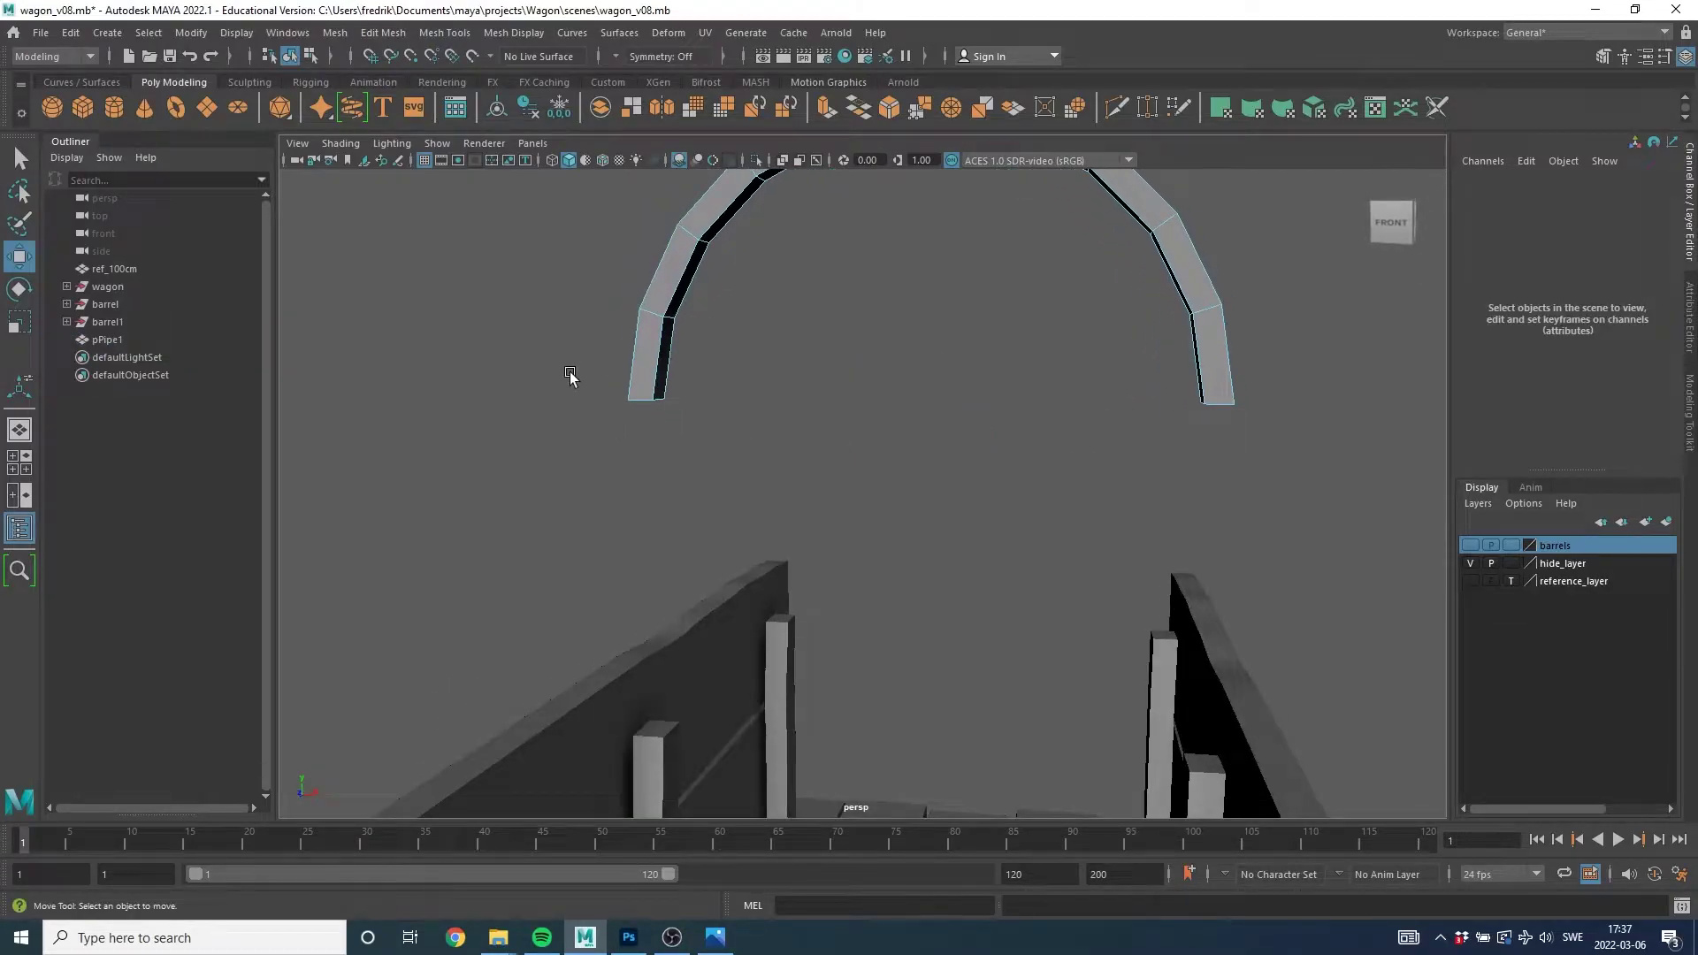
Marquee-select the edges along the arch's two cut ends.
{"action": "left_click_drag", "start_coordinate": [581, 368], "coordinate": [1336, 480]}
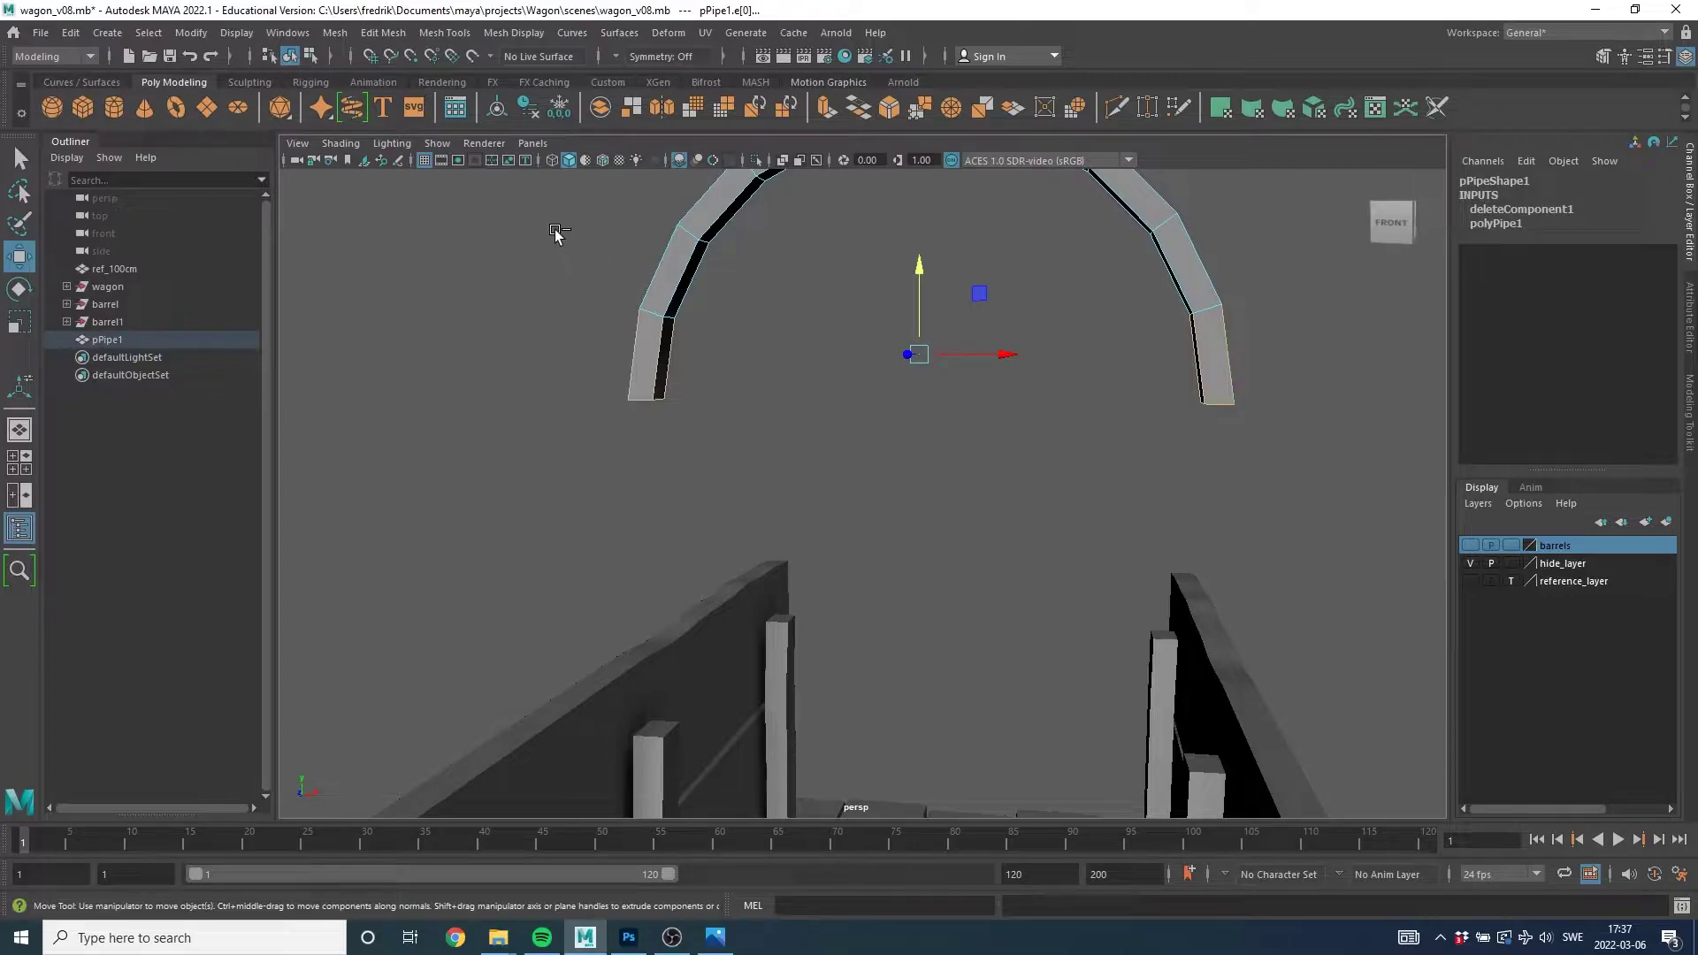
{"action": "left_click_drag", "start_coordinate": [565, 226], "coordinate": [1307, 342]}
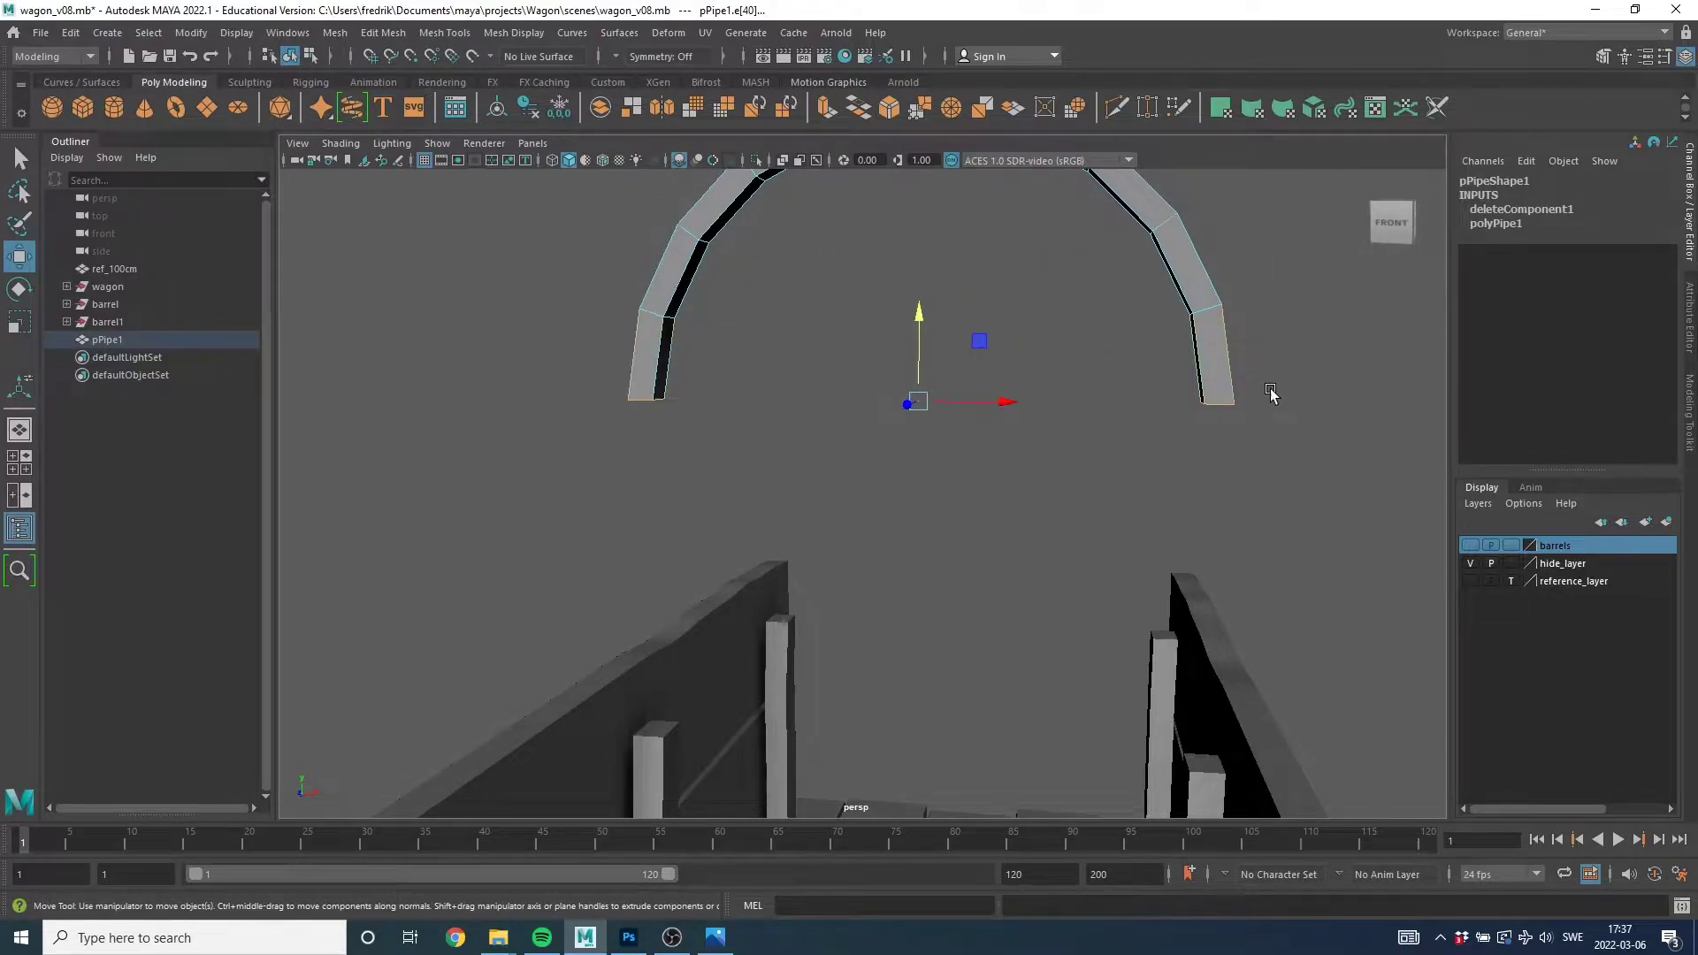
{"action": "scroll", "coordinate": [1215, 432], "scroll_direction": "up", "scroll_amount": 2}
{"action": "scroll", "coordinate": [1215, 425], "scroll_direction": "up", "scroll_amount": 3}
{"action": "scroll", "coordinate": [1150, 394], "scroll_direction": "up", "scroll_amount": 2}
{"action": "scroll", "coordinate": [1027, 486], "scroll_direction": "down", "scroll_amount": 5}
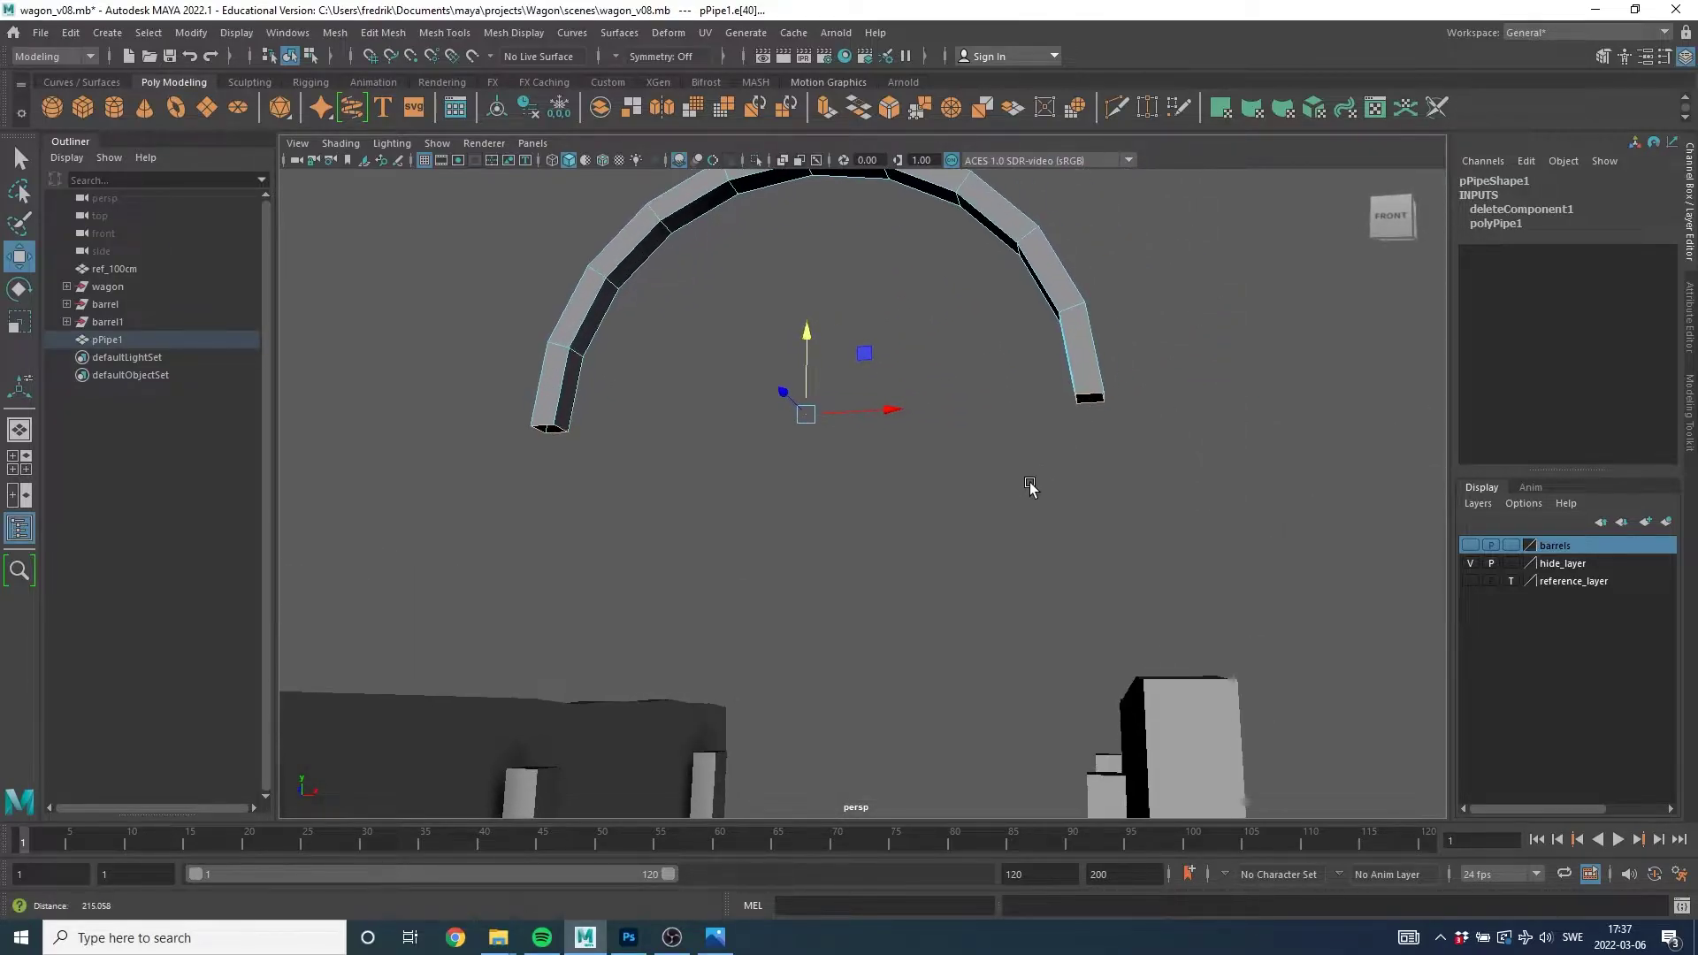
{"action": "scroll", "coordinate": [1126, 390], "scroll_direction": "up", "scroll_amount": 3}
{"action": "scroll", "coordinate": [879, 462], "scroll_direction": "down", "scroll_amount": 3}
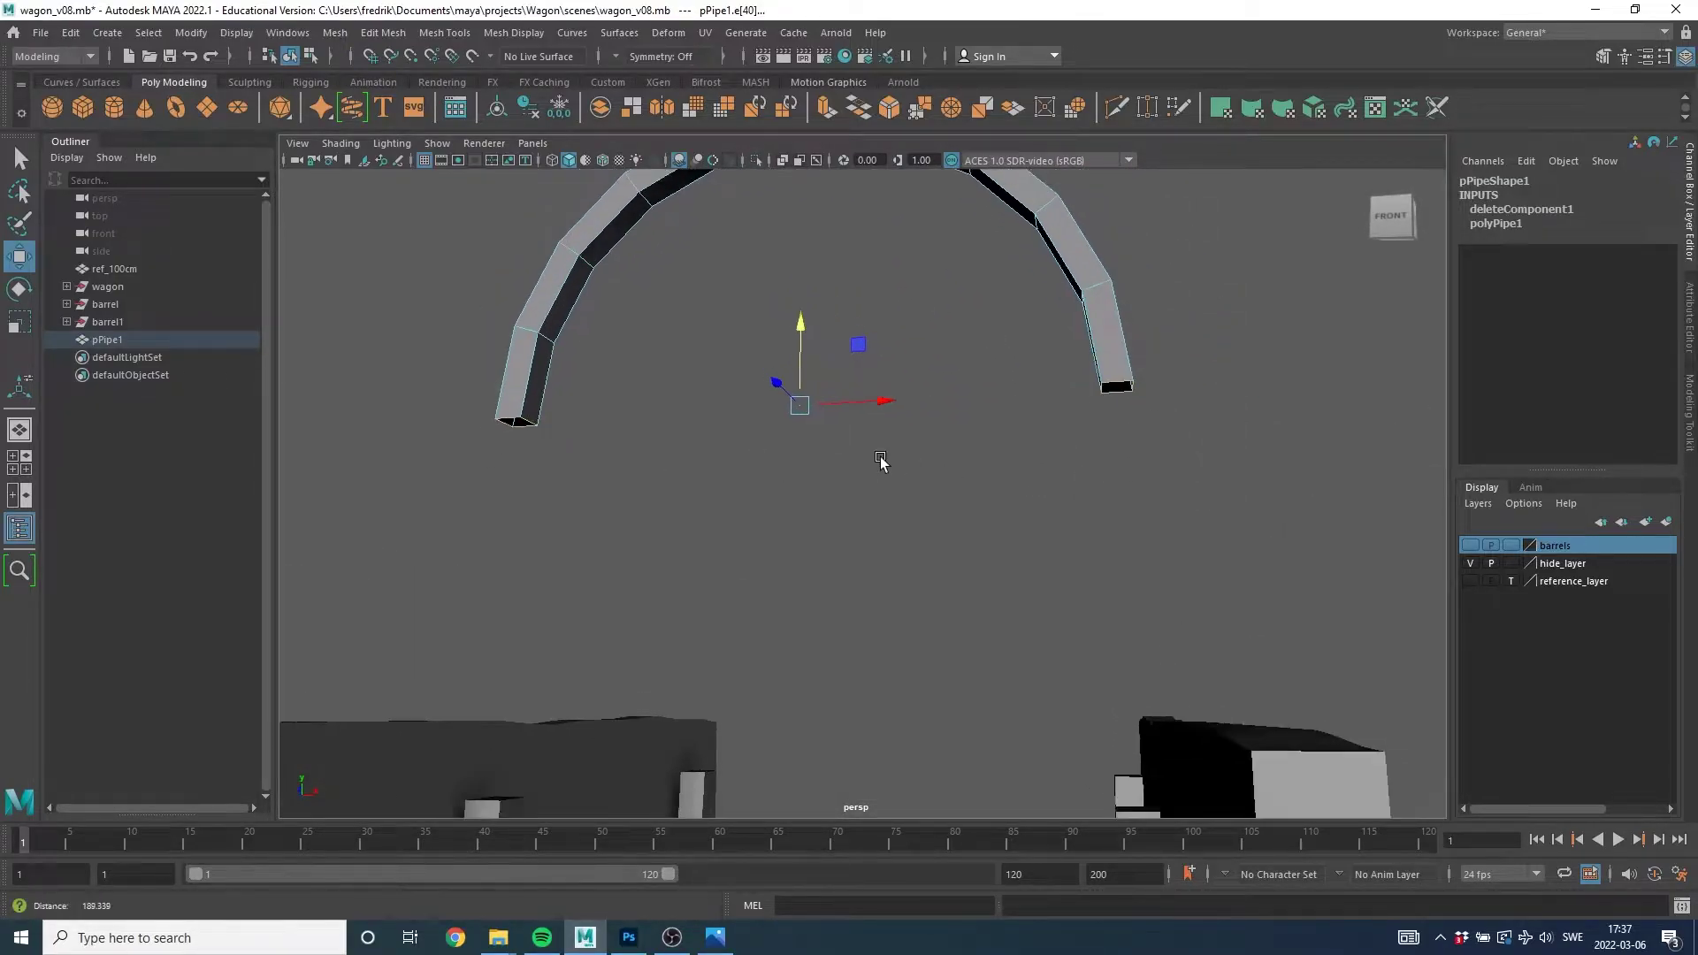
{"action": "scroll", "coordinate": [792, 470], "scroll_direction": "down", "scroll_amount": 2}
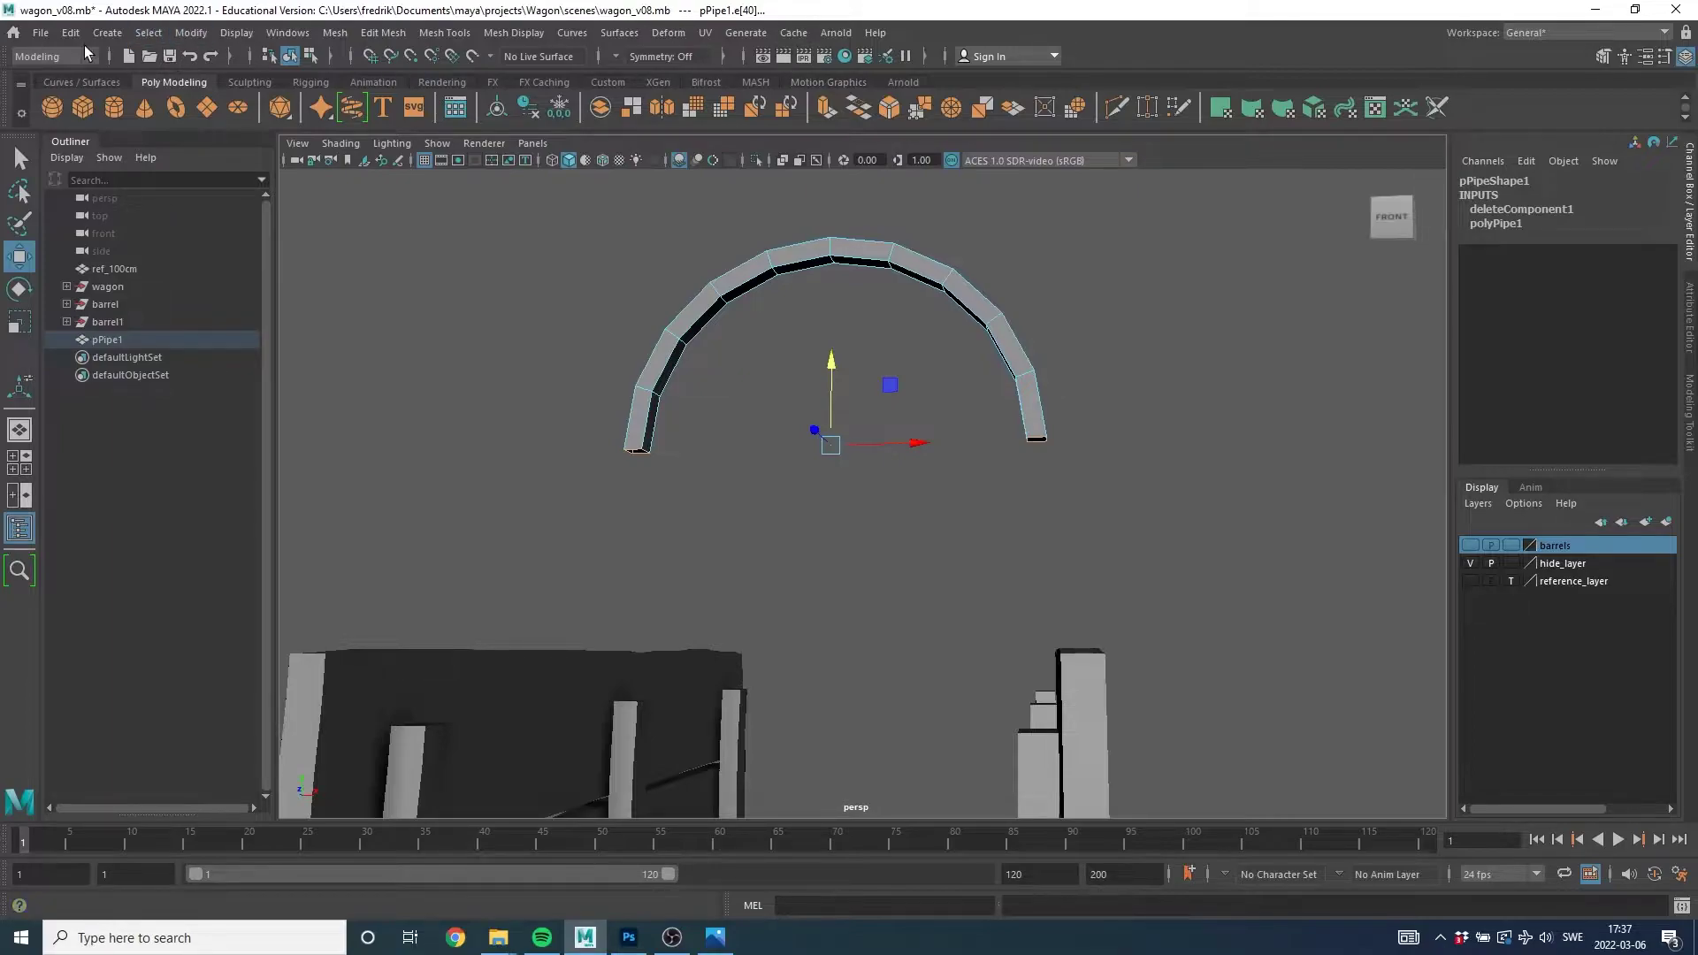
Extrude the selected arch edges and drag them downward into legs.
{"action": "left_click", "coordinate": [383, 38]}
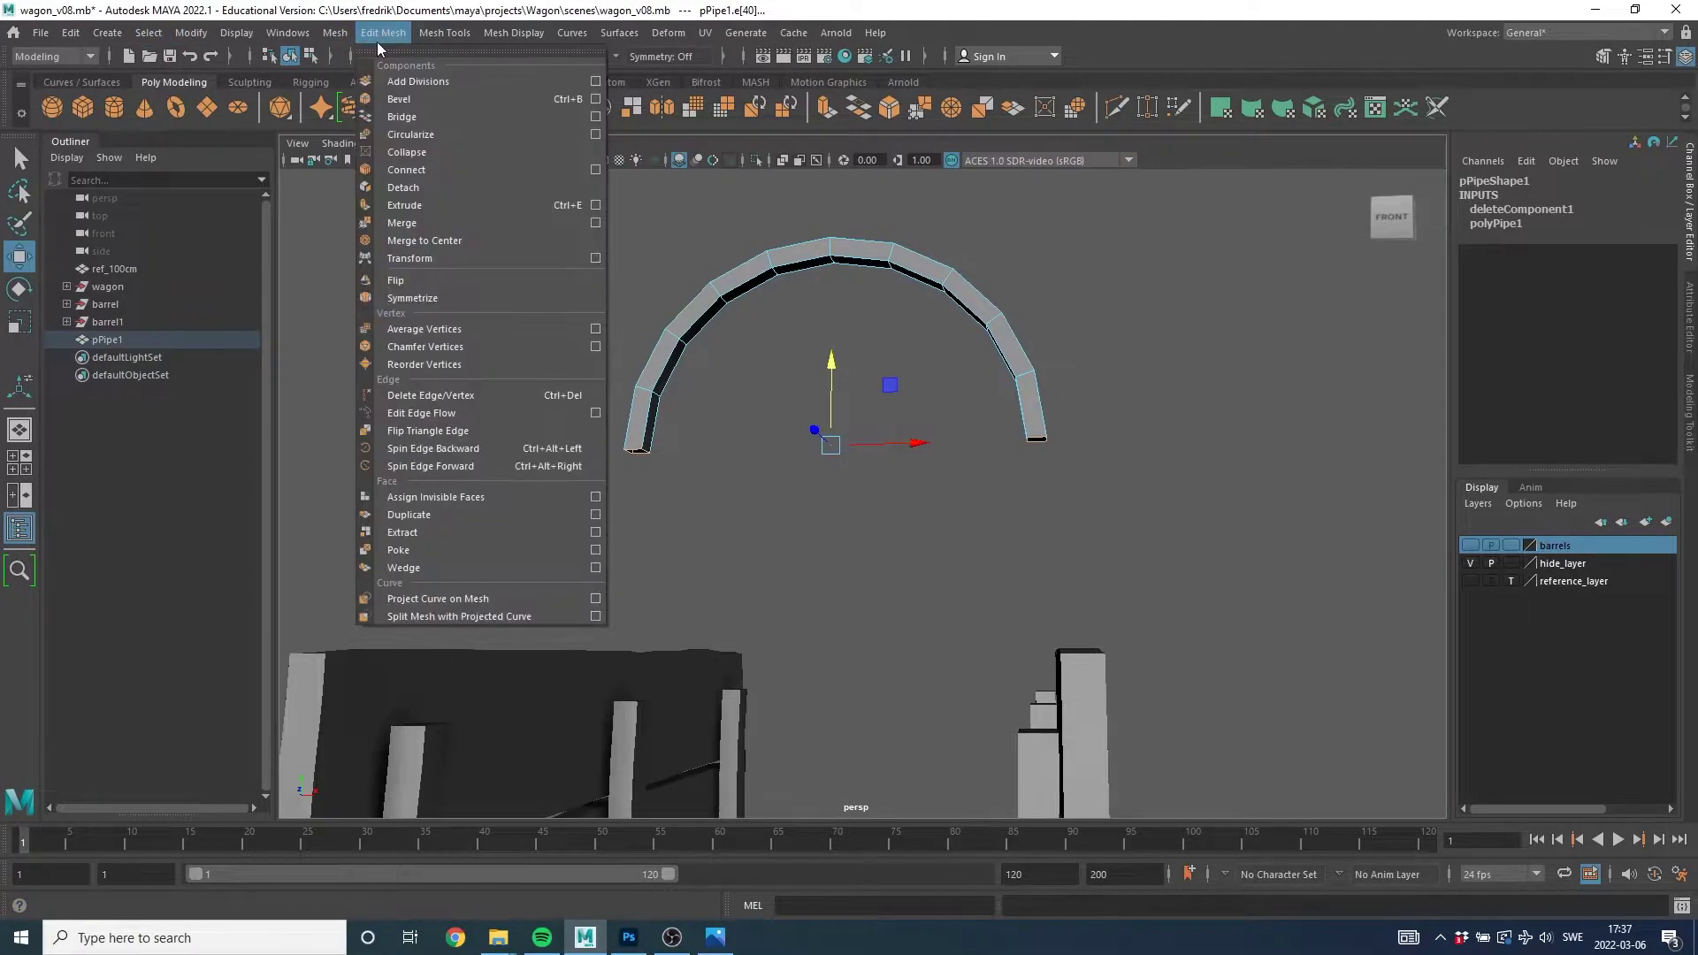
{"action": "left_click", "coordinate": [424, 210]}
{"action": "mouse_move", "coordinate": [1146, 462]}
{"action": "left_mouse_down", "text": "alt"}
{"action": "mouse_move", "coordinate": [834, 456]}
{"action": "mouse_move", "coordinate": [869, 493]}
{"action": "mouse_move", "coordinate": [888, 385]}
{"action": "left_mouse_up", "text": "alt"}
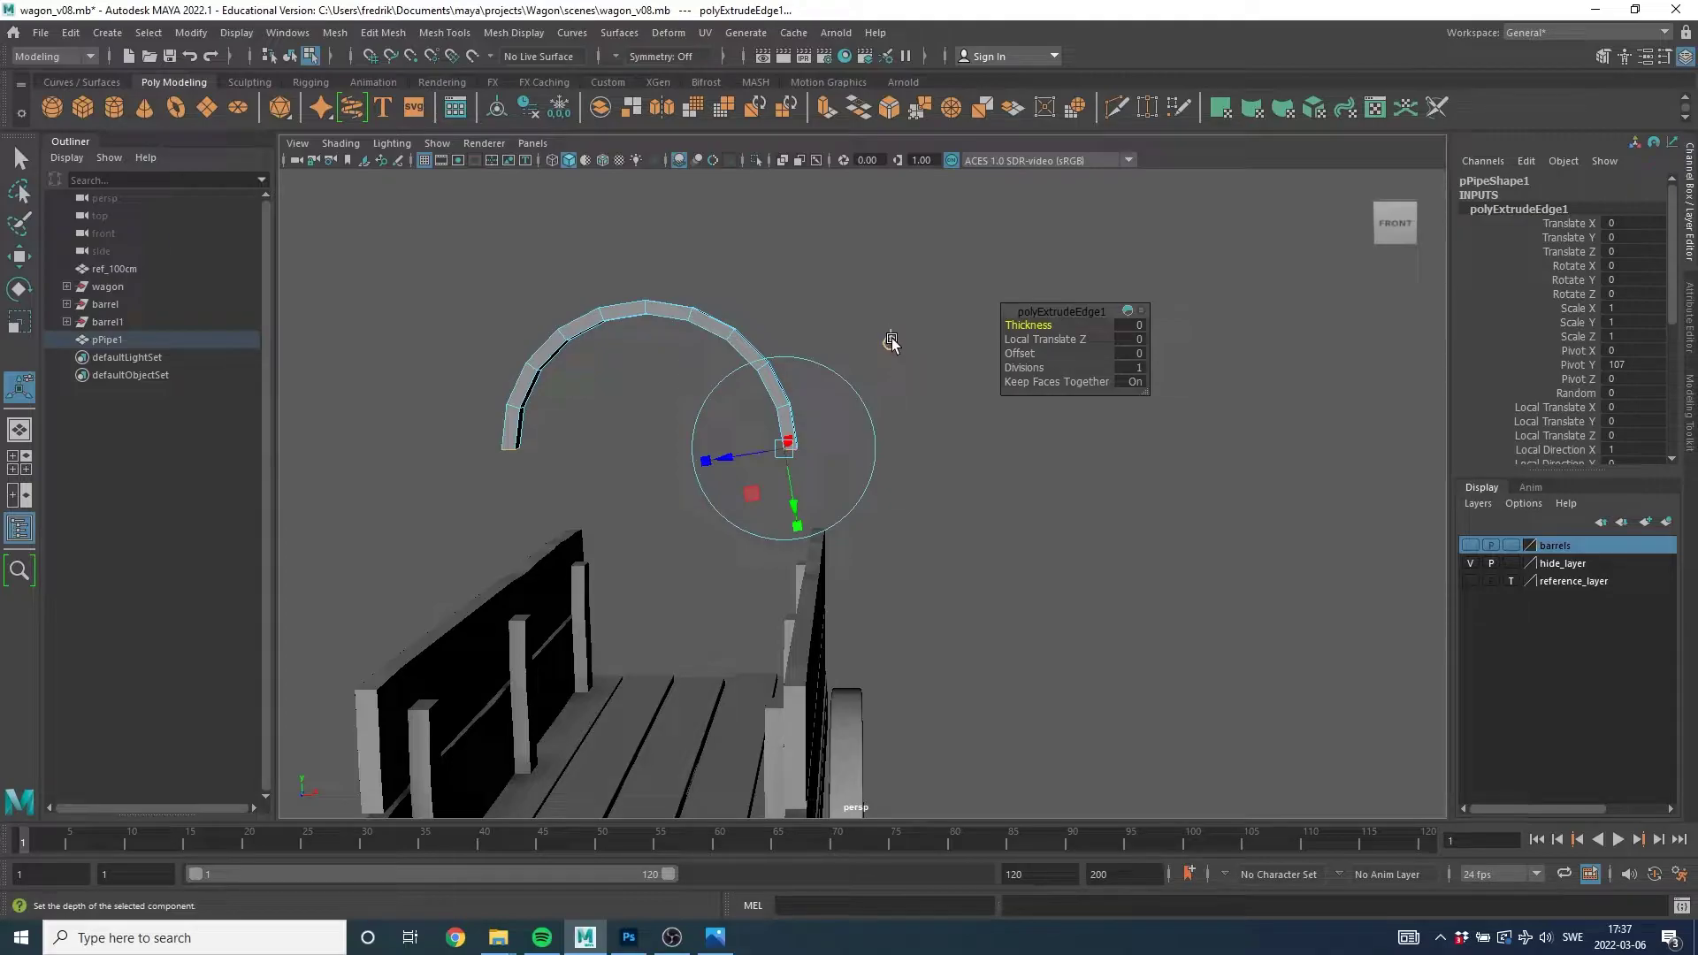
{"action": "mouse_move", "coordinate": [891, 343]}
{"action": "left_mouse_down", "text": "alt"}
{"action": "mouse_move", "coordinate": [868, 368]}
{"action": "mouse_move", "coordinate": [867, 470]}
{"action": "mouse_move", "coordinate": [841, 496]}
{"action": "mouse_move", "coordinate": [766, 432]}
{"action": "left_mouse_up", "text": "alt"}
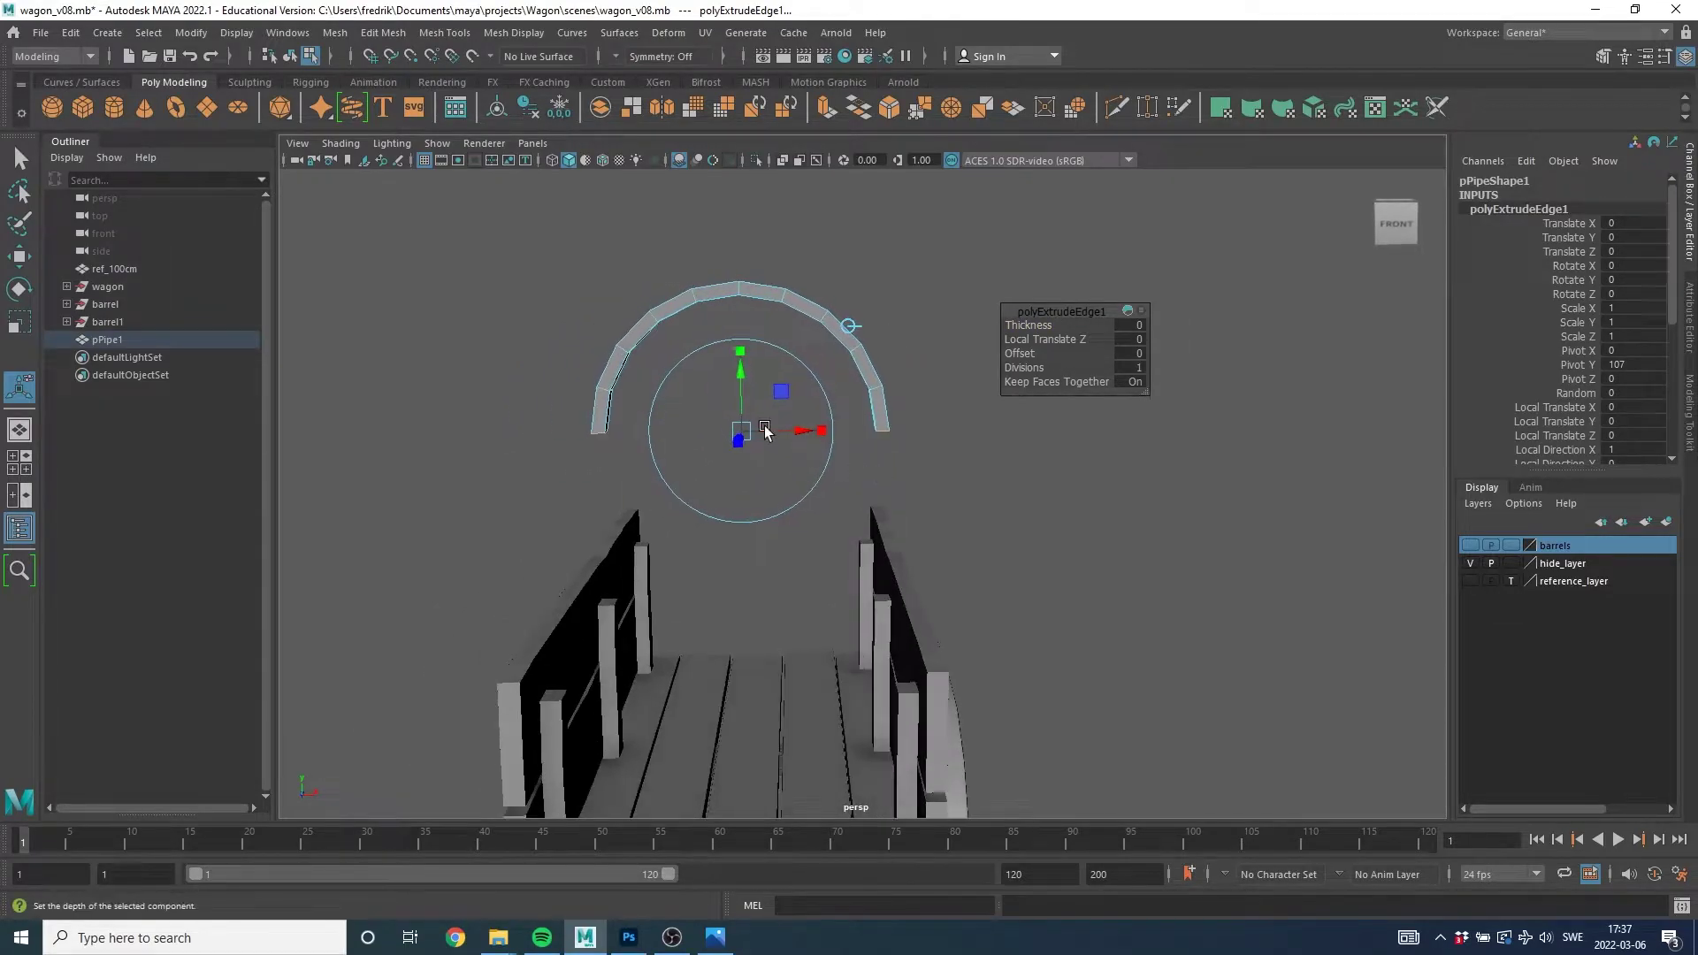
{"action": "left_click_drag", "start_coordinate": [739, 372], "coordinate": [747, 541]}
In the front view, extend the legs down about 53.9 units to the wagon sides.
{"action": "key", "text": "space"}
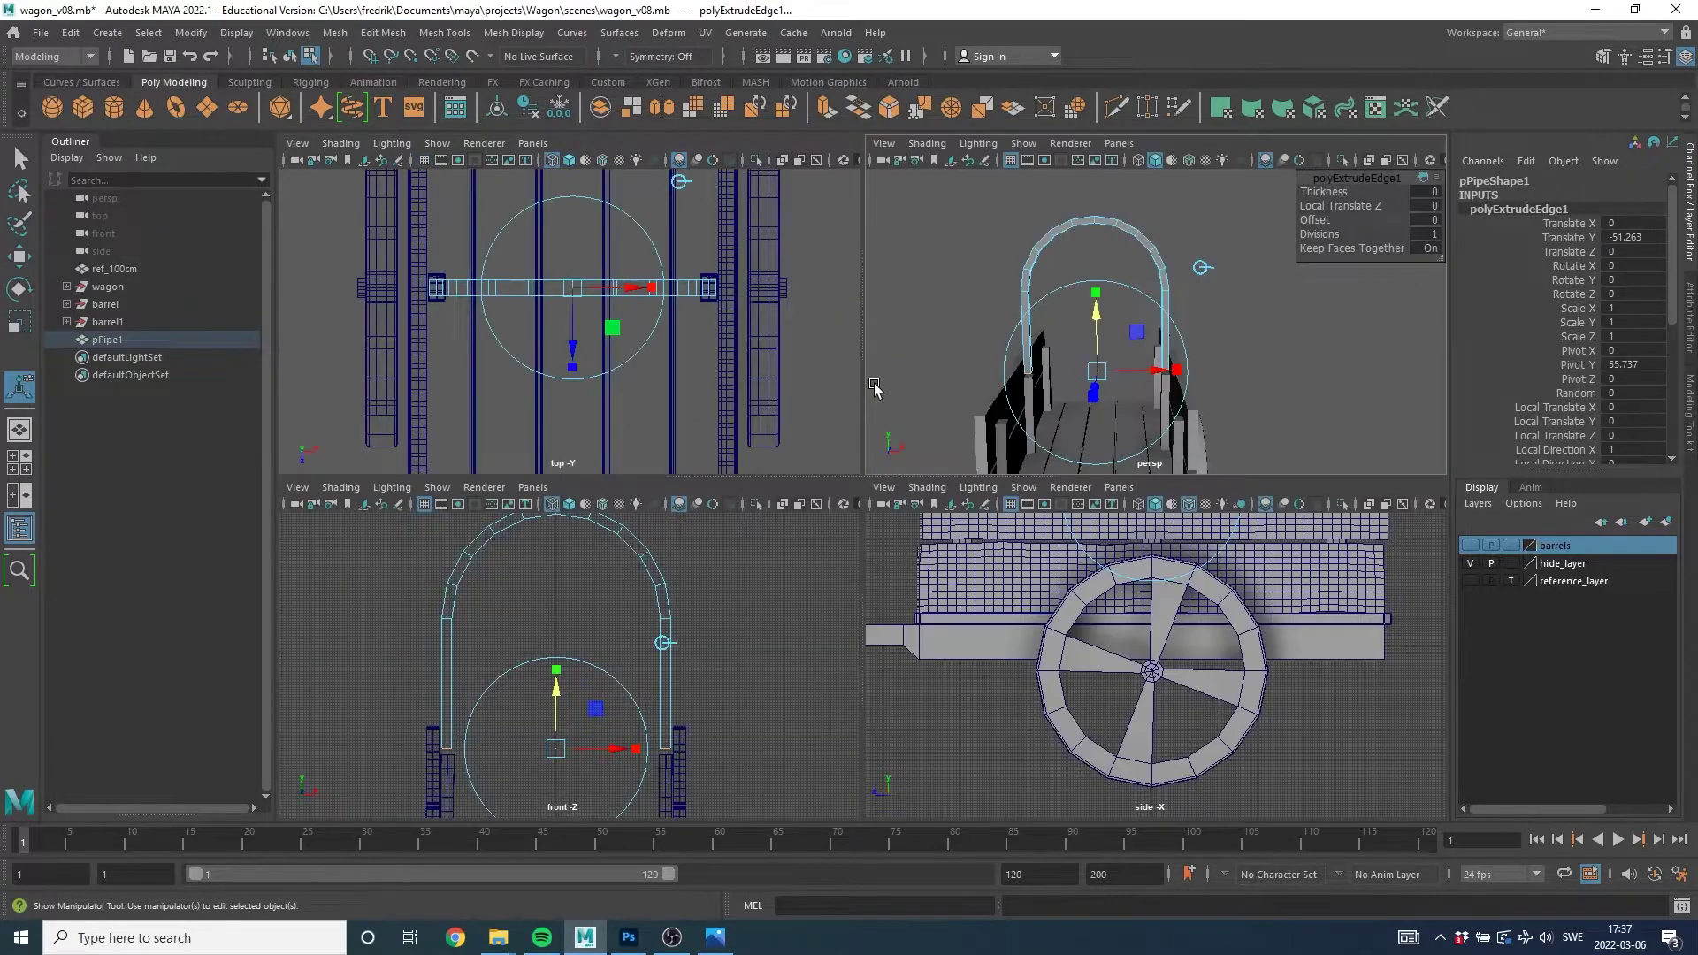
{"action": "key", "text": "space"}
{"action": "scroll", "coordinate": [712, 583], "scroll_direction": "up", "scroll_amount": 5}
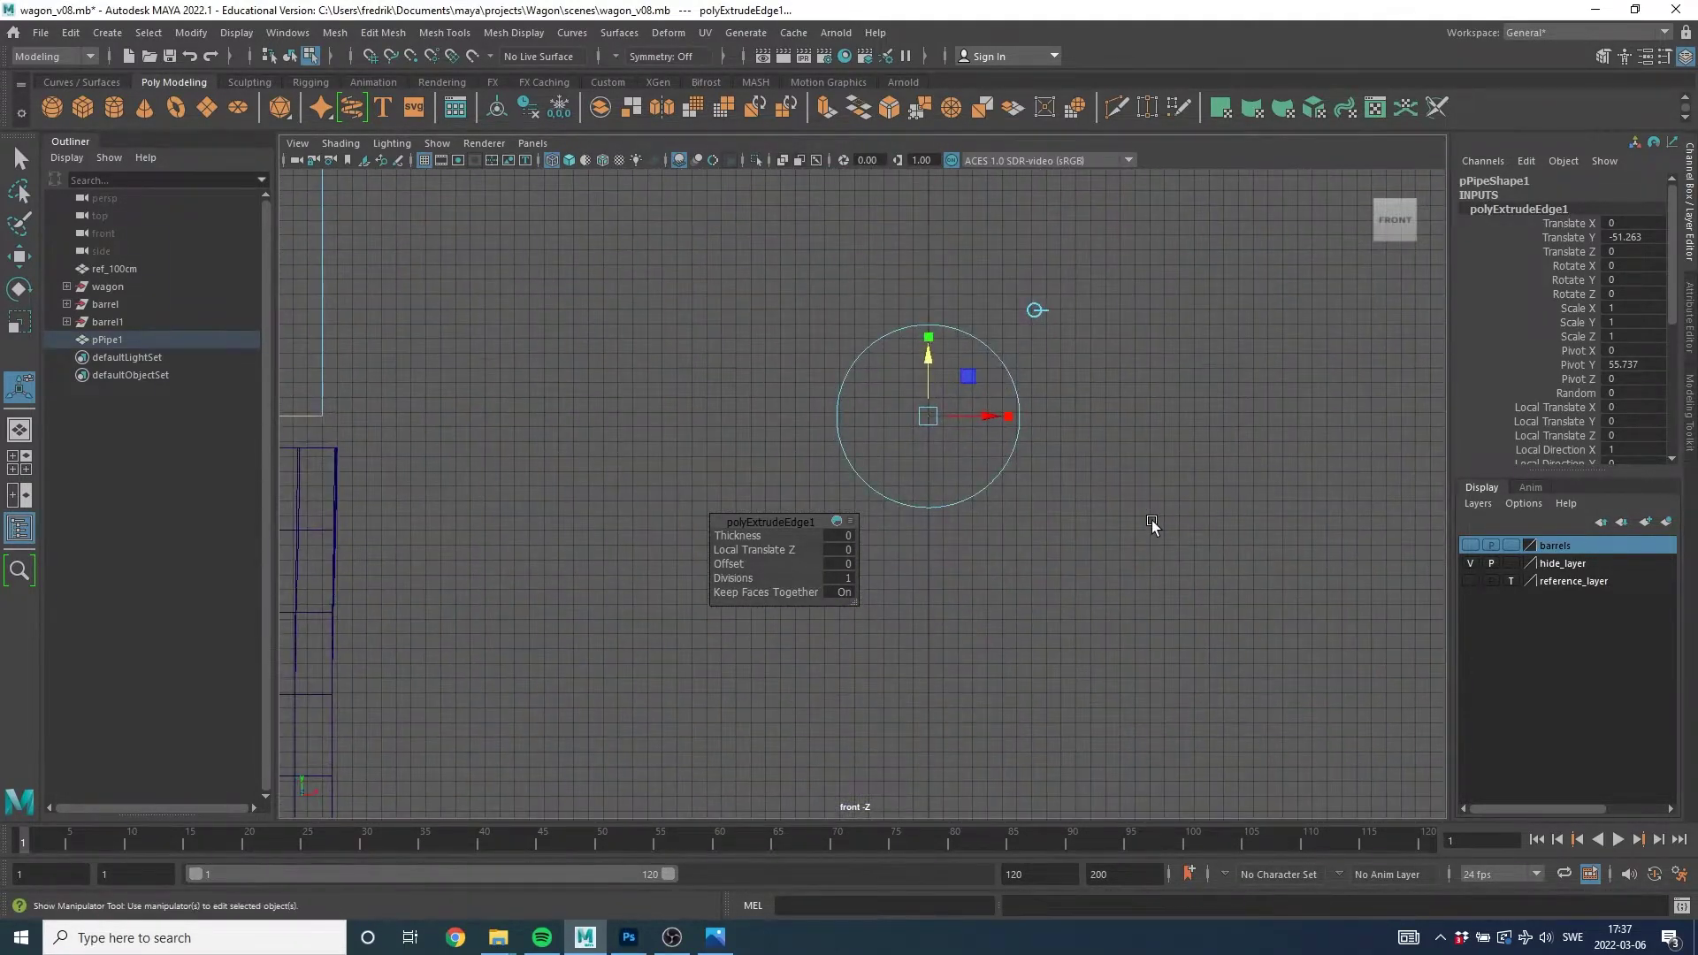
{"action": "middle_click_drag", "start_coordinate": [1153, 527], "coordinate": [1127, 516], "text": "alt"}
{"action": "middle_click_drag", "start_coordinate": [893, 473], "coordinate": [1018, 466], "text": "alt"}
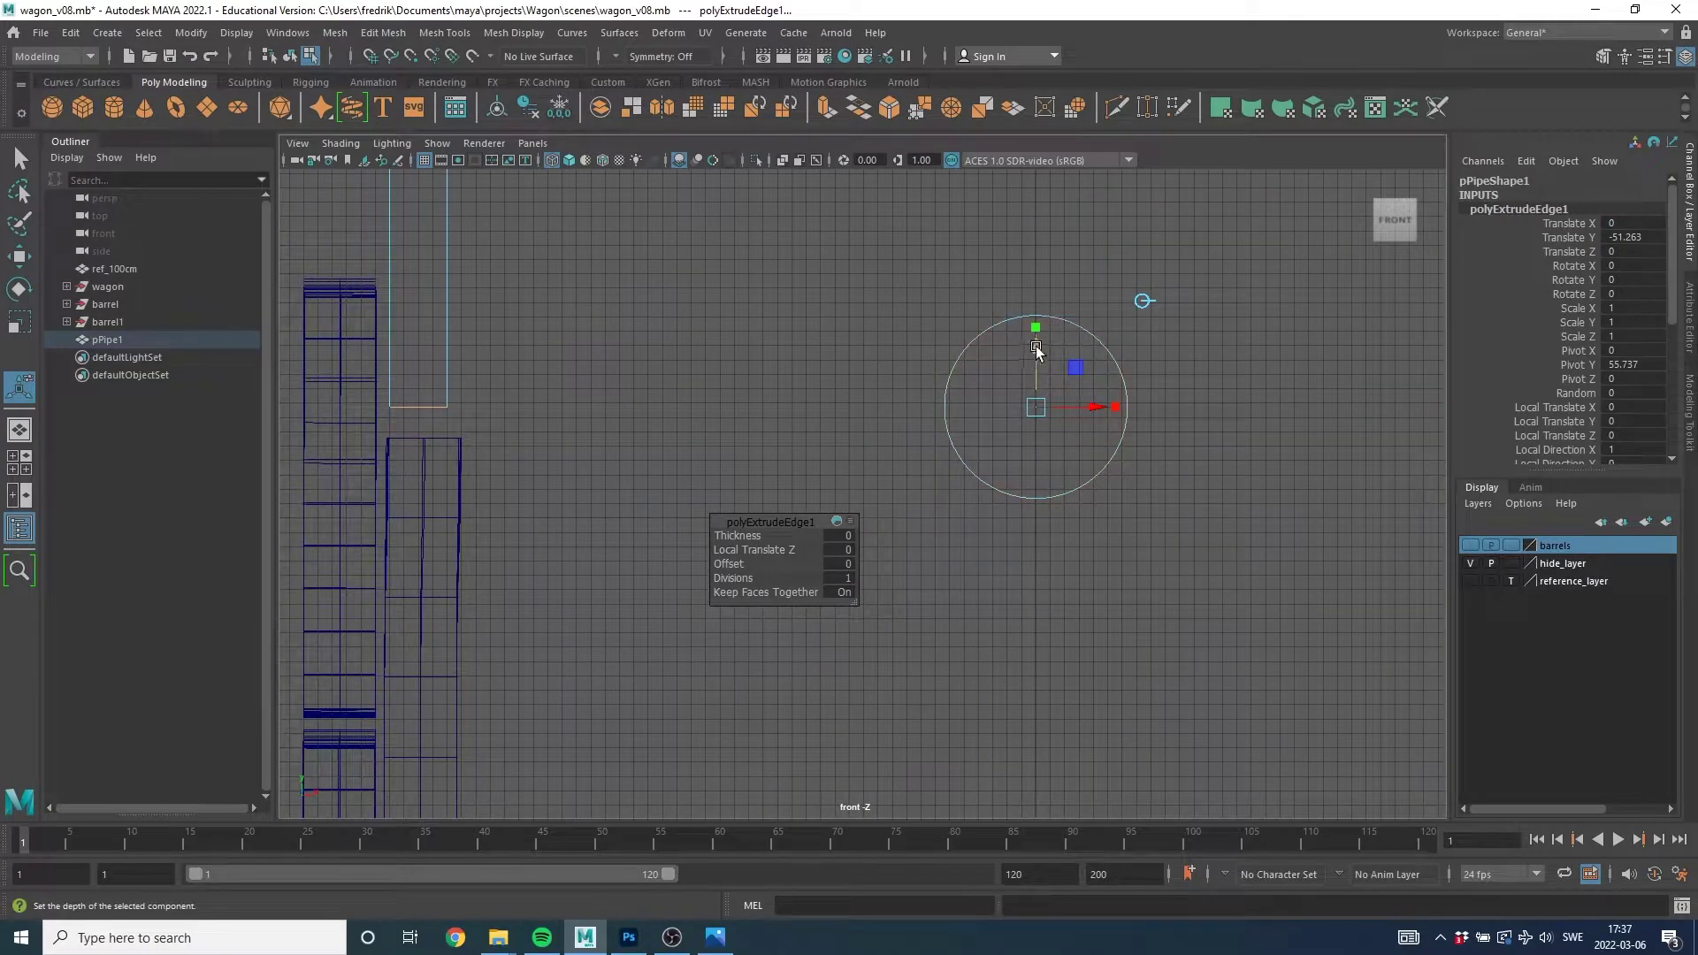
{"action": "left_click_drag", "start_coordinate": [1036, 349], "coordinate": [1036, 387]}
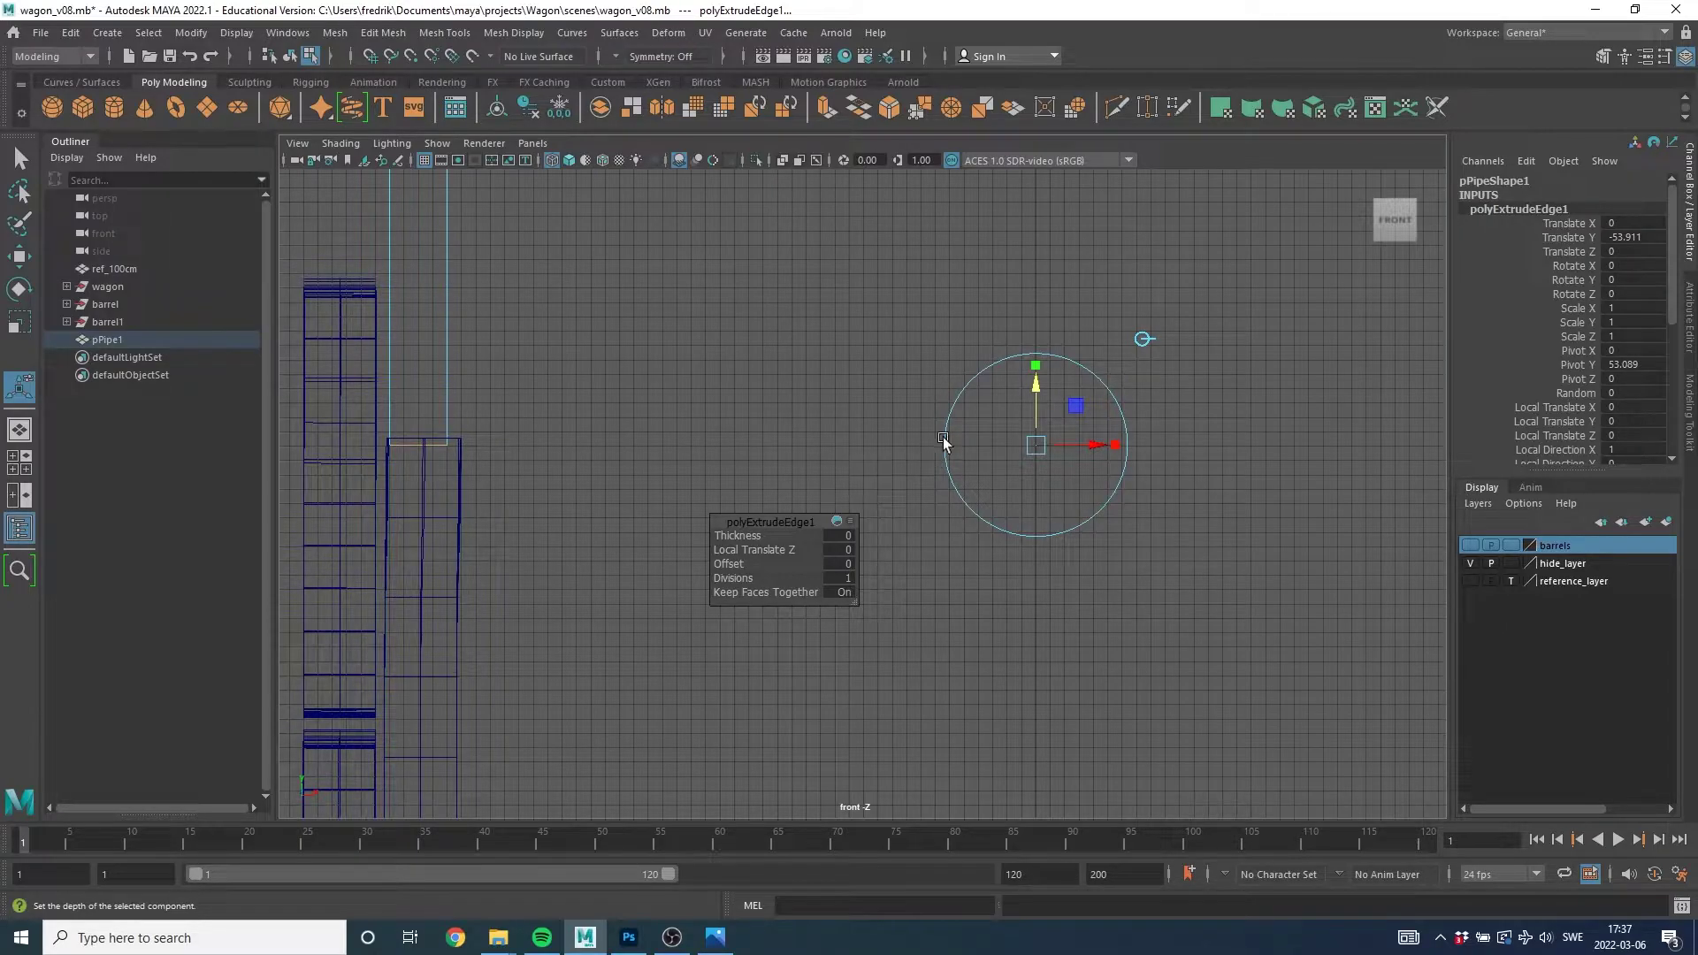
{"action": "scroll", "coordinate": [866, 444], "scroll_direction": "down", "scroll_amount": 3}
Return to the perspective view and switch the pipe back to object mode.
{"action": "key", "text": "space"}
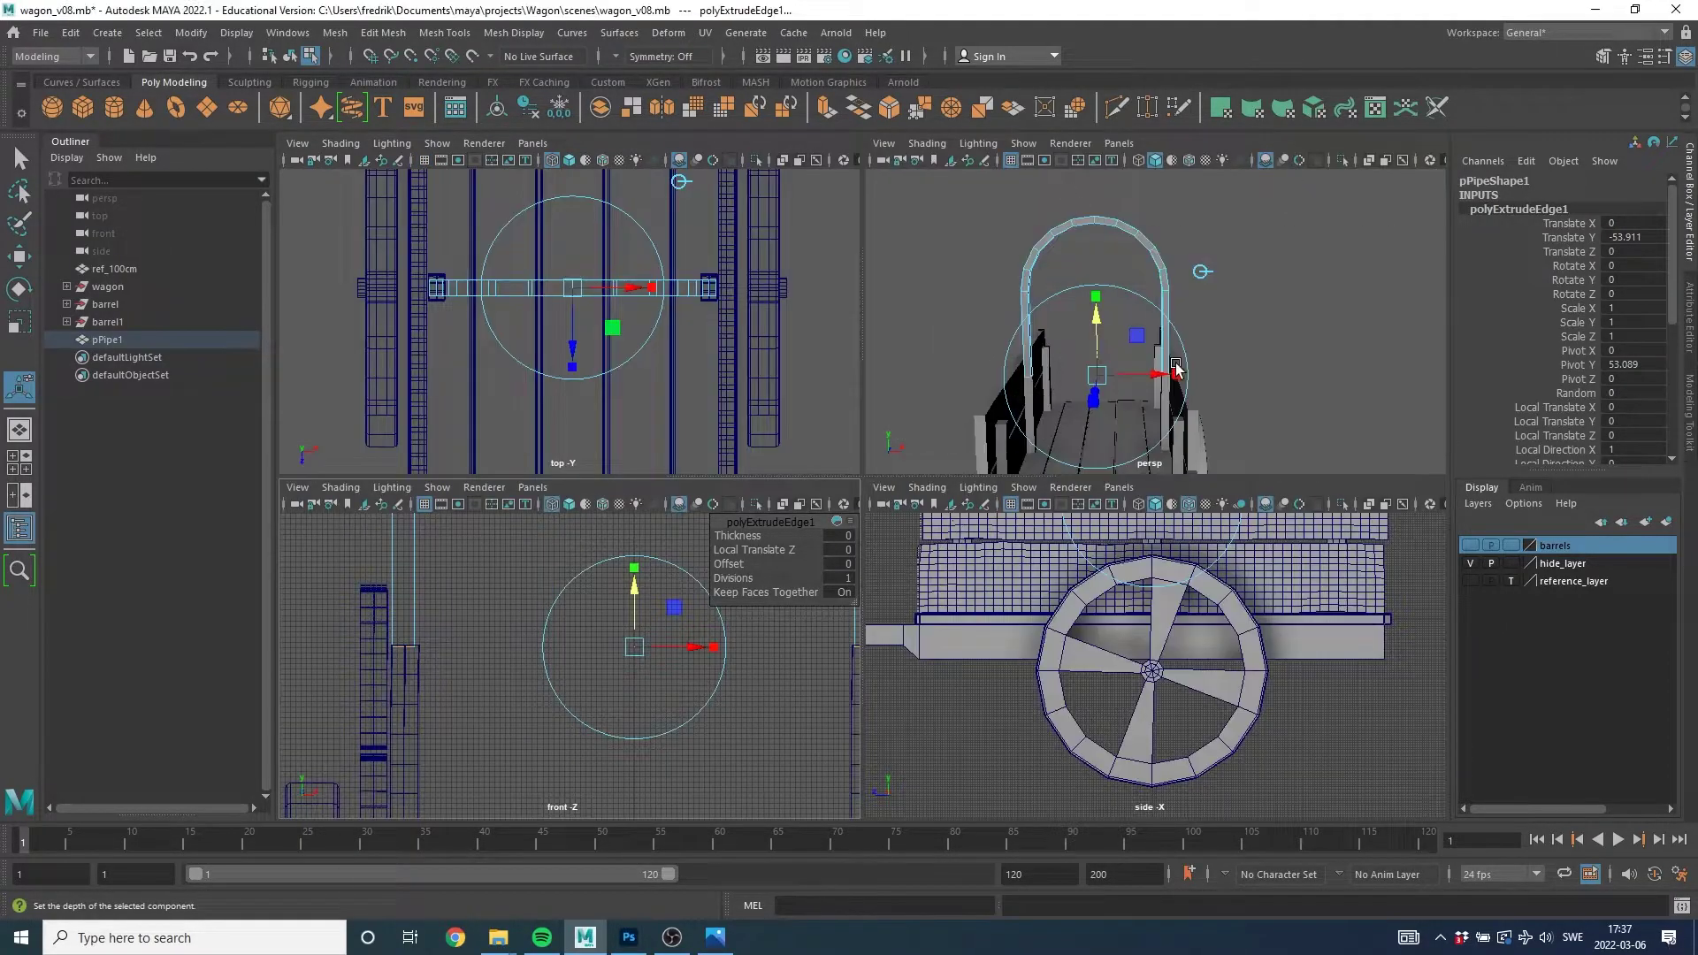
{"action": "key", "text": "space"}
{"action": "mouse_move", "coordinate": [1167, 375]}
{"action": "left_mouse_down", "text": "alt"}
{"action": "mouse_move", "coordinate": [1061, 405]}
{"action": "mouse_move", "coordinate": [769, 400]}
{"action": "mouse_move", "coordinate": [837, 388]}
{"action": "mouse_move", "coordinate": [796, 354]}
{"action": "left_mouse_up", "text": "alt"}
{"action": "mouse_move", "coordinate": [796, 354]}
{"action": "right_mouse_down"}
{"action": "mouse_move", "coordinate": [896, 241]}
{"action": "mouse_move", "coordinate": [1003, 333]}
{"action": "mouse_move", "coordinate": [803, 391]}
{"action": "right_mouse_up"}
{"action": "mouse_move", "coordinate": [803, 390]}
{"action": "left_mouse_down", "text": "alt"}
{"action": "mouse_move", "coordinate": [819, 379]}
{"action": "mouse_move", "coordinate": [842, 398]}
{"action": "left_mouse_up", "text": "alt"}
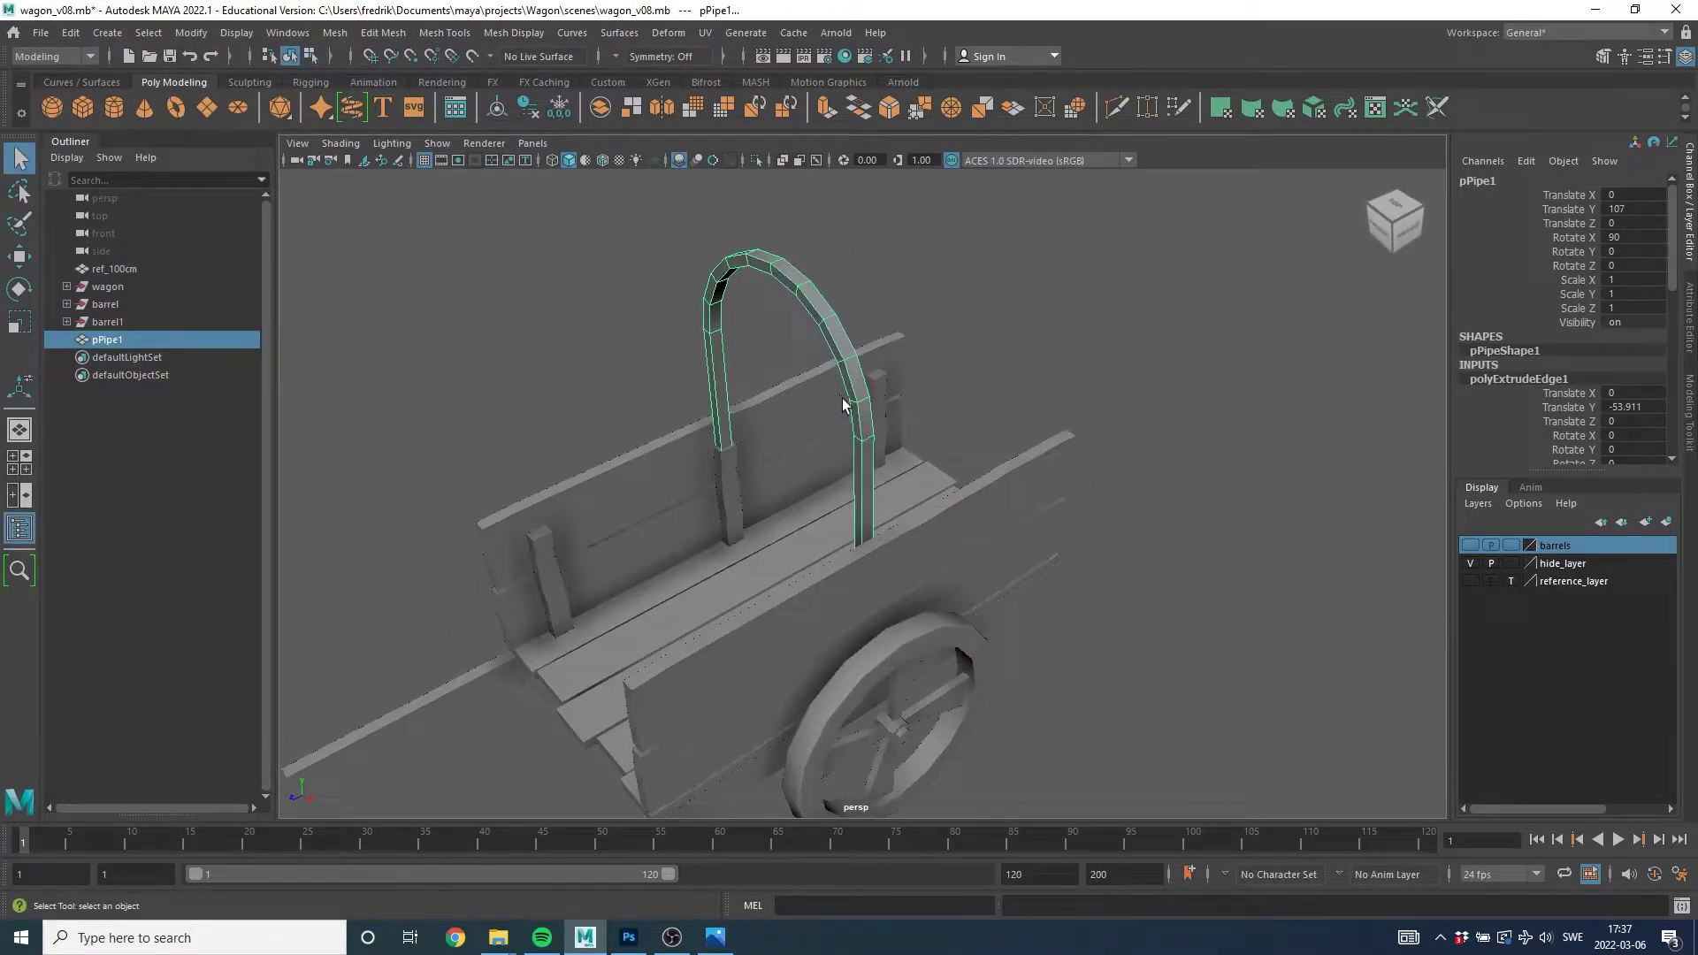
Duplicate the hoop as pPipe2 and slide it along the wagon to Translate Z 81.247.
{"action": "key", "text": "w"}
{"action": "left_click_drag", "start_coordinate": [929, 456], "coordinate": [969, 479], "text": "alt"}
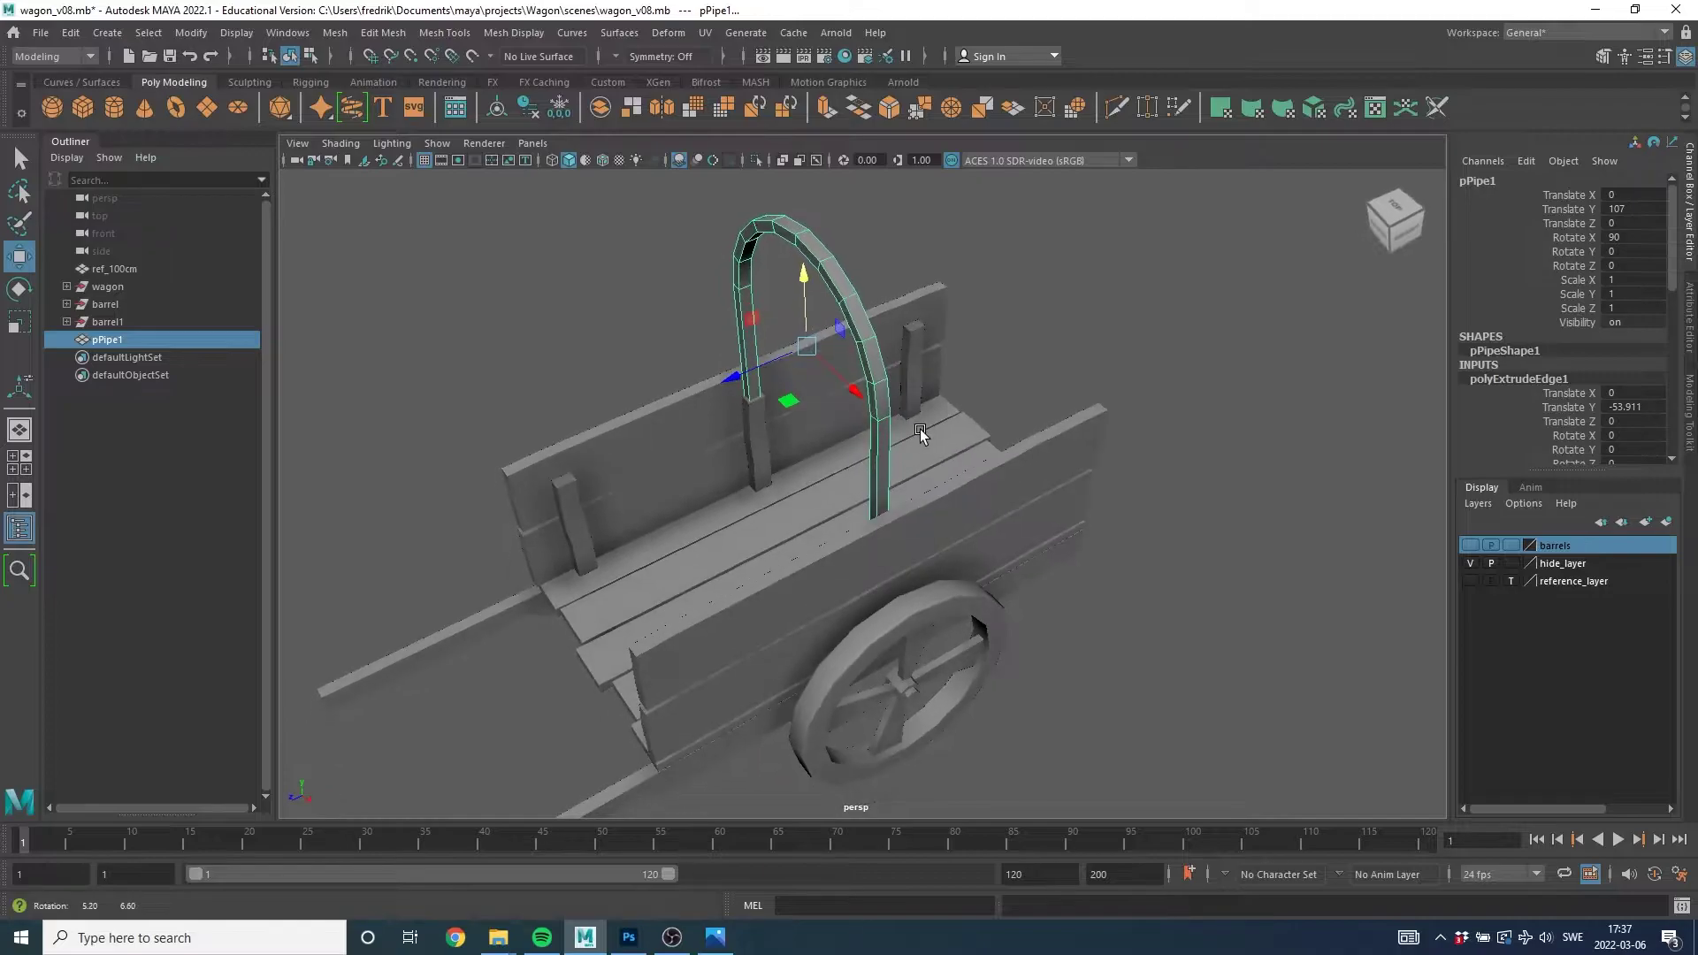
{"action": "key", "text": "ctrl+d"}
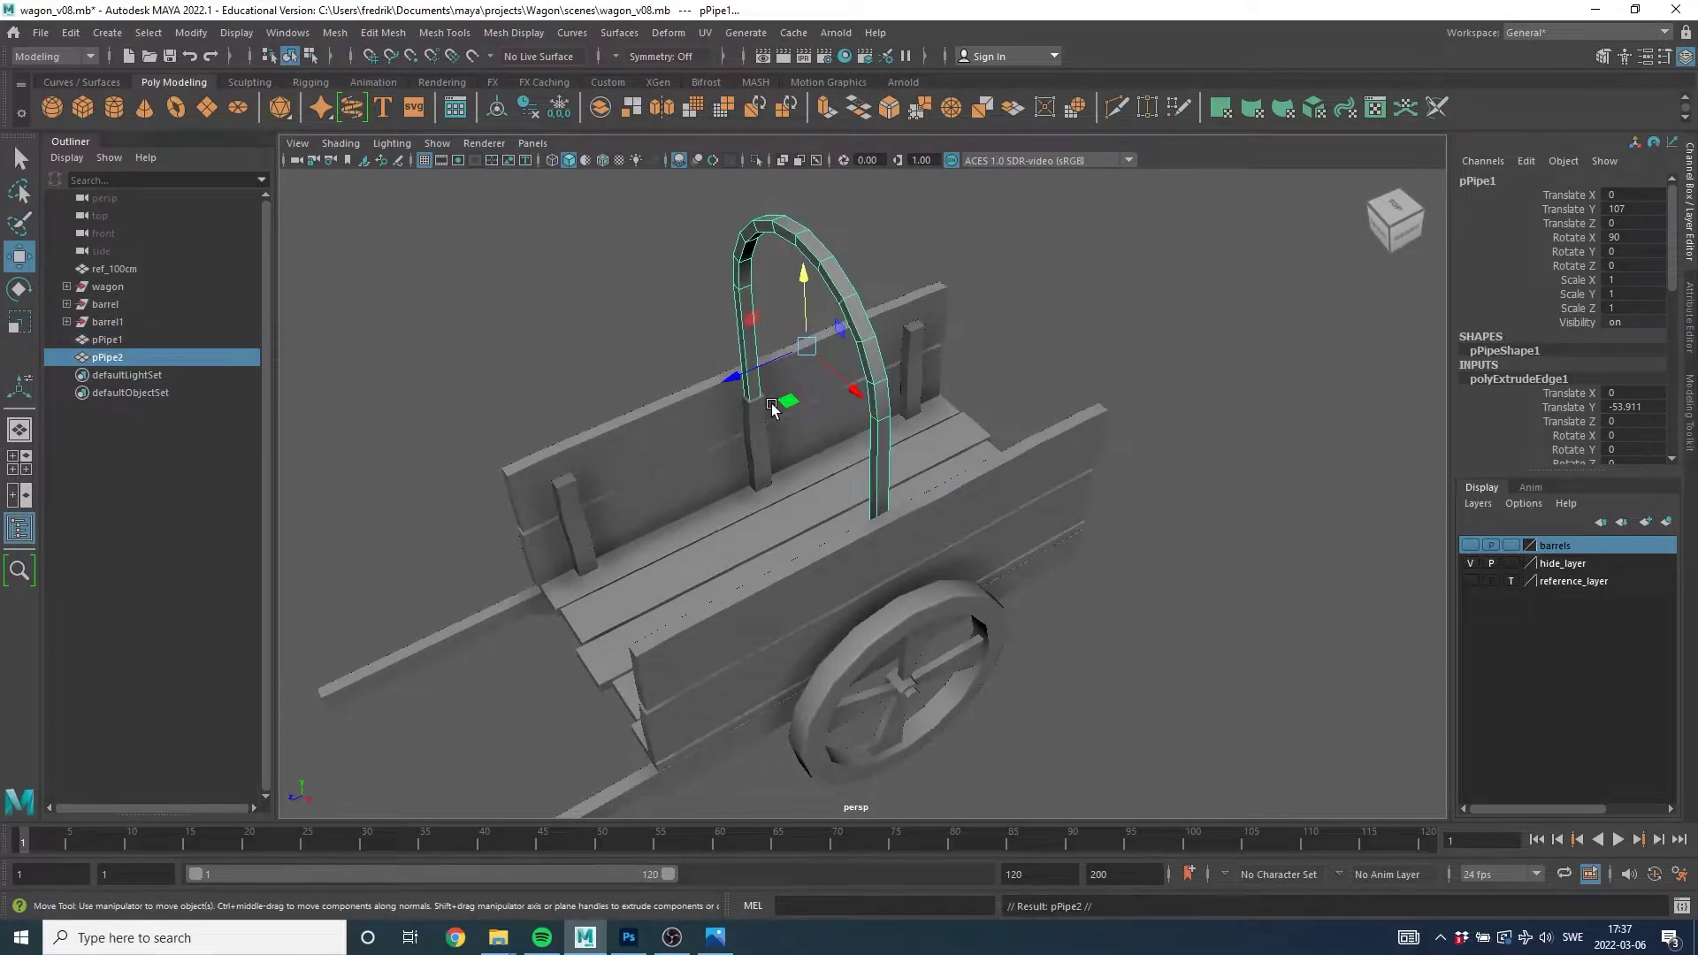
{"action": "left_click_drag", "start_coordinate": [733, 379], "coordinate": [511, 491]}
{"action": "scroll", "coordinate": [730, 502], "scroll_direction": "up", "scroll_amount": 3}
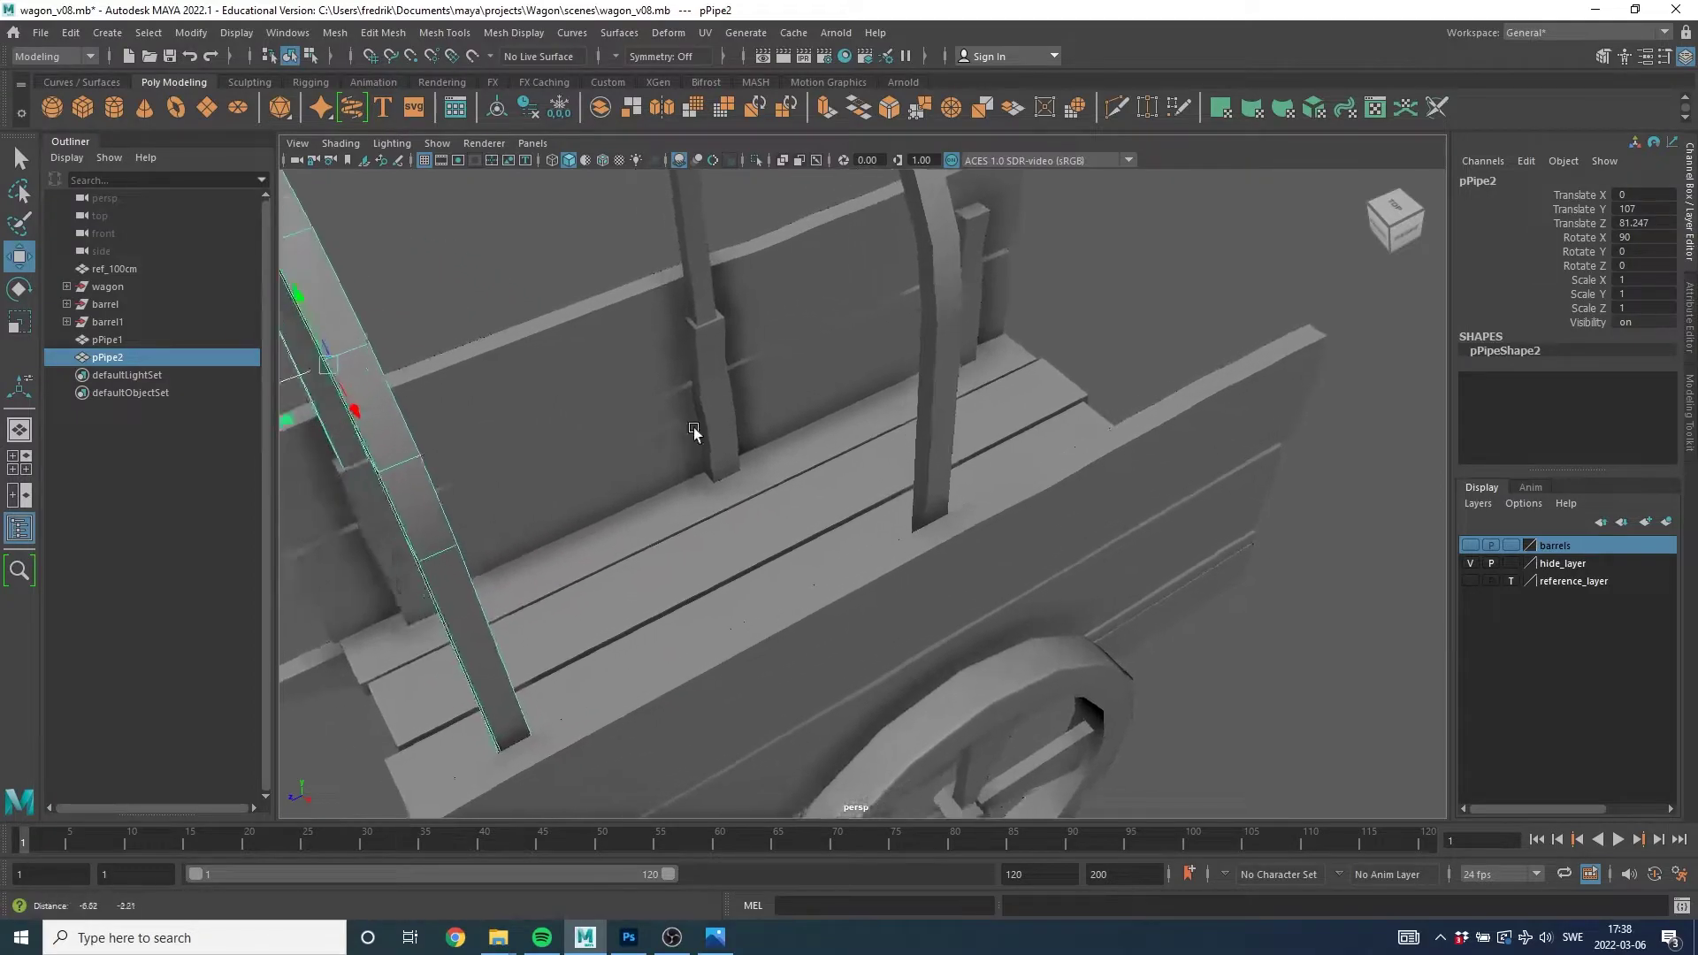
{"action": "scroll", "coordinate": [693, 427], "scroll_direction": "up", "scroll_amount": 3}
{"action": "scroll", "coordinate": [842, 442], "scroll_direction": "down", "scroll_amount": 2}
{"action": "scroll", "coordinate": [885, 446], "scroll_direction": "down", "scroll_amount": 3}
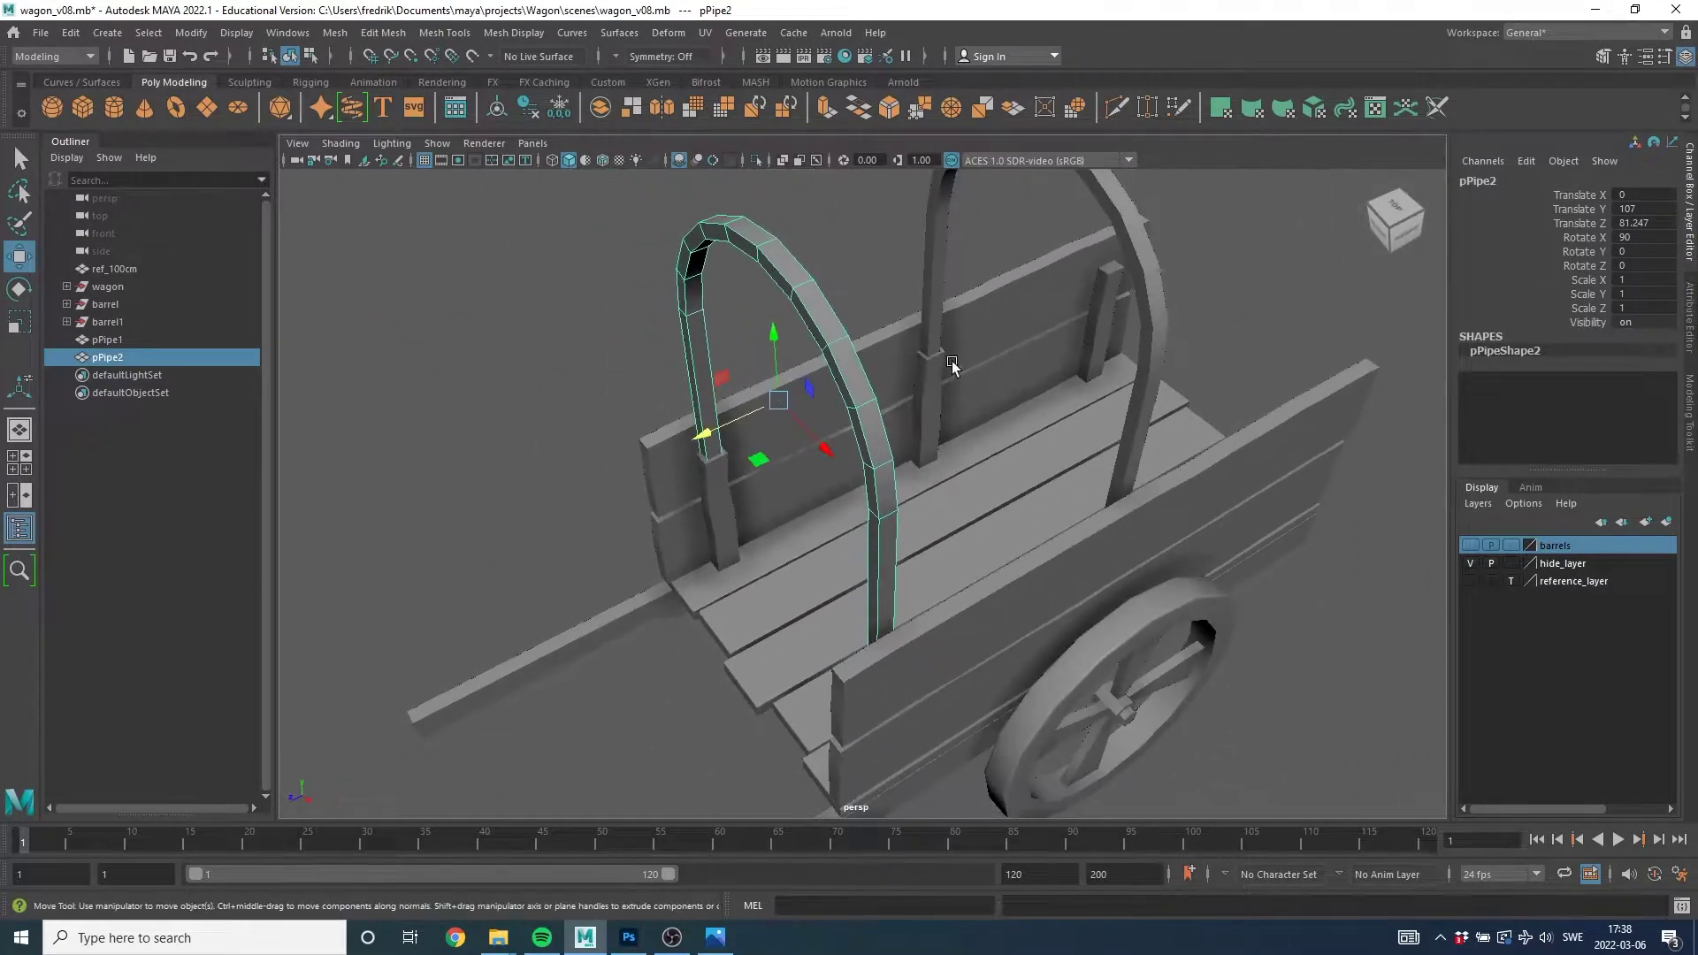
{"action": "scroll", "coordinate": [951, 444], "scroll_direction": "down", "scroll_amount": 3}
Duplicate again as pPipe3 at the opposite end (Z -79.983), with its leg meeting the post.
{"action": "key", "text": "ctrl+d"}
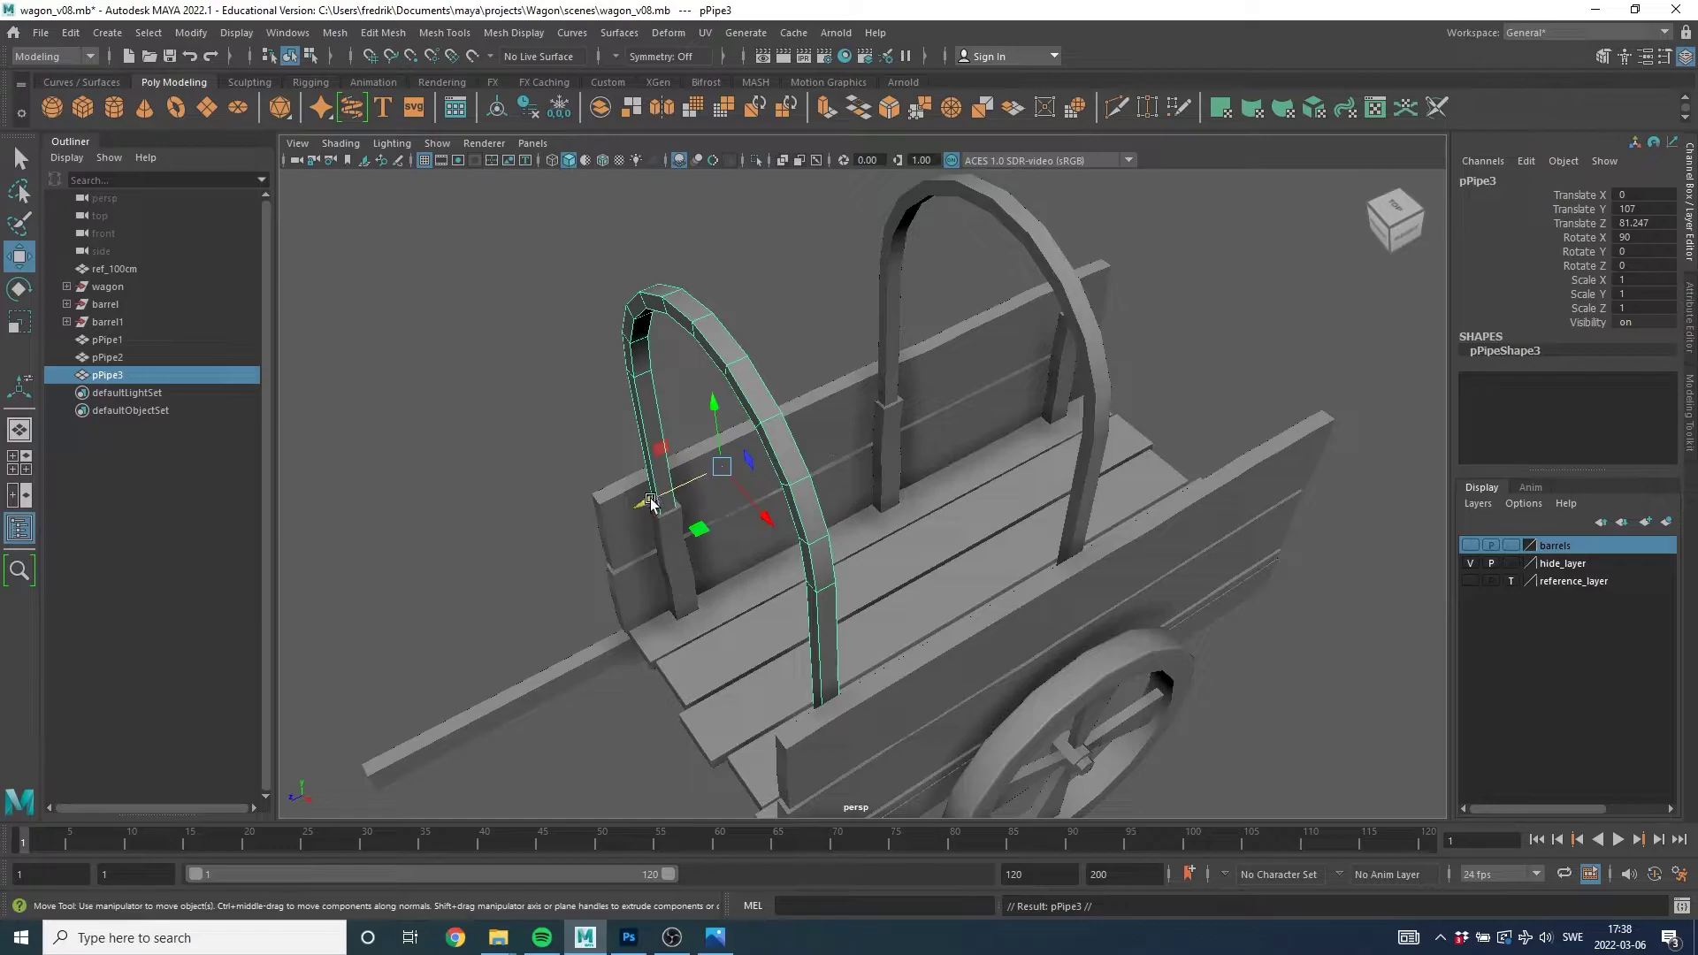
{"action": "left_click_drag", "start_coordinate": [651, 502], "coordinate": [1142, 355]}
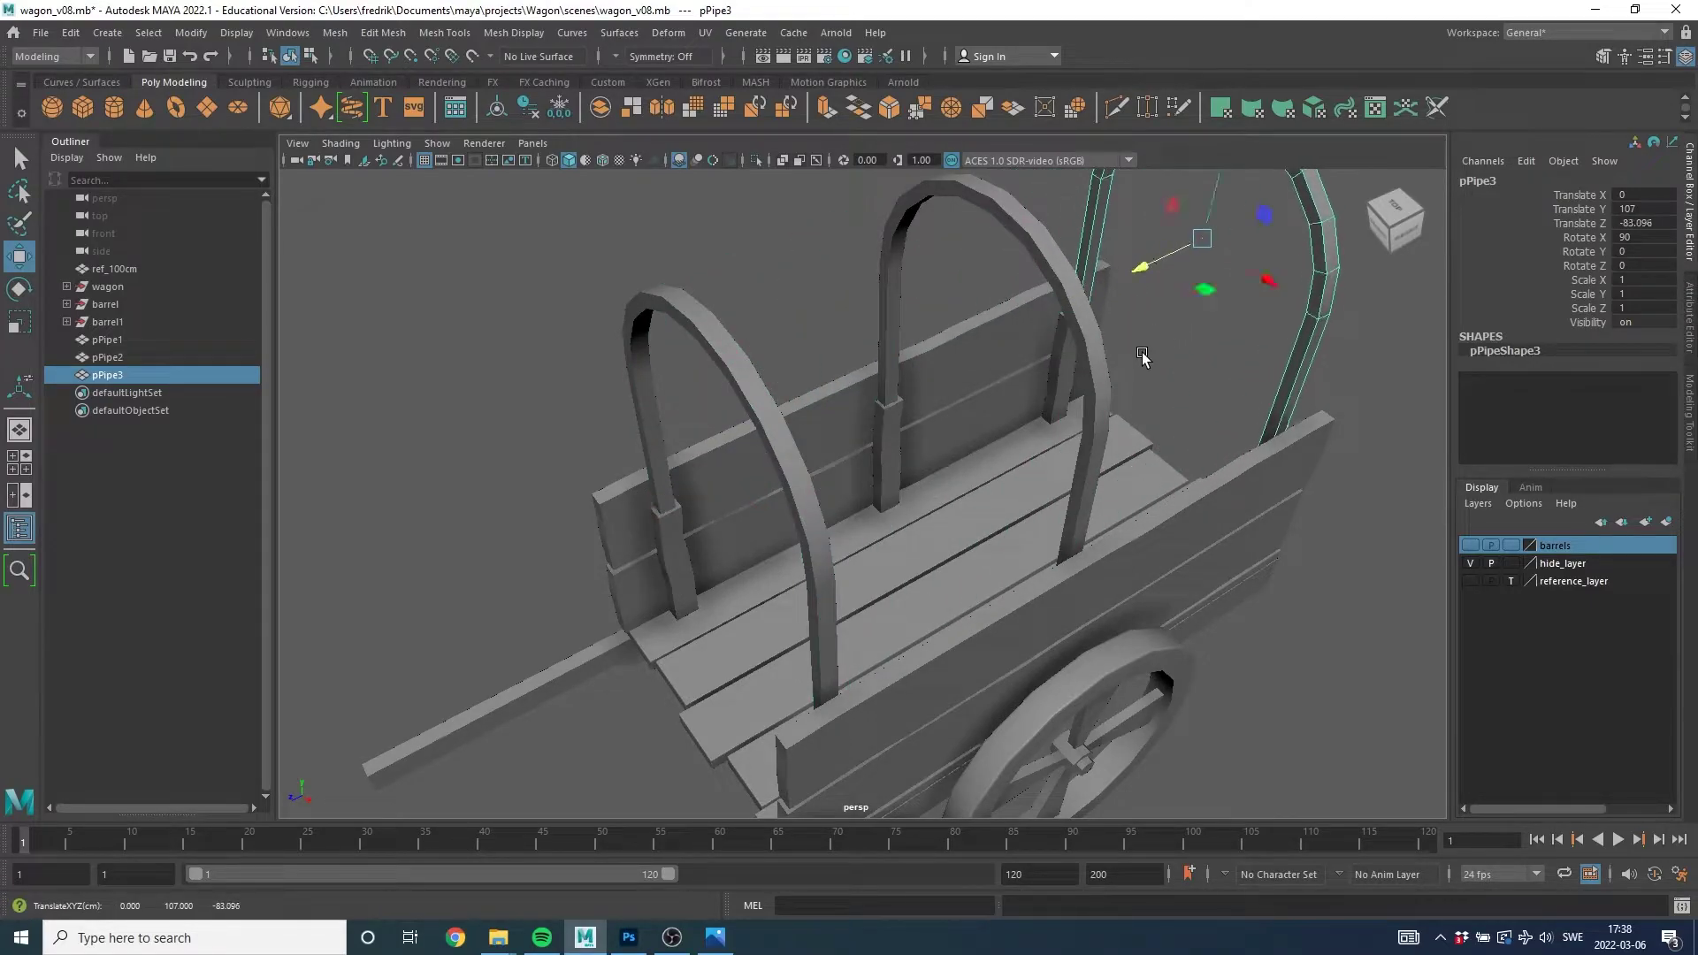
{"action": "key", "text": "f"}
{"action": "scroll", "coordinate": [924, 494], "scroll_direction": "up", "scroll_amount": 2}
{"action": "scroll", "coordinate": [973, 566], "scroll_direction": "up", "scroll_amount": 3}
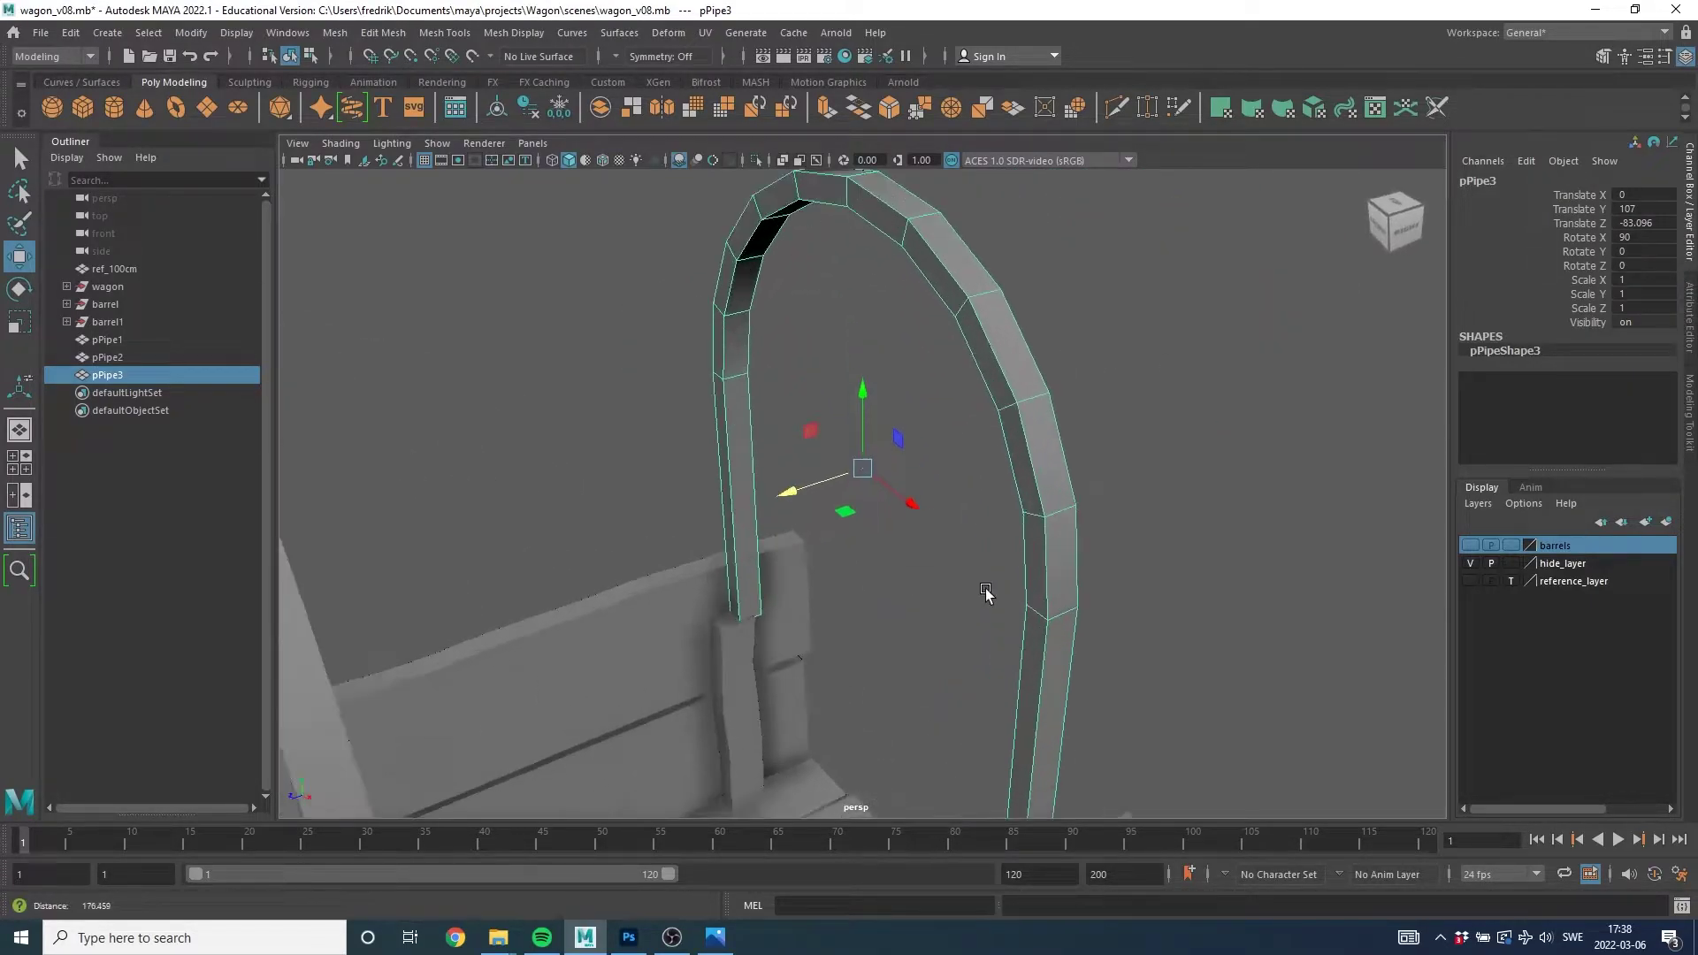
{"action": "scroll", "coordinate": [894, 502], "scroll_direction": "up", "scroll_amount": 3}
{"action": "left_click_drag", "start_coordinate": [893, 501], "coordinate": [876, 495], "text": "alt"}
{"action": "left_click_drag", "start_coordinate": [846, 431], "coordinate": [828, 444]}
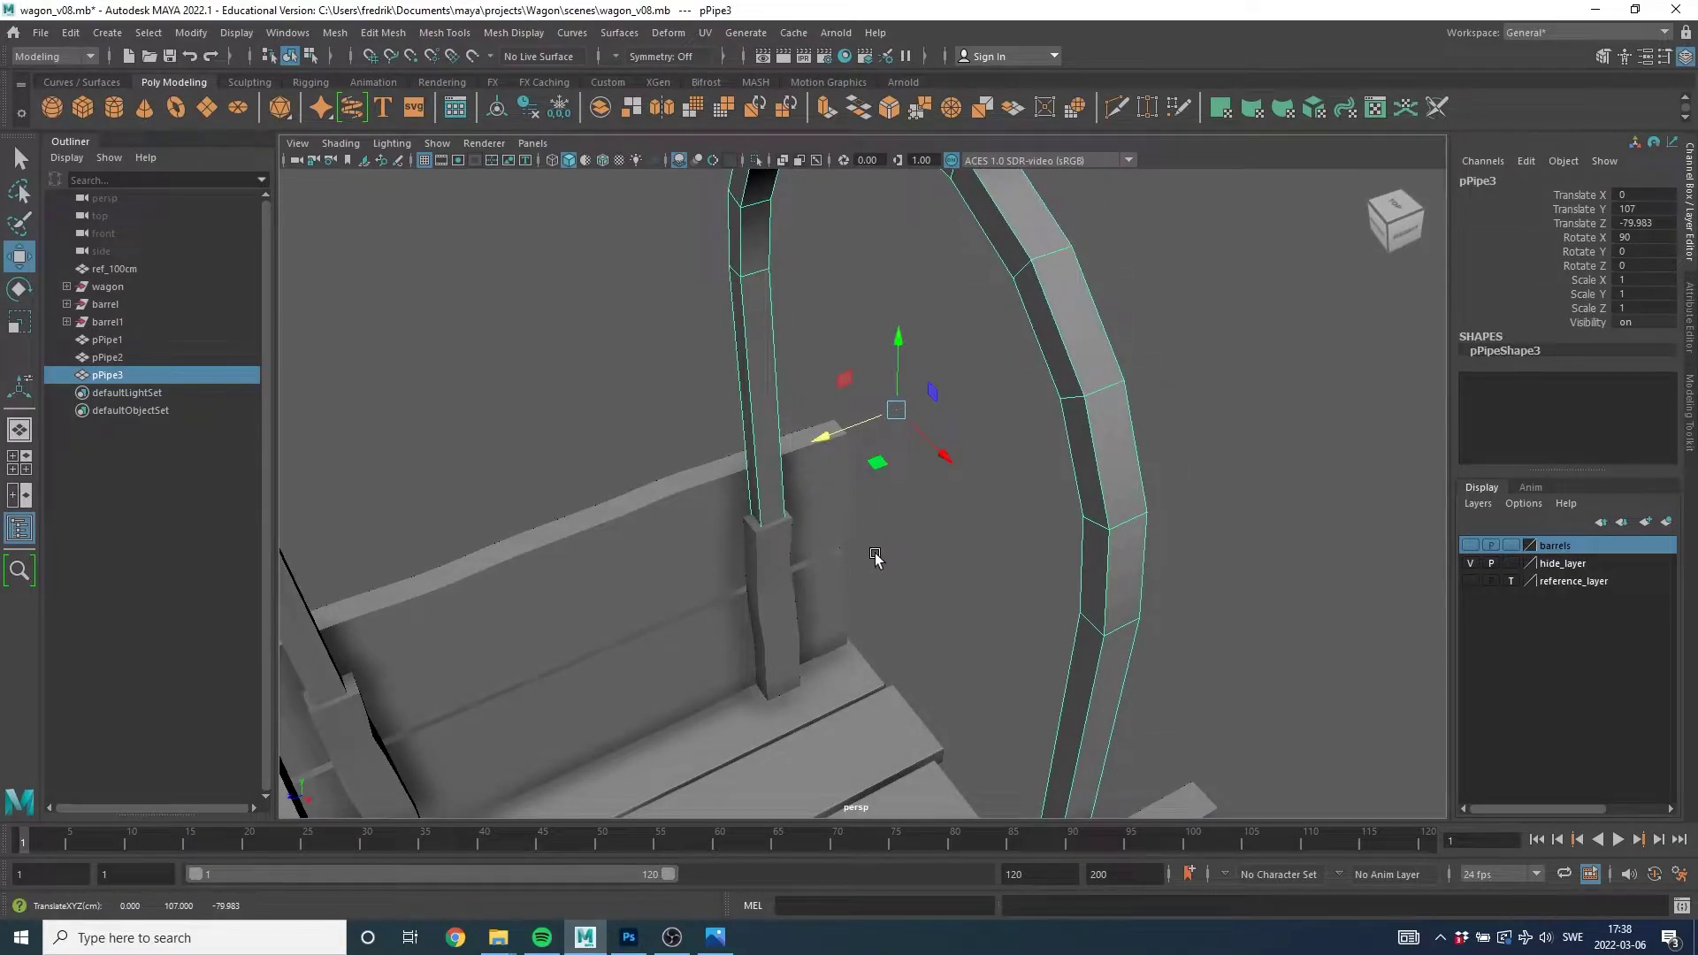
{"action": "mouse_move", "coordinate": [875, 556]}
{"action": "left_mouse_down", "text": "alt"}
{"action": "mouse_move", "coordinate": [824, 550]}
{"action": "mouse_move", "coordinate": [886, 560]}
{"action": "left_mouse_up", "text": "alt"}
{"action": "scroll", "coordinate": [886, 561], "scroll_direction": "down", "scroll_amount": 4}
{"action": "scroll", "coordinate": [889, 470], "scroll_direction": "down", "scroll_amount": 2}
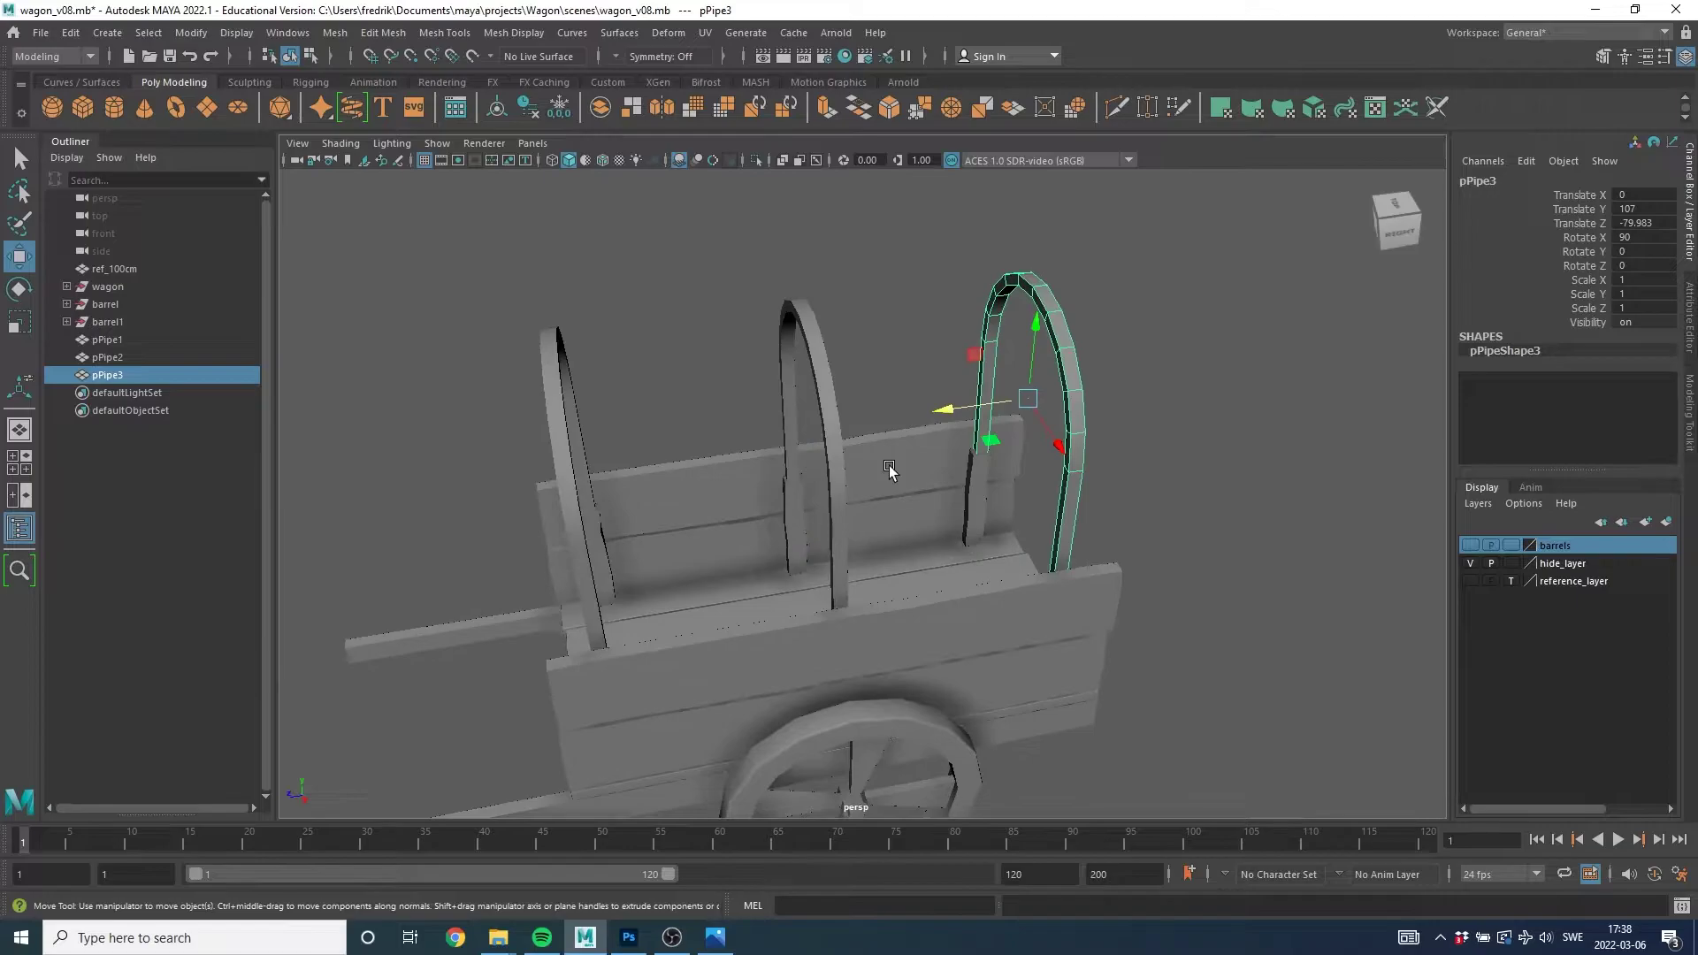
{"action": "mouse_move", "coordinate": [889, 469]}
{"action": "left_mouse_down", "text": "alt"}
{"action": "mouse_move", "coordinate": [785, 504]}
{"action": "mouse_move", "coordinate": [868, 436]}
{"action": "mouse_move", "coordinate": [717, 324]}
{"action": "left_mouse_up", "text": "alt"}
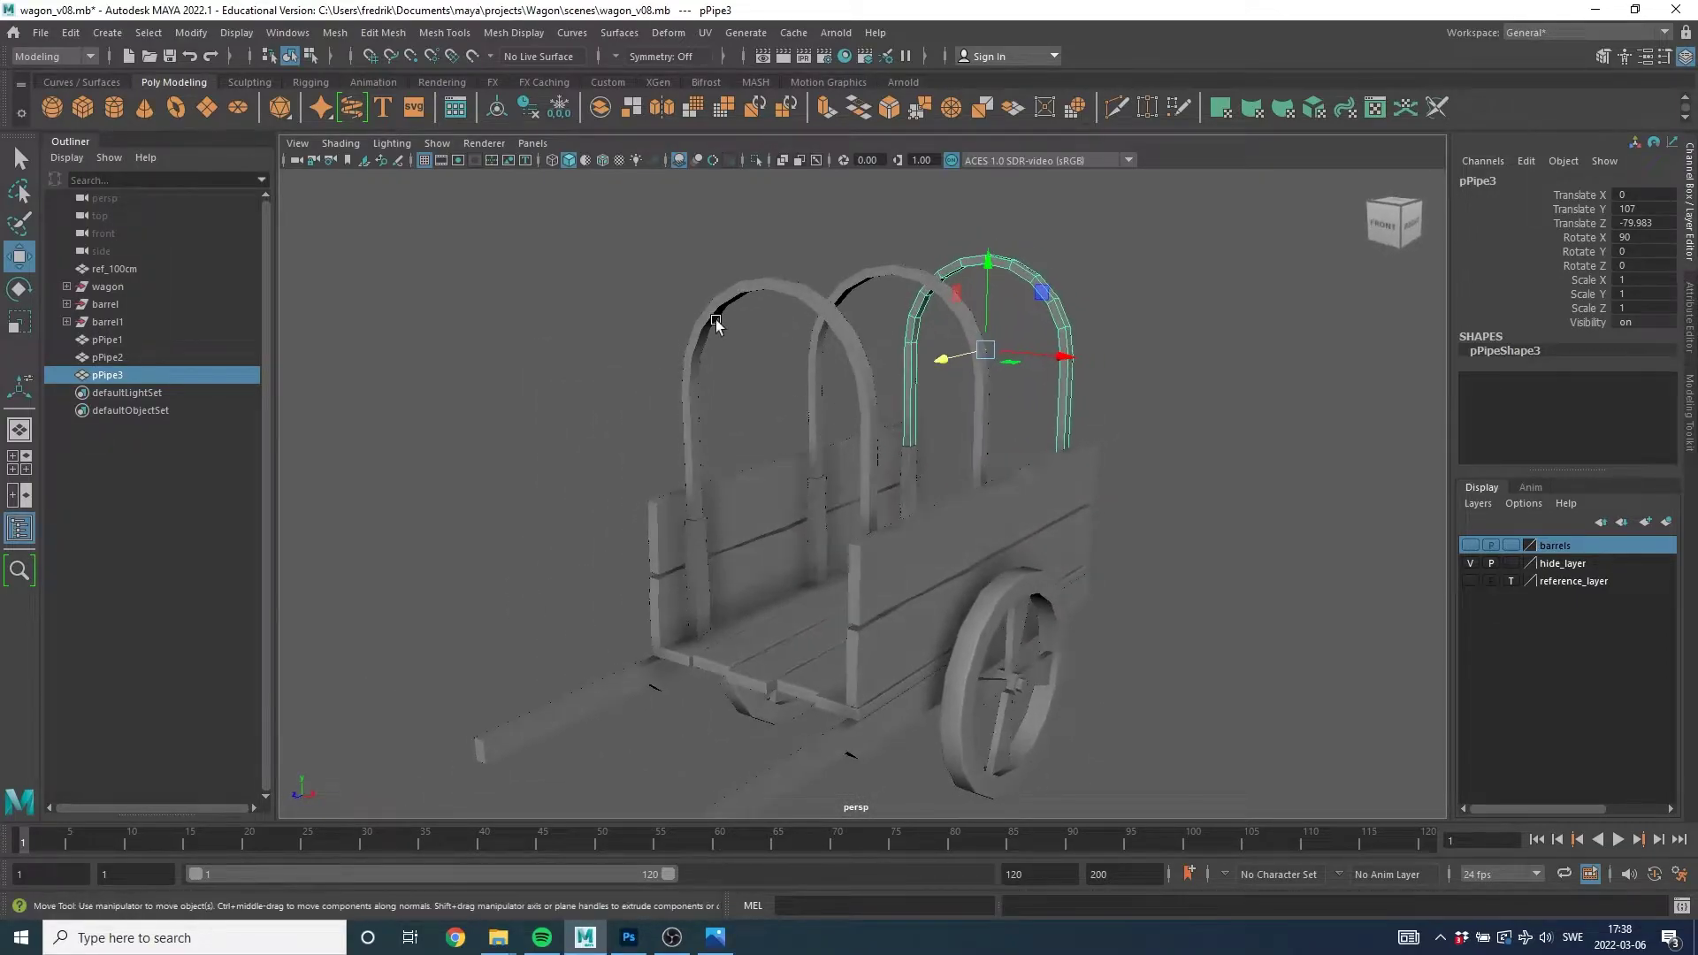
Save the scene with File > Save Scene and bring up Create > Polygon Primitives.
{"action": "left_click", "coordinate": [41, 33]}
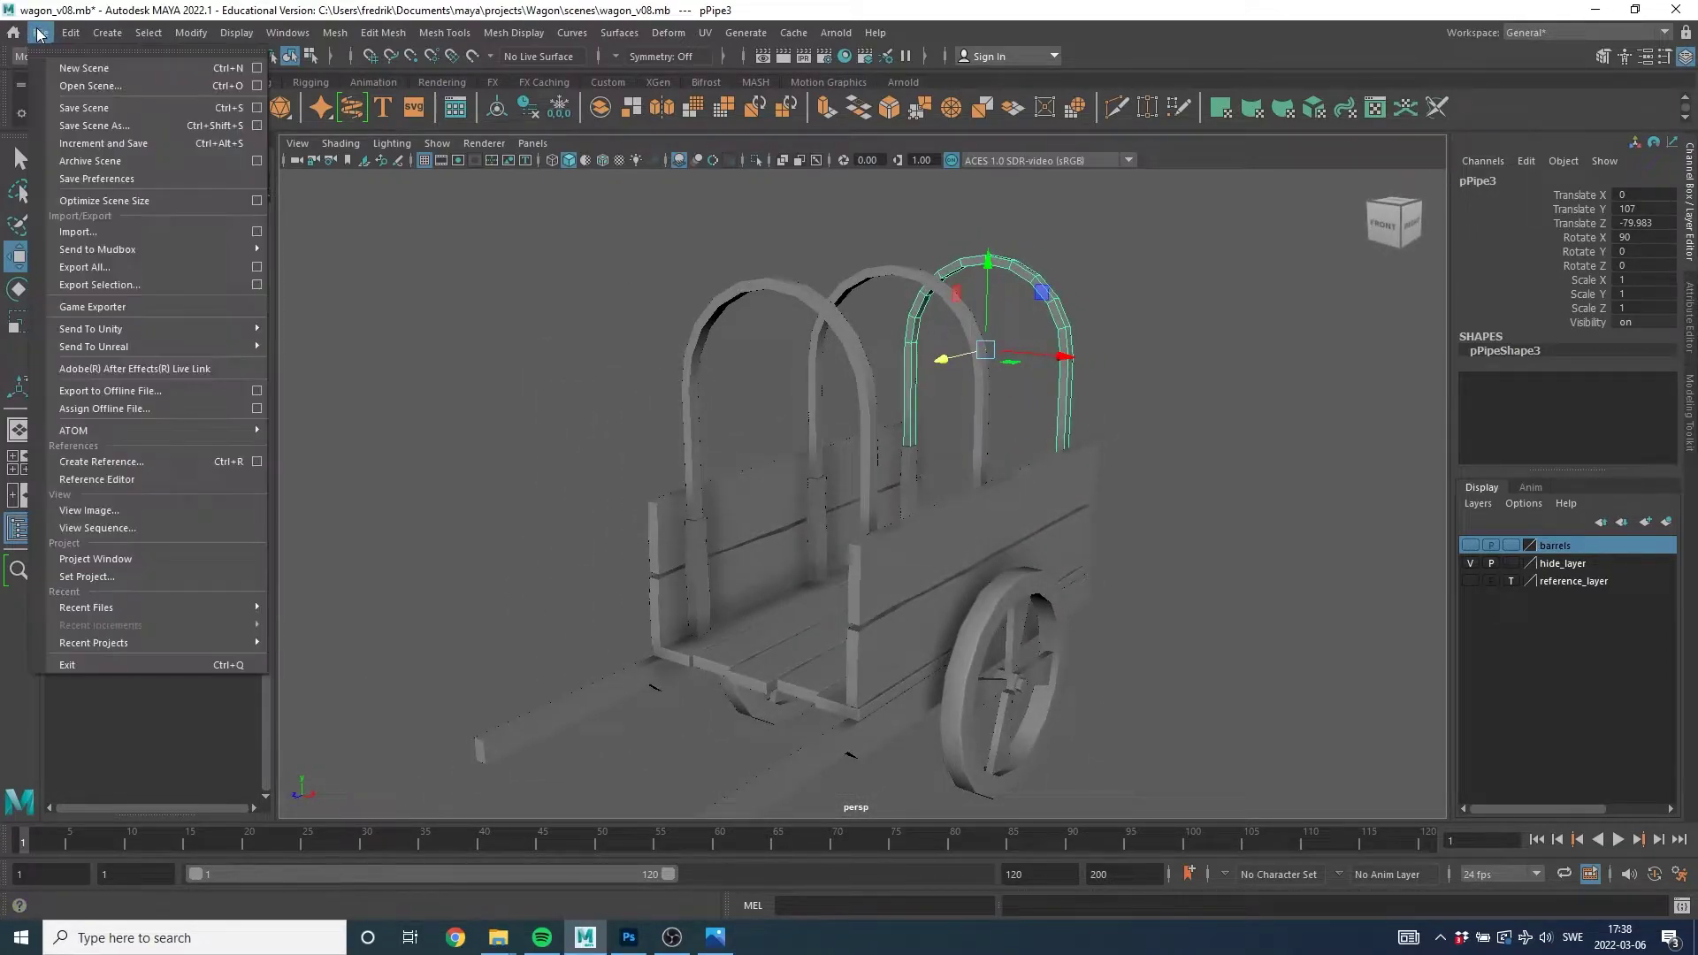
{"action": "left_click", "coordinate": [103, 111]}
{"action": "mouse_move", "coordinate": [1042, 375]}
{"action": "left_mouse_down", "text": "alt"}
{"action": "mouse_move", "coordinate": [1015, 387]}
{"action": "mouse_move", "coordinate": [1042, 350]}
{"action": "left_mouse_up", "text": "alt"}
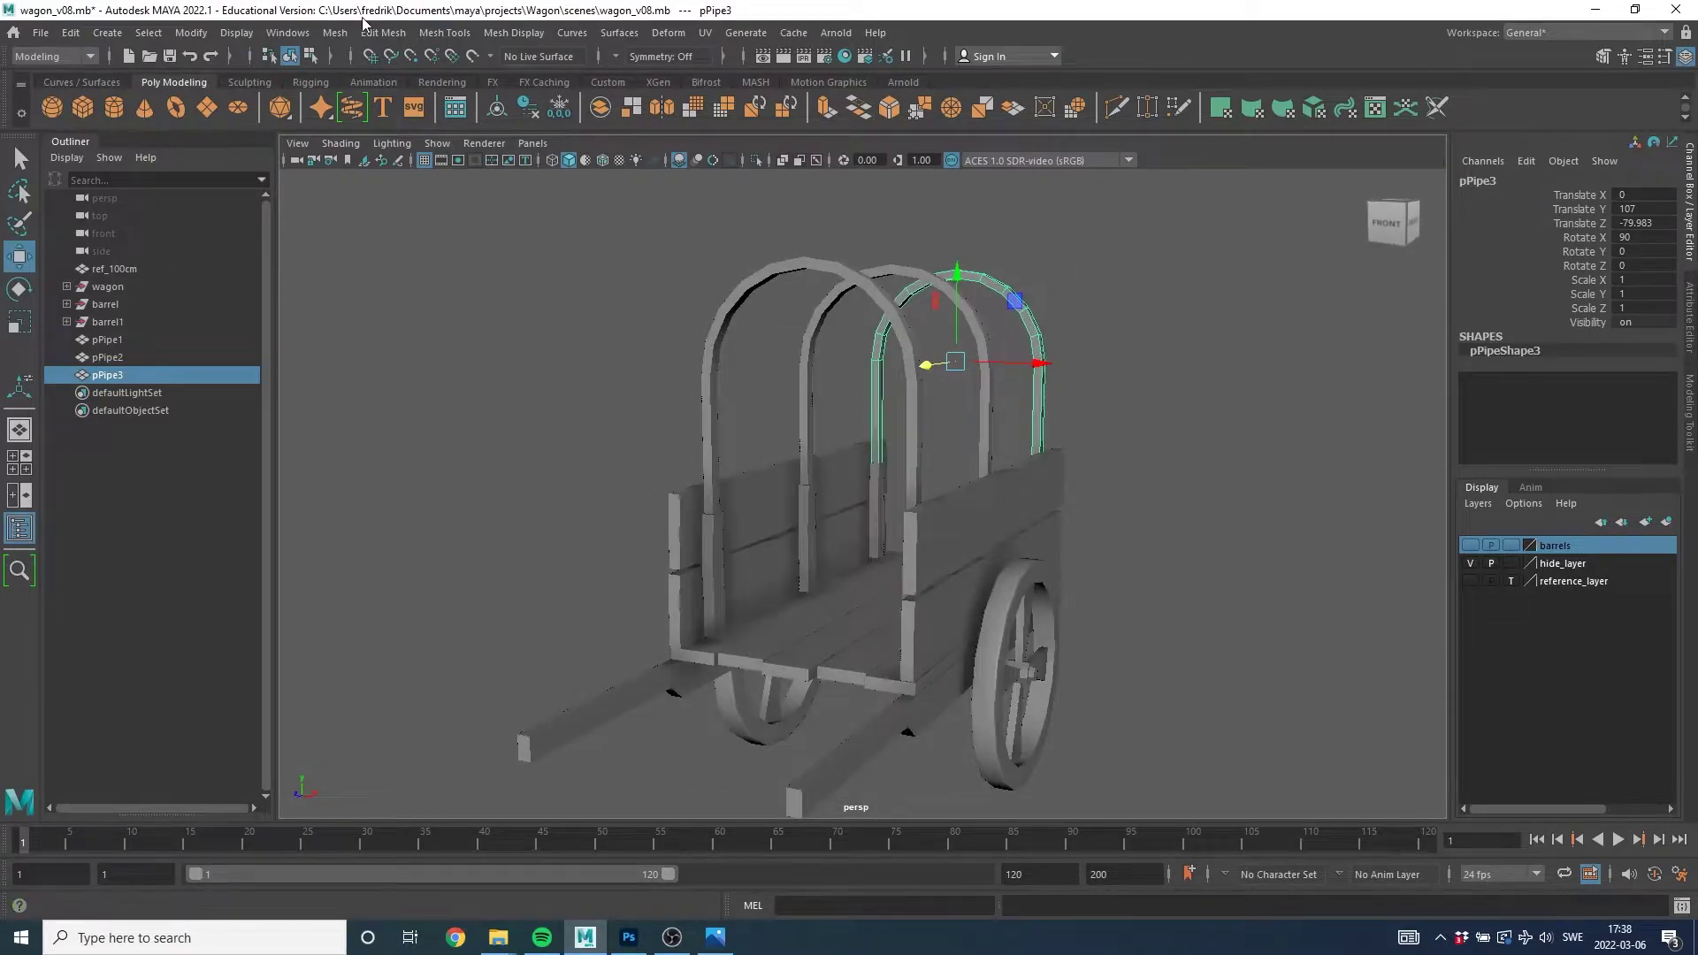
{"action": "left_click", "coordinate": [121, 33]}
{"action": "mouse_move", "coordinate": [161, 98]}
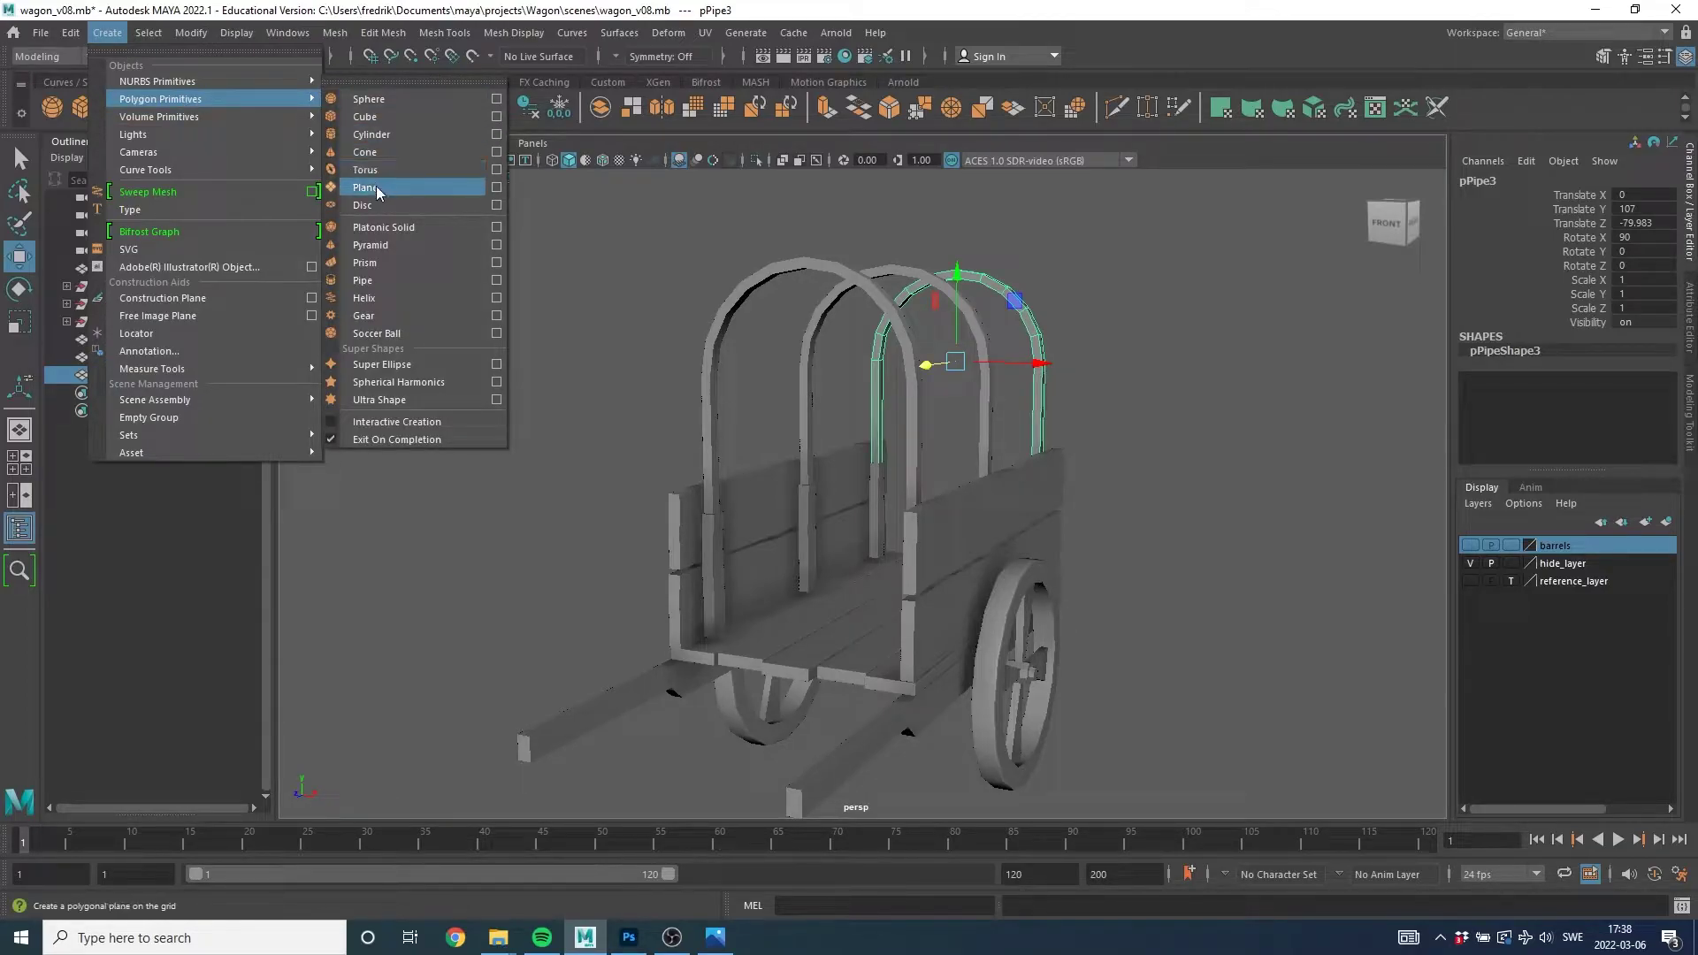
Create a polygon plane, raise it above the wagon and scale it to cover it.
{"action": "left_click", "coordinate": [366, 186]}
{"action": "left_click_drag", "start_coordinate": [898, 526], "coordinate": [860, 219]}
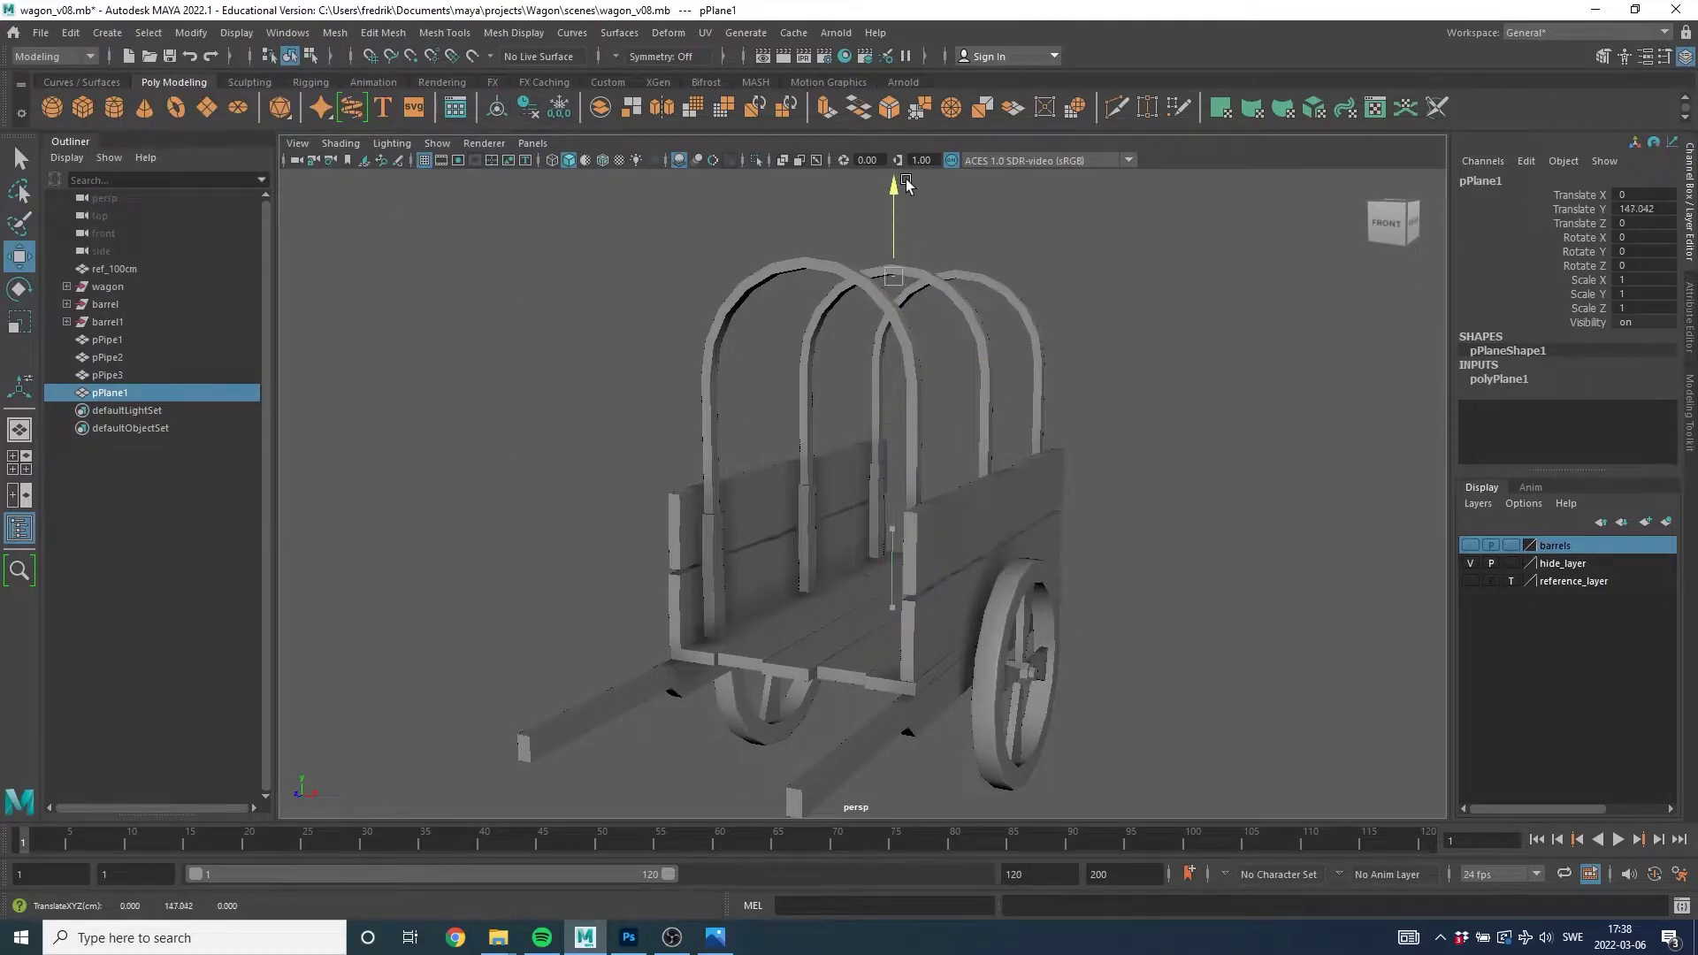
{"action": "key", "text": "r"}
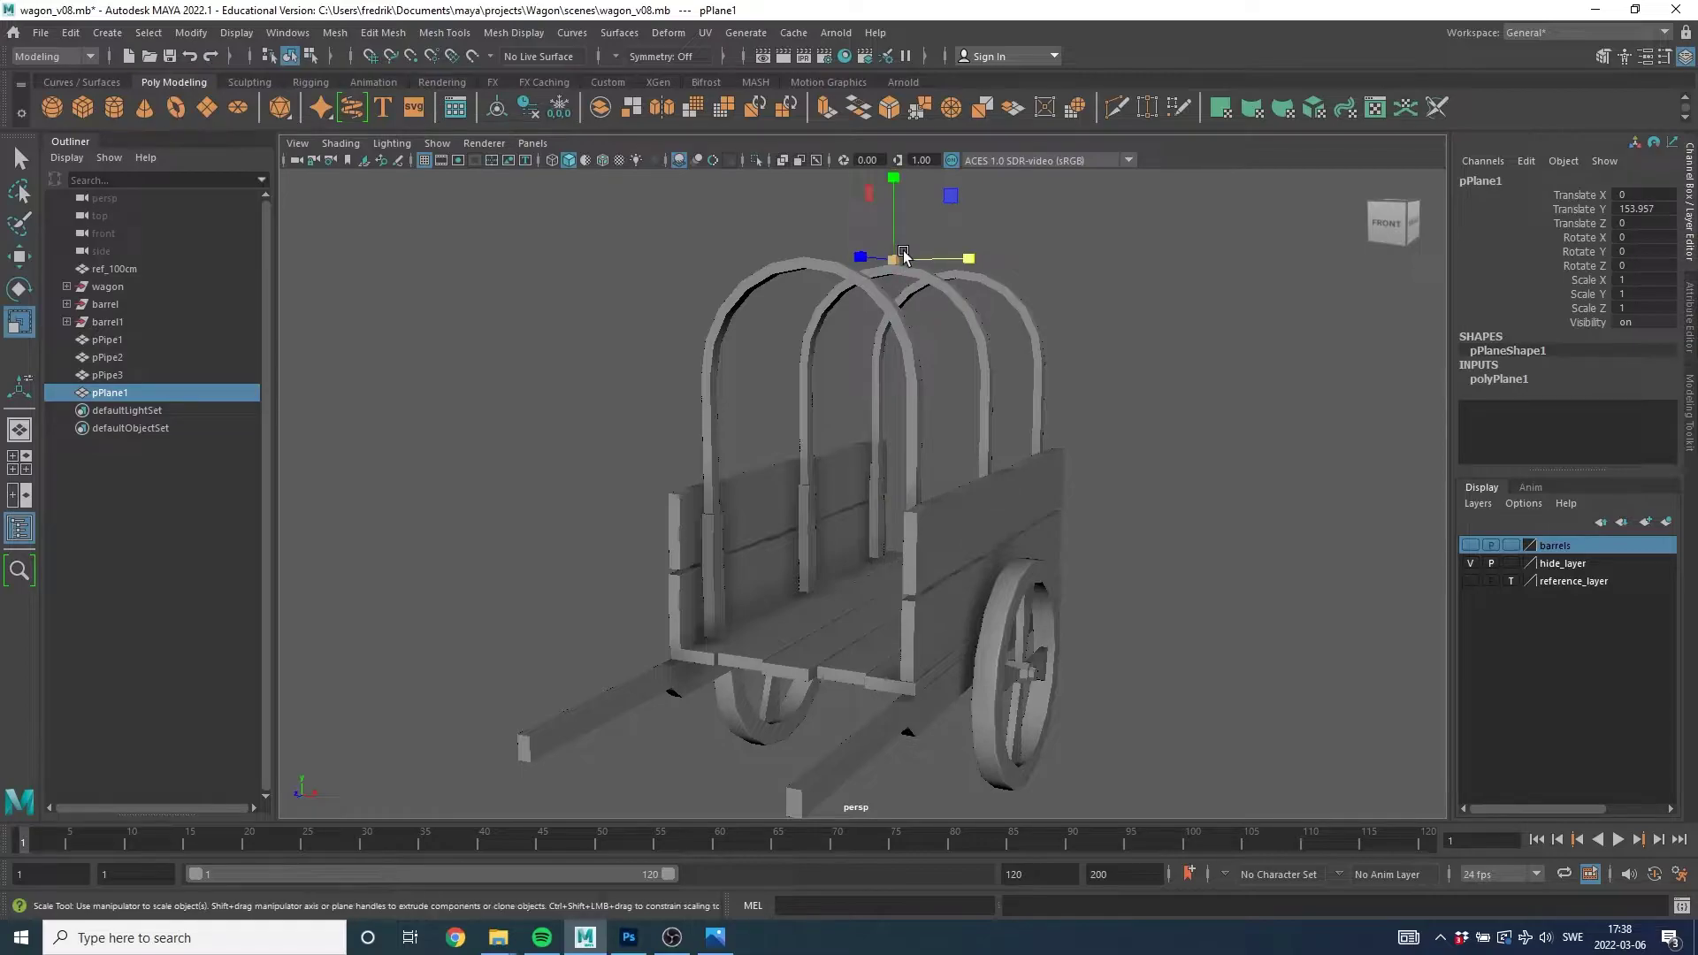
{"action": "mouse_move", "coordinate": [920, 314]}
{"action": "left_mouse_down", "text": "alt"}
{"action": "mouse_move", "coordinate": [894, 266]}
{"action": "mouse_move", "coordinate": [1210, 312]}
{"action": "mouse_move", "coordinate": [1084, 359]}
{"action": "mouse_move", "coordinate": [968, 350]}
{"action": "left_mouse_up", "text": "alt"}
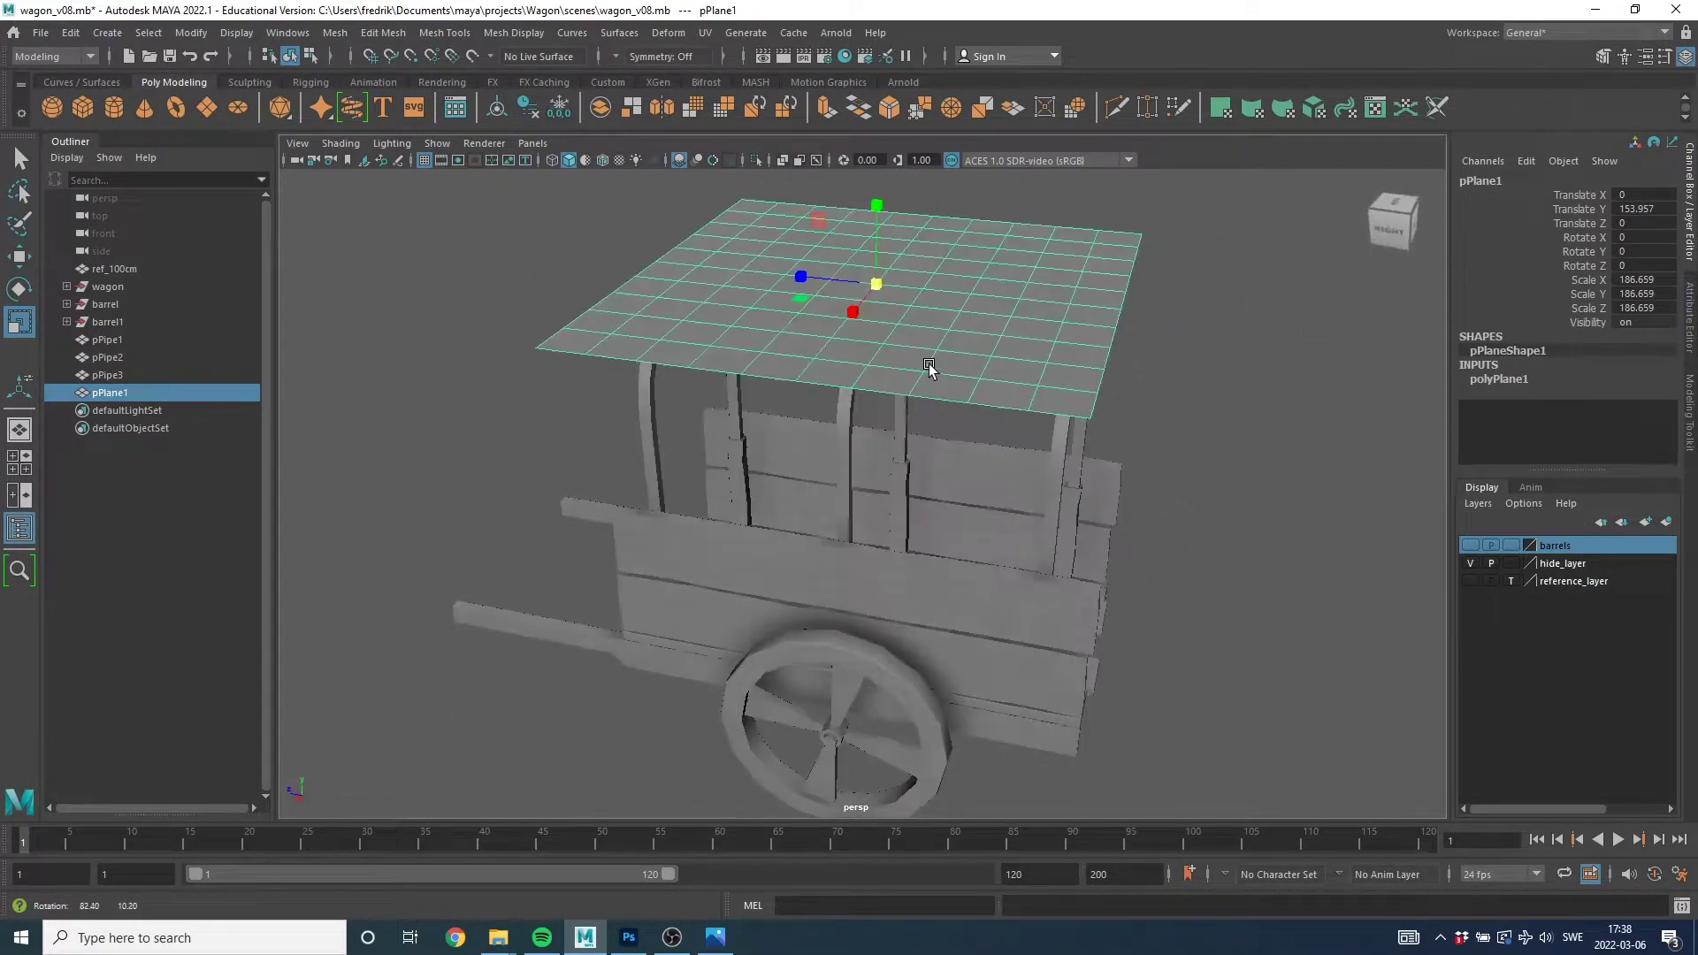
Maximise the side view and compare the plane with the wagon reference photo.
{"action": "key", "text": "space"}
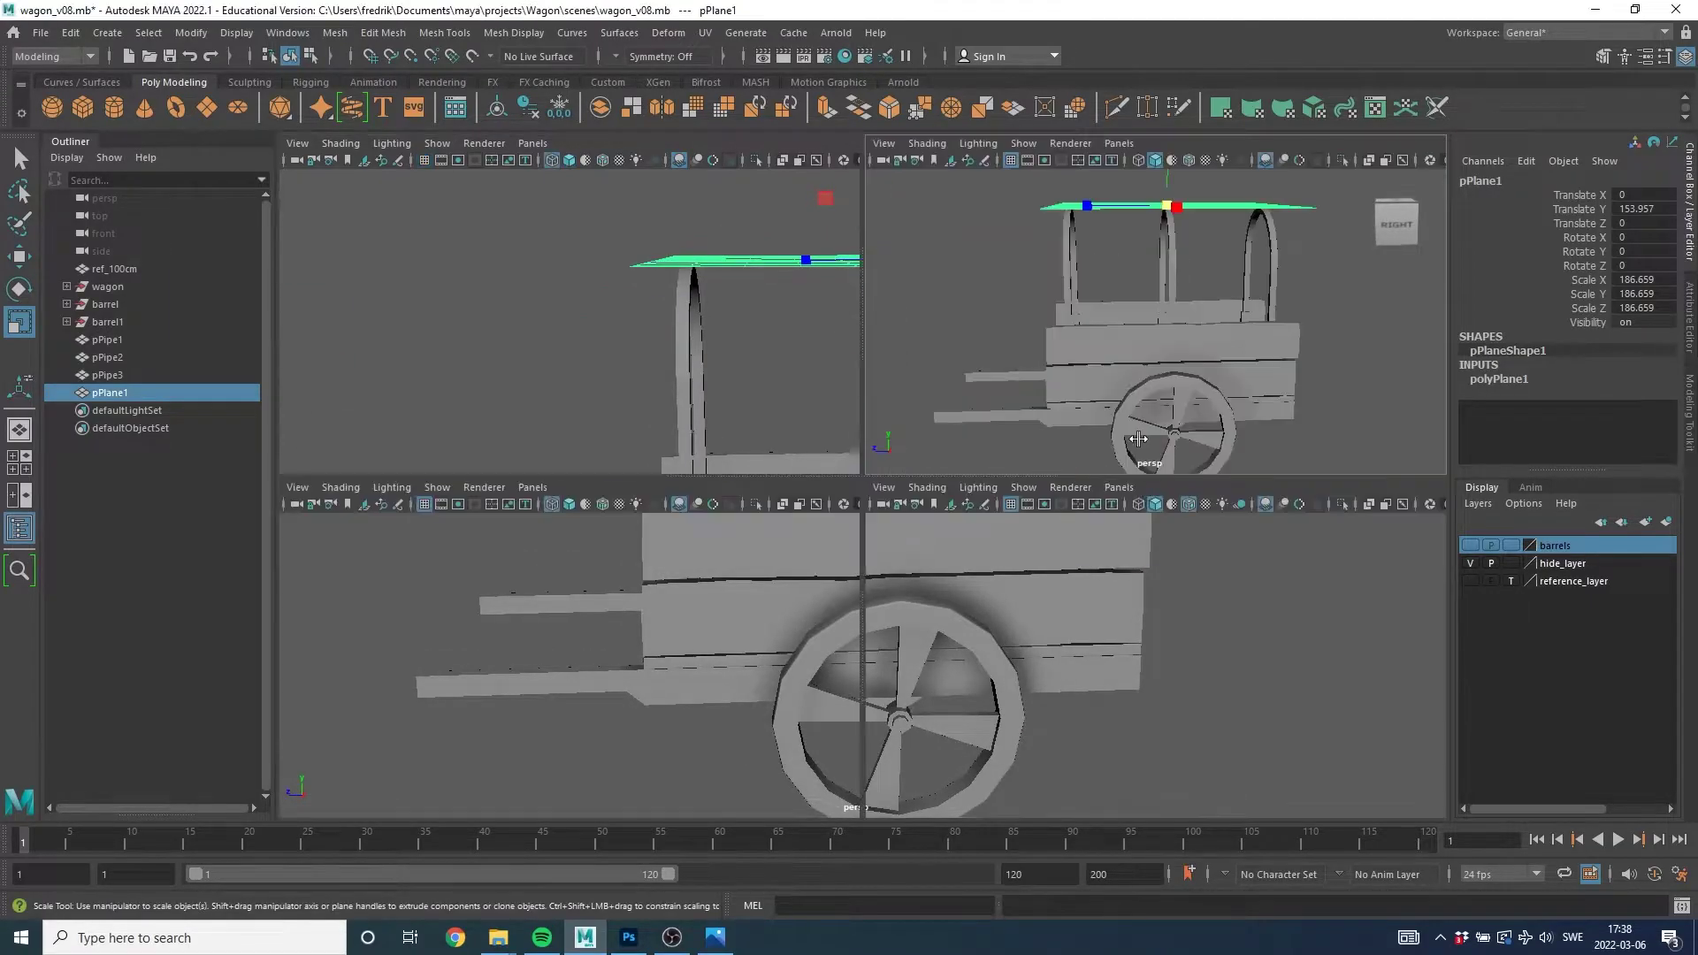
{"action": "key", "text": "space"}
{"action": "scroll", "coordinate": [943, 451], "scroll_direction": "down", "scroll_amount": 3}
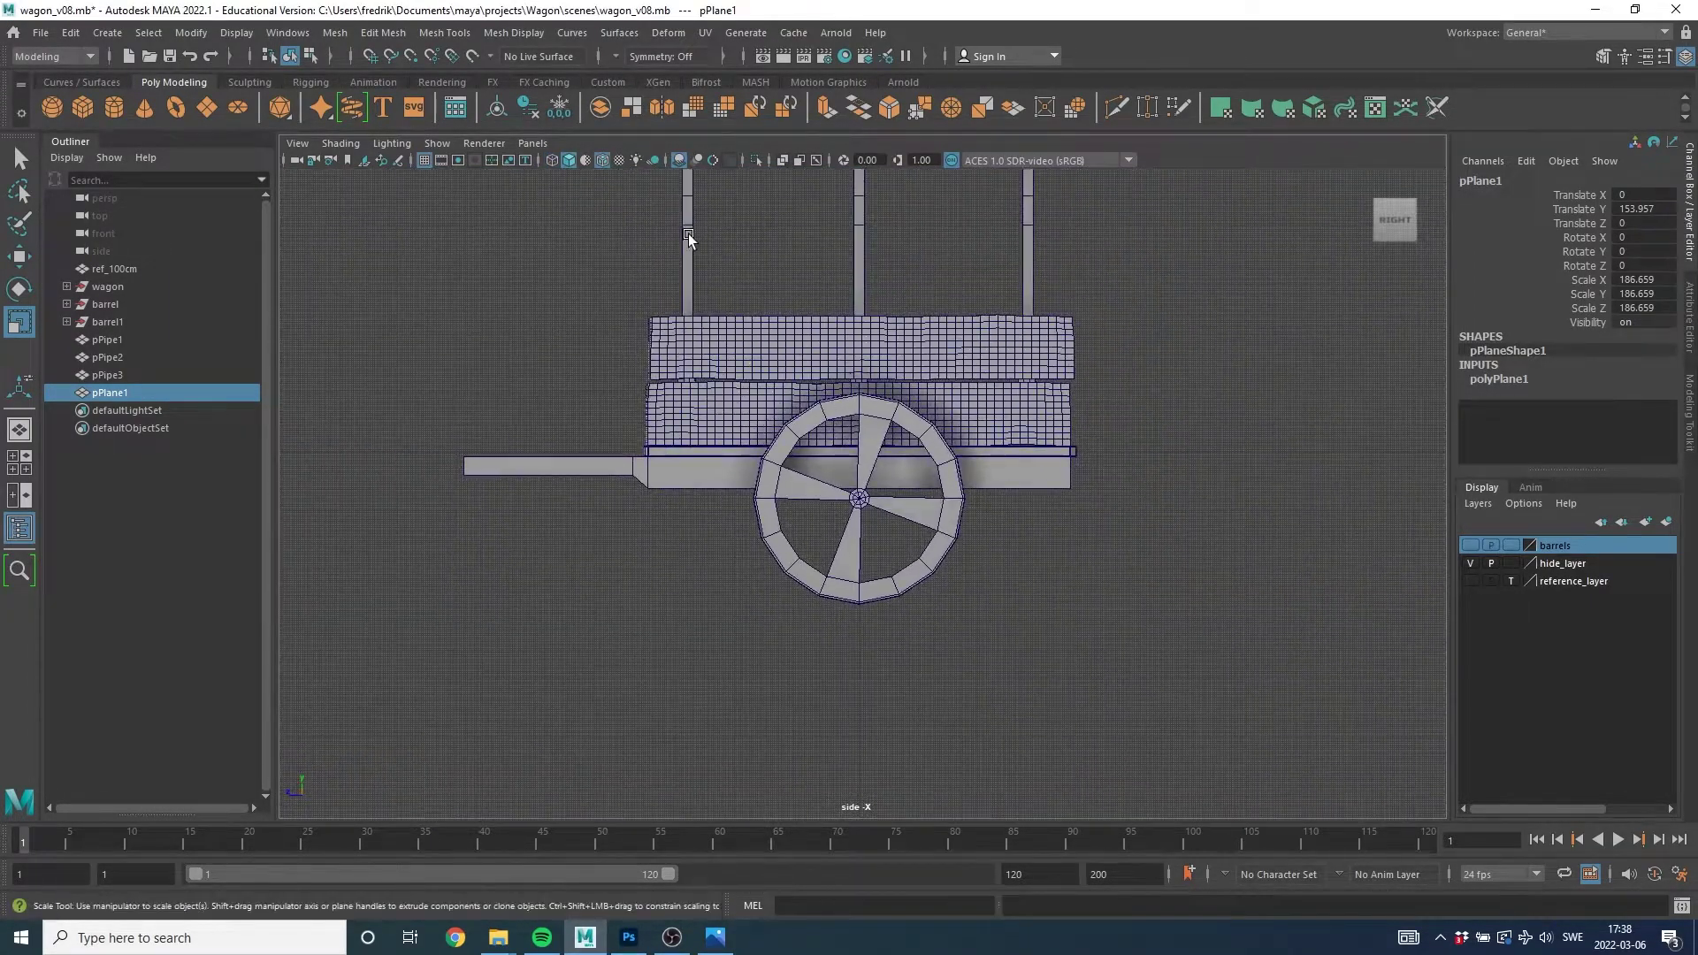
{"action": "middle_click_drag", "start_coordinate": [688, 233], "coordinate": [894, 513], "text": "alt"}
{"action": "scroll", "coordinate": [868, 444], "scroll_direction": "up", "scroll_amount": 2}
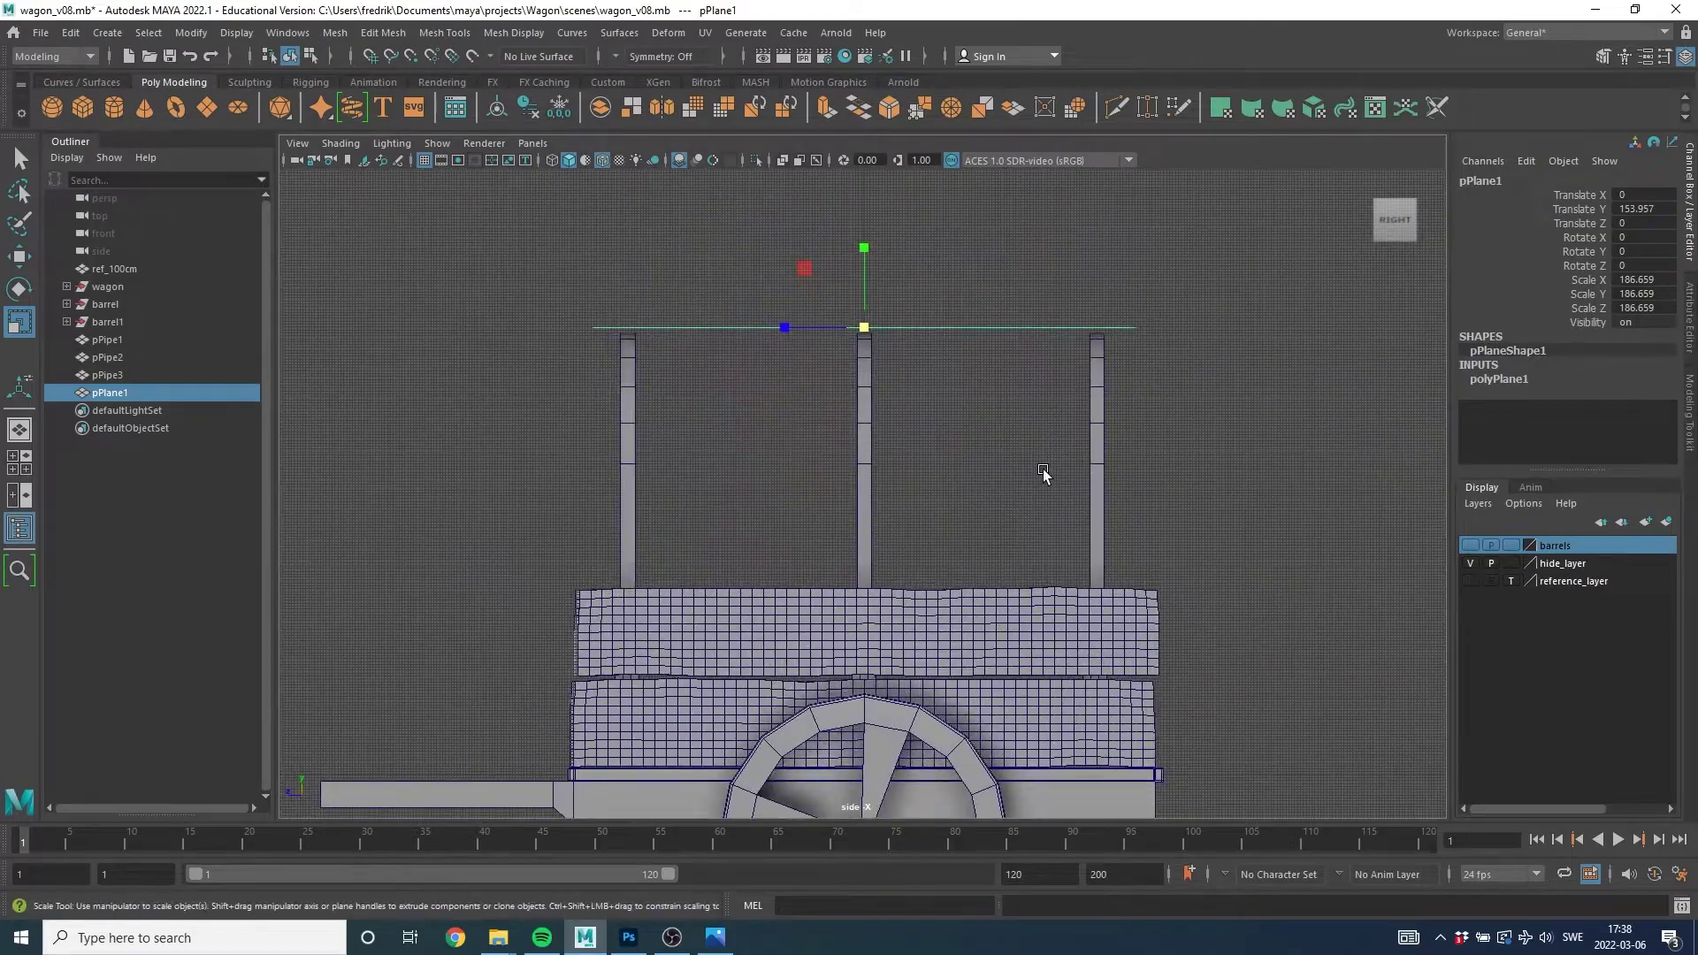
{"action": "key", "text": "alt+Tab"}
{"action": "left_click", "coordinate": [619, 311]}
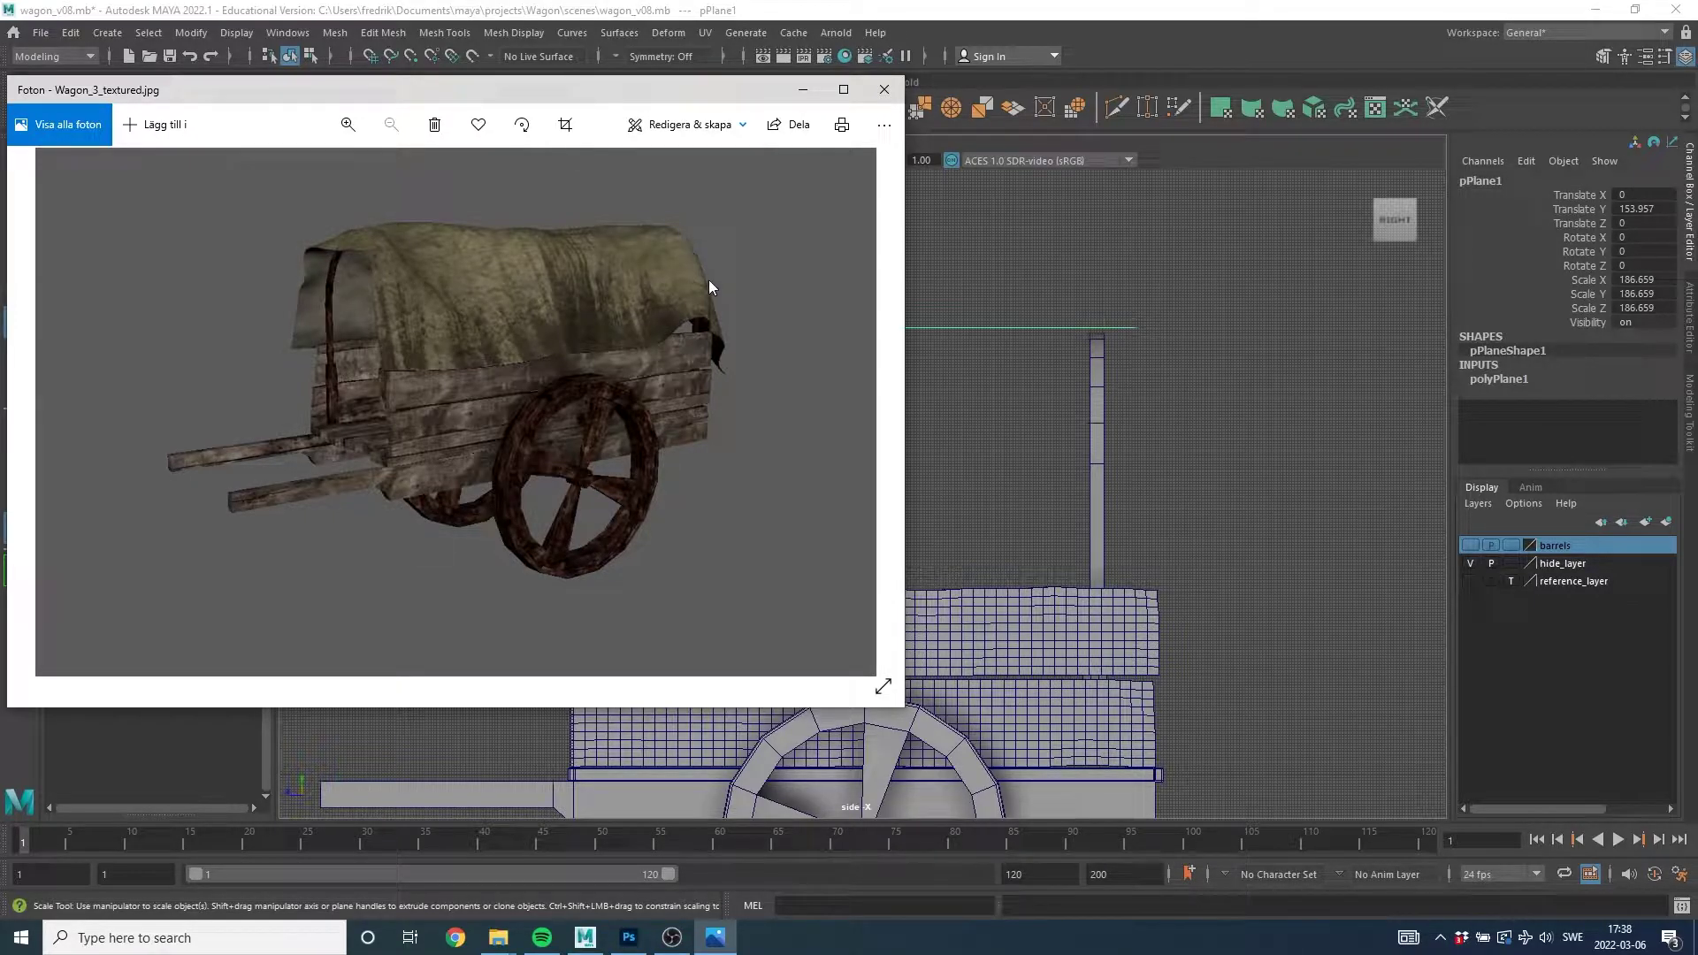
{"action": "left_click", "coordinate": [251, 803]}
Stretch the plane along the wagon and lower it to Translate Y 152.51 above the hoops.
{"action": "scroll", "coordinate": [935, 405], "scroll_direction": "up", "scroll_amount": 1}
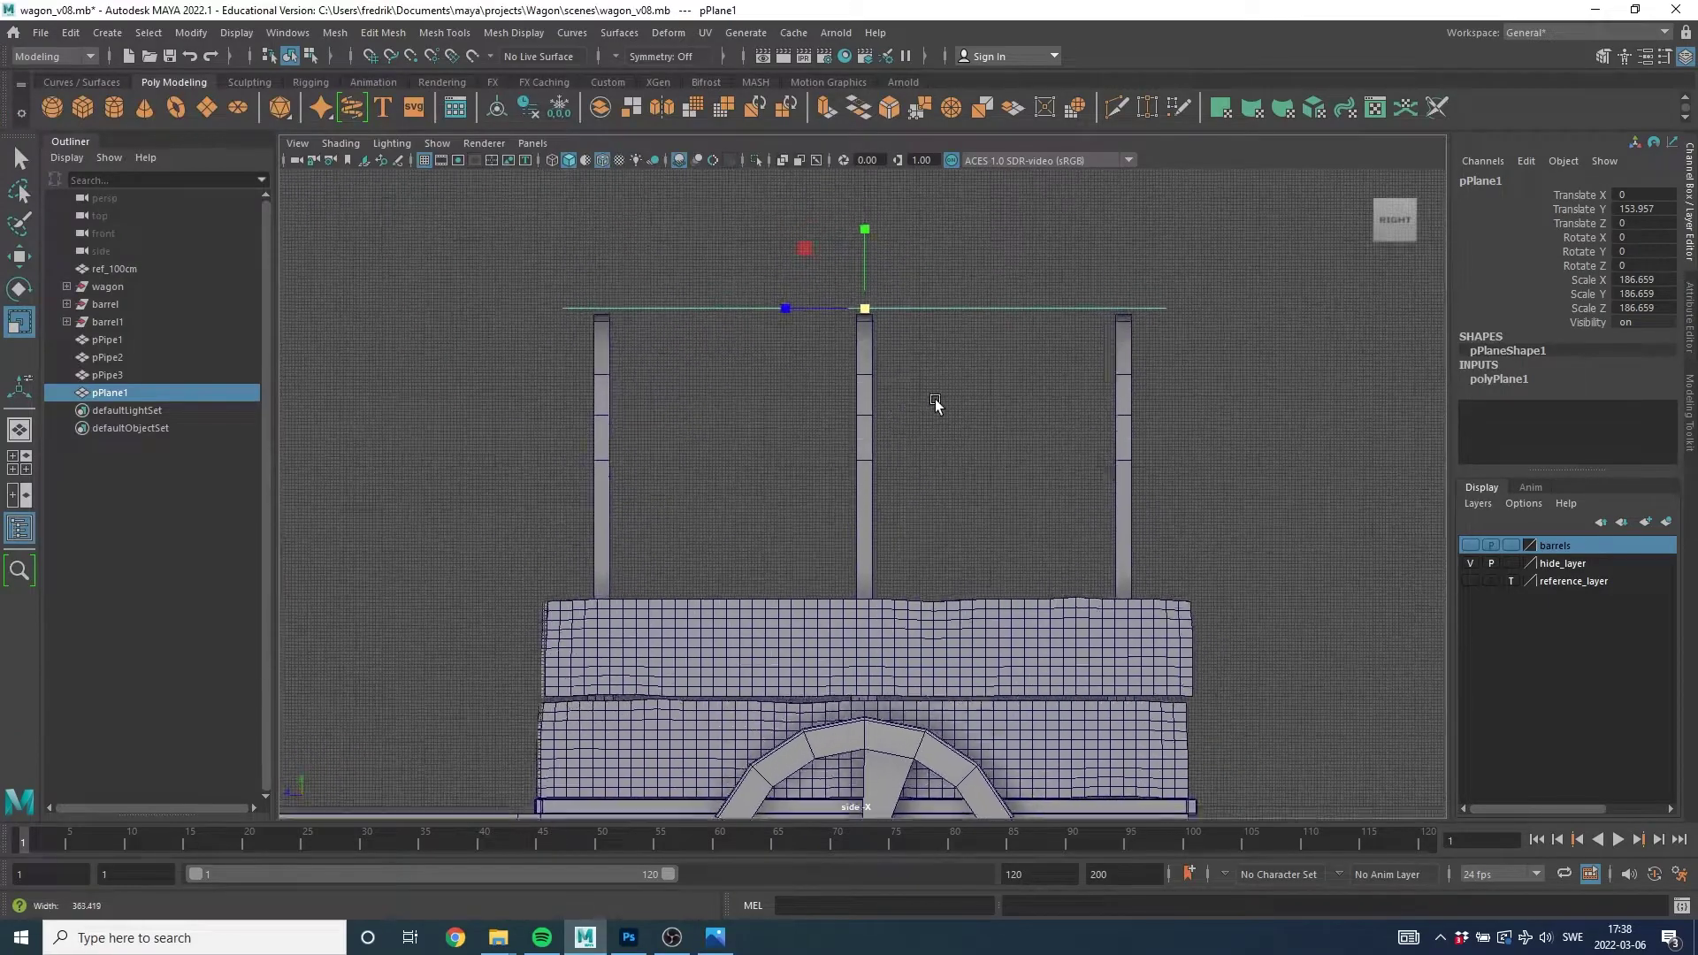
{"action": "scroll", "coordinate": [935, 406], "scroll_direction": "up", "scroll_amount": 1}
{"action": "left_click_drag", "start_coordinate": [788, 295], "coordinate": [776, 301]}
{"action": "key", "text": "w"}
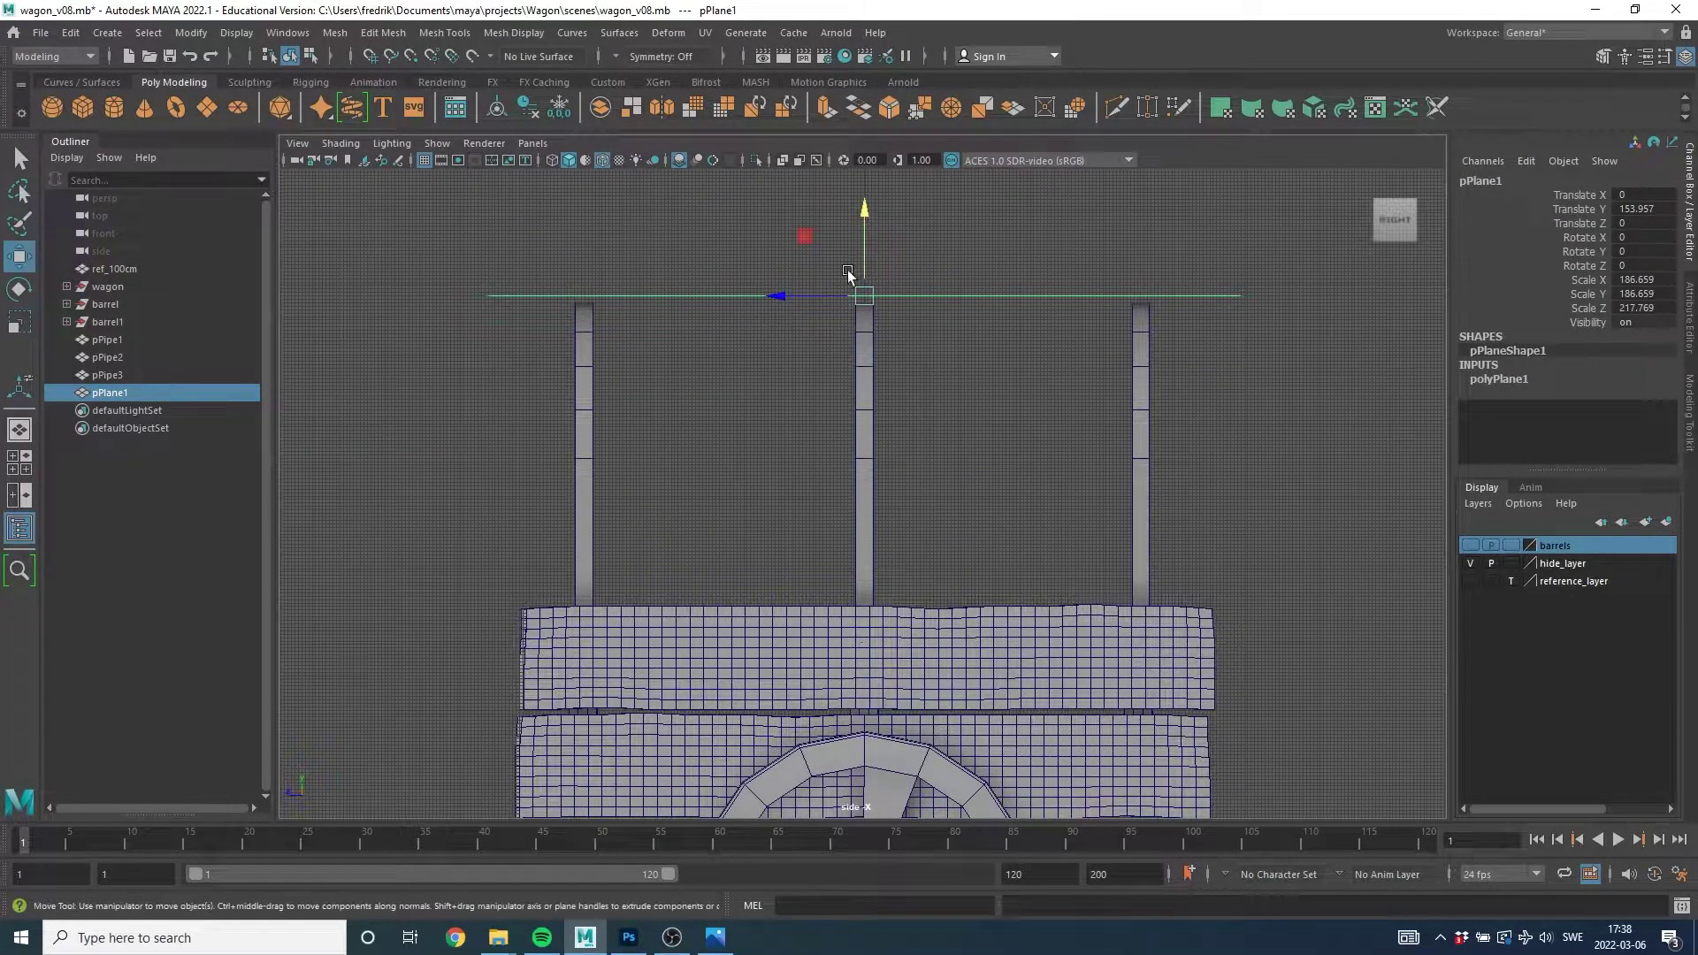
{"action": "left_click_drag", "start_coordinate": [777, 296], "coordinate": [820, 302]}
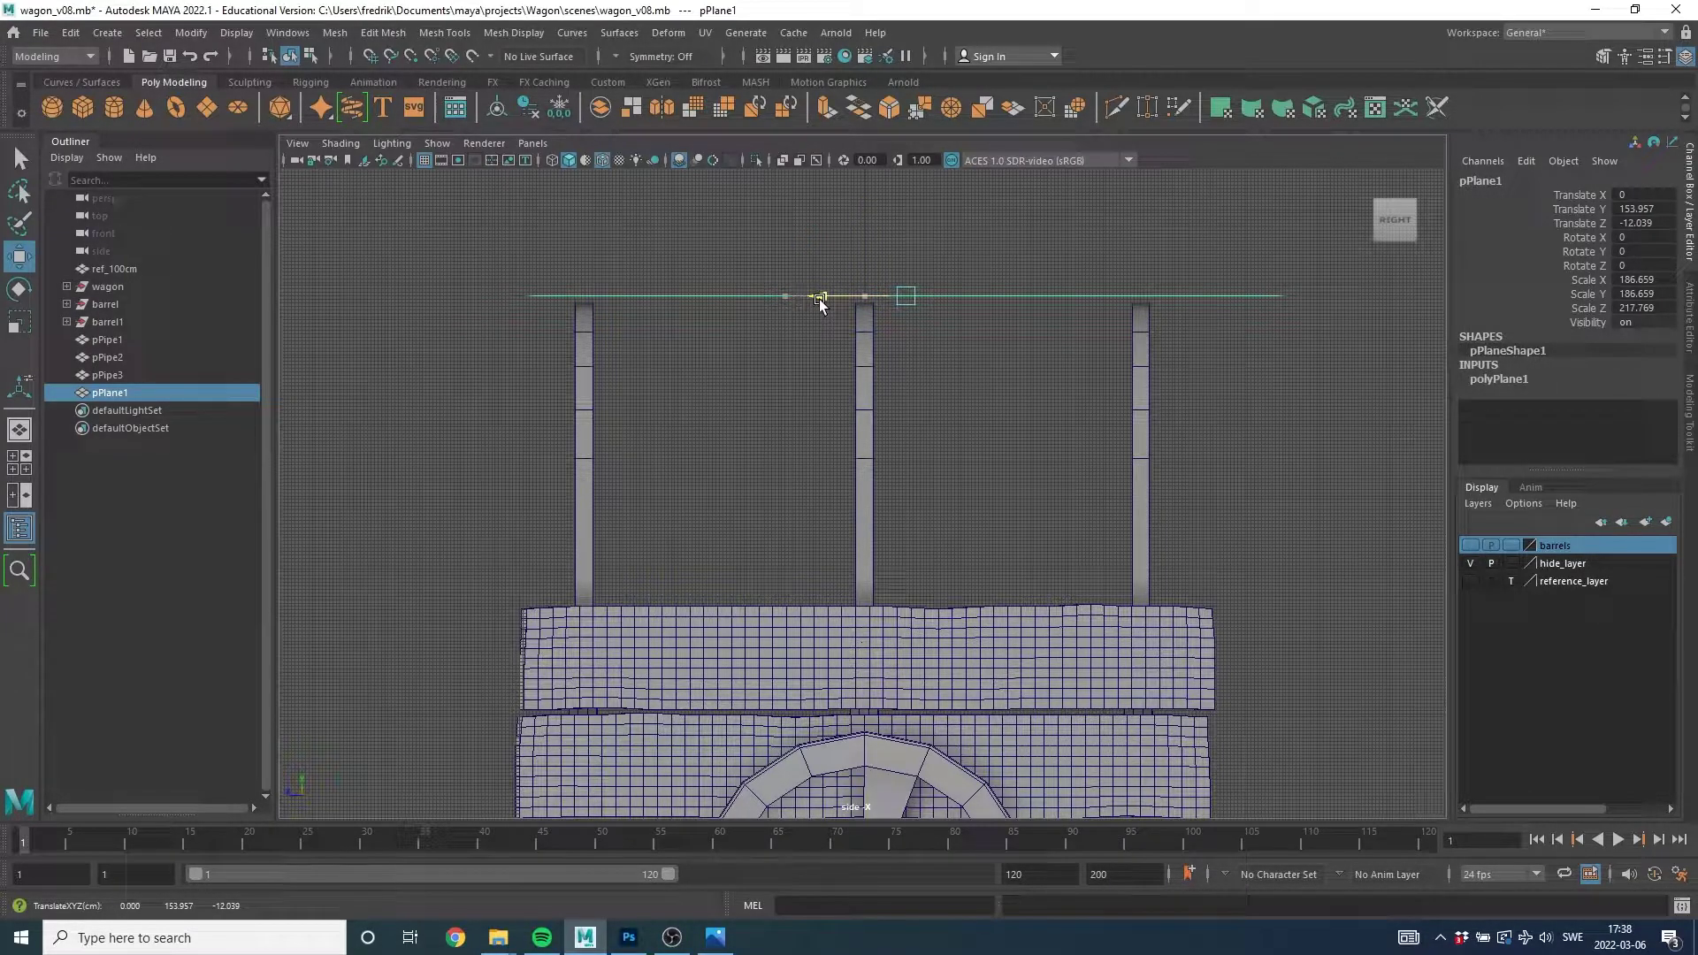
{"action": "left_click_drag", "start_coordinate": [820, 301], "coordinate": [816, 298]}
{"action": "scroll", "coordinate": [840, 283], "scroll_direction": "up", "scroll_amount": 2}
{"action": "middle_click_drag", "start_coordinate": [823, 268], "coordinate": [795, 522], "text": "alt"}
{"action": "scroll", "coordinate": [795, 522], "scroll_direction": "up", "scroll_amount": 3}
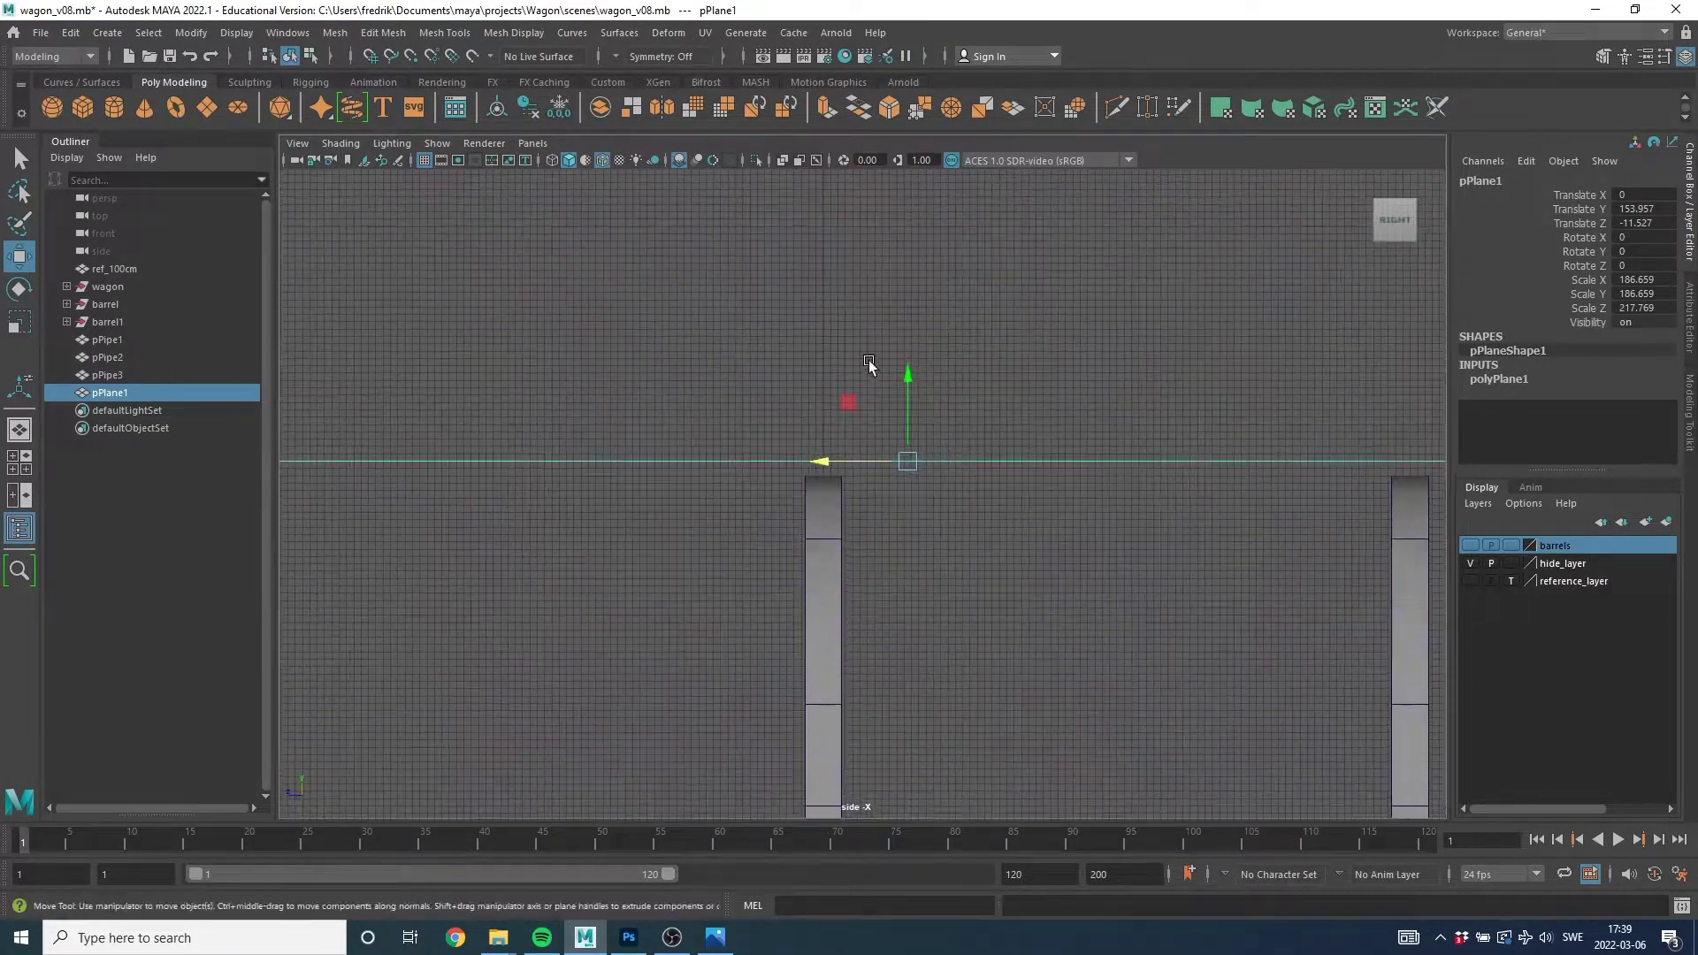
{"action": "left_click_drag", "start_coordinate": [906, 375], "coordinate": [908, 386]}
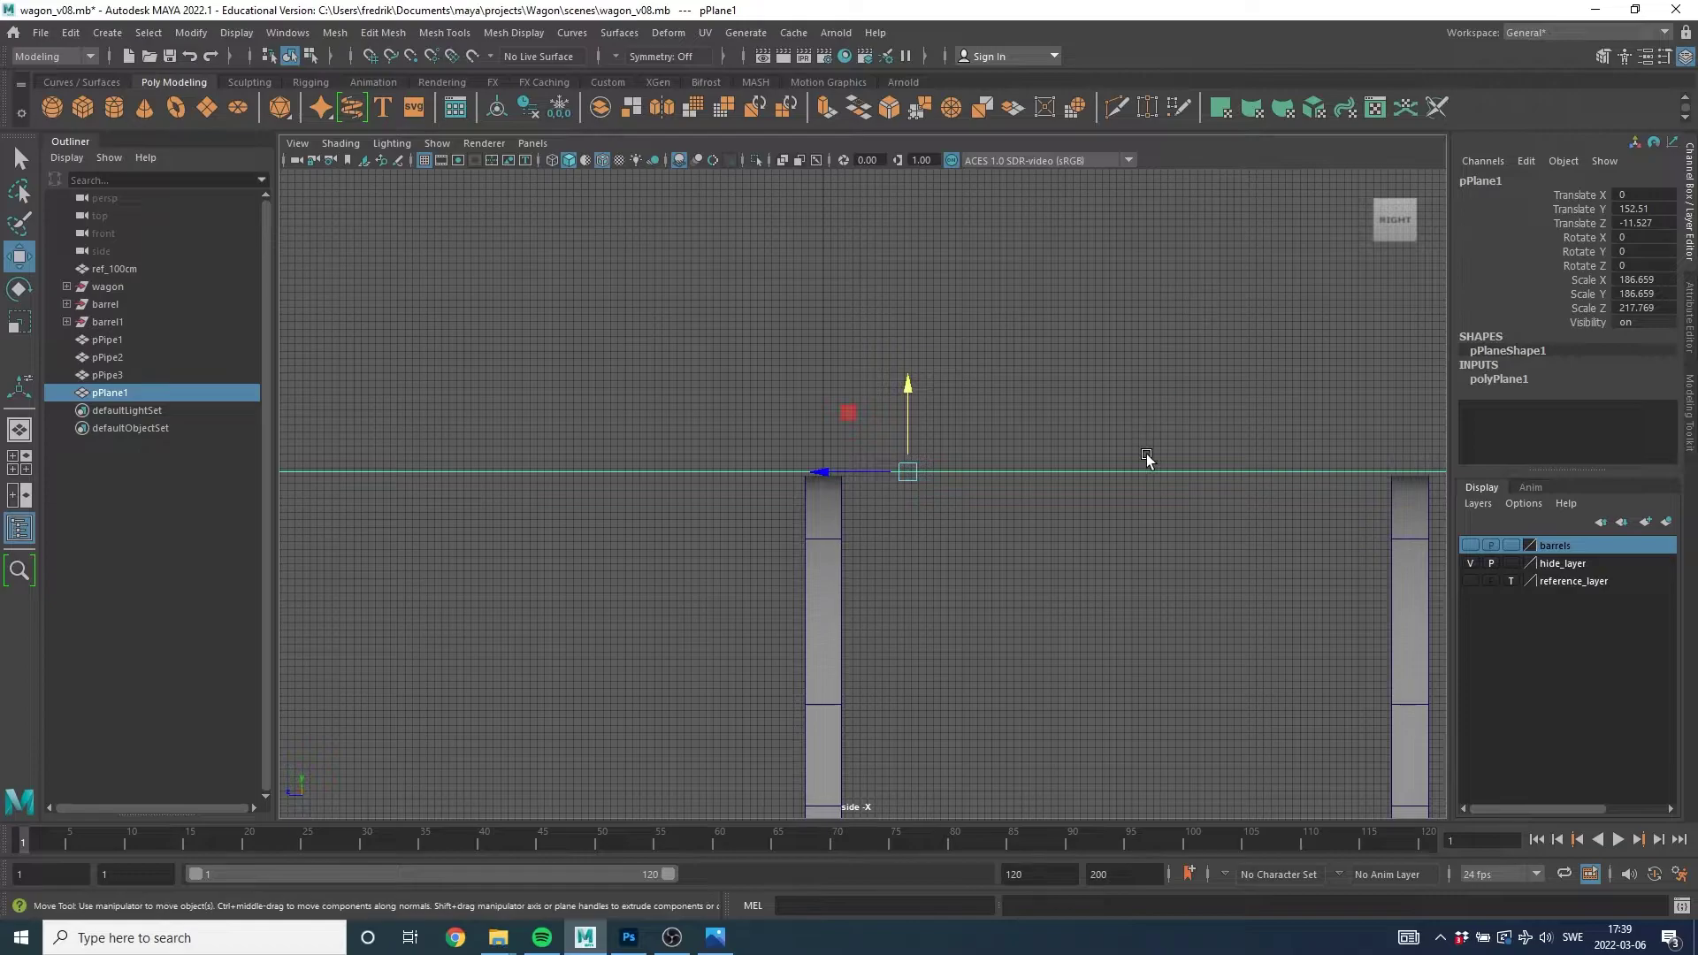
Return to the perspective view looking down on the plane, then bring up the reference photo.
{"action": "key", "text": "space"}
{"action": "key", "text": "space"}
{"action": "mouse_move", "coordinate": [1119, 310]}
{"action": "left_mouse_down", "text": "alt"}
{"action": "mouse_move", "coordinate": [1186, 330]}
{"action": "mouse_move", "coordinate": [1046, 372]}
{"action": "left_mouse_up", "text": "alt"}
{"action": "key", "text": "alt+Tab"}
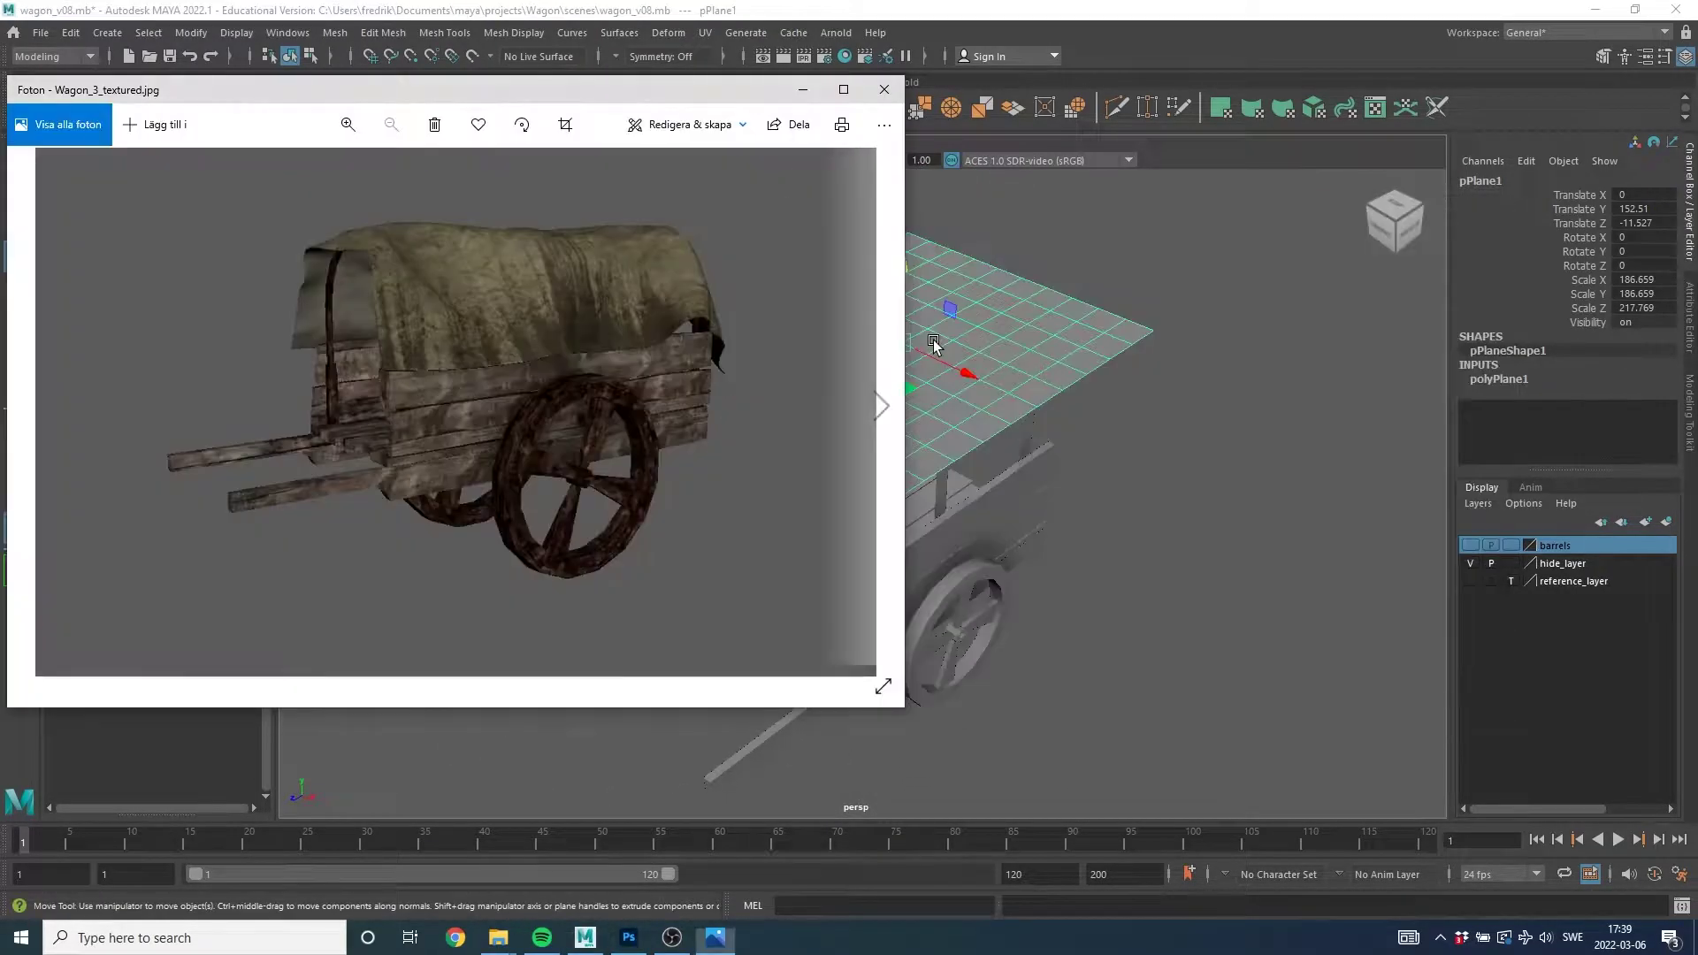
View the wireframe reference Wagon_3.jpg in Photos, then bring Maya back to the front.
{"action": "left_click", "coordinate": [34, 405]}
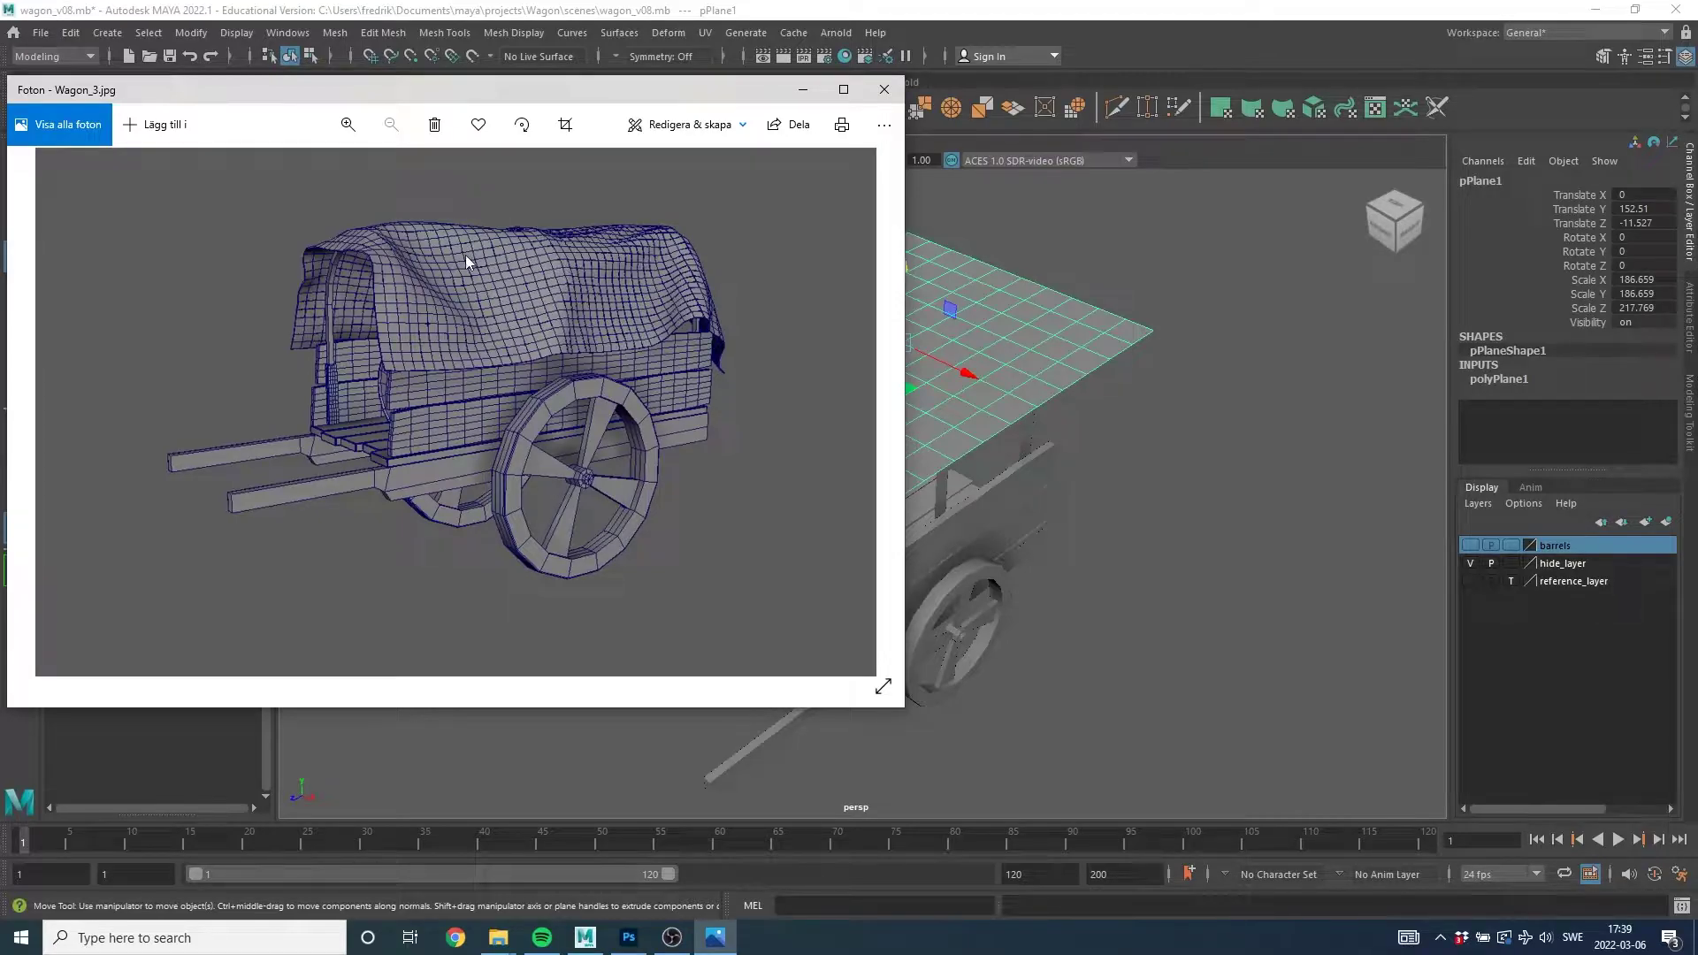
{"action": "left_click", "coordinate": [1160, 166]}
{"action": "left_click_drag", "start_coordinate": [872, 487], "coordinate": [1255, 444], "text": "alt"}
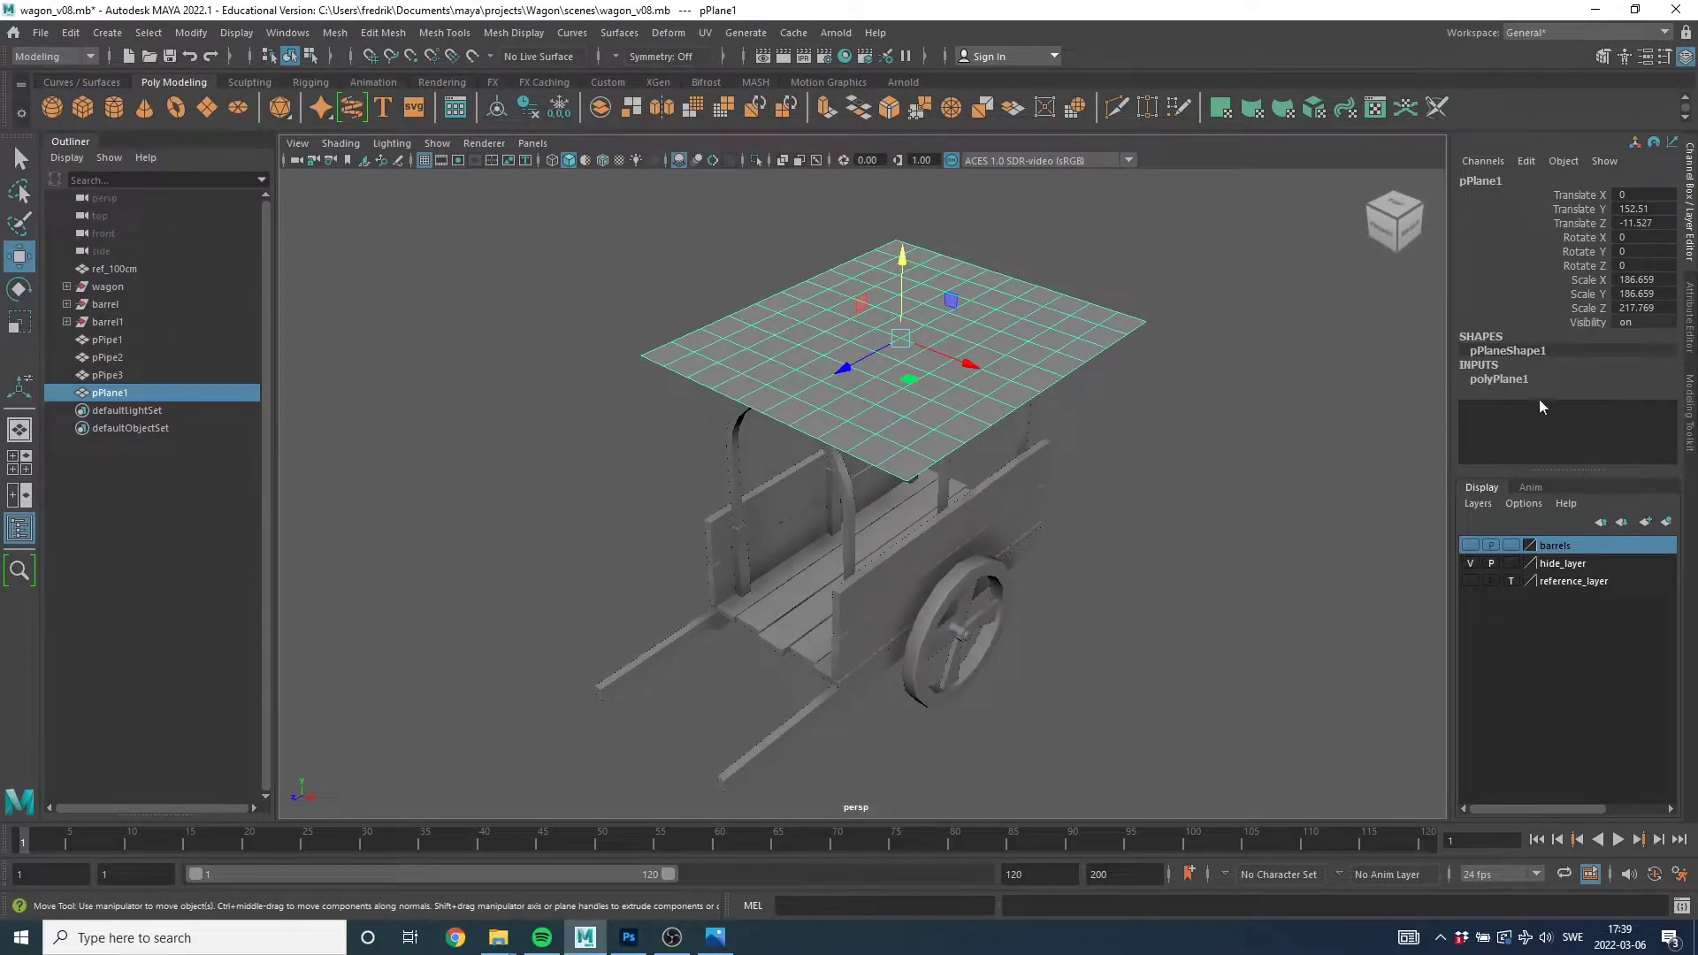
Set polyPlane1's Subdivisions Width and Subdivisions Height to 50 each.
{"action": "left_click", "coordinate": [1504, 382]}
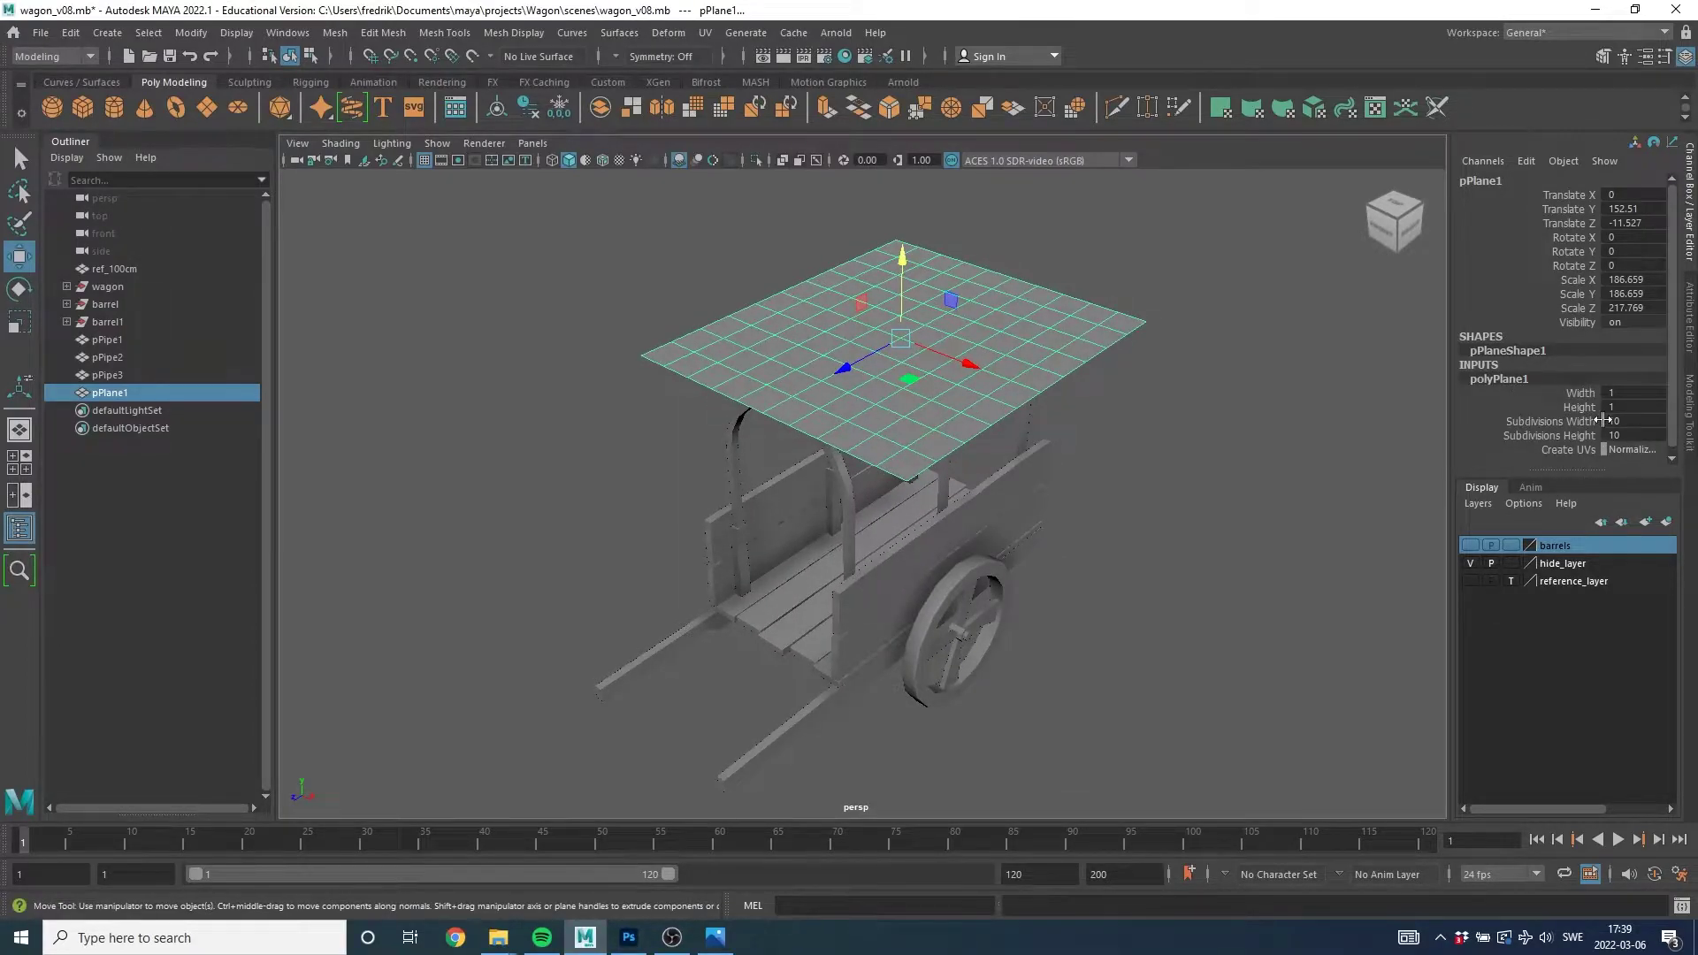
{"action": "middle_click_drag", "start_coordinate": [1617, 422], "coordinate": [1663, 422]}
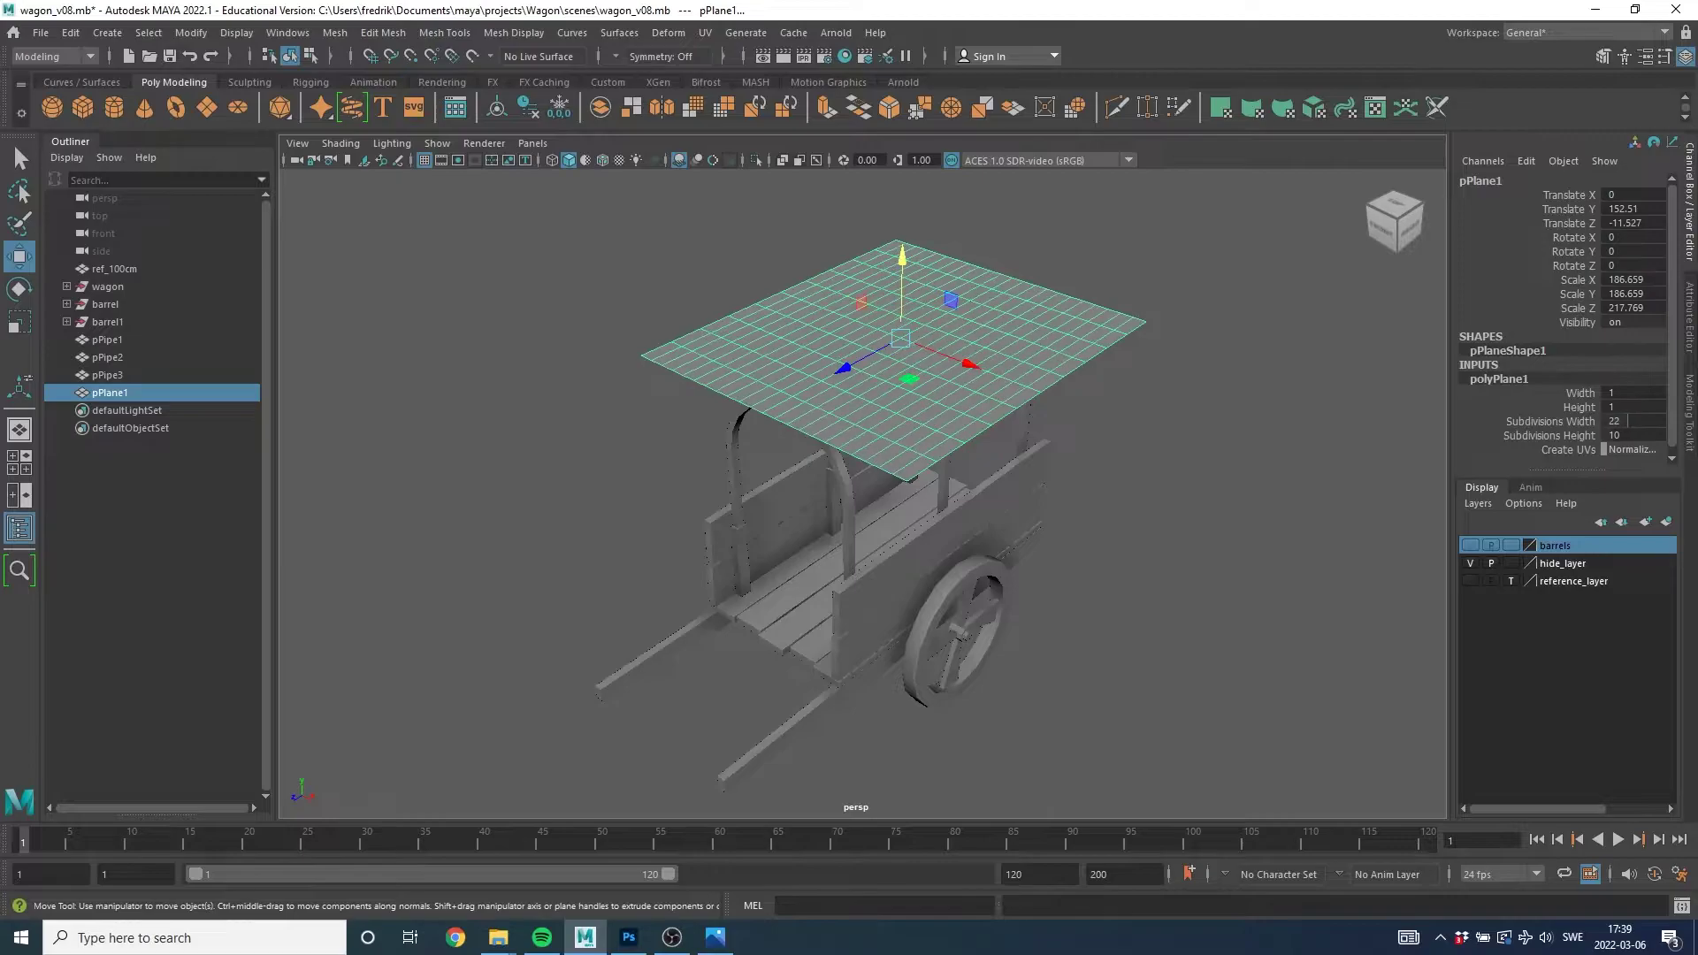
{"action": "double_click", "coordinate": [1630, 420]}
{"action": "type", "text": "50"}
{"action": "key", "text": "Return"}
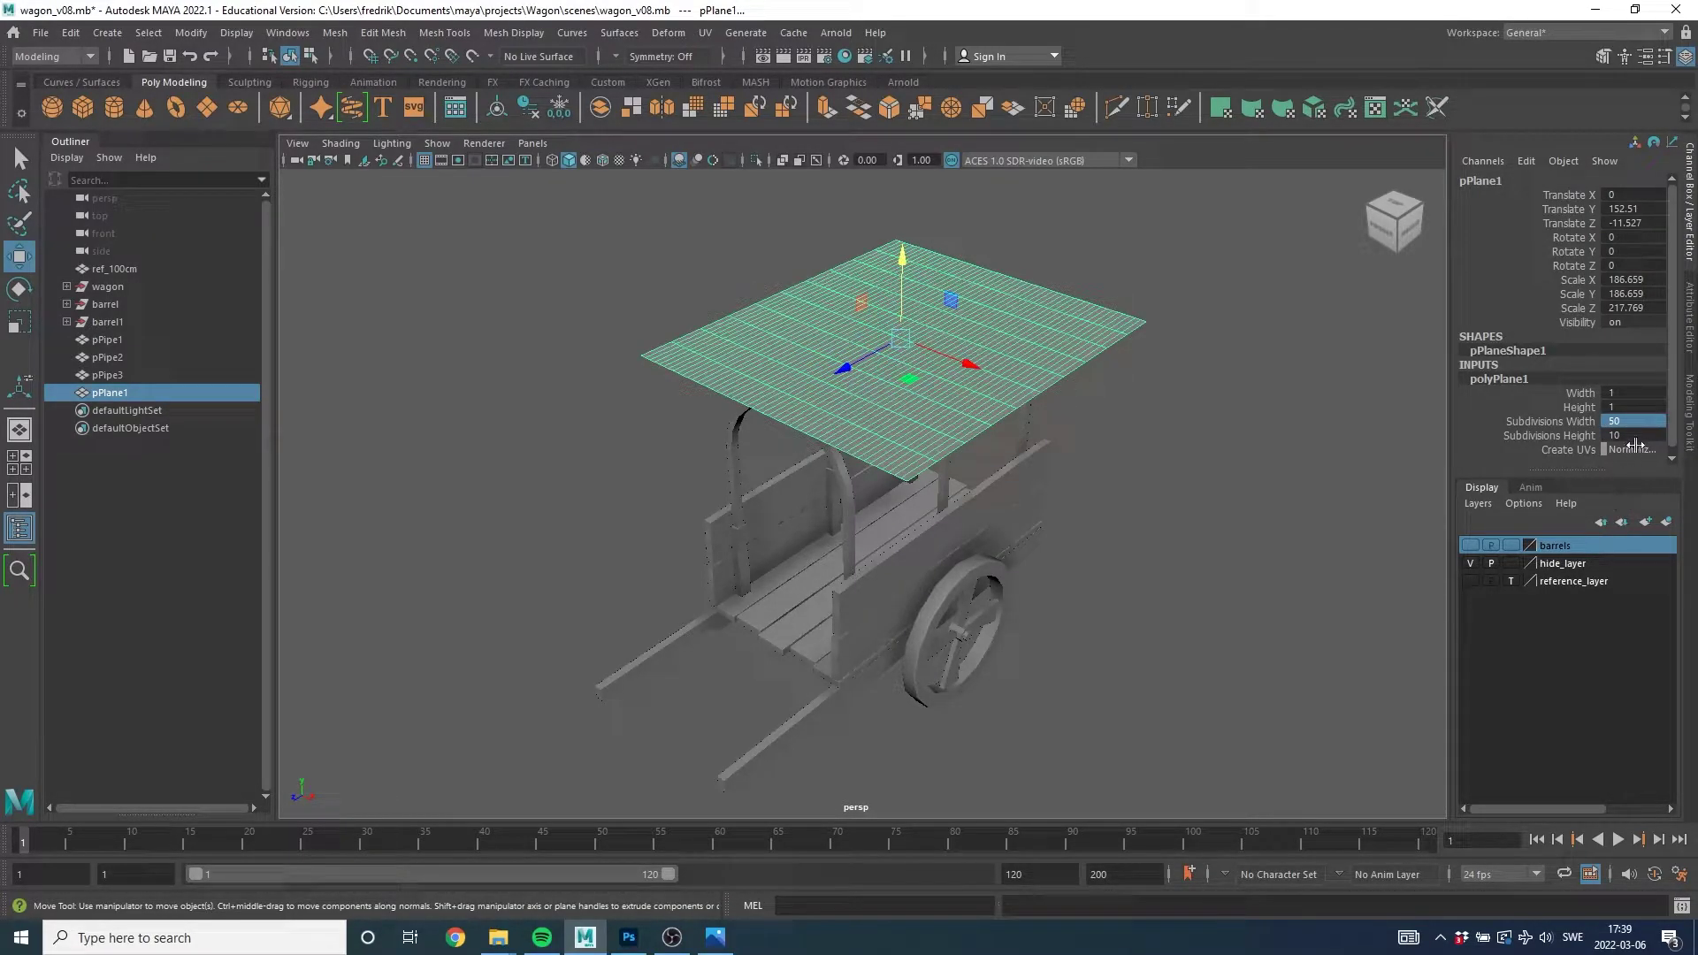
{"action": "double_click", "coordinate": [1641, 435]}
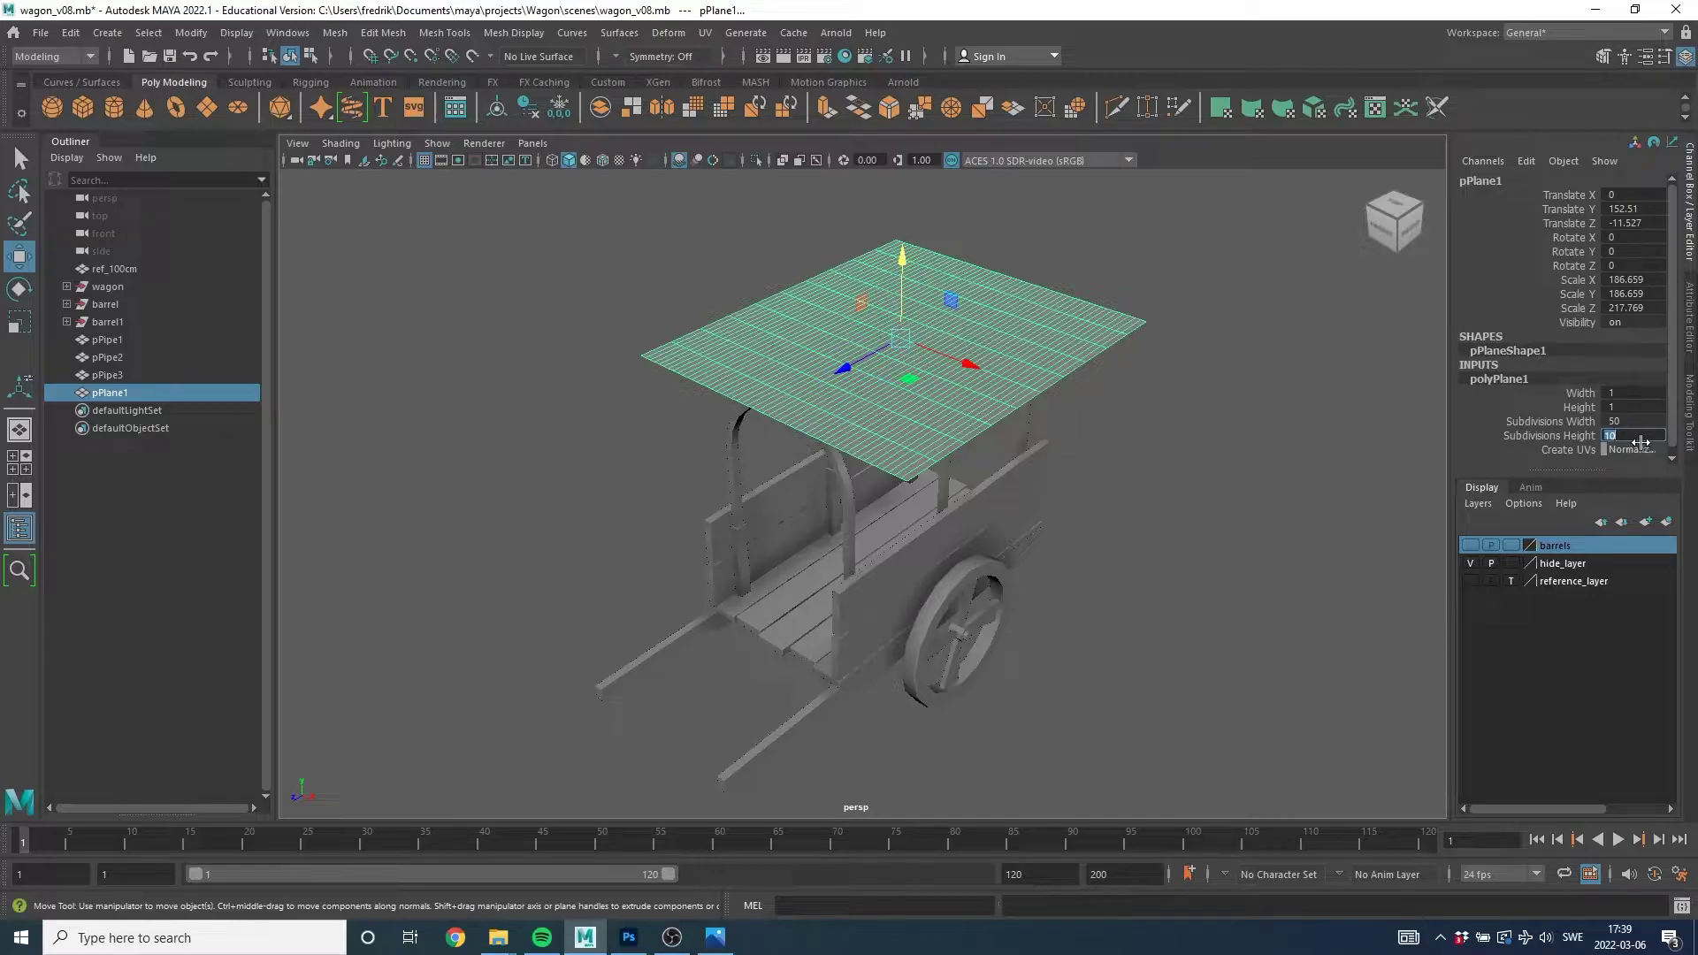
{"action": "type", "text": "50"}
{"action": "key", "text": "Return"}
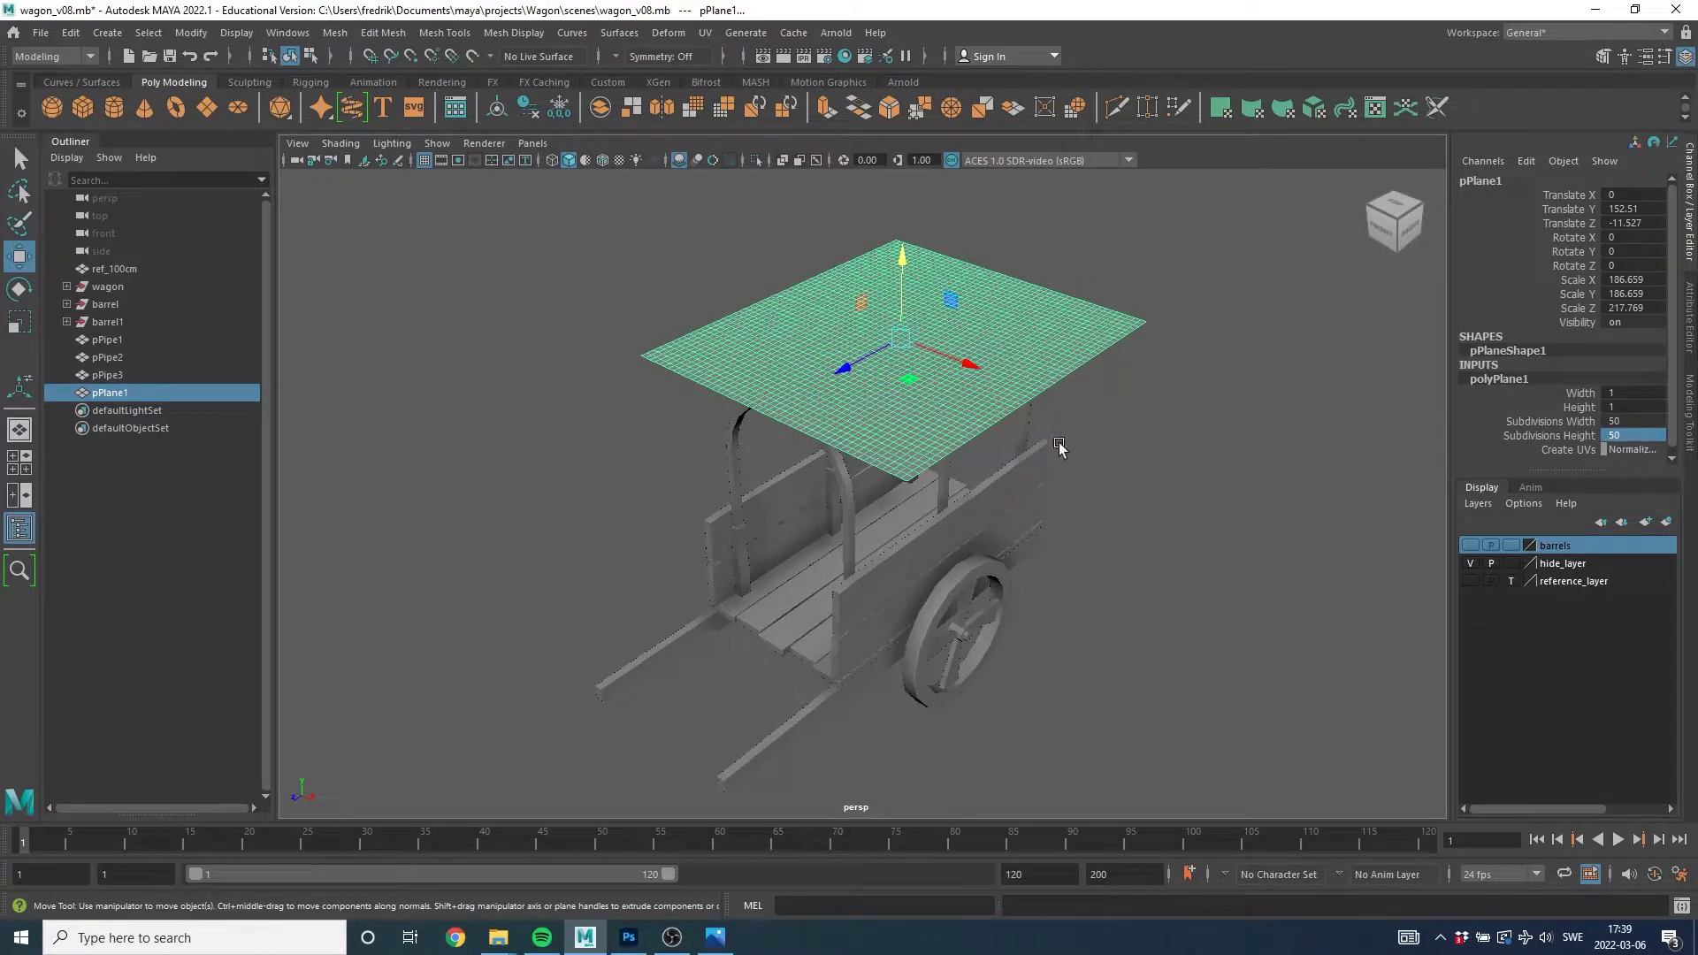
{"action": "mouse_move", "coordinate": [1060, 453]}
{"action": "left_mouse_down", "text": "alt"}
{"action": "mouse_move", "coordinate": [966, 442]}
{"action": "mouse_move", "coordinate": [1024, 405]}
{"action": "left_mouse_up", "text": "alt"}
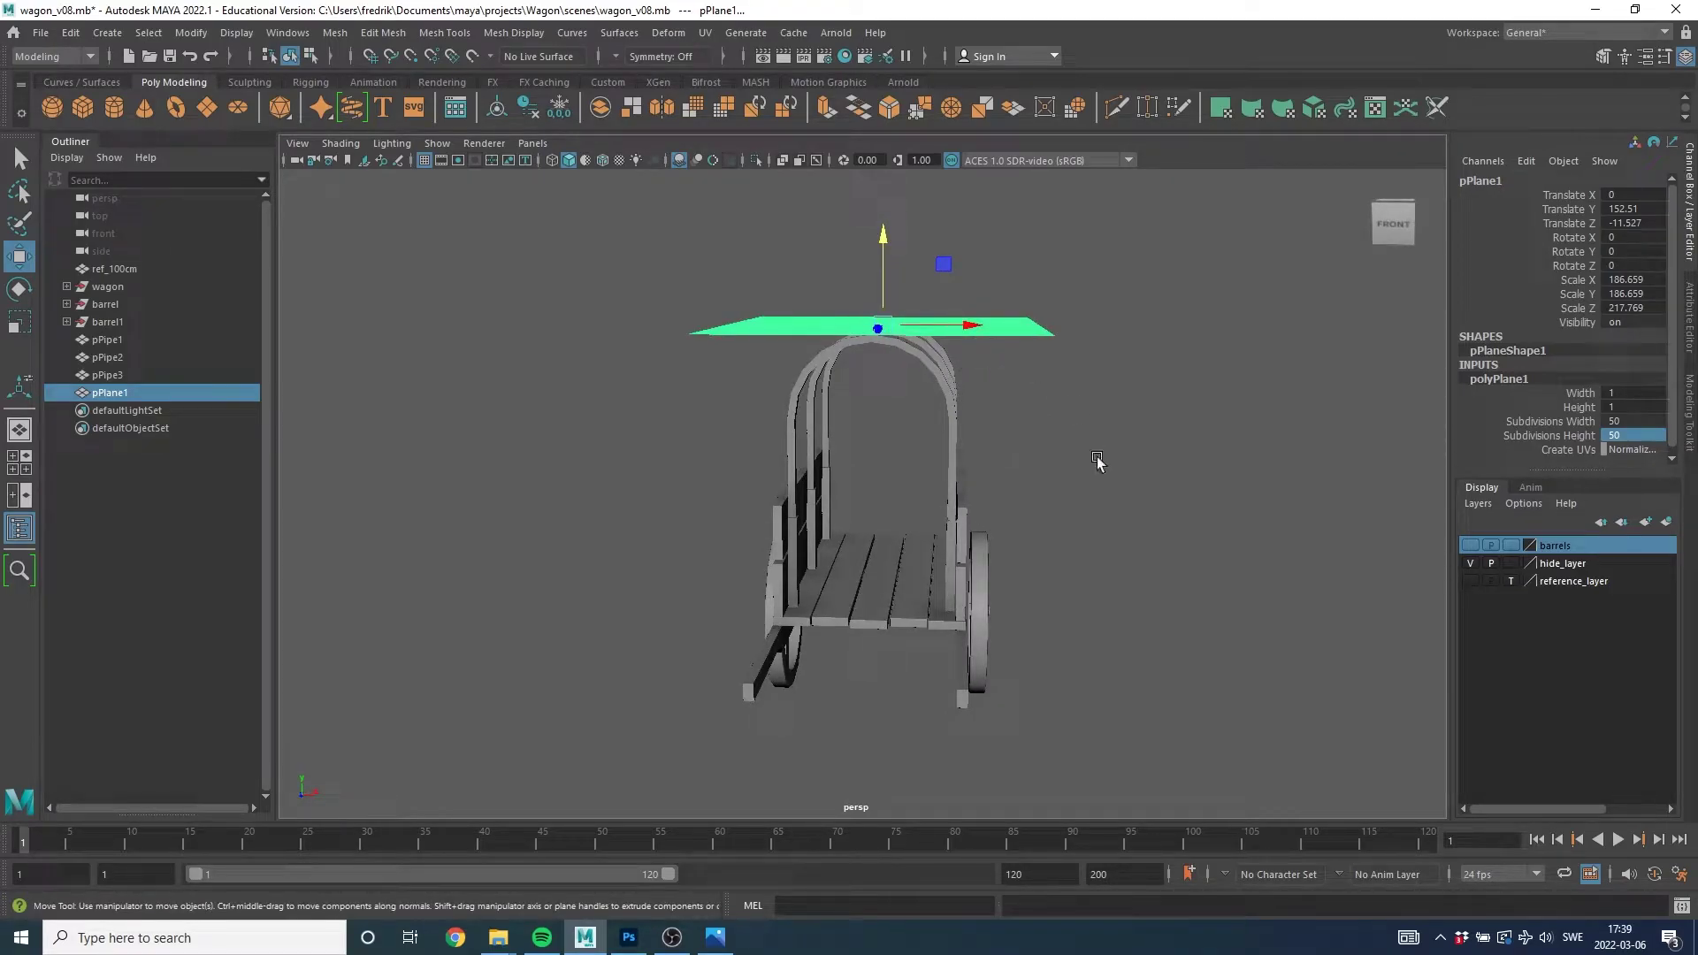
Maximise the front view and scale the plane wider across the wagon.
{"action": "left_click_drag", "start_coordinate": [1107, 502], "coordinate": [1118, 443], "text": "alt"}
{"action": "key", "text": "space"}
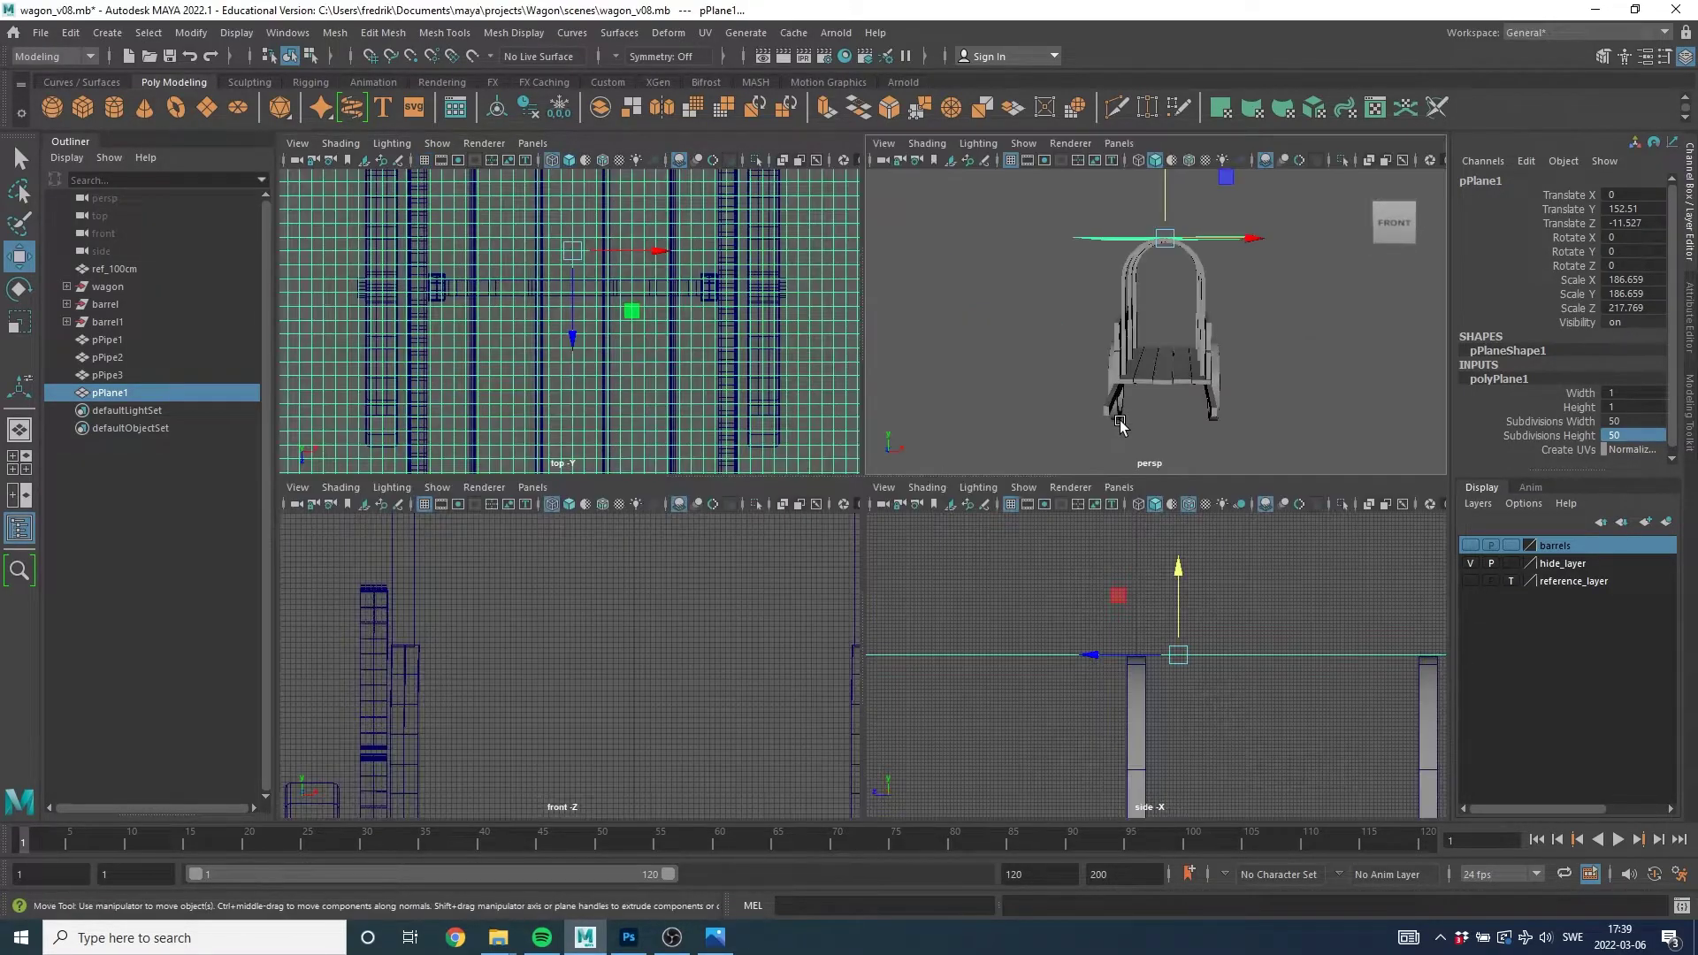
{"action": "key", "text": "space"}
{"action": "scroll", "coordinate": [970, 609], "scroll_direction": "down", "scroll_amount": 3}
{"action": "scroll", "coordinate": [673, 534], "scroll_direction": "down", "scroll_amount": 3}
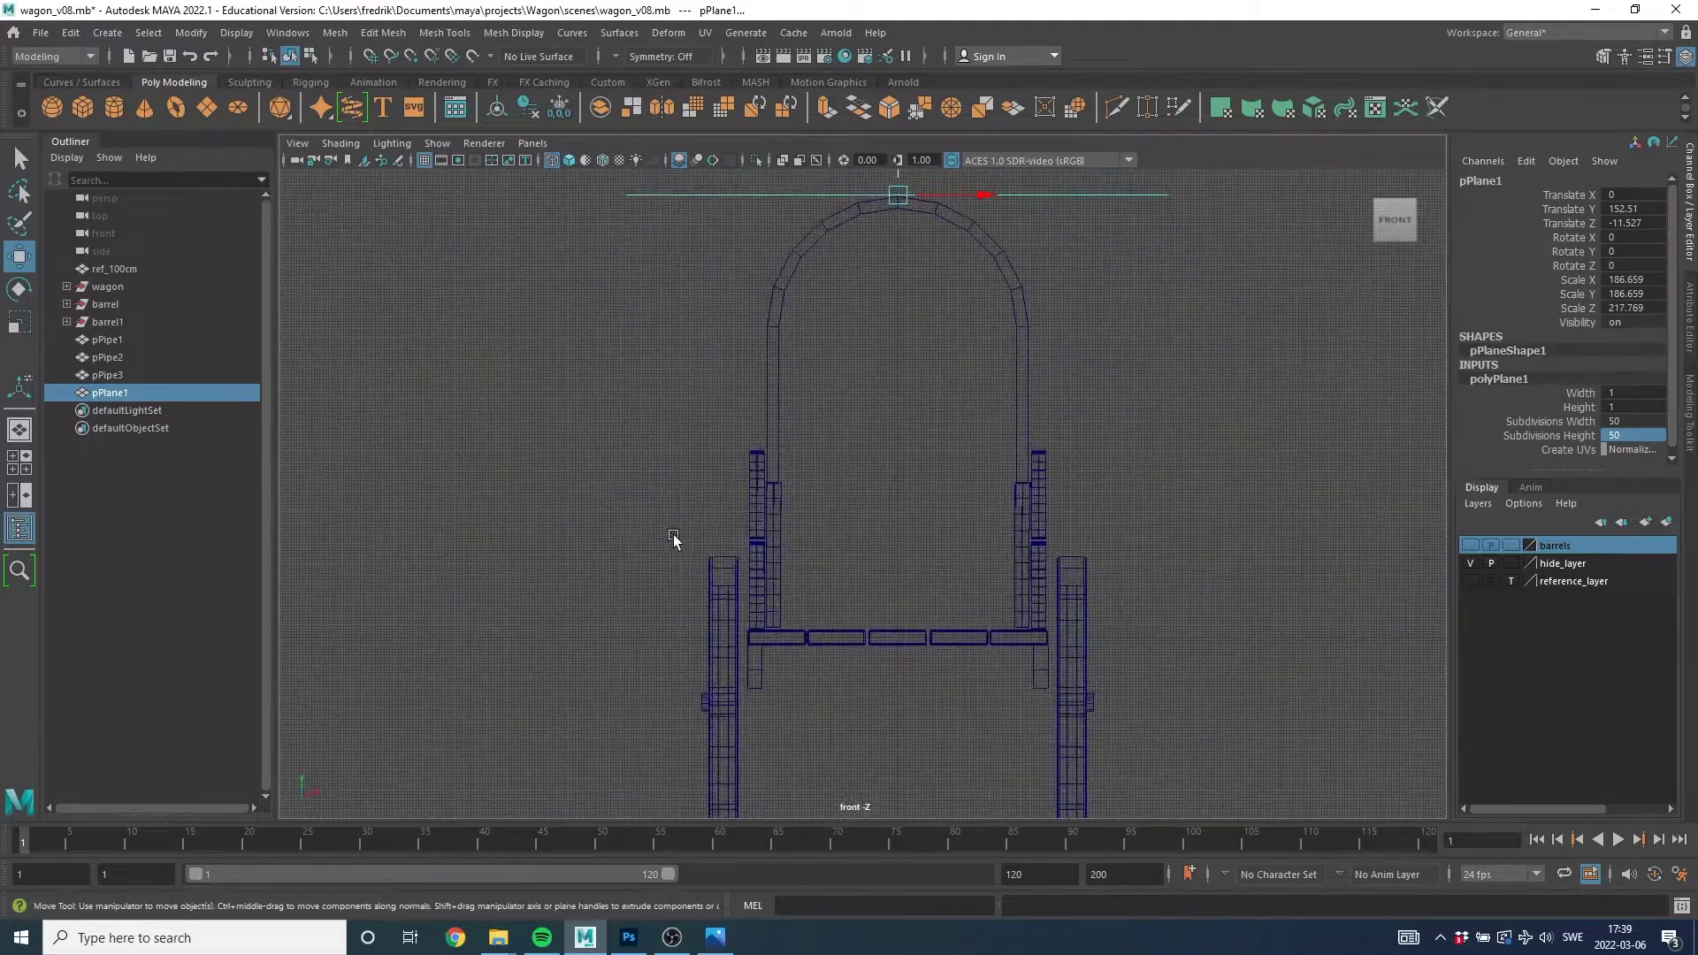
{"action": "key", "text": "w"}
{"action": "scroll", "coordinate": [911, 518], "scroll_direction": "down", "scroll_amount": 1}
{"action": "scroll", "coordinate": [898, 526], "scroll_direction": "down", "scroll_amount": 1}
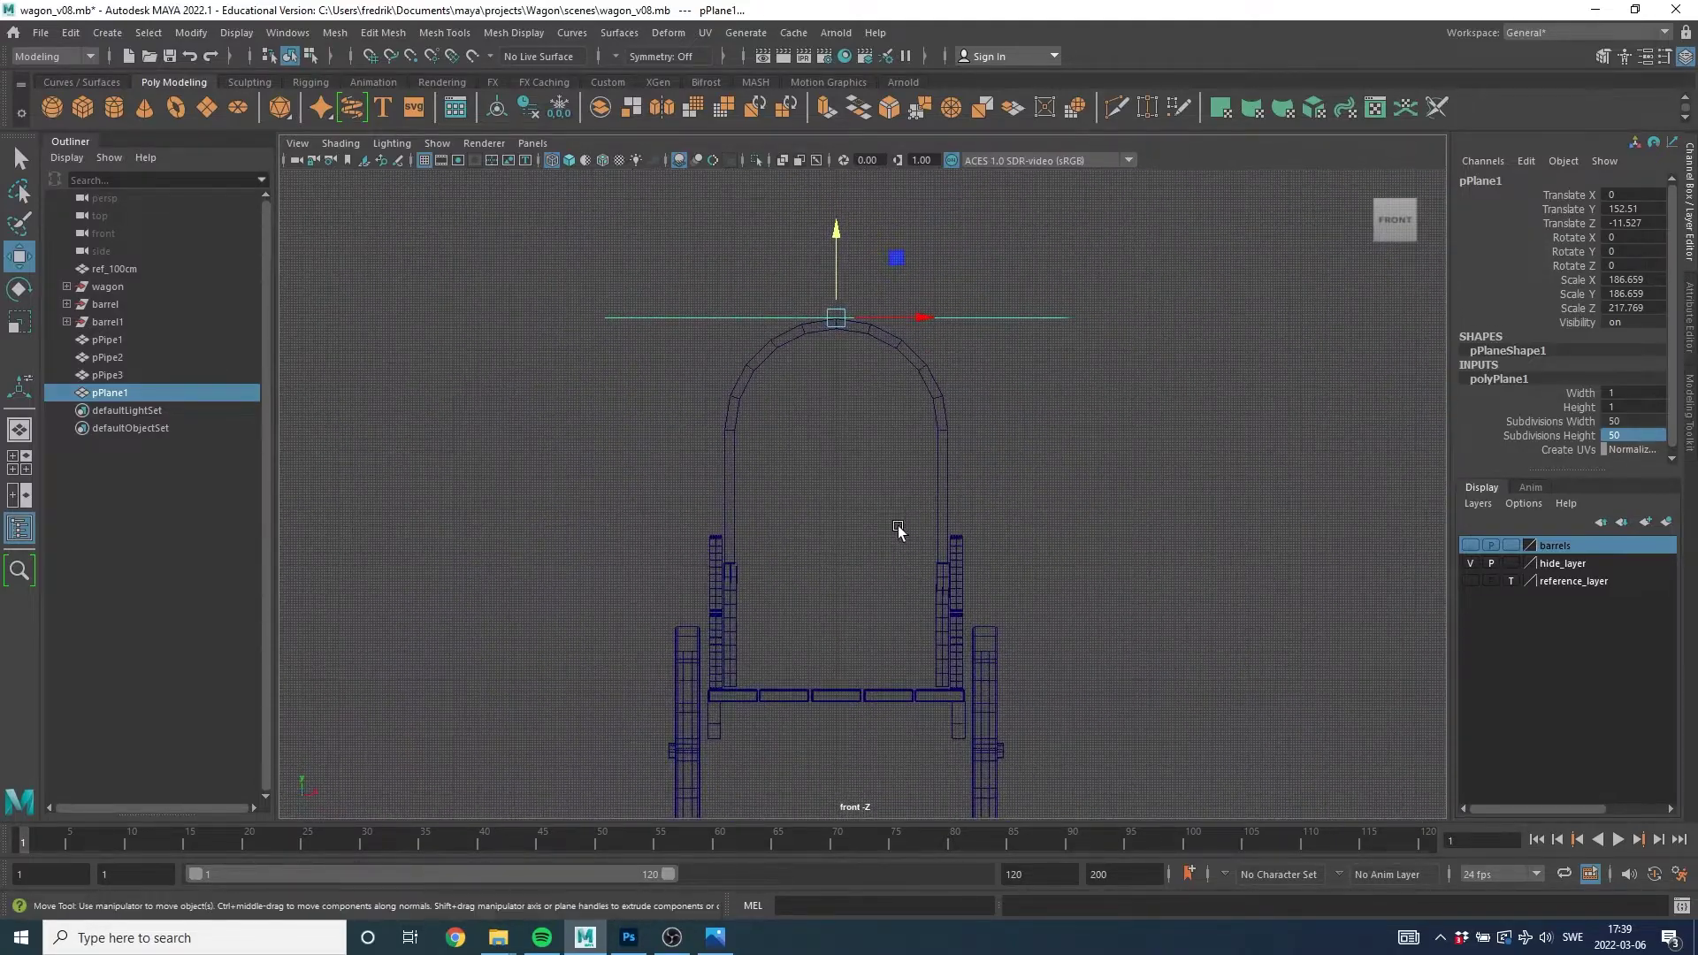
{"action": "scroll", "coordinate": [857, 536], "scroll_direction": "down", "scroll_amount": 1}
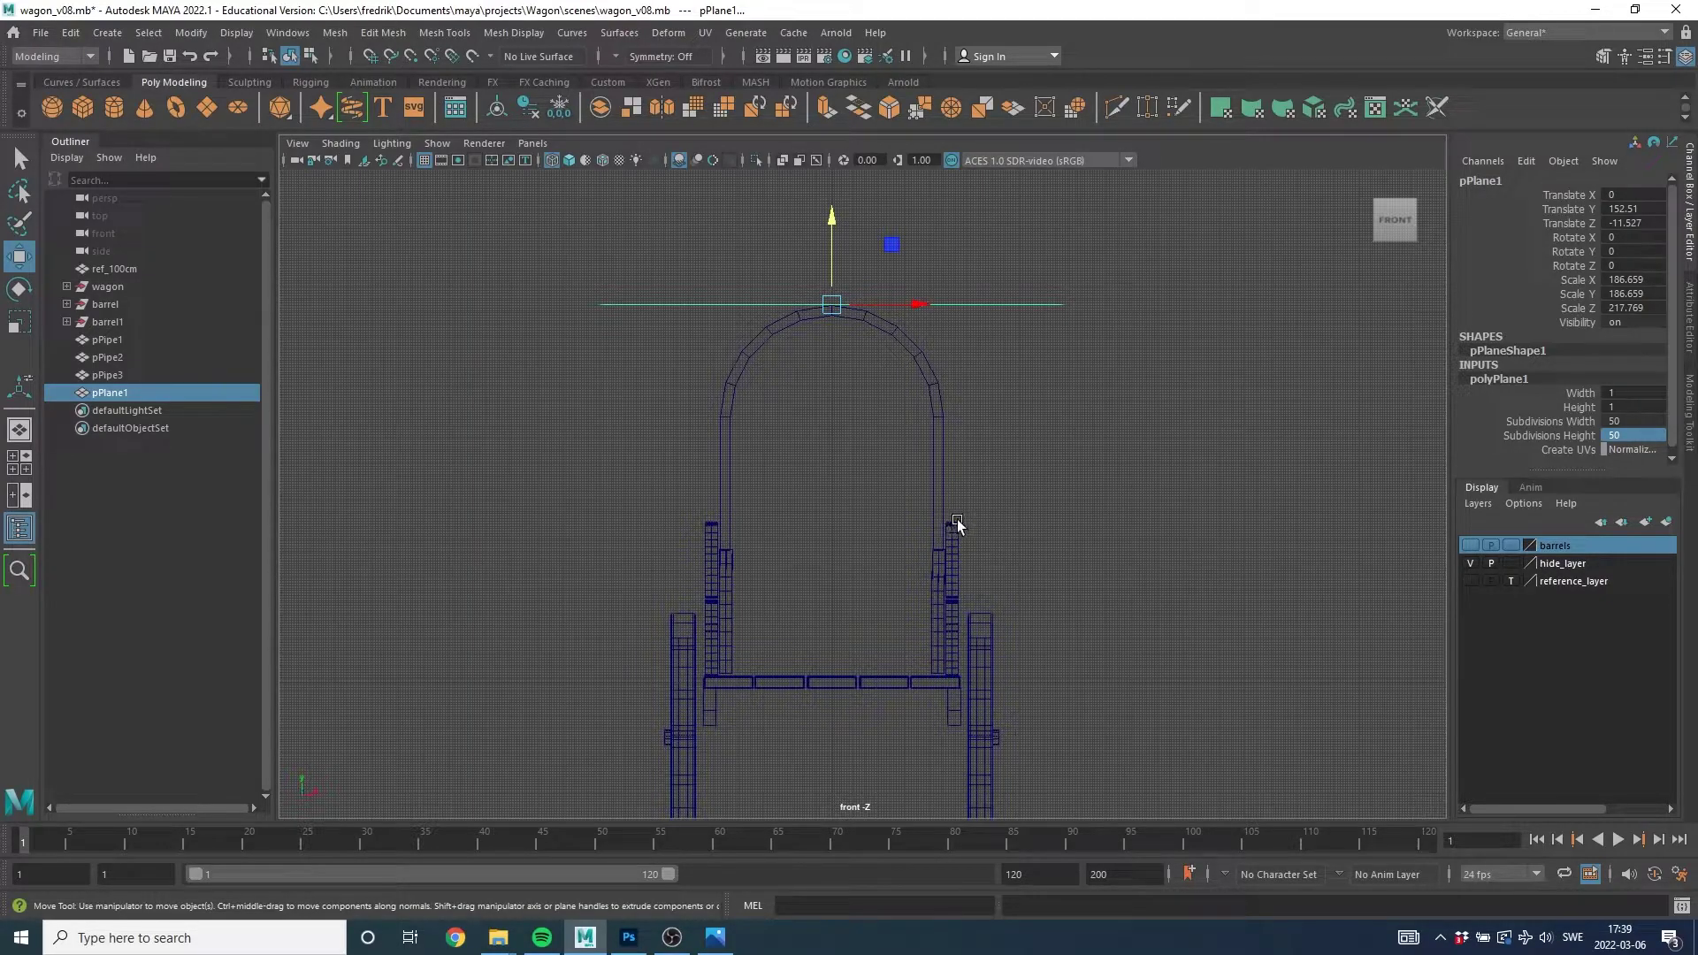
{"action": "key", "text": "r"}
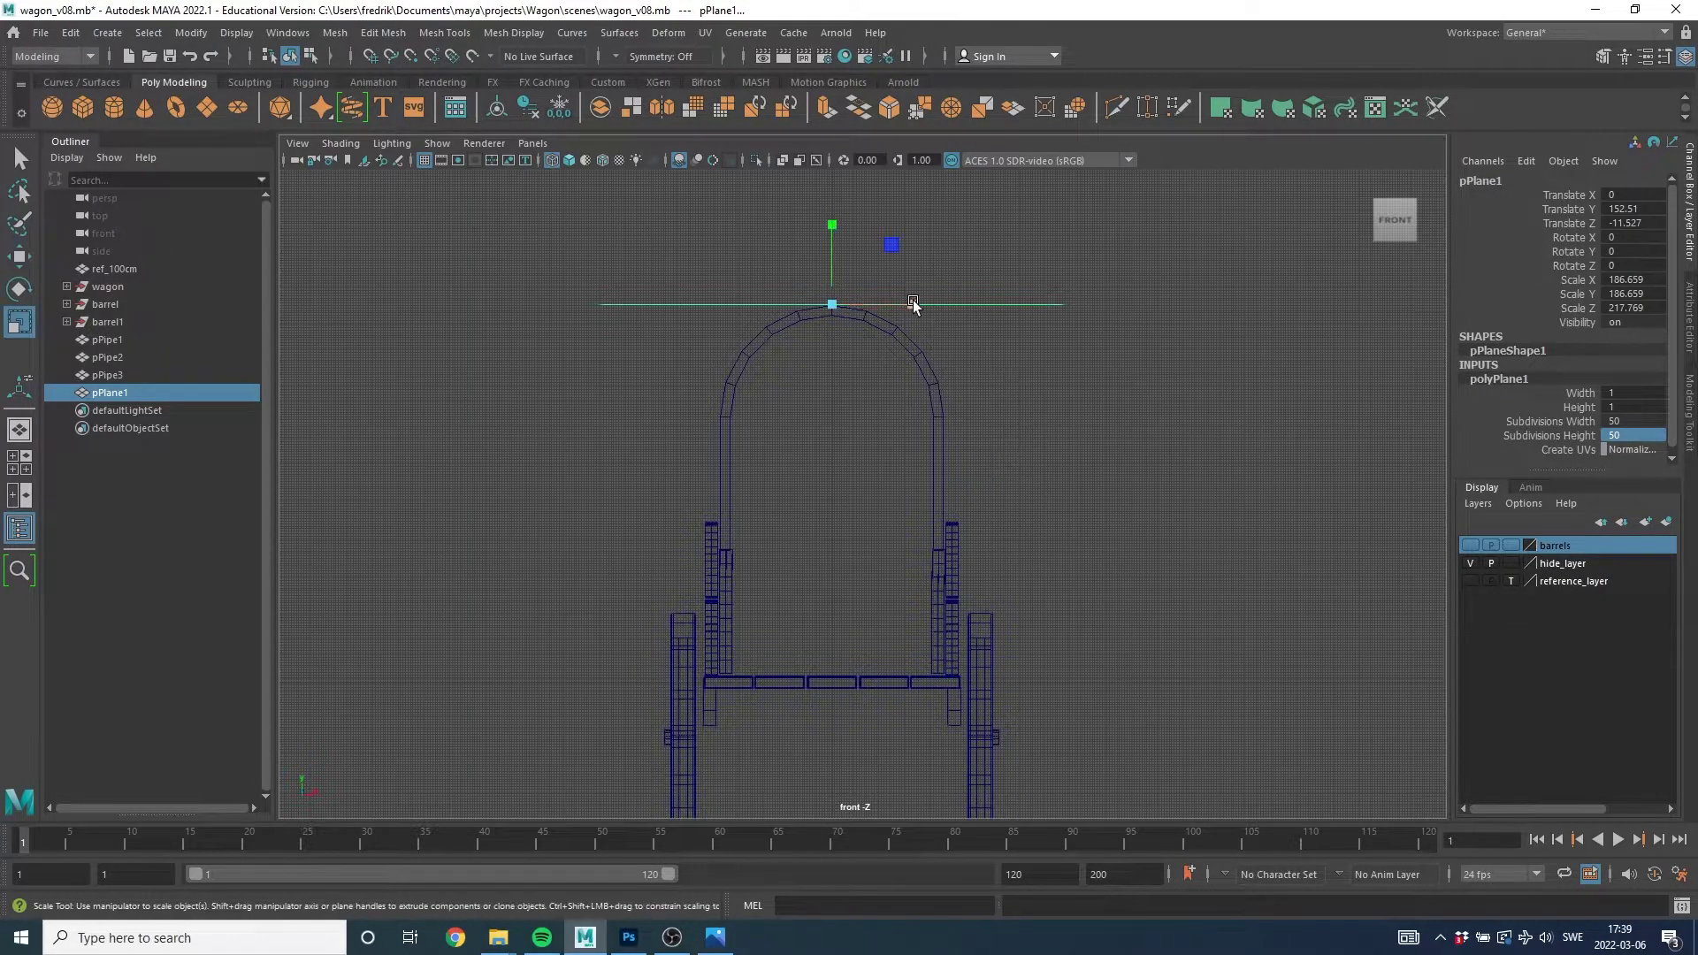
{"action": "left_click_drag", "start_coordinate": [911, 305], "coordinate": [943, 304]}
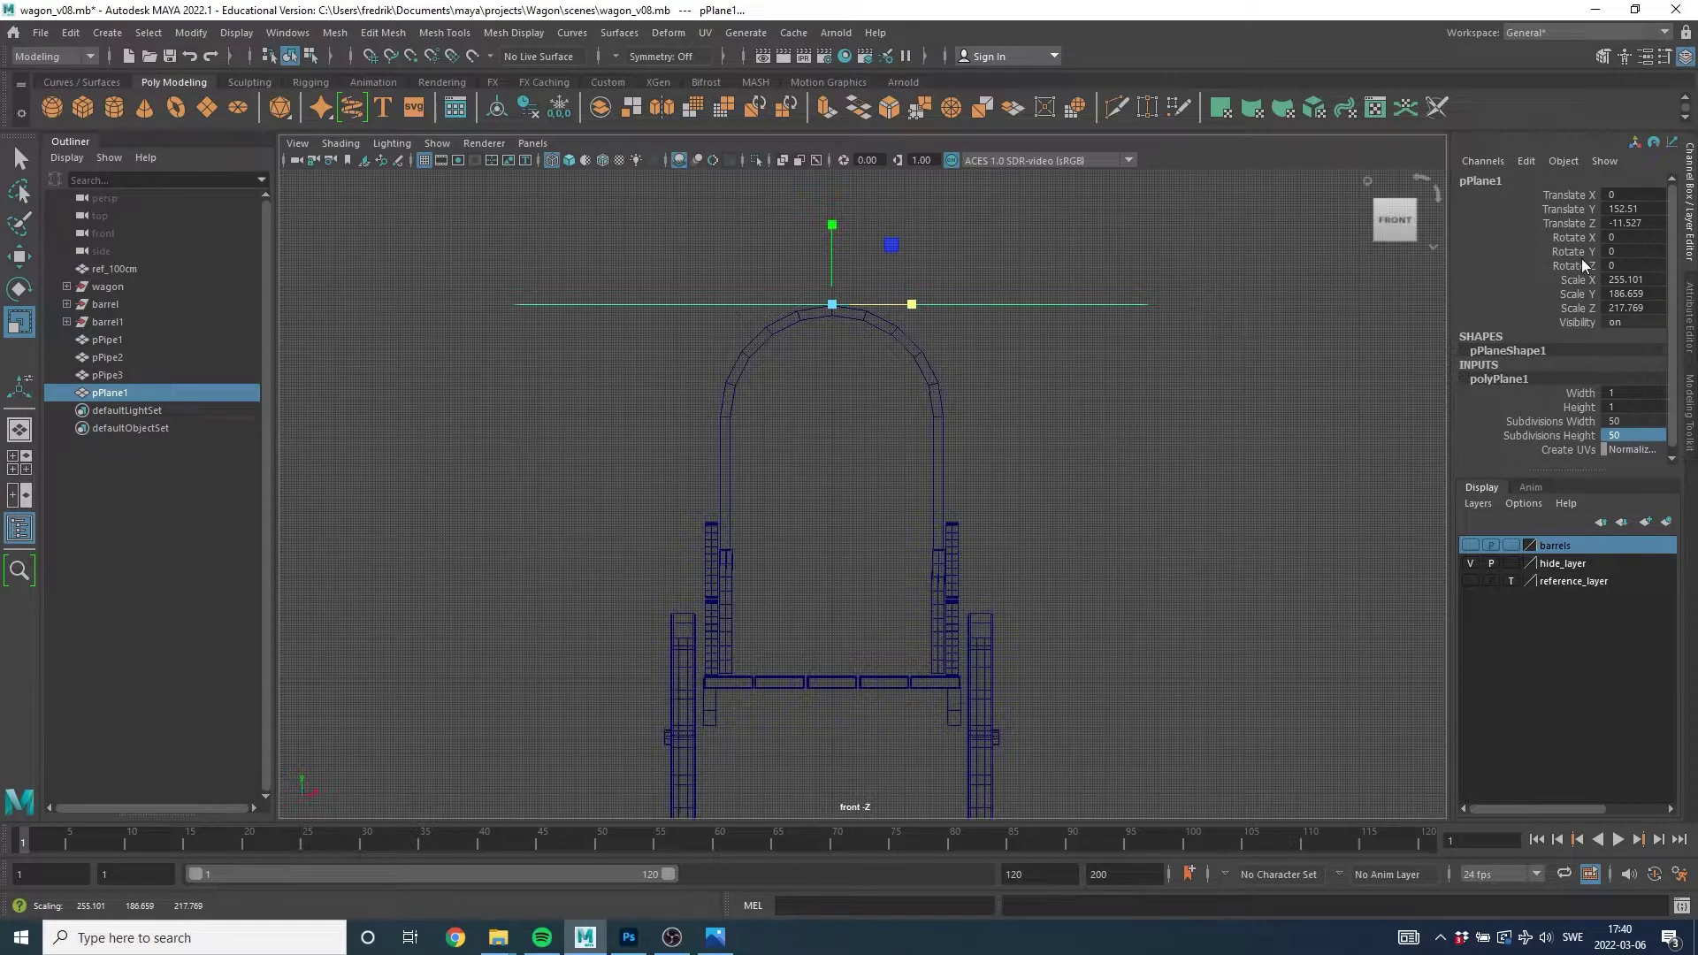
Set the plane's Scale Z to 217.769 and Scale X to 255, then reselect it in perspective.
{"action": "double_click", "coordinate": [1652, 308]}
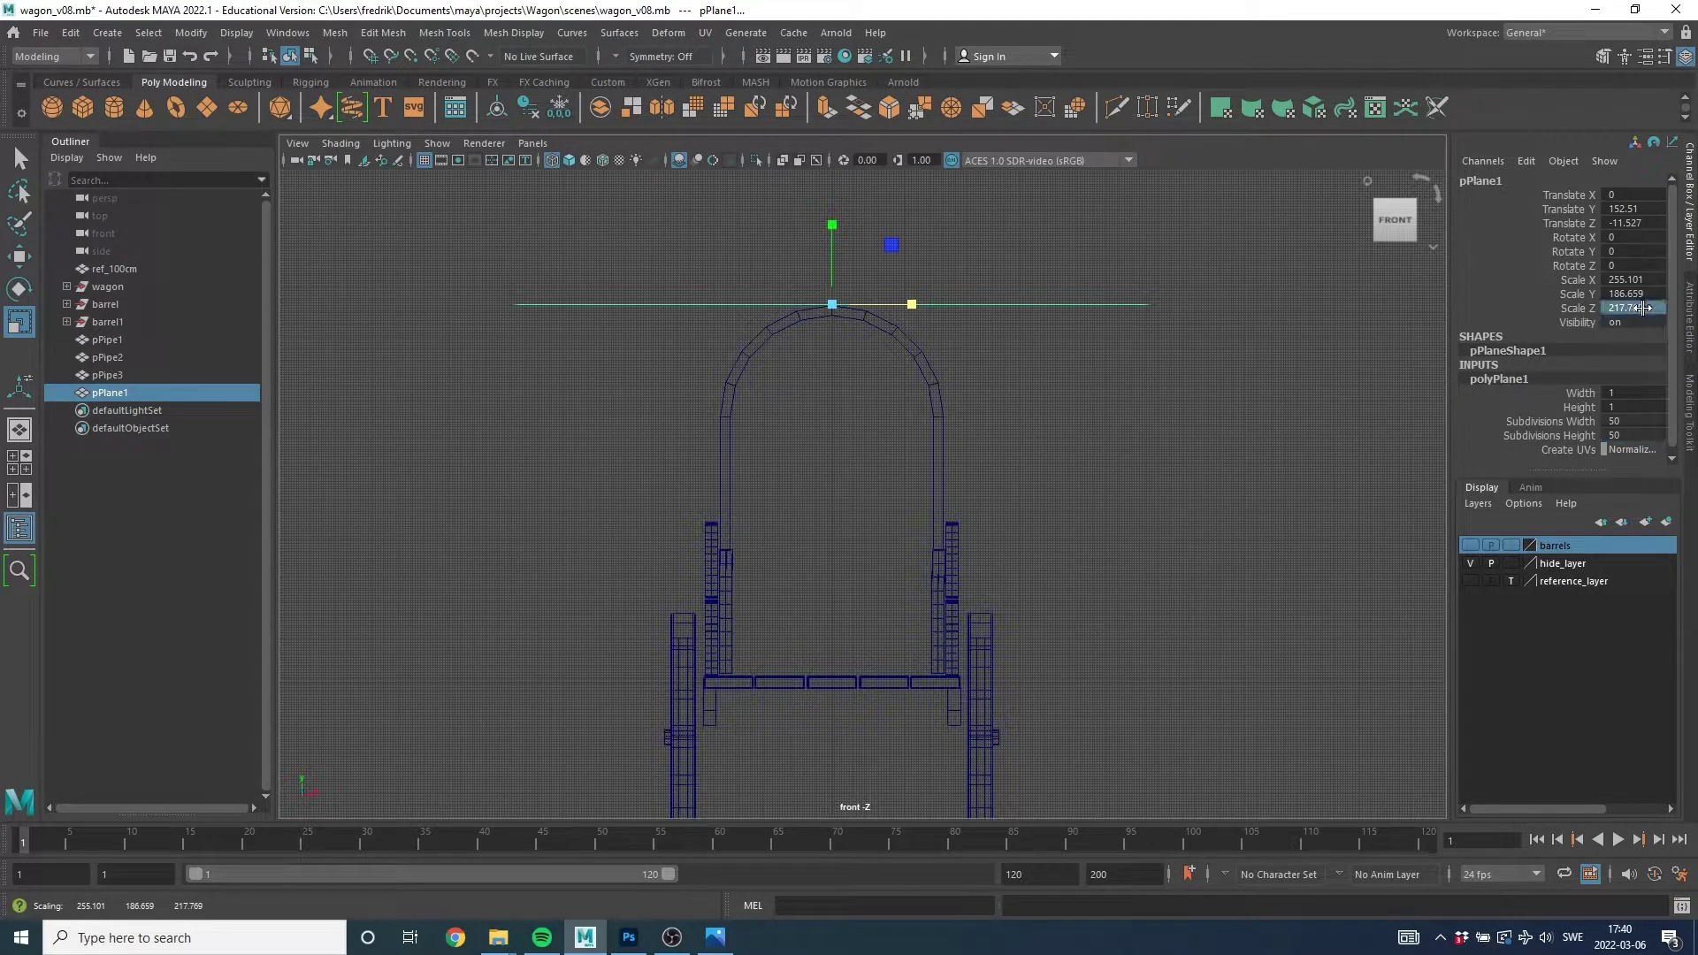
{"action": "key", "text": "Return"}
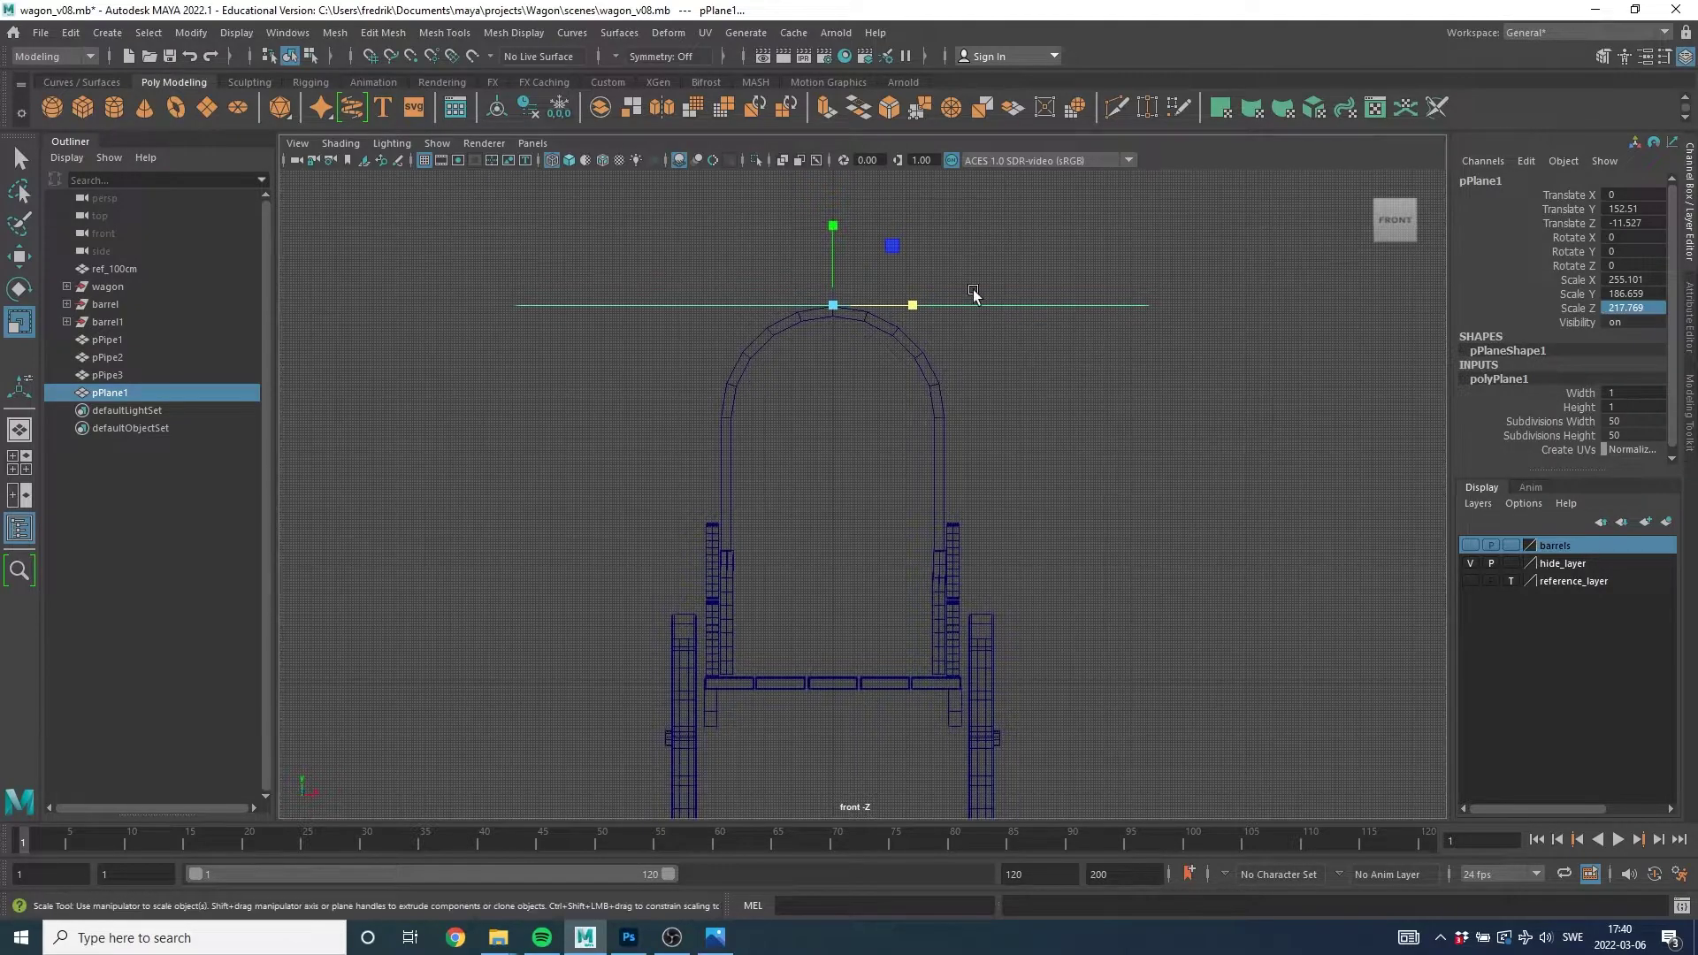
{"action": "double_click", "coordinate": [1639, 279]}
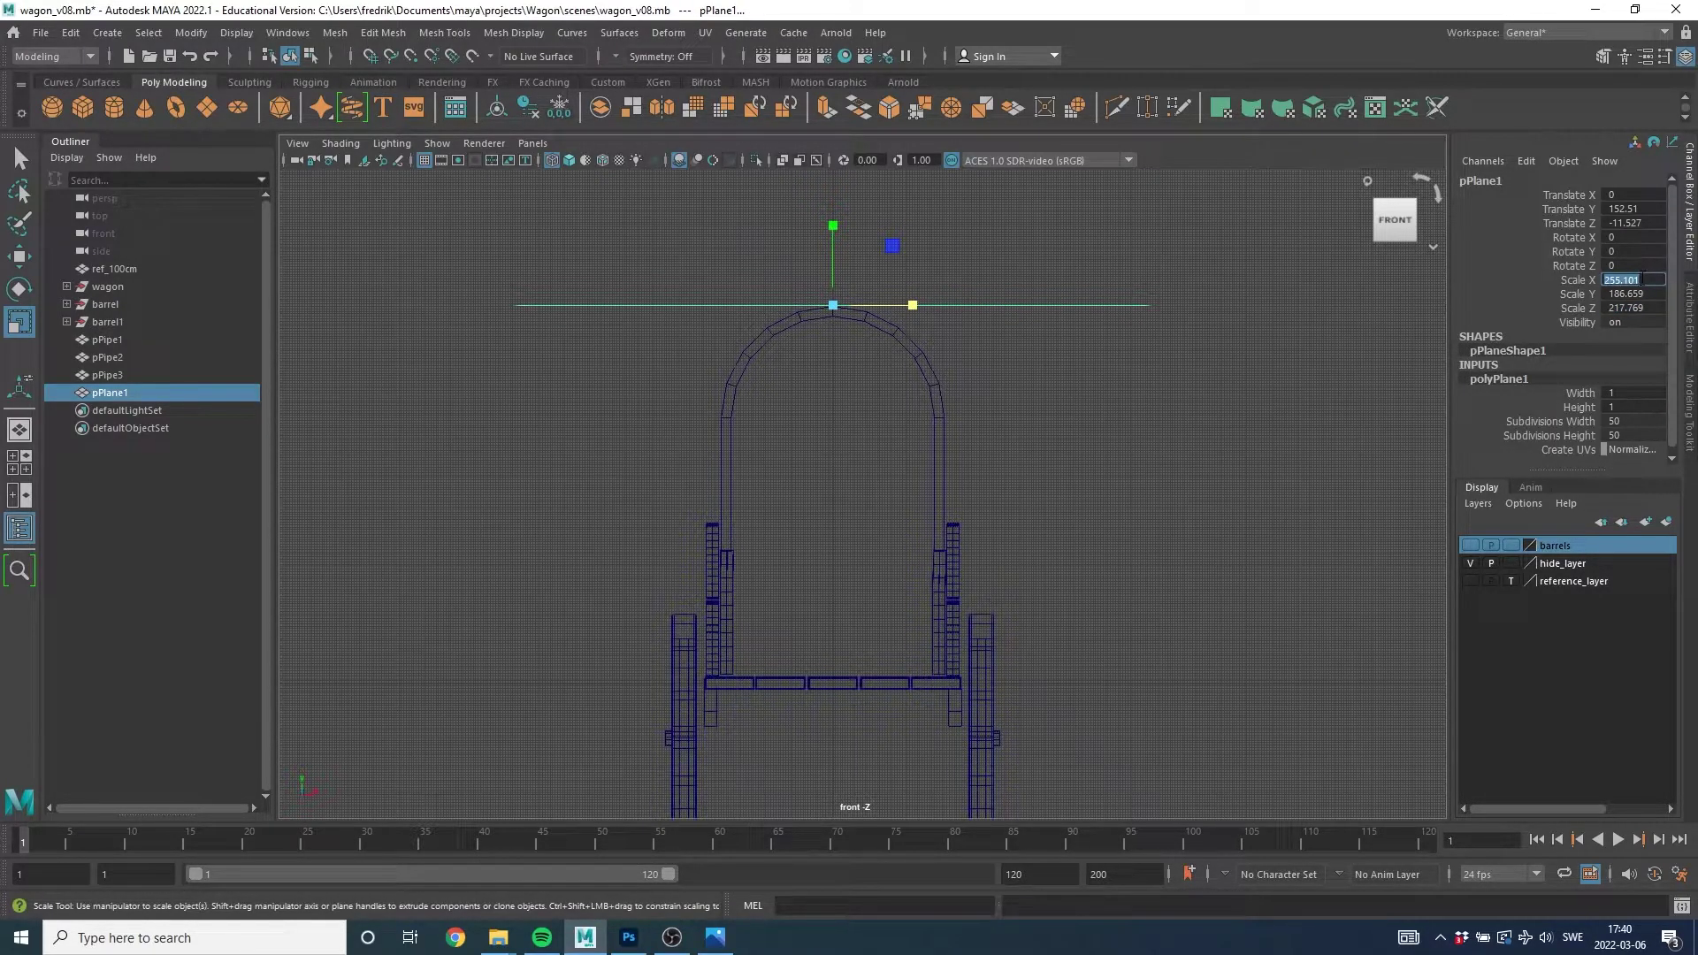
{"action": "type", "text": "255"}
{"action": "key", "text": "Return"}
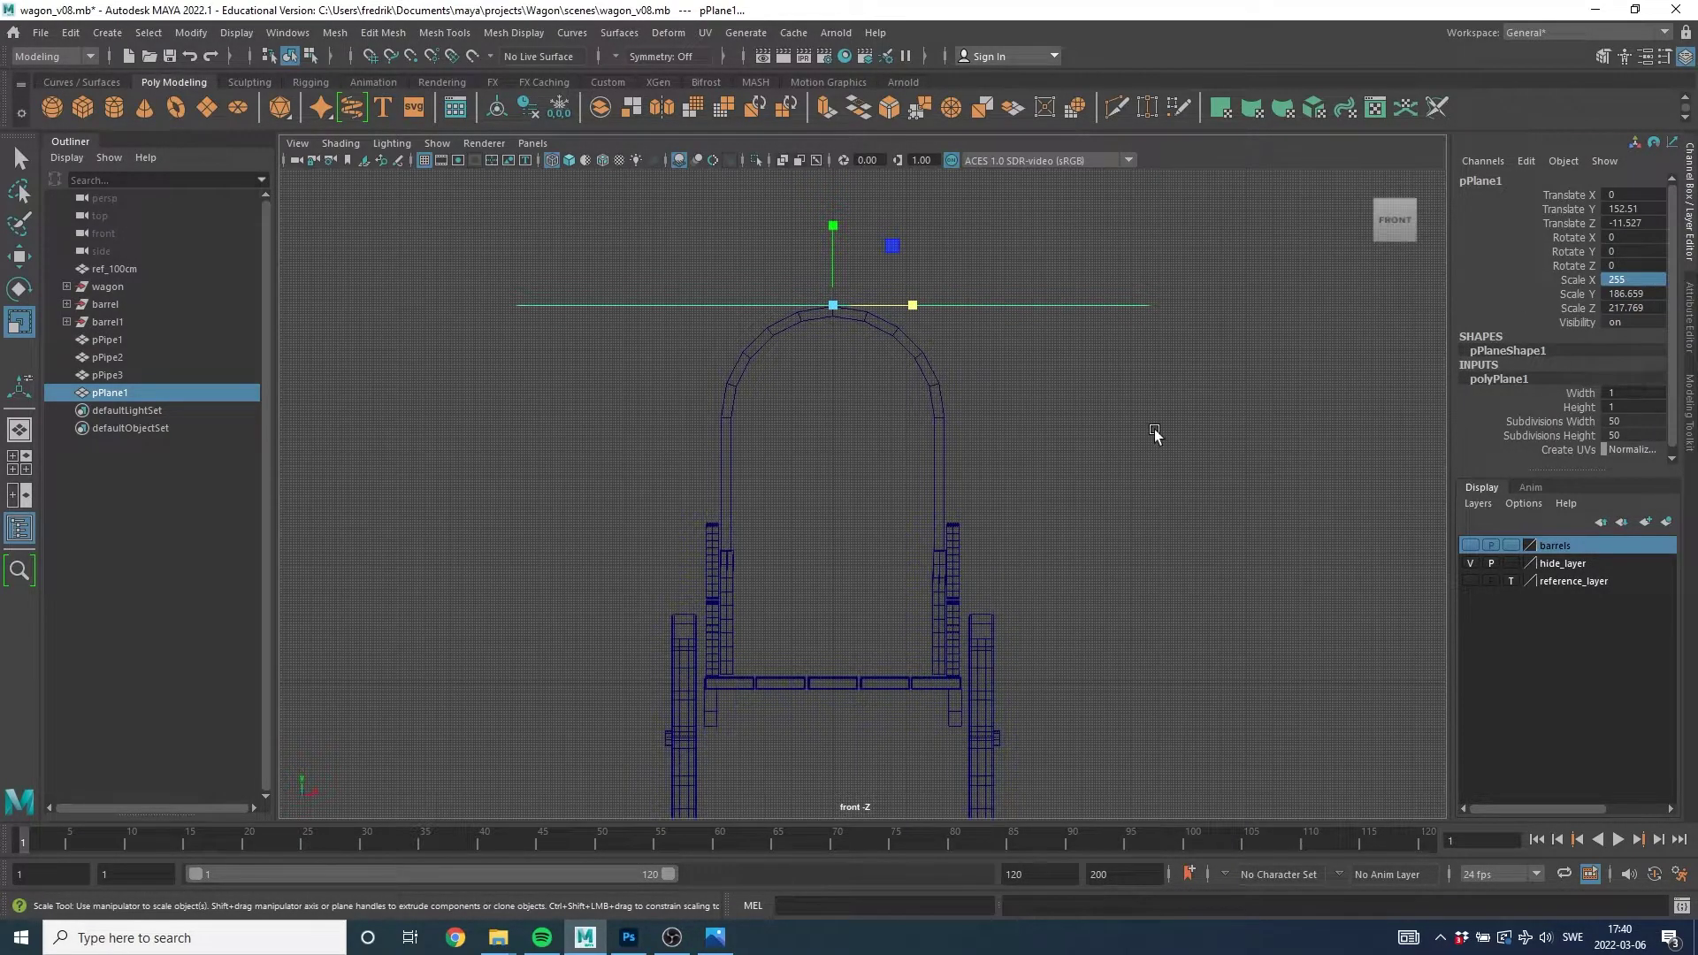
{"action": "middle_click_drag", "start_coordinate": [999, 451], "coordinate": [1011, 428], "text": "alt"}
{"action": "key", "text": "space"}
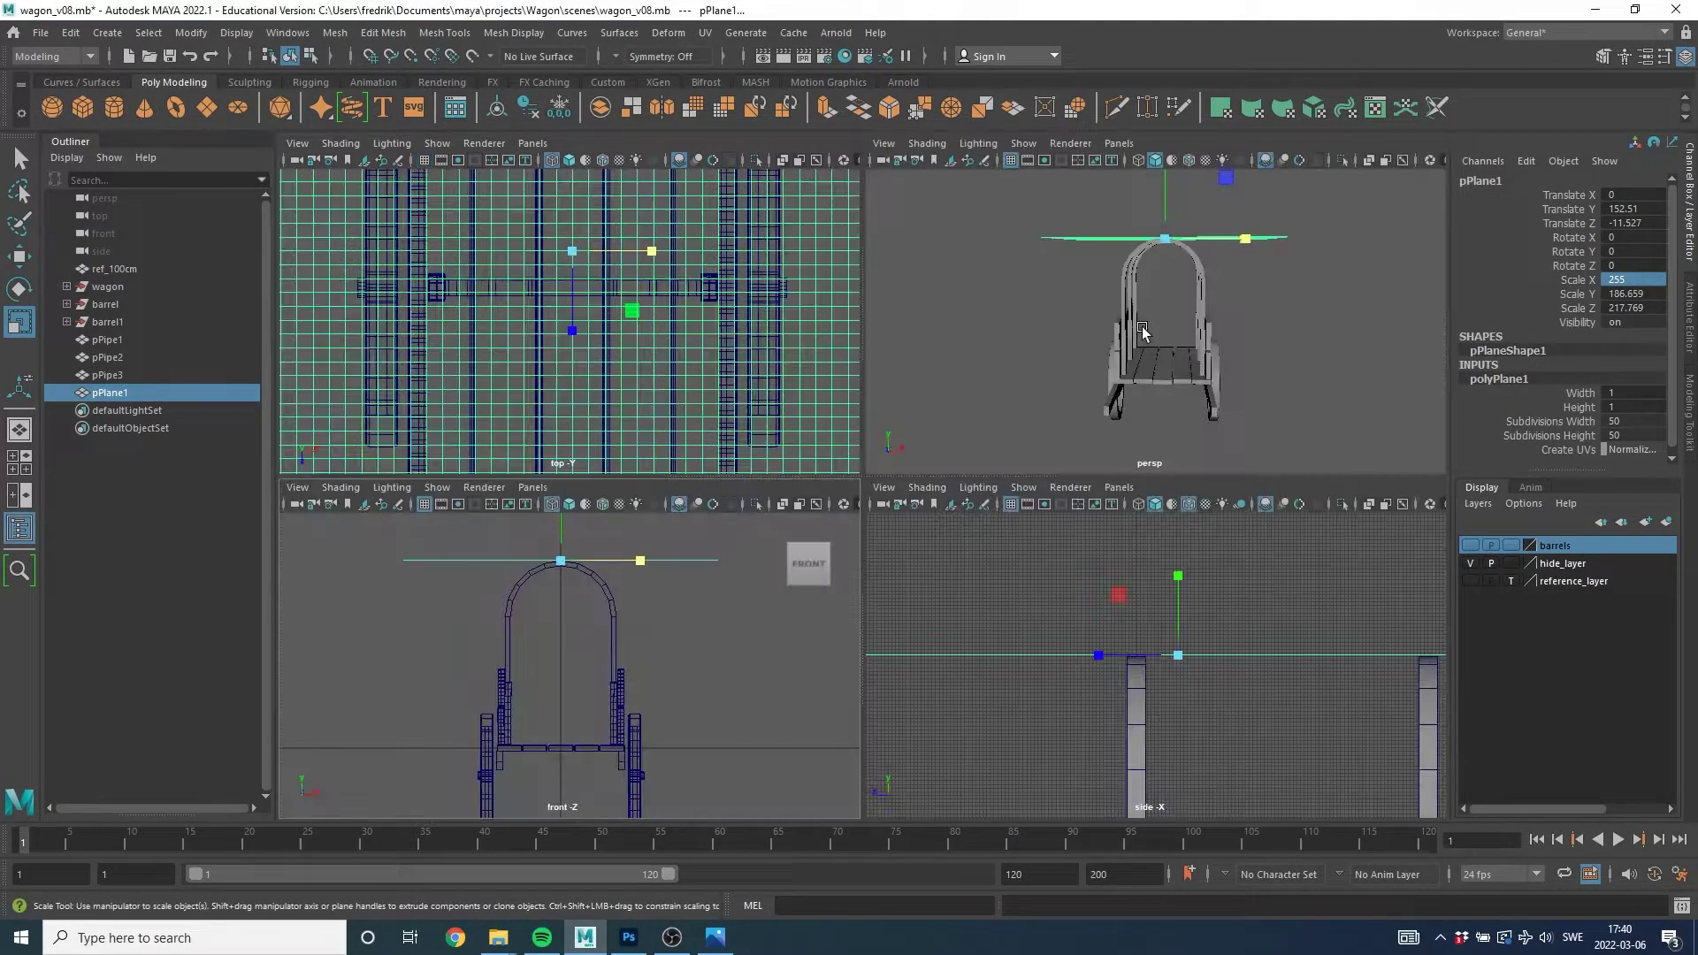
{"action": "left_click_drag", "start_coordinate": [1141, 372], "coordinate": [1133, 336], "text": "alt"}
{"action": "key", "text": "space"}
{"action": "left_click_drag", "start_coordinate": [1023, 407], "coordinate": [1024, 421], "text": "alt"}
{"action": "left_click_drag", "start_coordinate": [1071, 314], "coordinate": [1101, 406]}
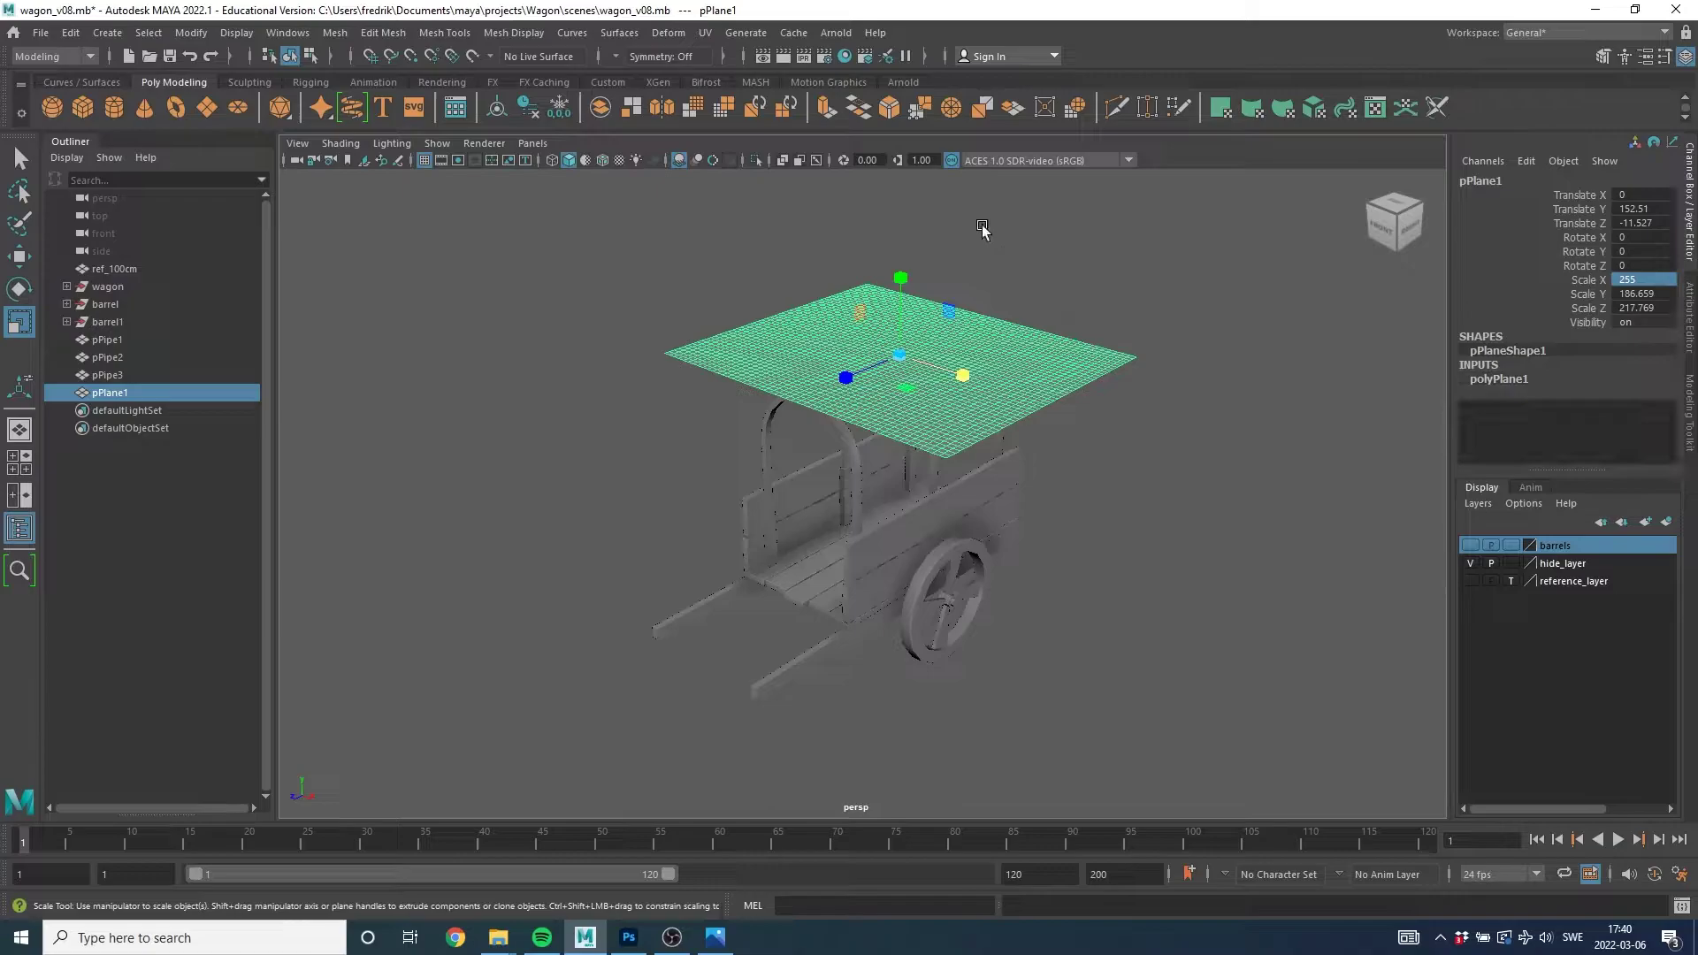
Delete the plane's construction history with Edit > Delete by Type > History.
{"action": "left_click", "coordinate": [71, 32]}
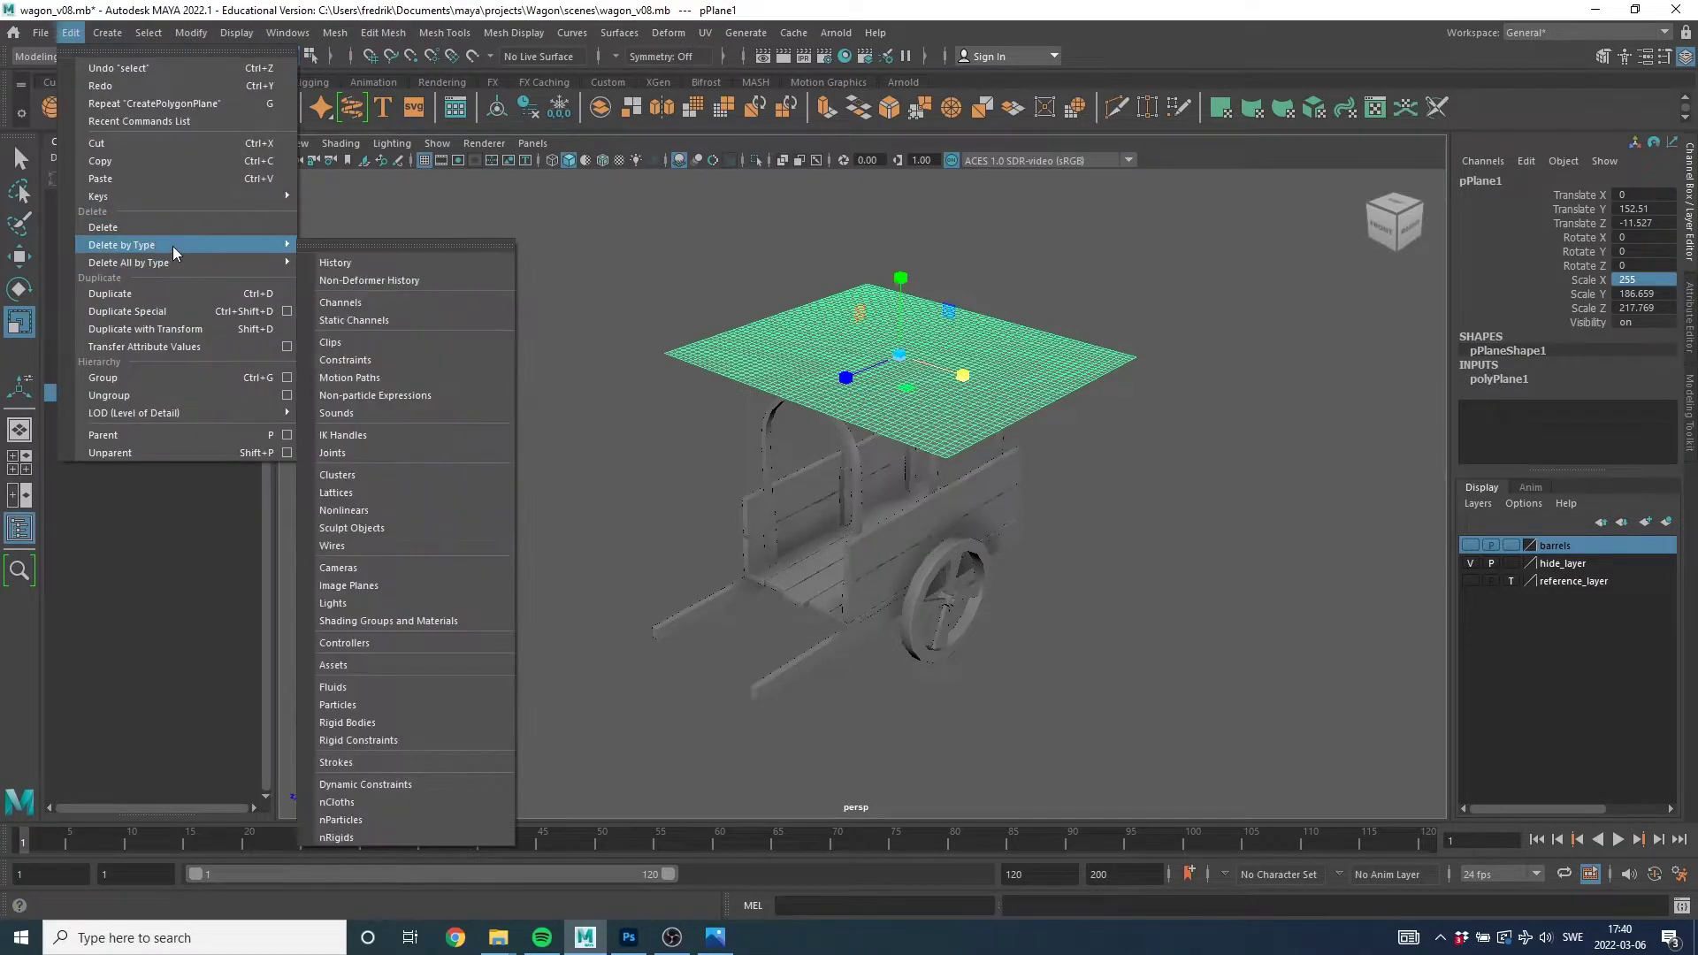
{"action": "left_click", "coordinate": [332, 245]}
{"action": "left_click_drag", "start_coordinate": [952, 478], "coordinate": [946, 475], "text": "alt"}
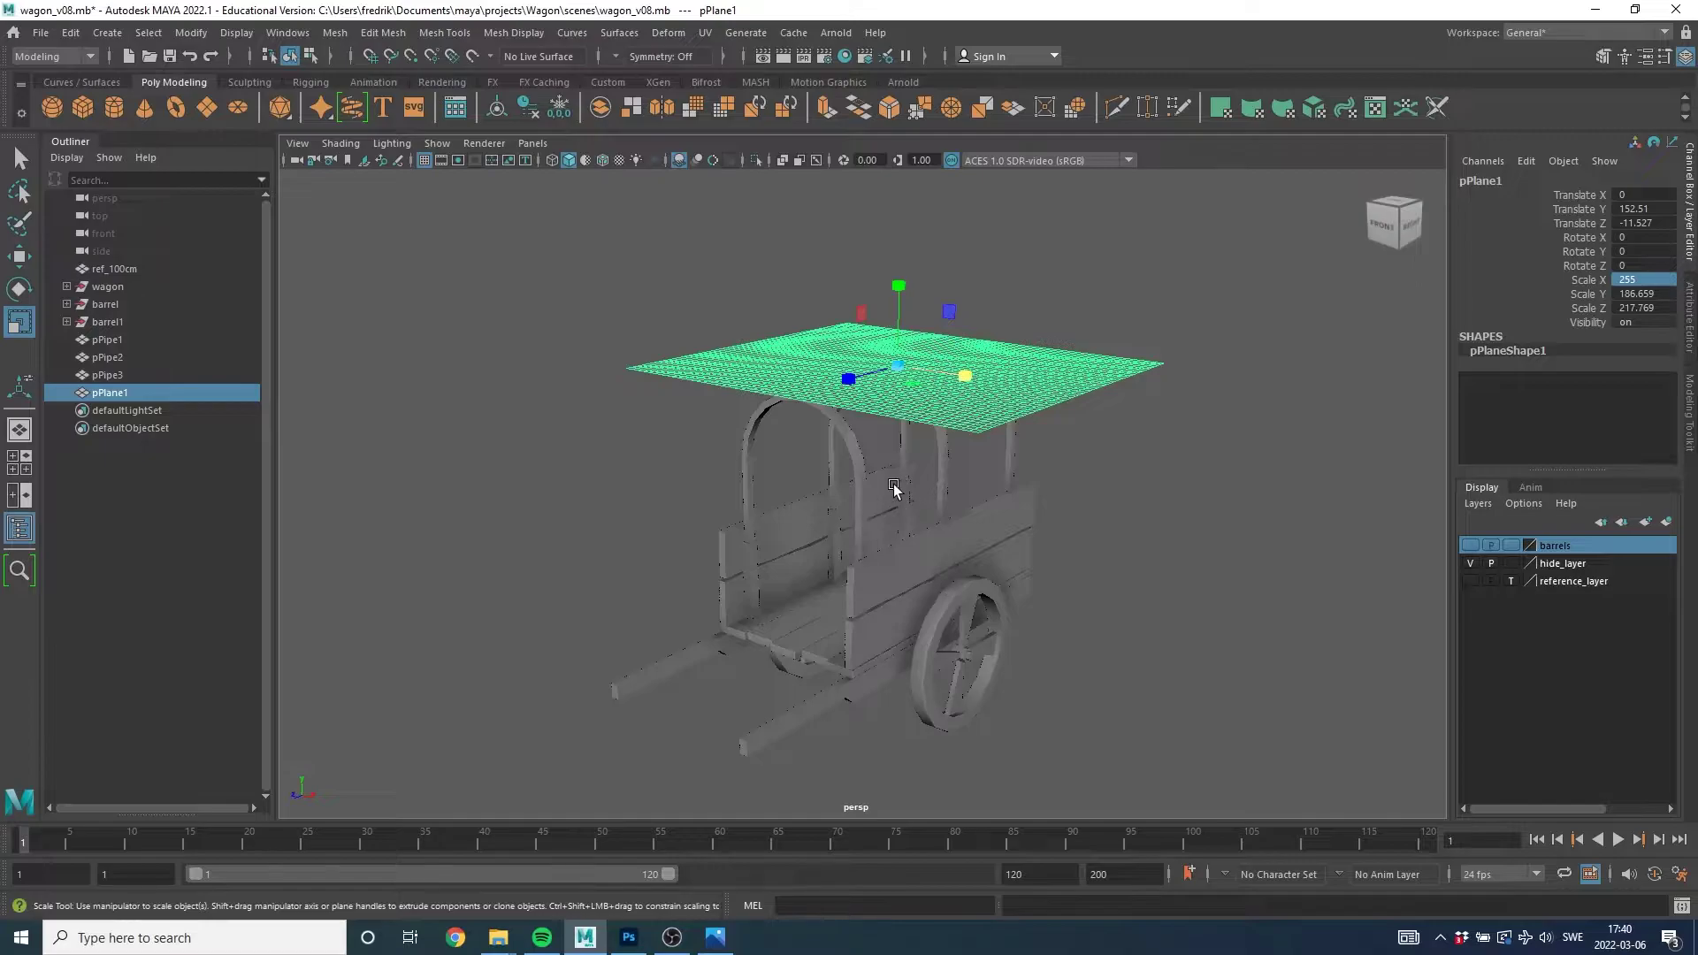
{"action": "middle_click_drag", "start_coordinate": [893, 487], "coordinate": [893, 520], "text": "alt"}
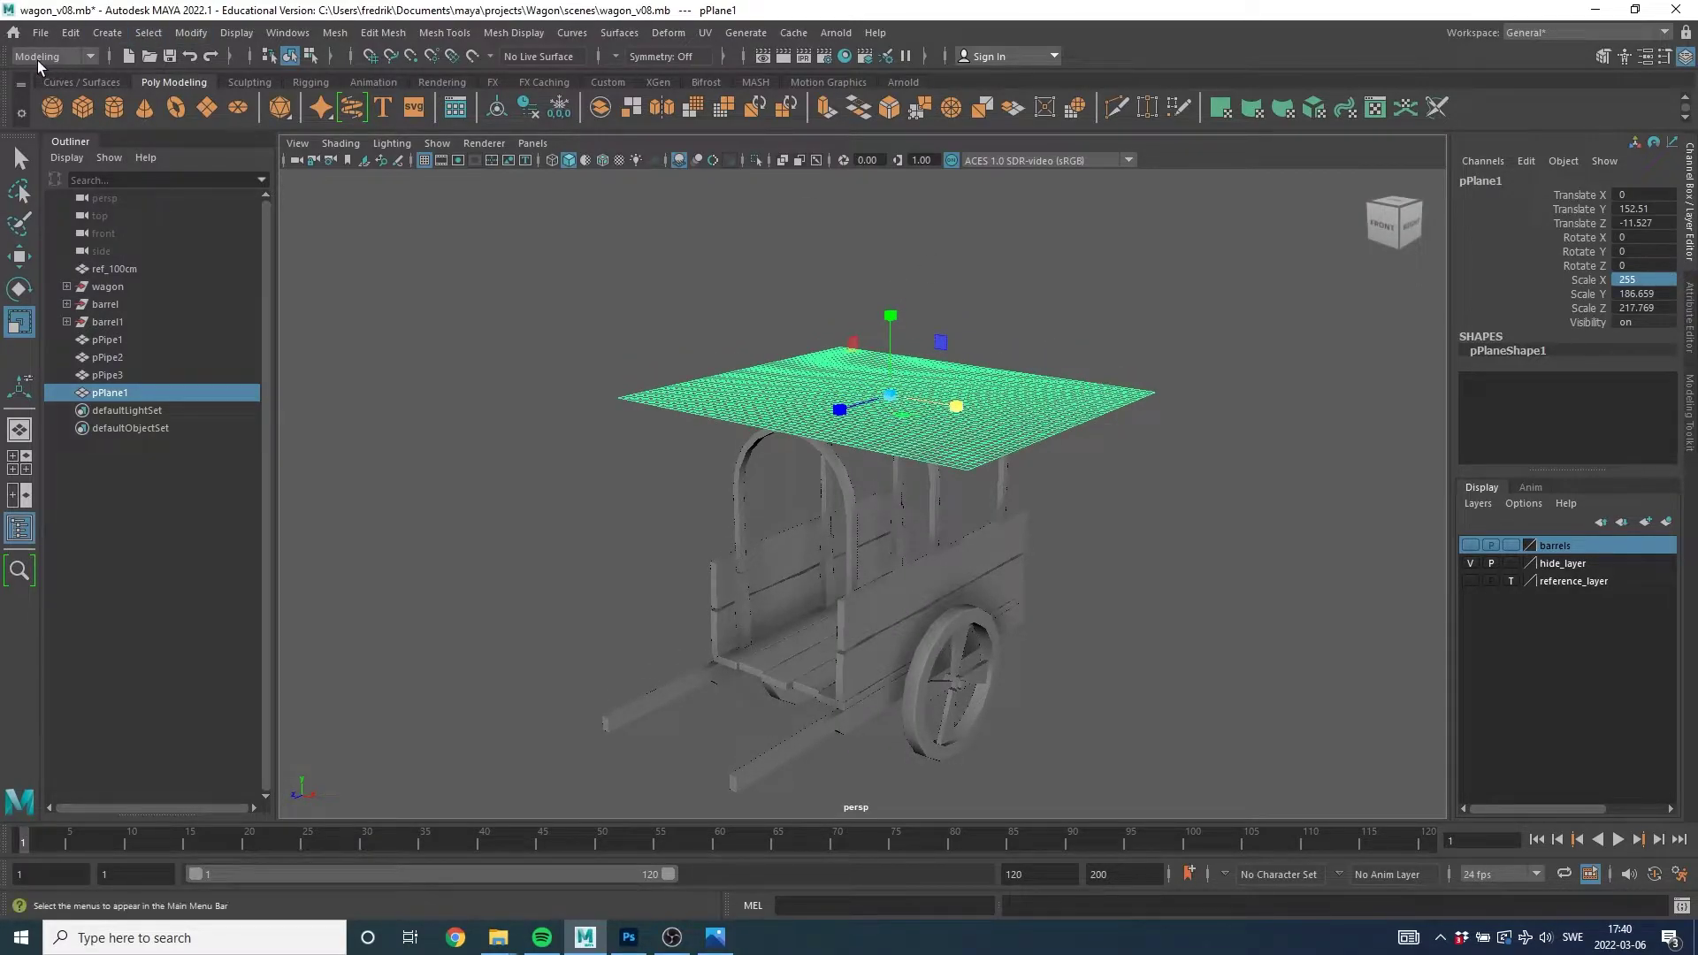
Switch the menu set to FX to reach the nCloth menu.
{"action": "left_click", "coordinate": [45, 55]}
{"action": "left_click", "coordinate": [44, 128]}
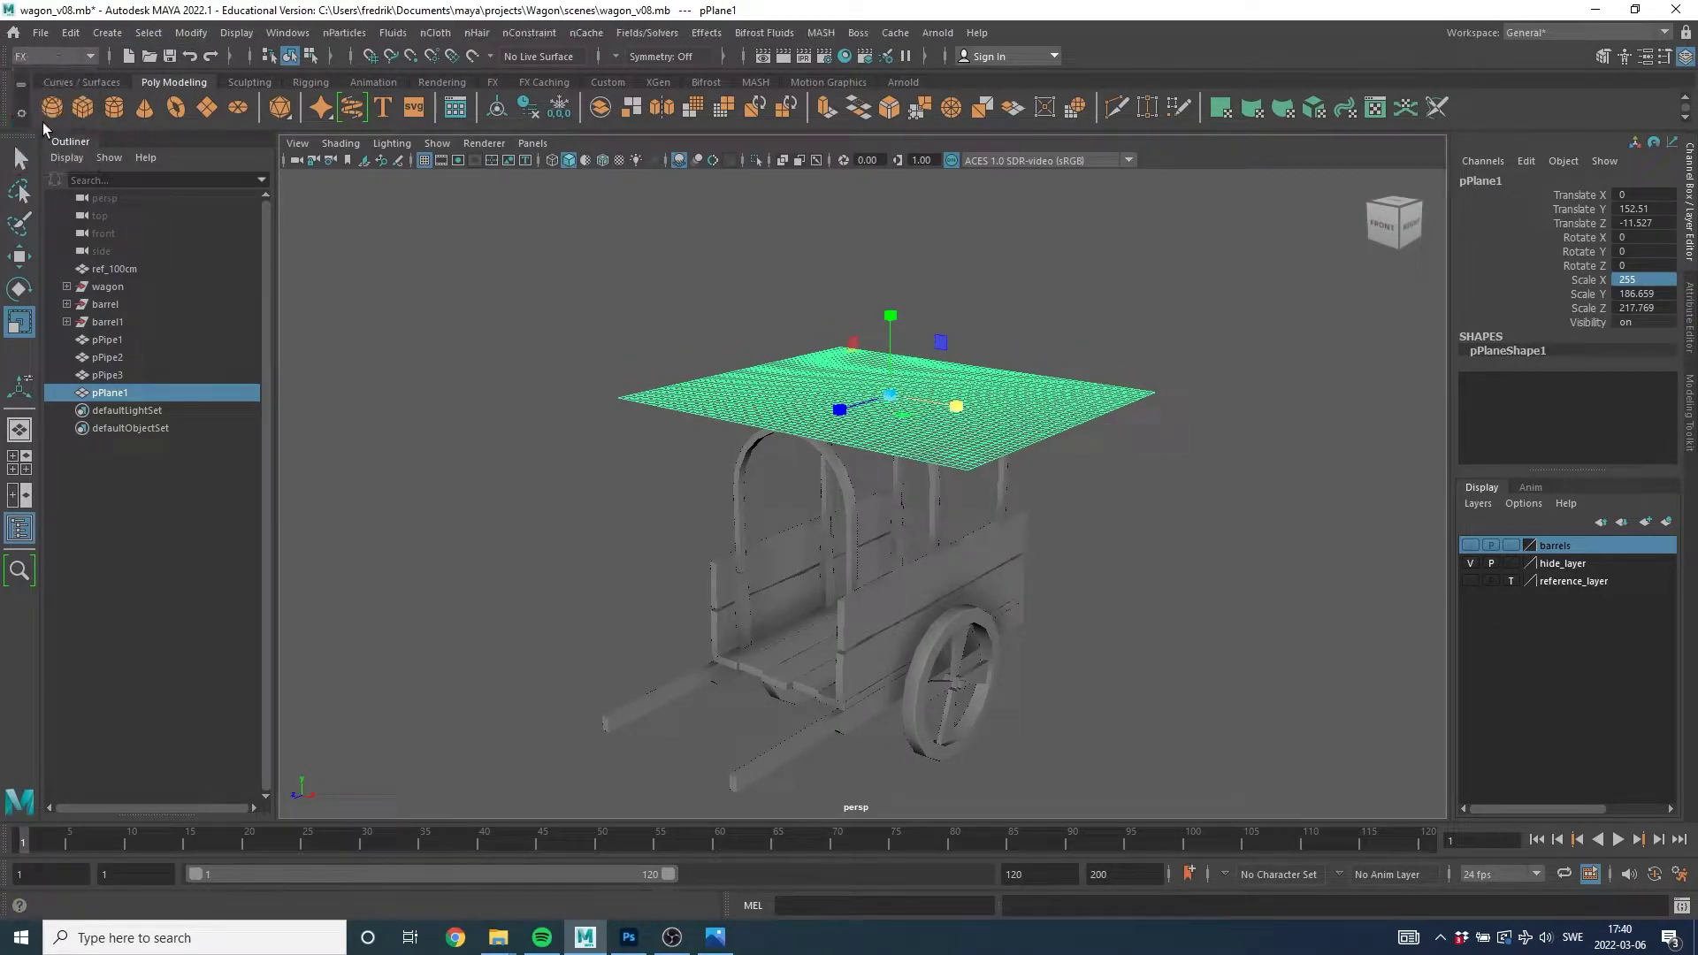
{"action": "left_click", "coordinate": [444, 34]}
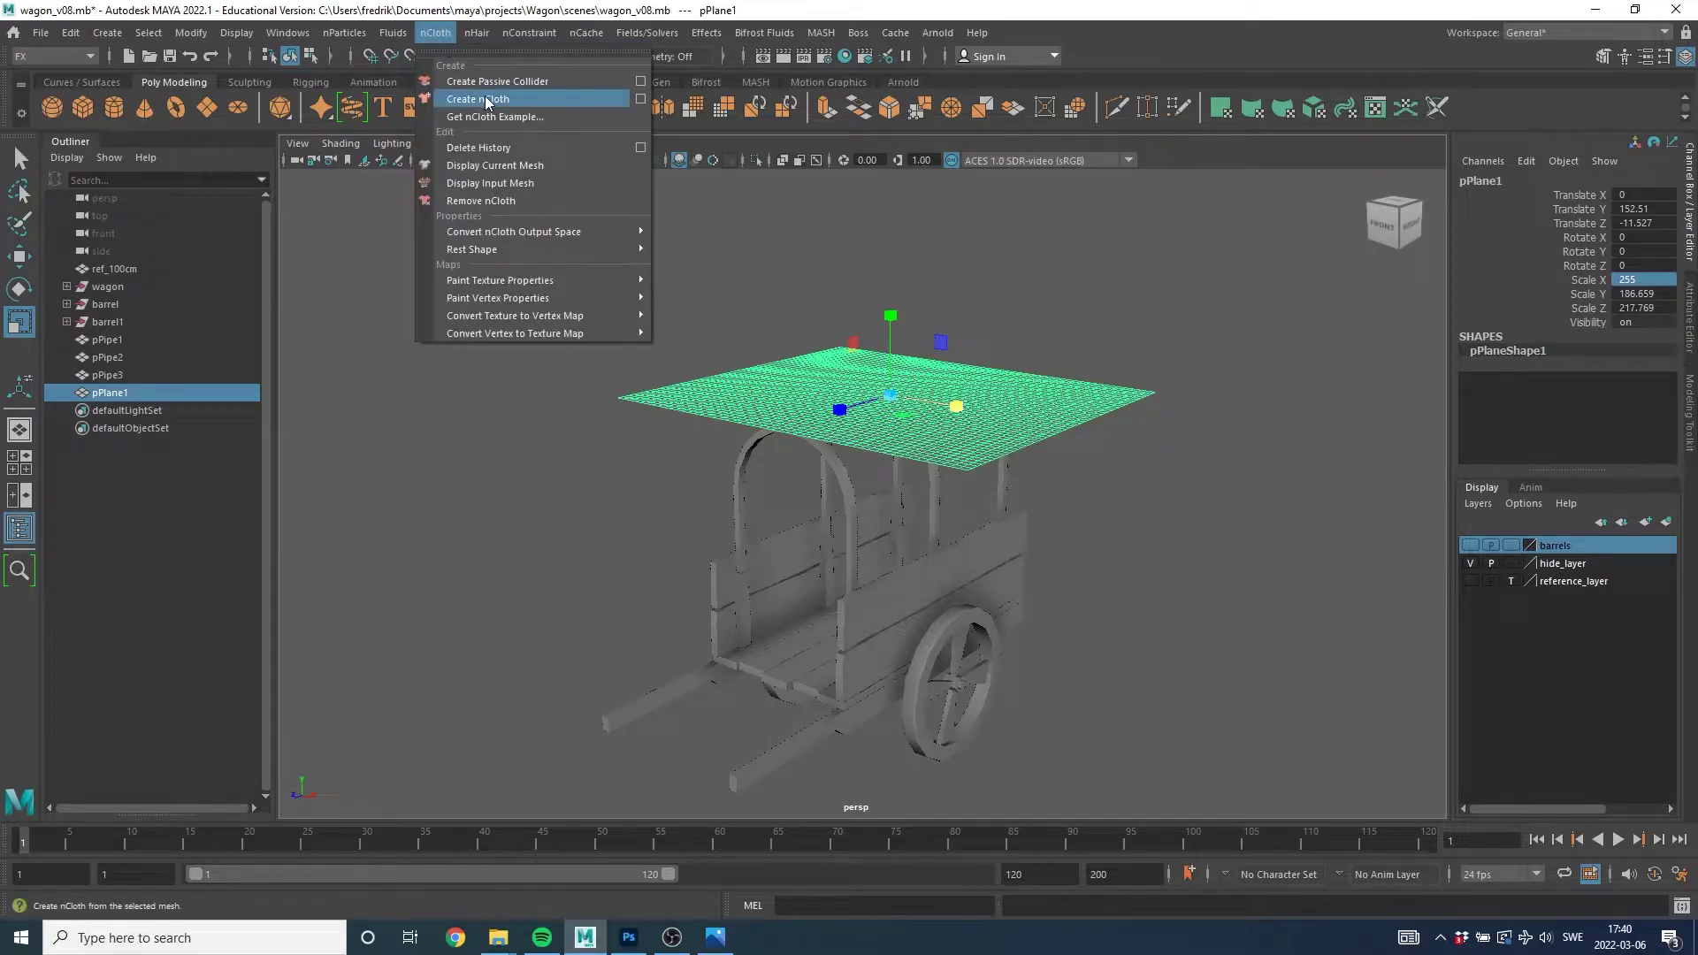
Turn the canopy plane into nCloth1 and zoom toward the hoops.
{"action": "left_click", "coordinate": [510, 105]}
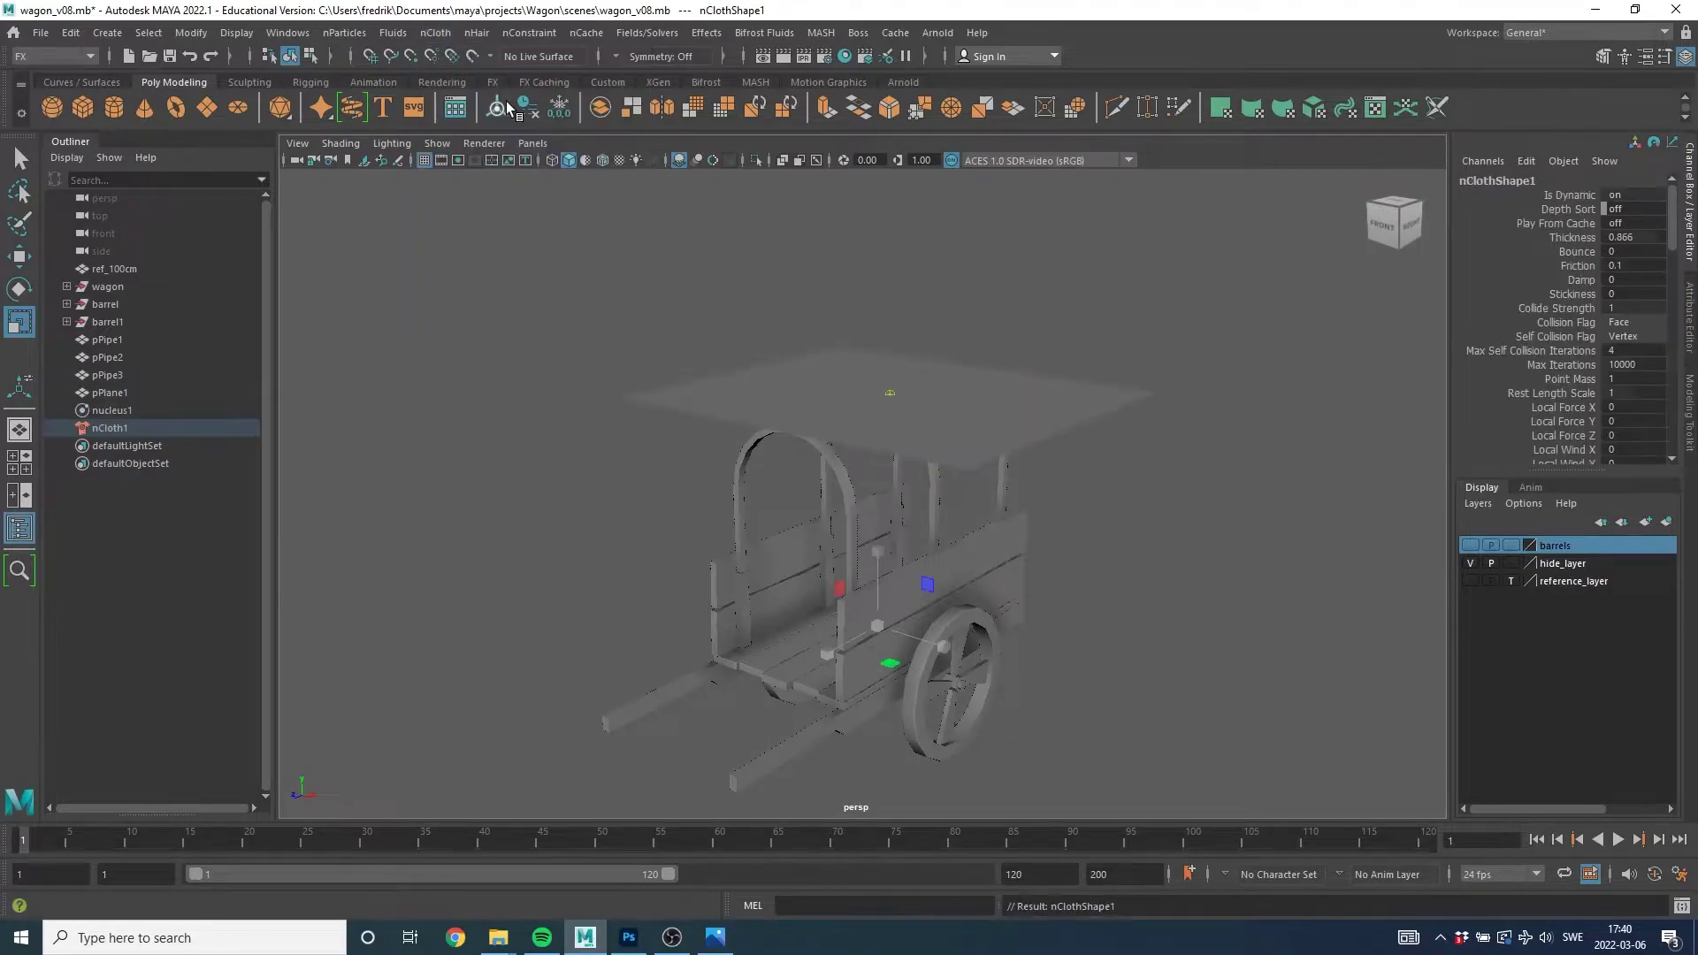
{"action": "right_click_drag", "start_coordinate": [902, 398], "coordinate": [993, 418], "text": "alt"}
{"action": "left_click_drag", "start_coordinate": [918, 453], "coordinate": [899, 470], "text": "alt"}
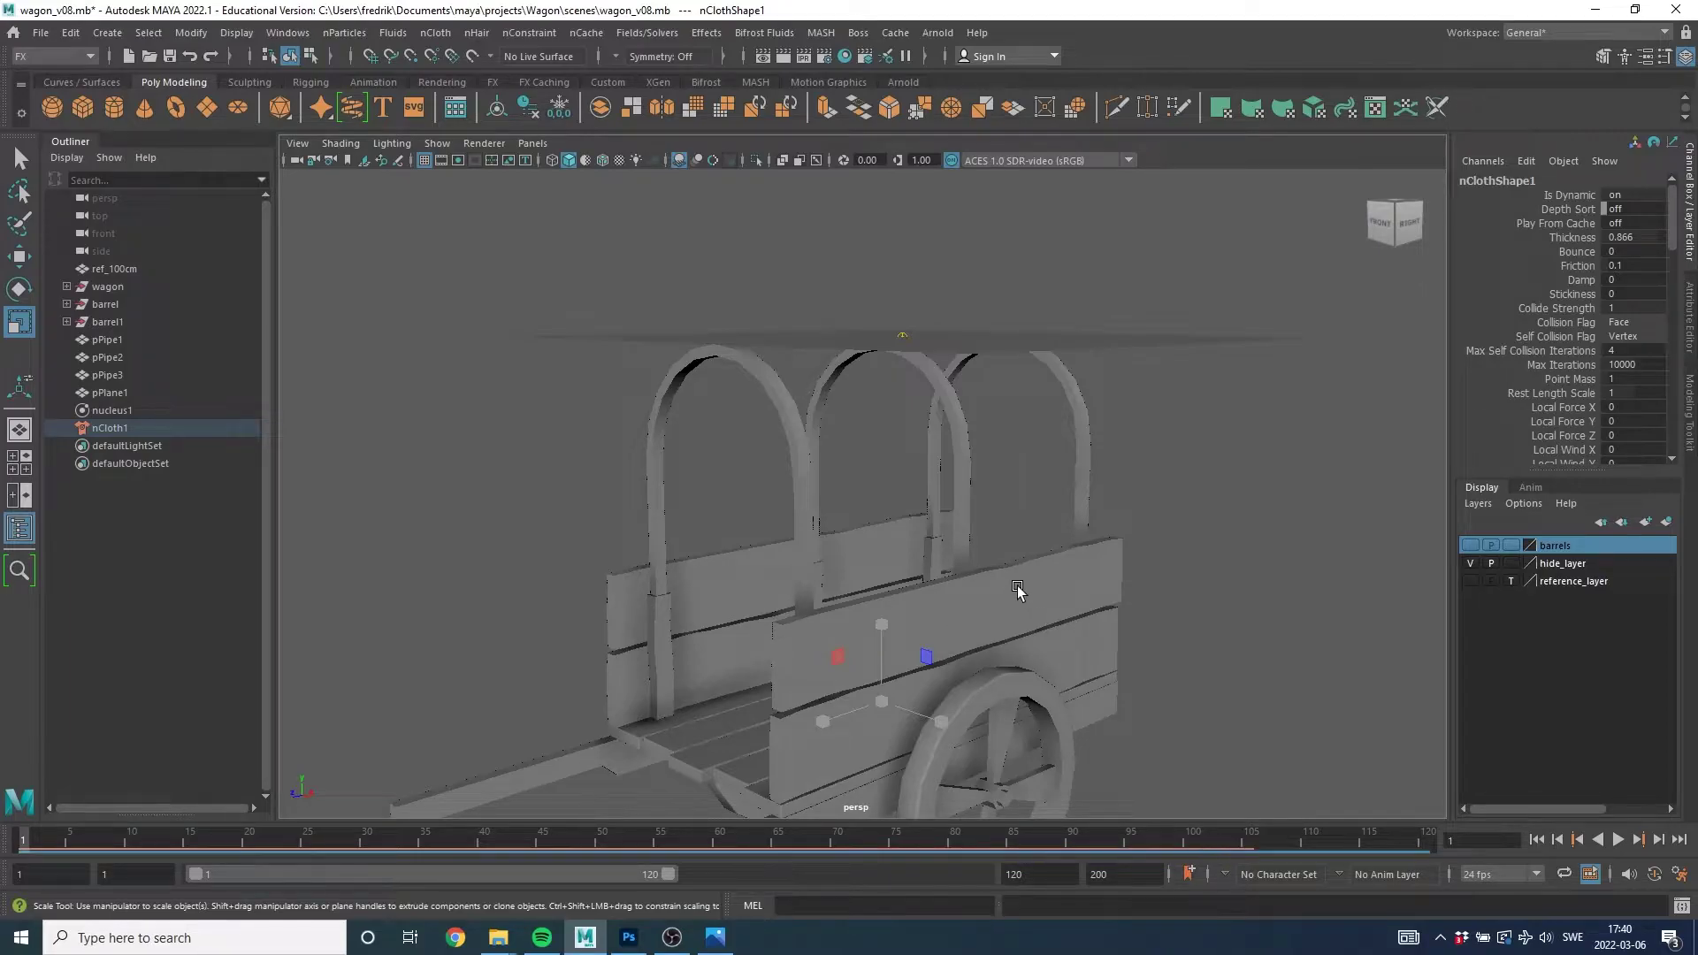
Make pPipe1–3 and both side planks passive colliders nRigid1–nRigid5.
{"action": "left_click", "coordinate": [787, 392]}
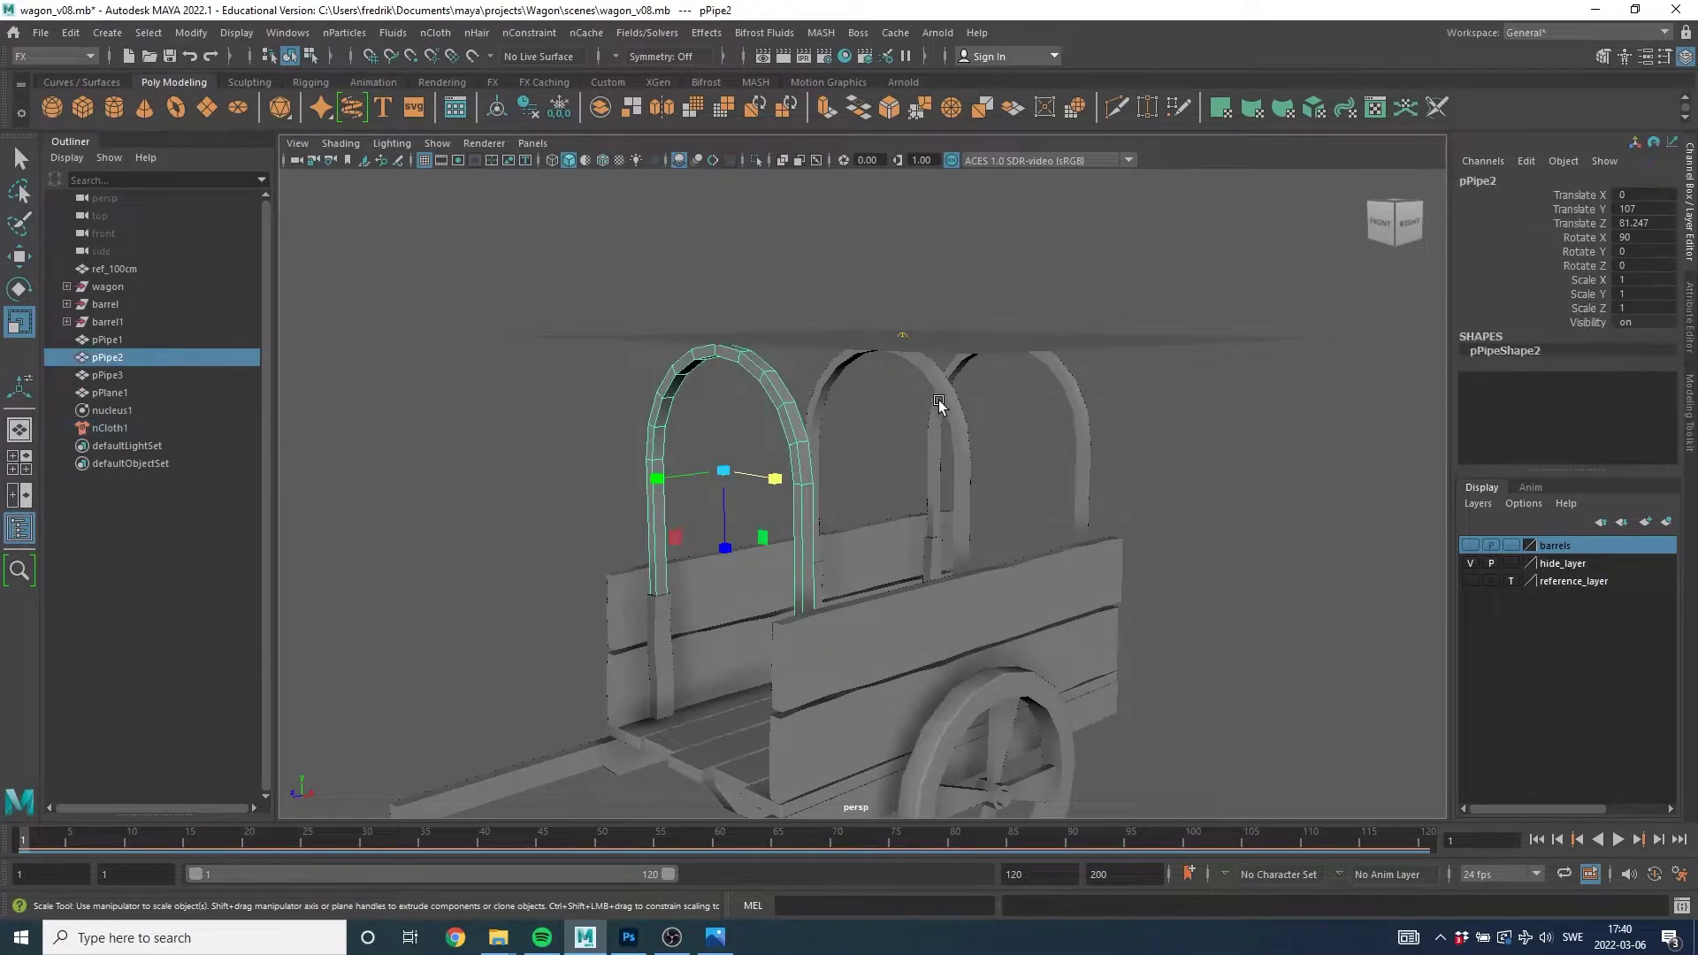
{"action": "left_click", "coordinate": [945, 403], "text": "shift"}
{"action": "left_click", "coordinate": [1070, 407], "text": "shift"}
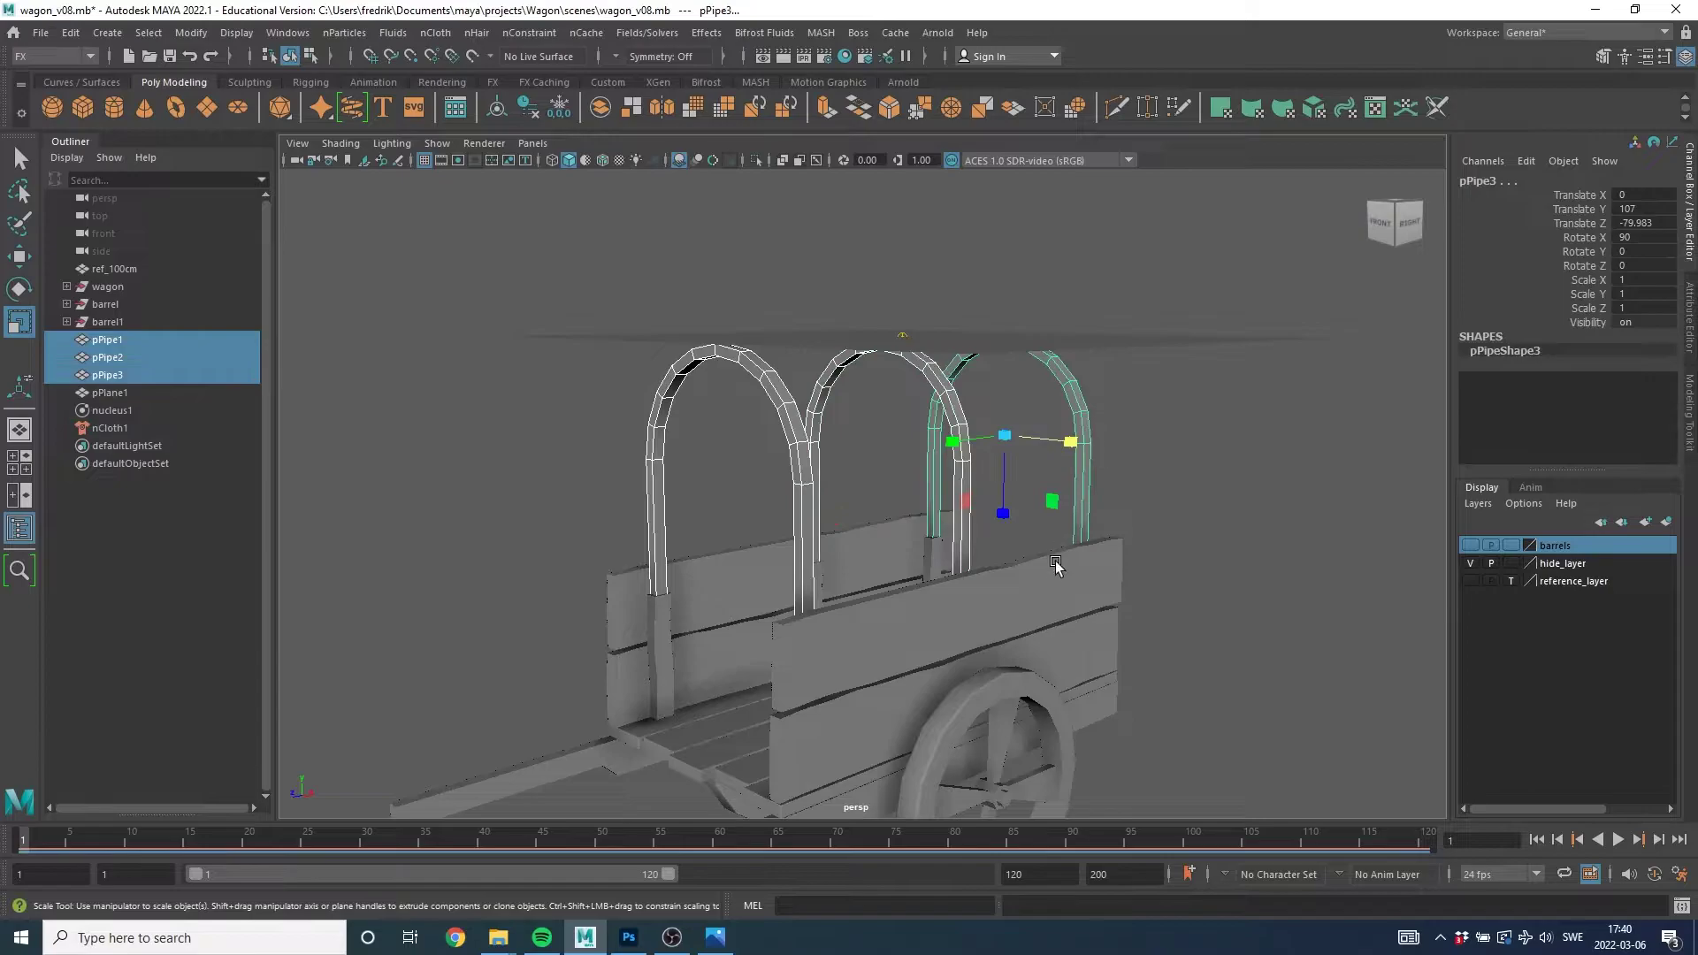
{"action": "left_click", "coordinate": [1067, 575]}
{"action": "left_click", "coordinate": [898, 576]}
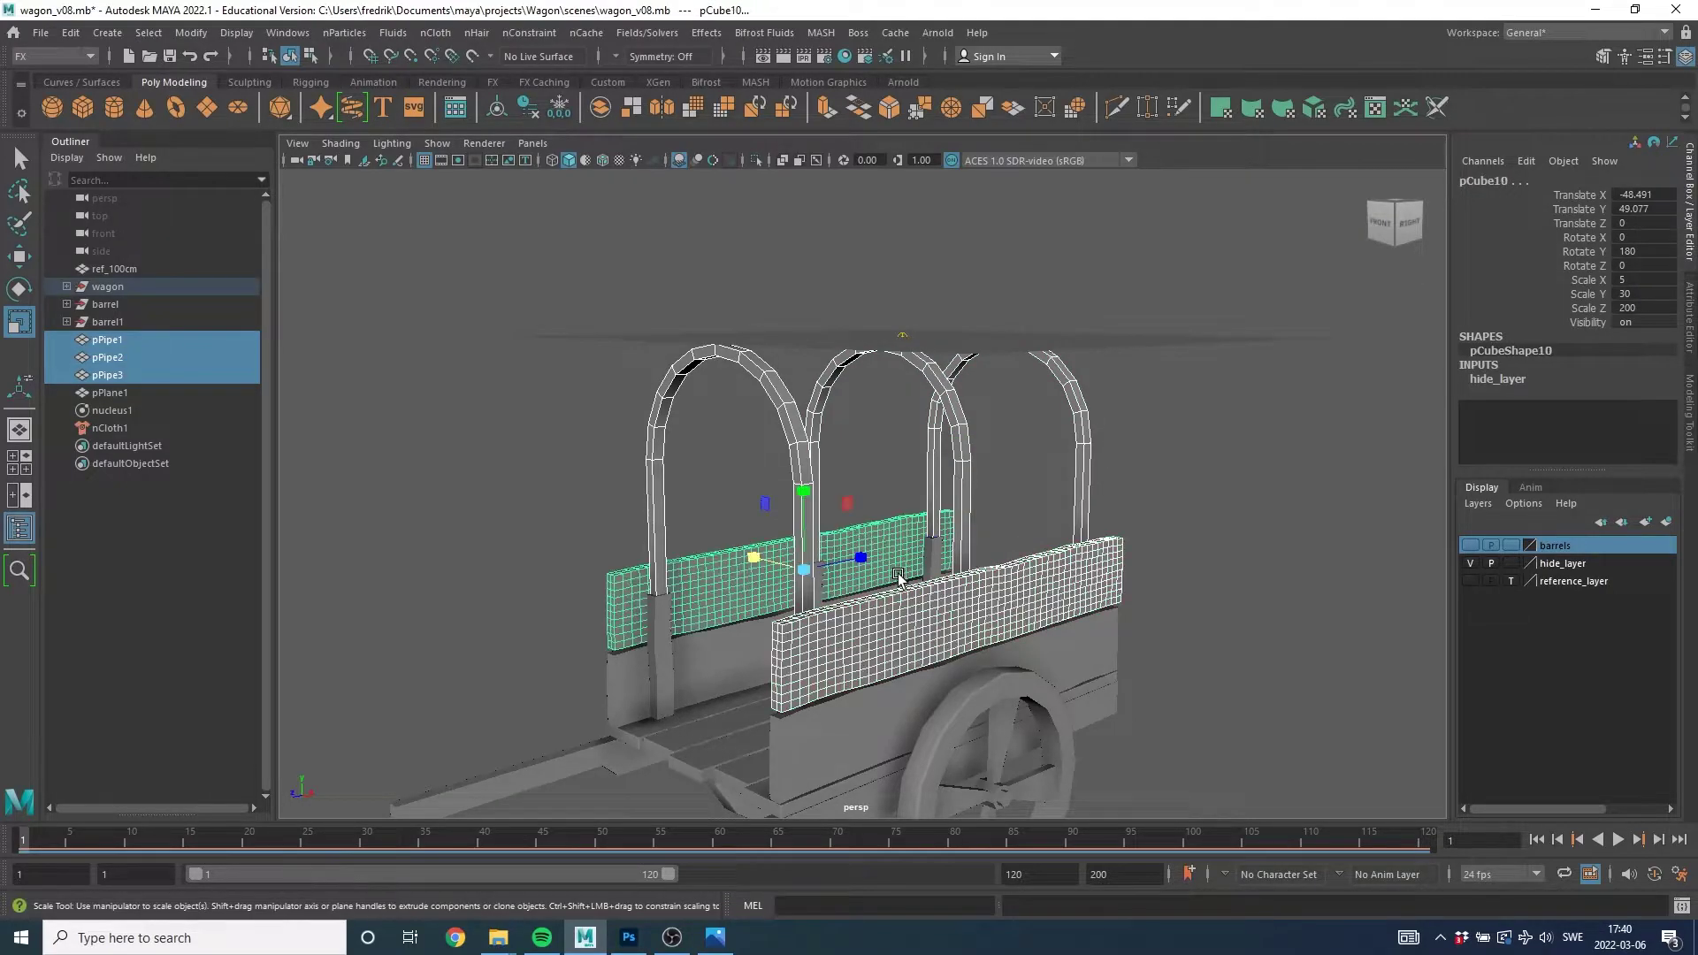
{"action": "left_click_drag", "start_coordinate": [868, 561], "coordinate": [1000, 464], "text": "alt"}
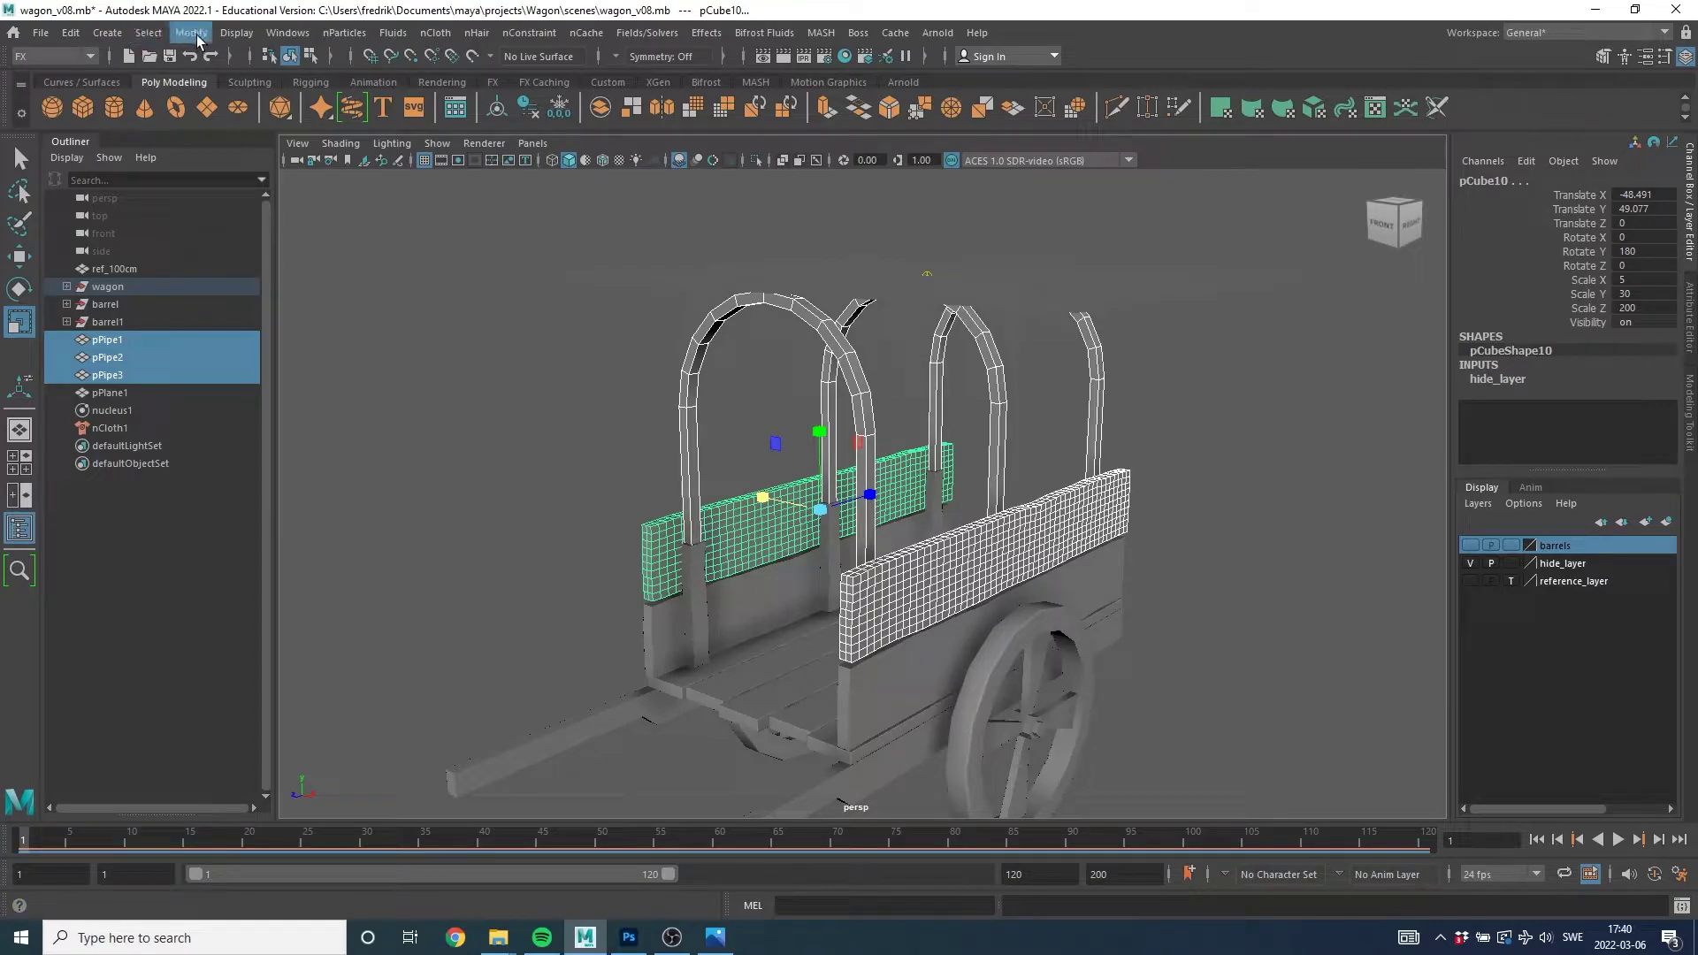
{"action": "left_click", "coordinate": [433, 35]}
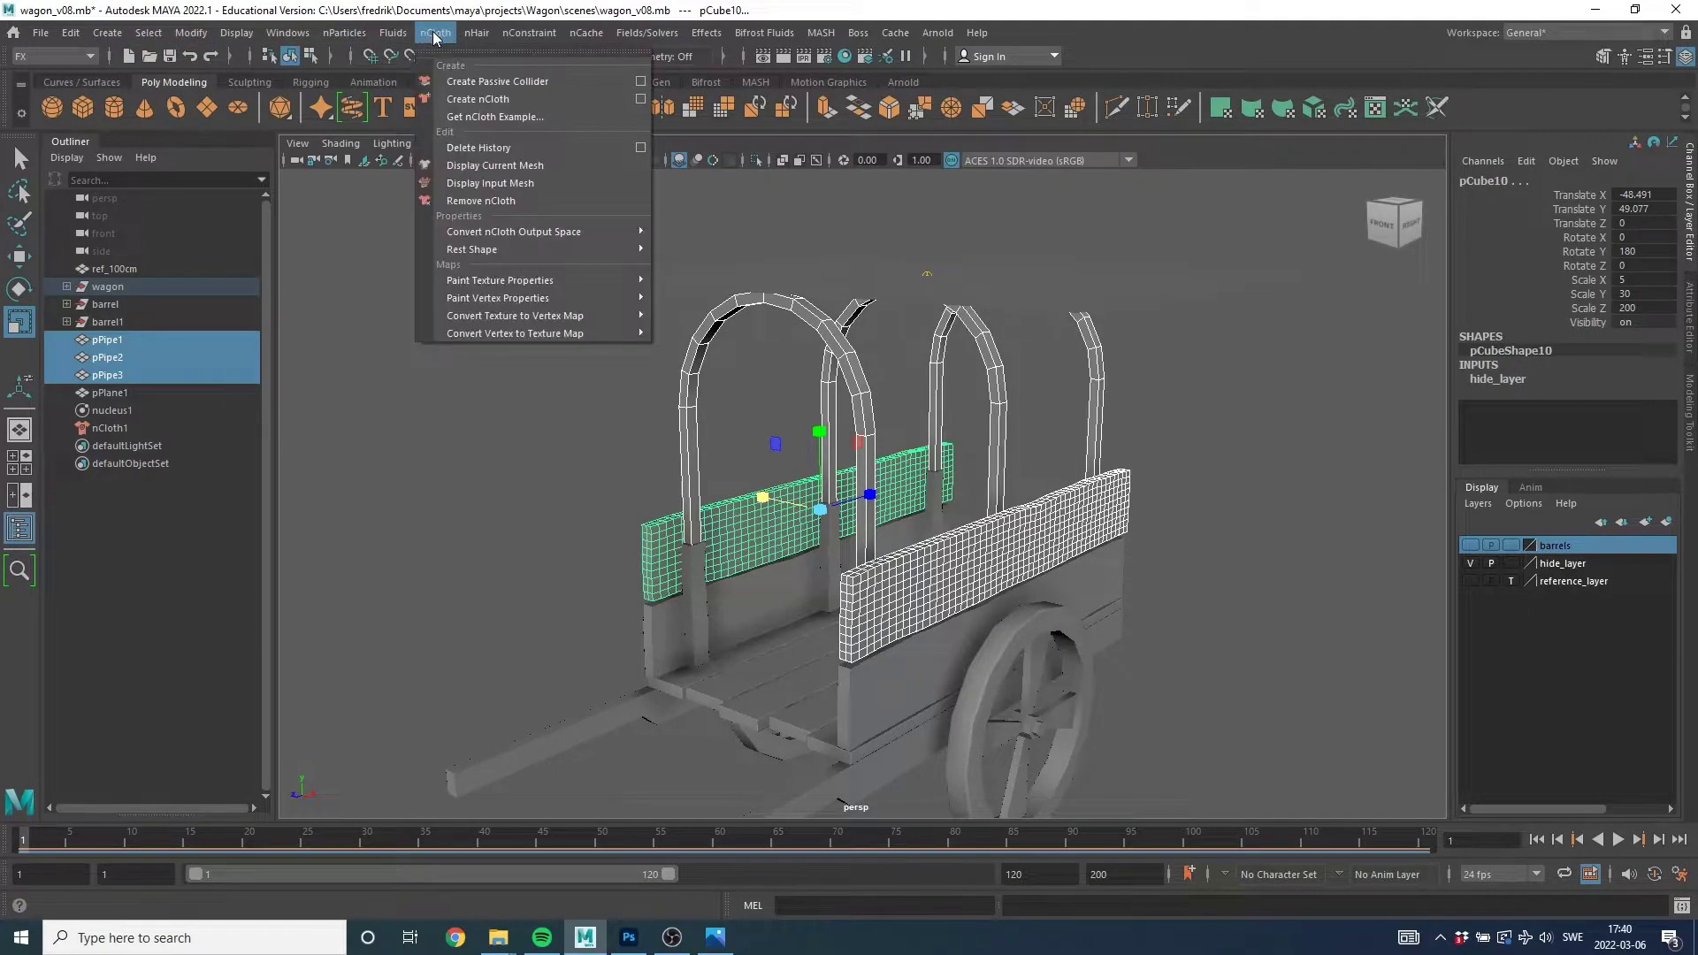
{"action": "left_click", "coordinate": [537, 82]}
{"action": "mouse_move", "coordinate": [1167, 561]}
{"action": "left_mouse_down", "text": "alt"}
{"action": "mouse_move", "coordinate": [988, 529]}
{"action": "mouse_move", "coordinate": [968, 543]}
{"action": "left_mouse_up", "text": "alt"}
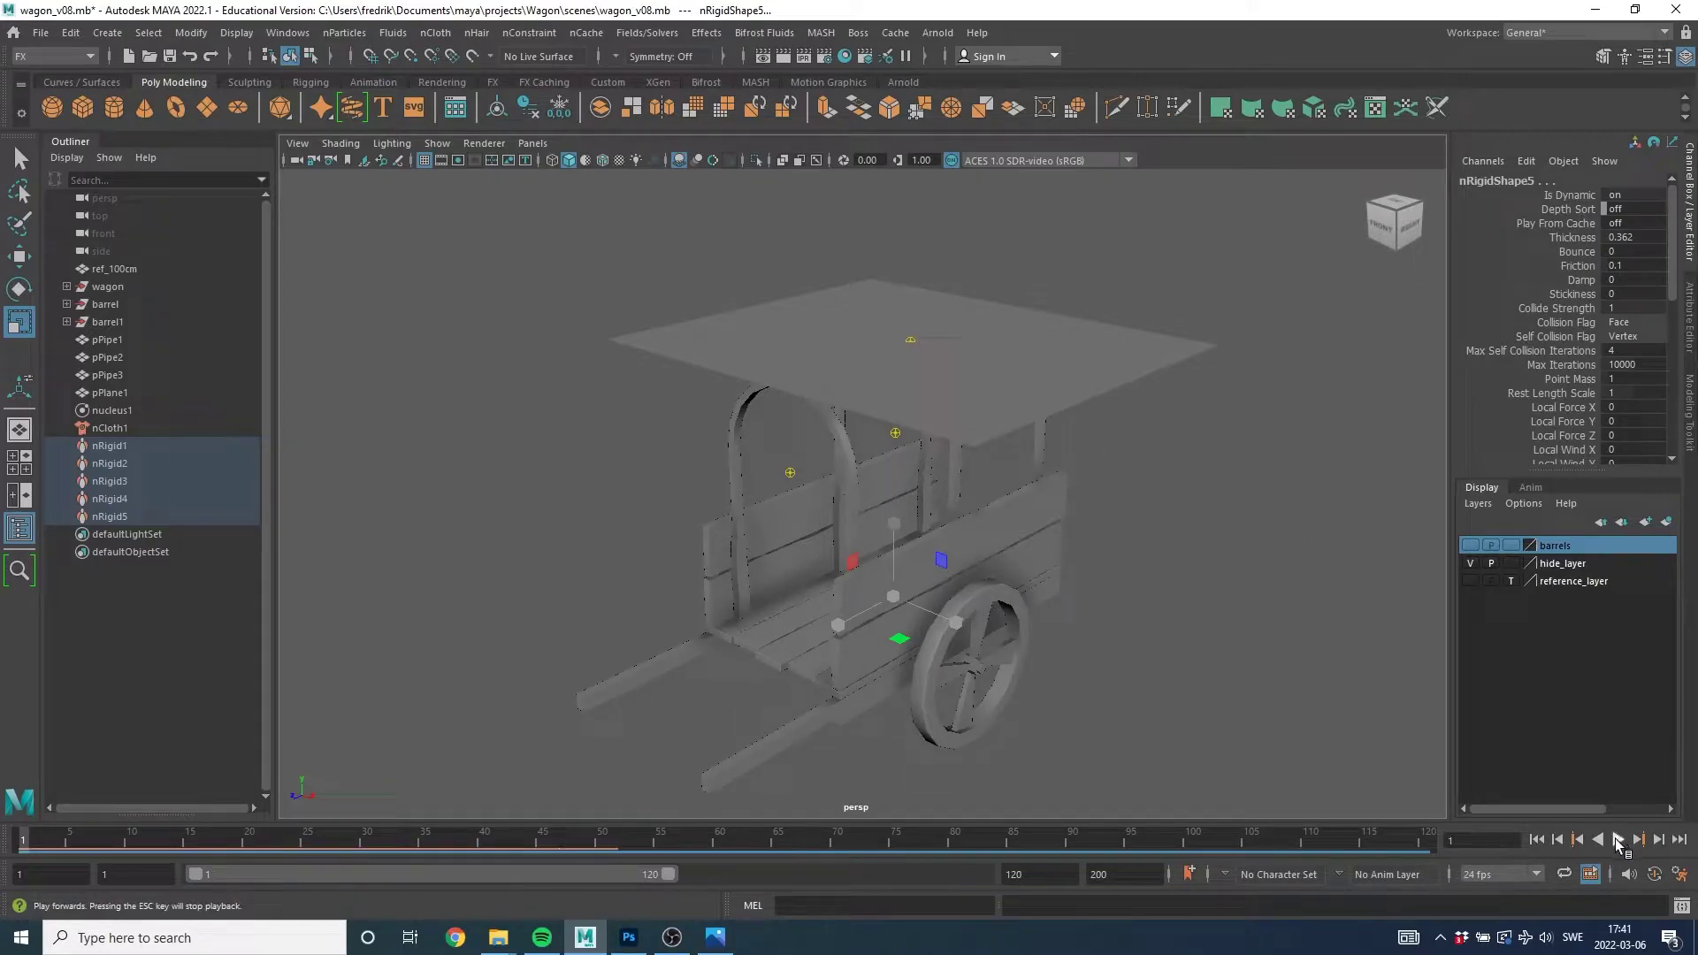
Set playback to Play Every Frame, Free, turn off Cached Playback, and save as wagon_v08.mb.
{"action": "right_click", "coordinate": [1620, 842]}
{"action": "mouse_move", "coordinate": [1579, 688]}
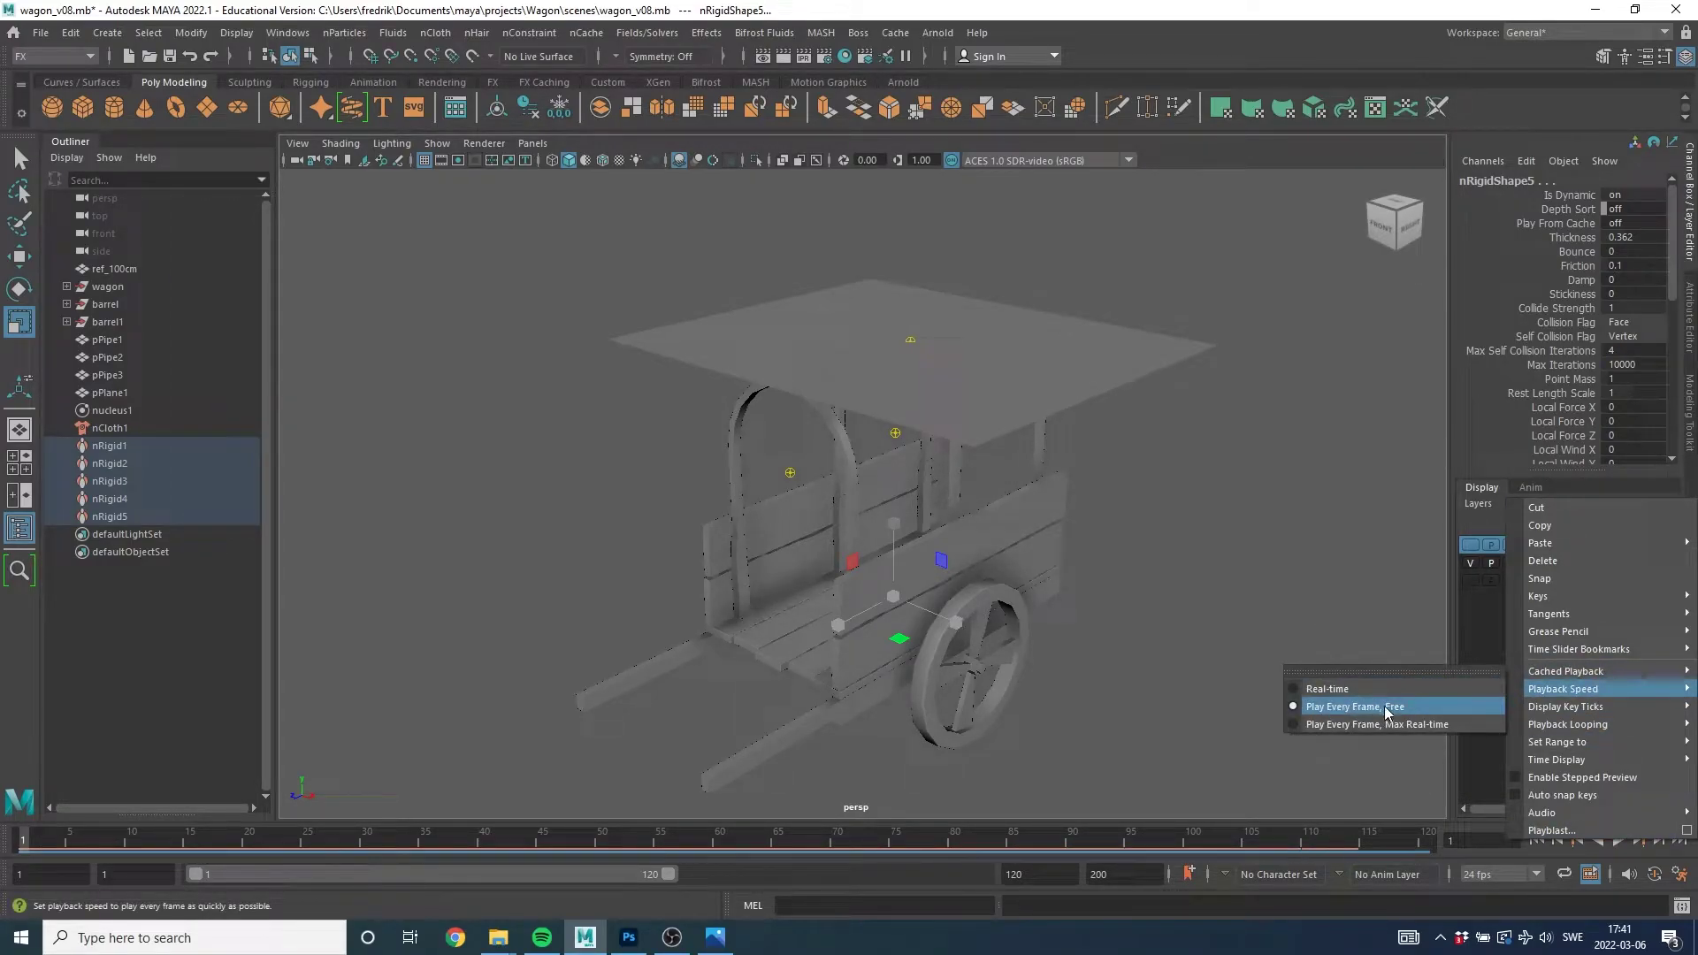
{"action": "left_click", "coordinate": [1401, 708]}
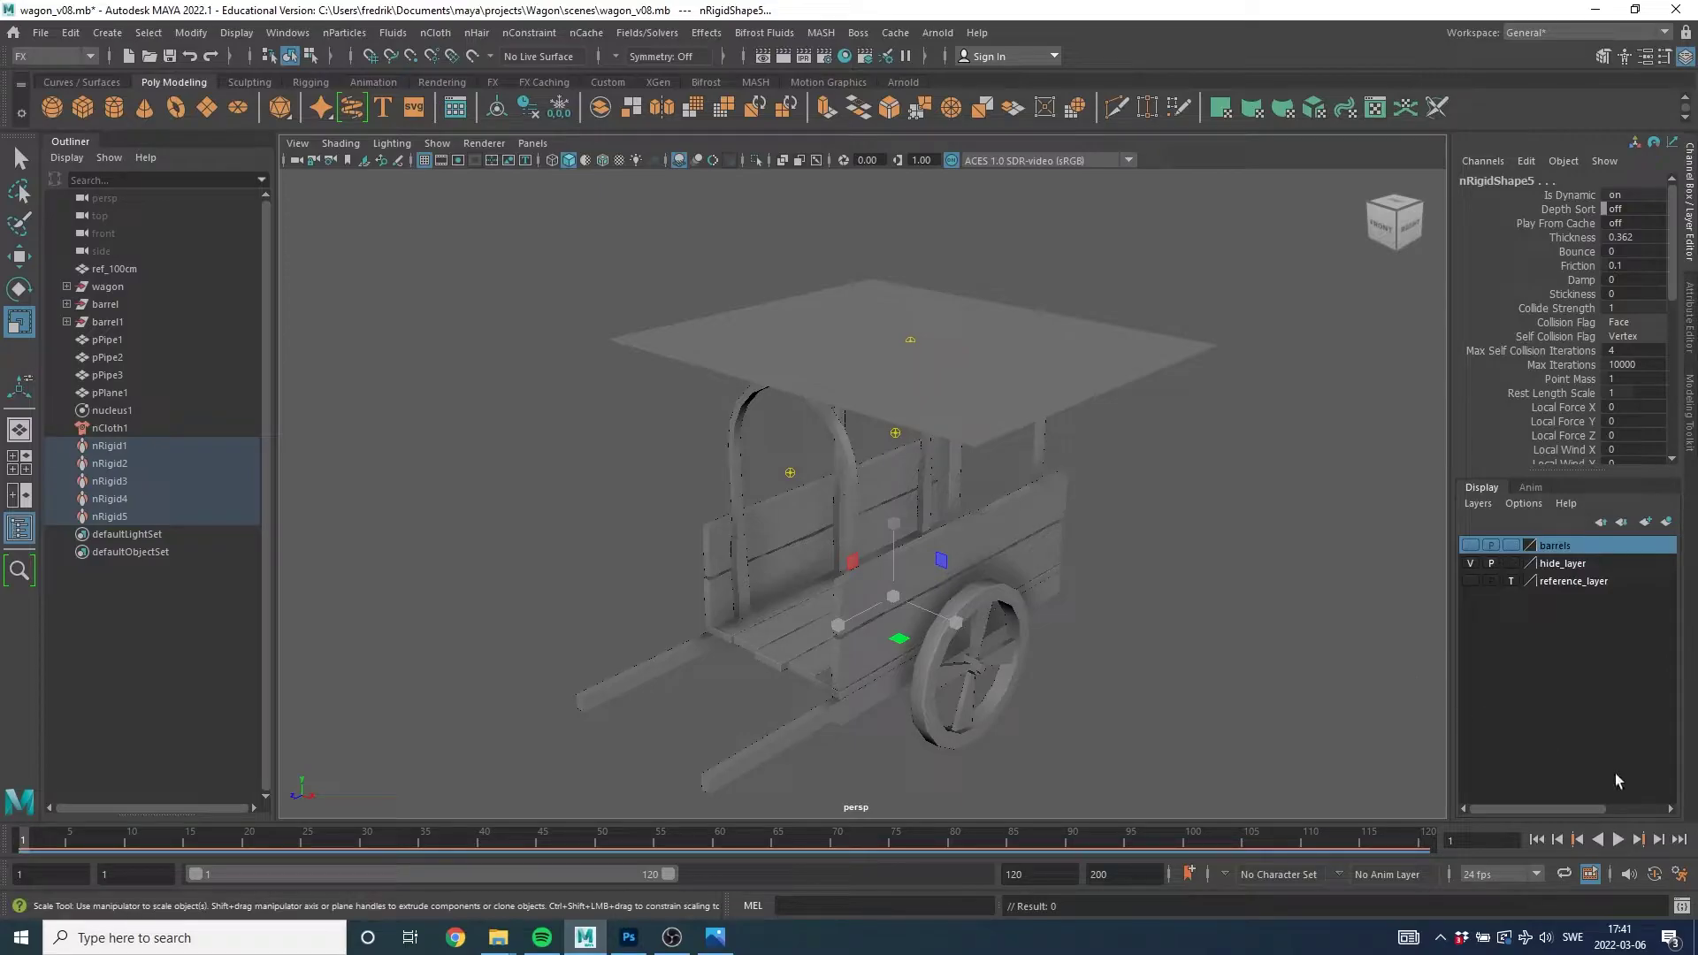
{"action": "right_click", "coordinate": [1632, 847]}
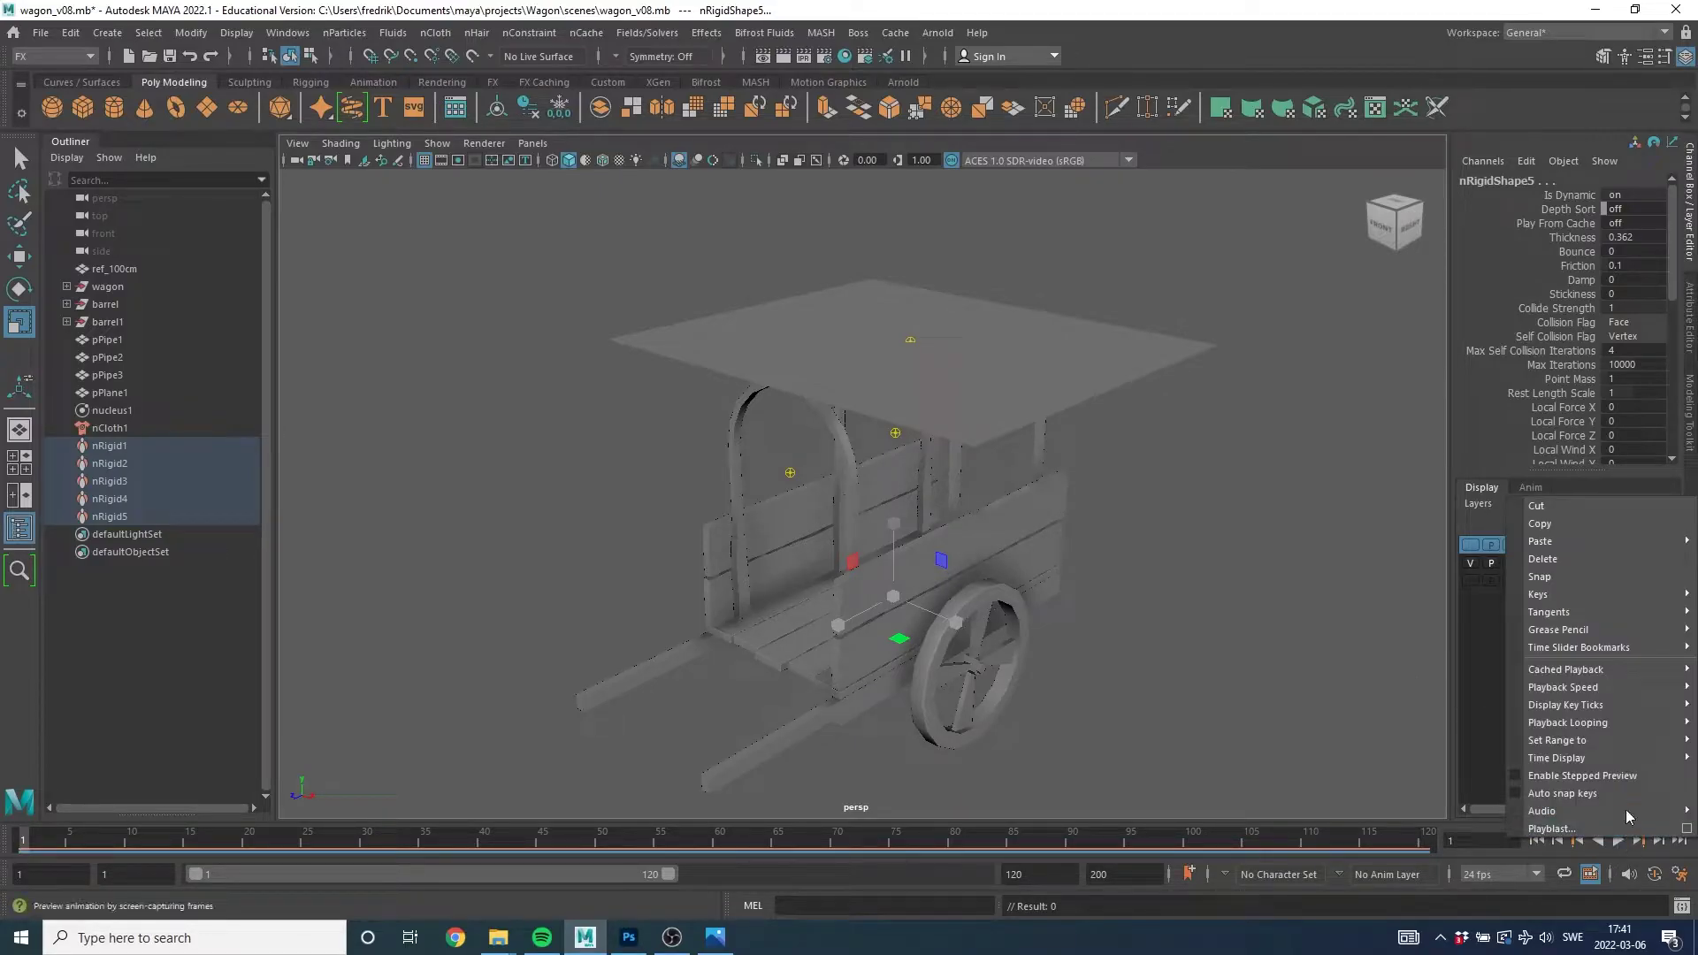
{"action": "mouse_move", "coordinate": [1566, 670]}
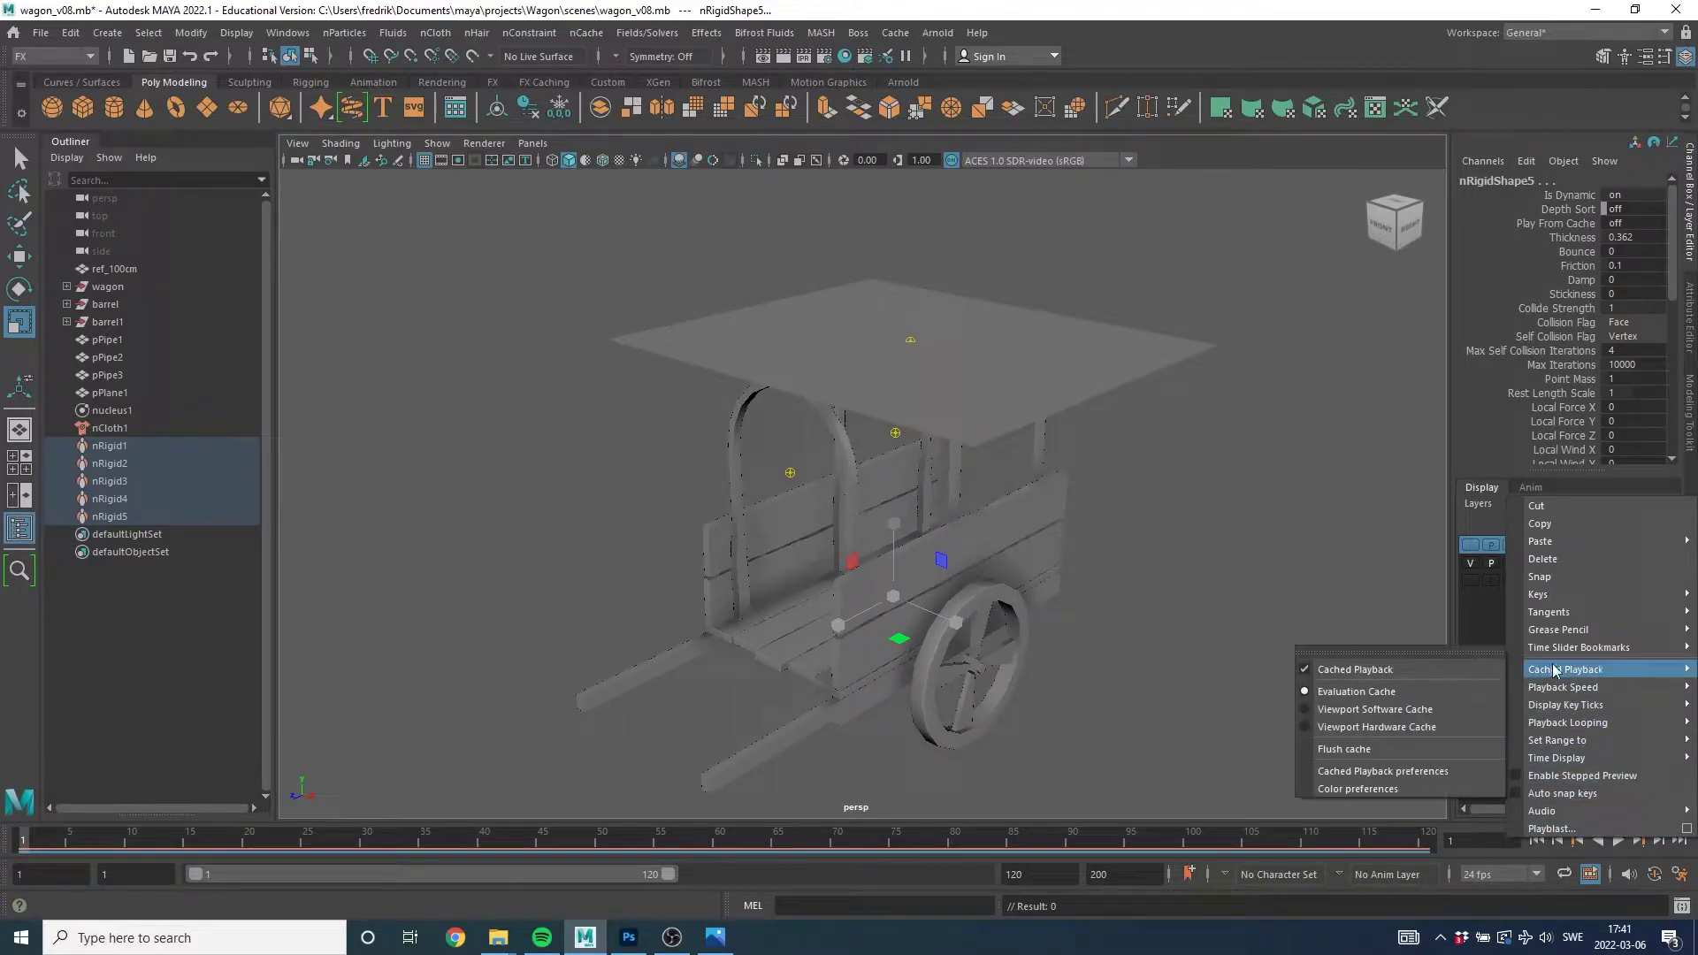
{"action": "left_click", "coordinate": [1357, 669]}
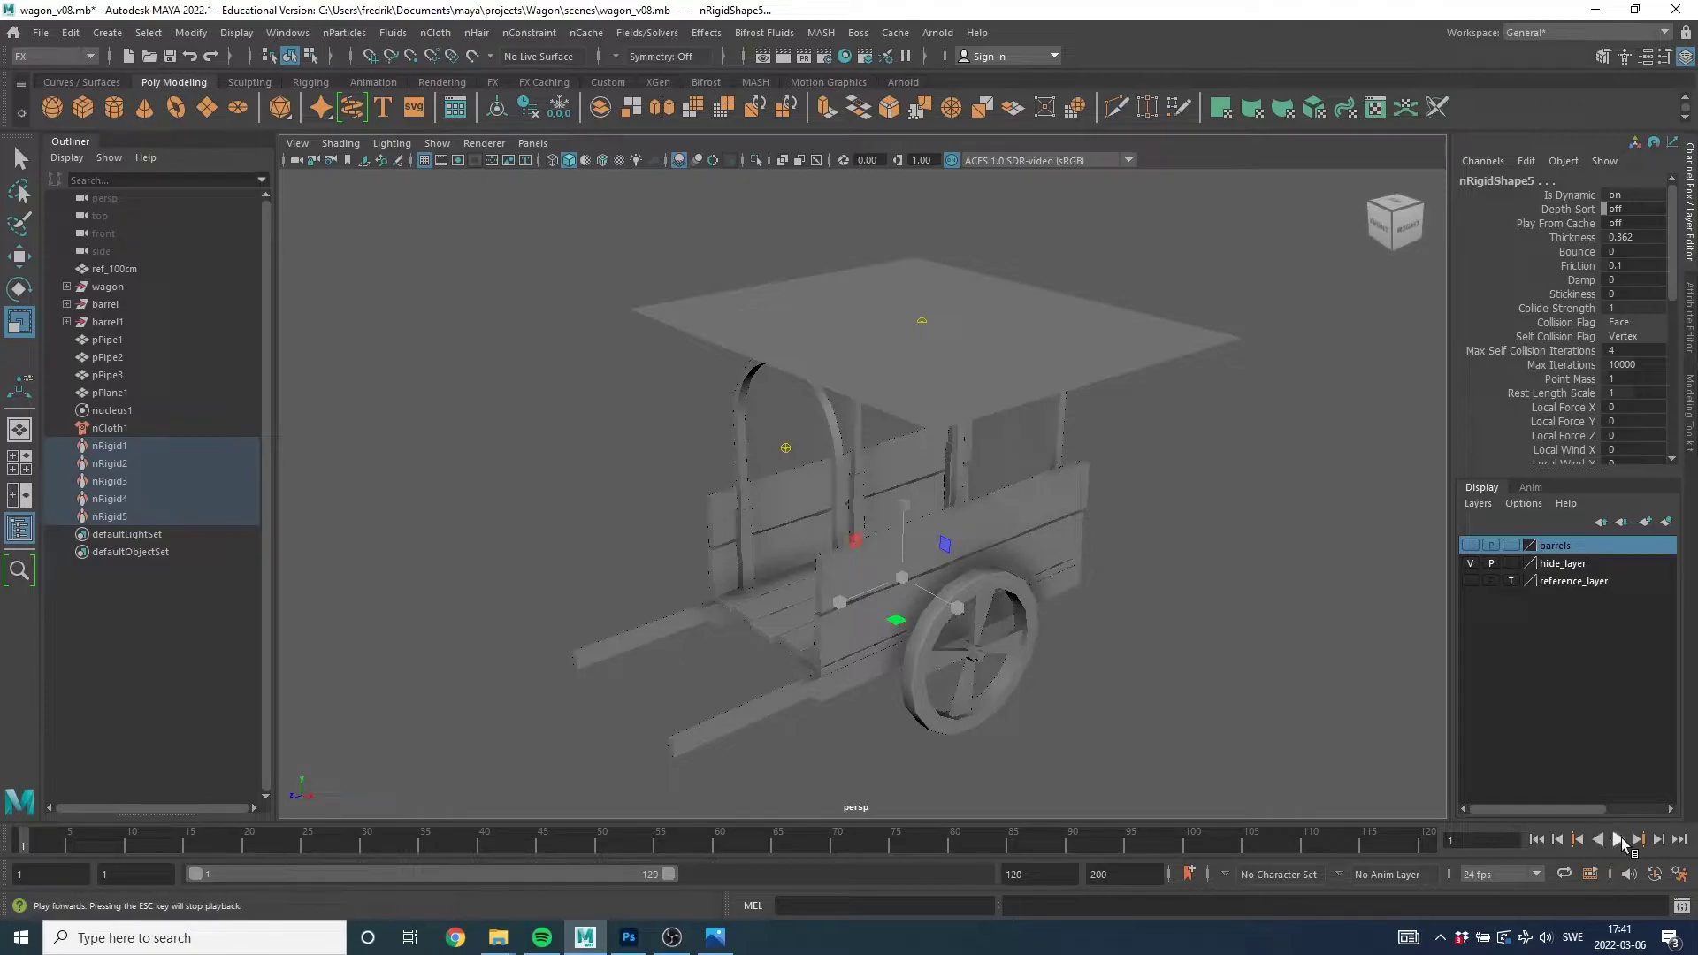
{"action": "left_click", "coordinate": [40, 33]}
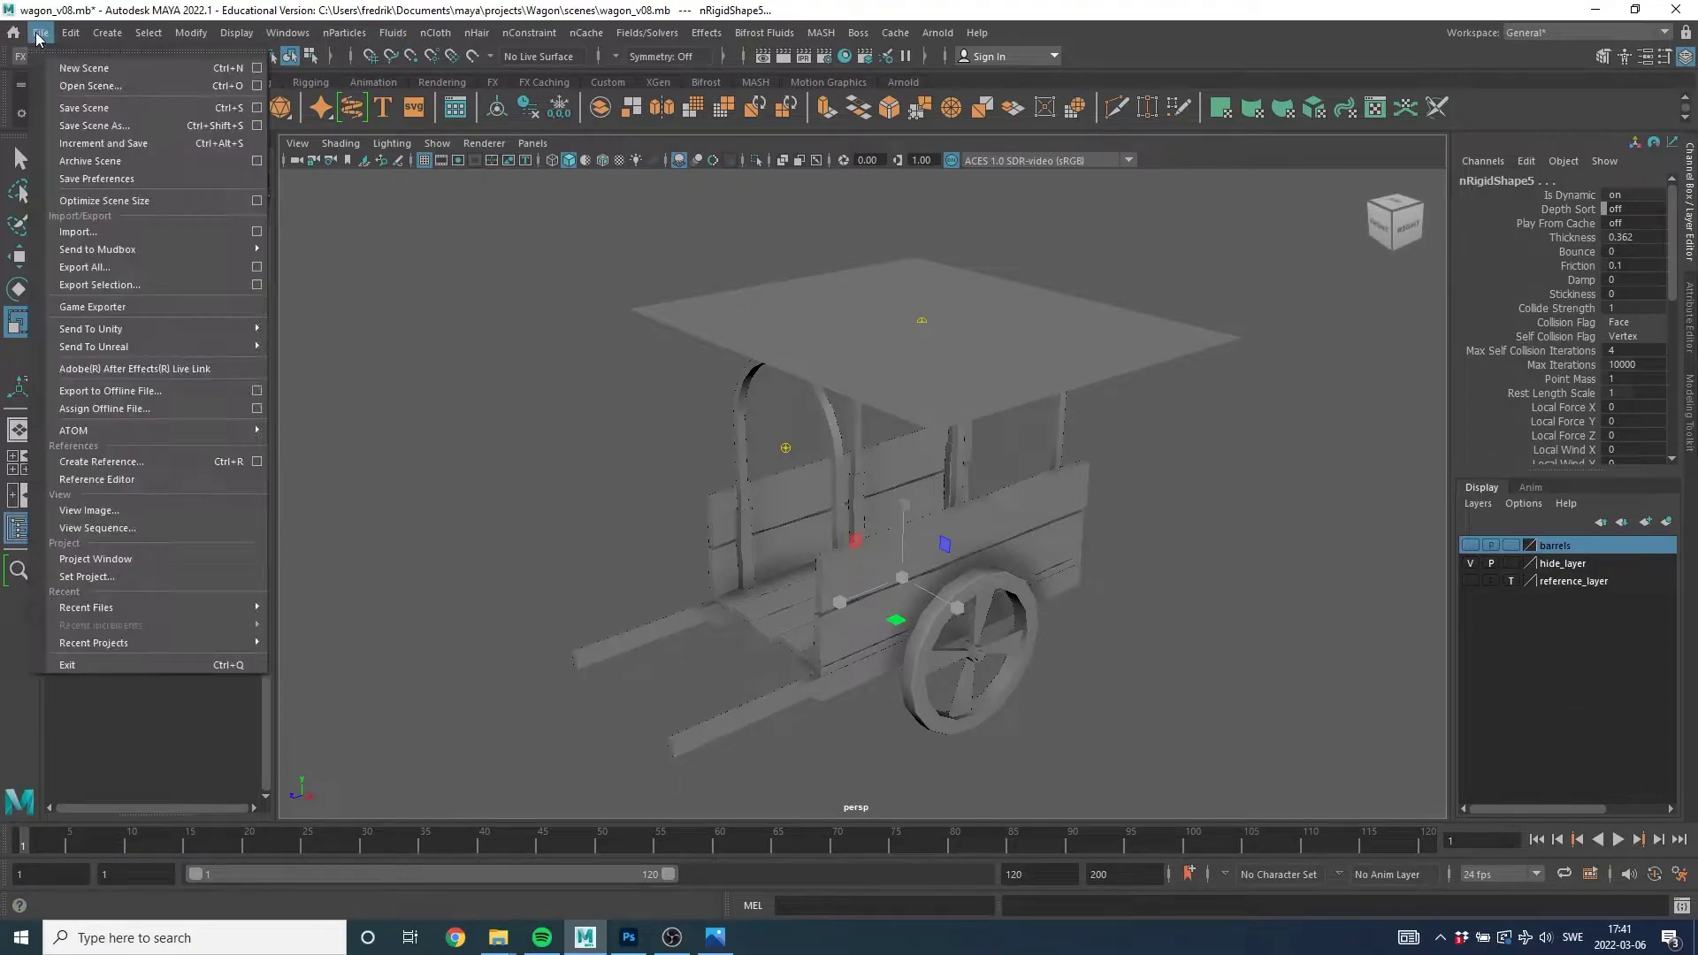
{"action": "left_click", "coordinate": [99, 113]}
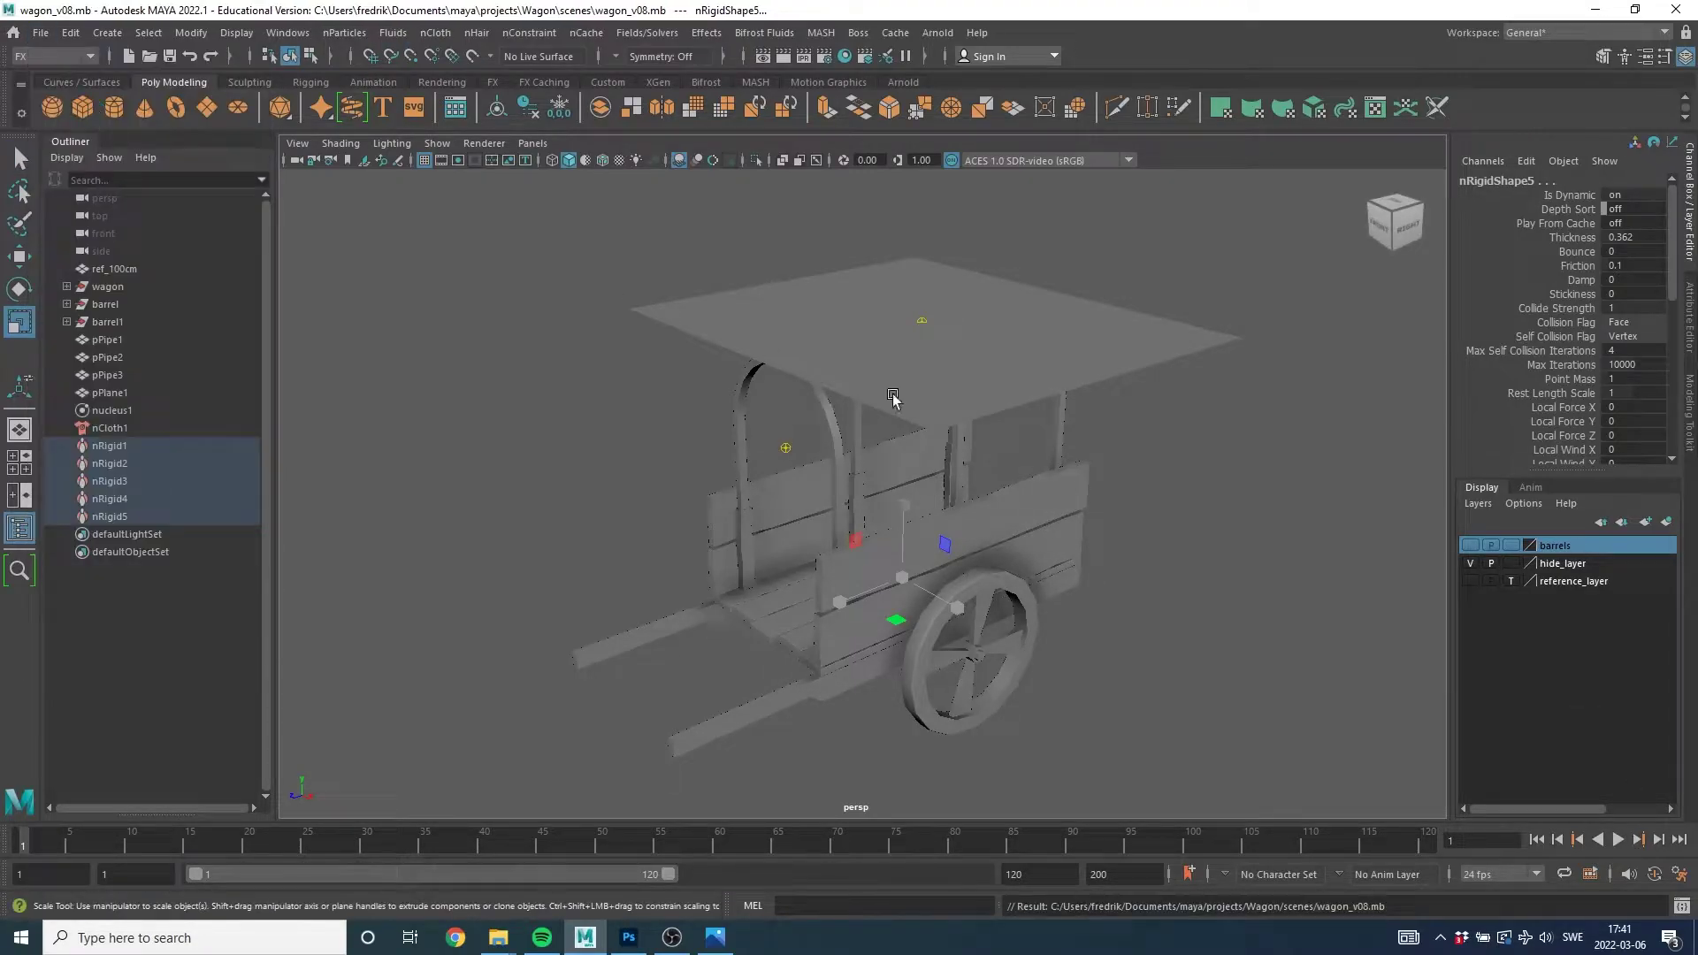
Play the cloth simulation, orbit to watch it drape, and stop near frame 17.
{"action": "left_click", "coordinate": [1618, 840]}
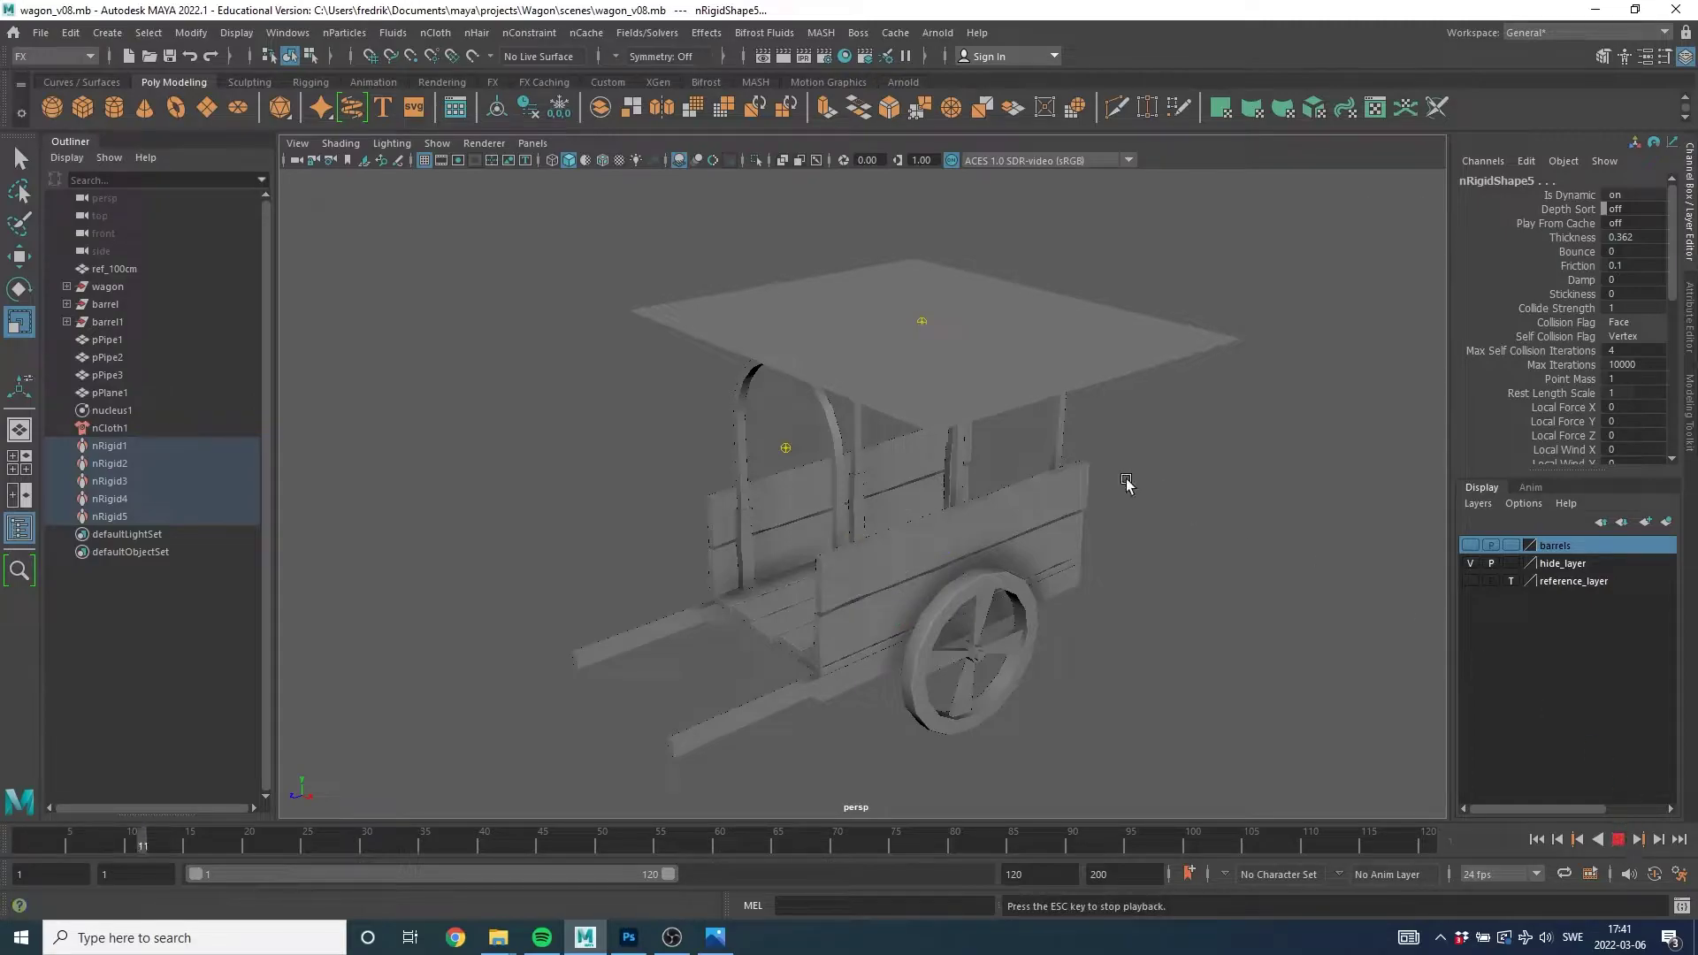
{"action": "left_click_drag", "start_coordinate": [1073, 444], "coordinate": [986, 427], "text": "alt"}
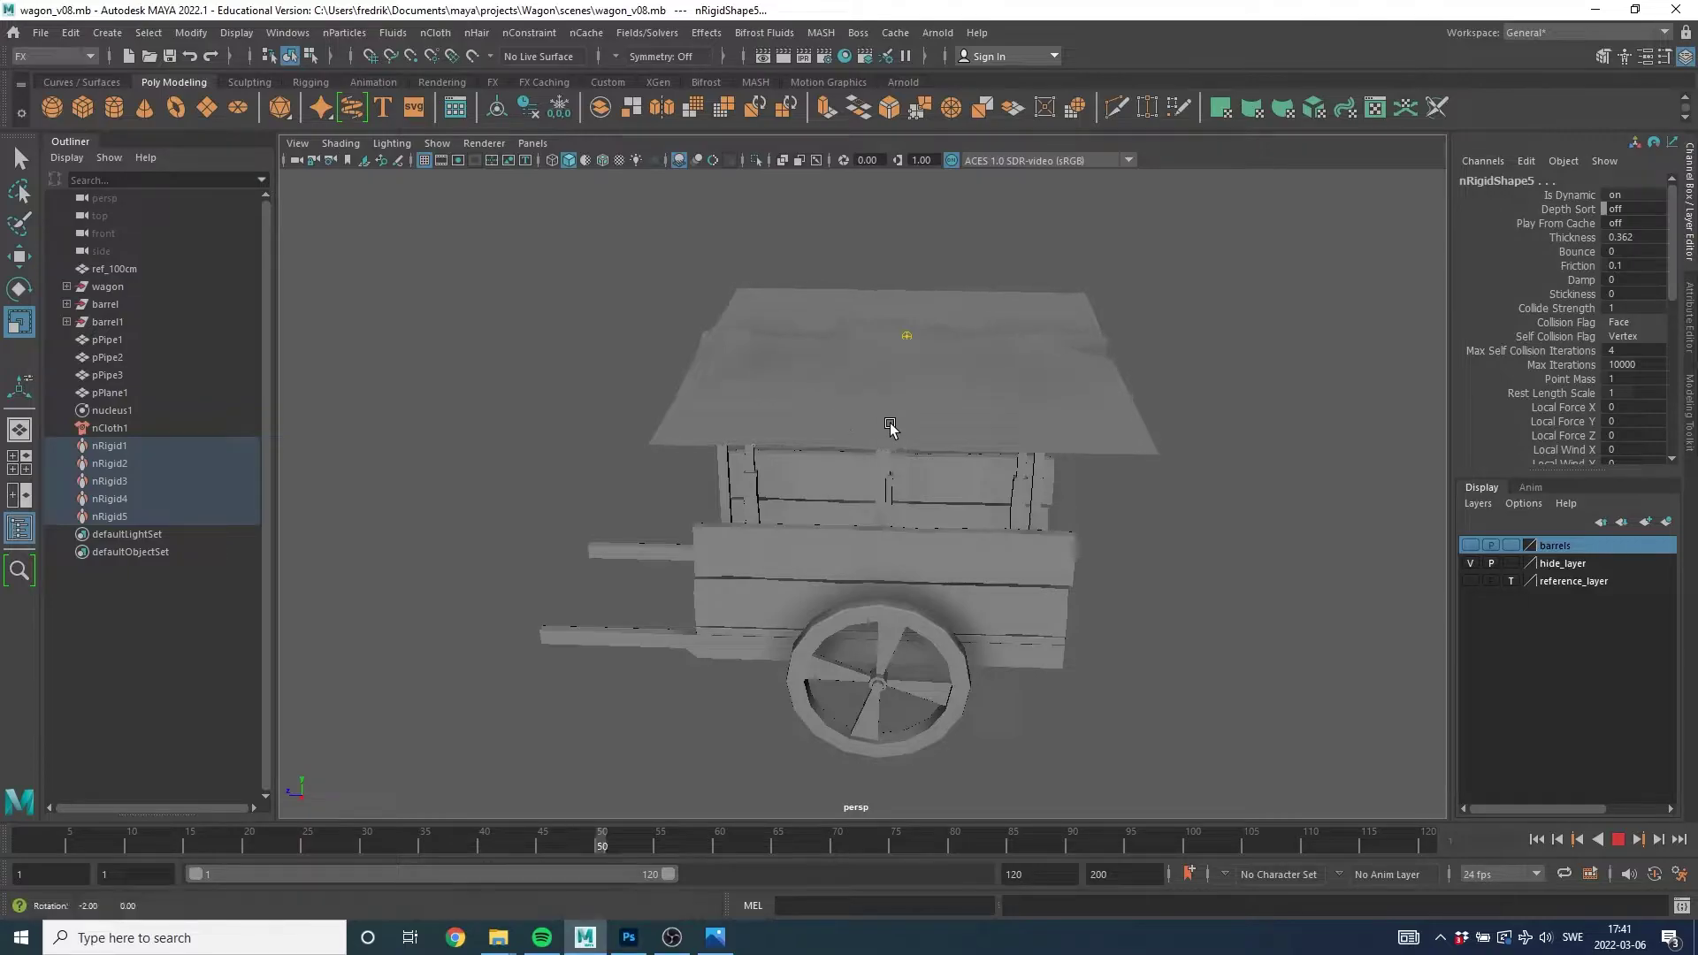
{"action": "left_click_drag", "start_coordinate": [842, 428], "coordinate": [955, 436], "text": "alt"}
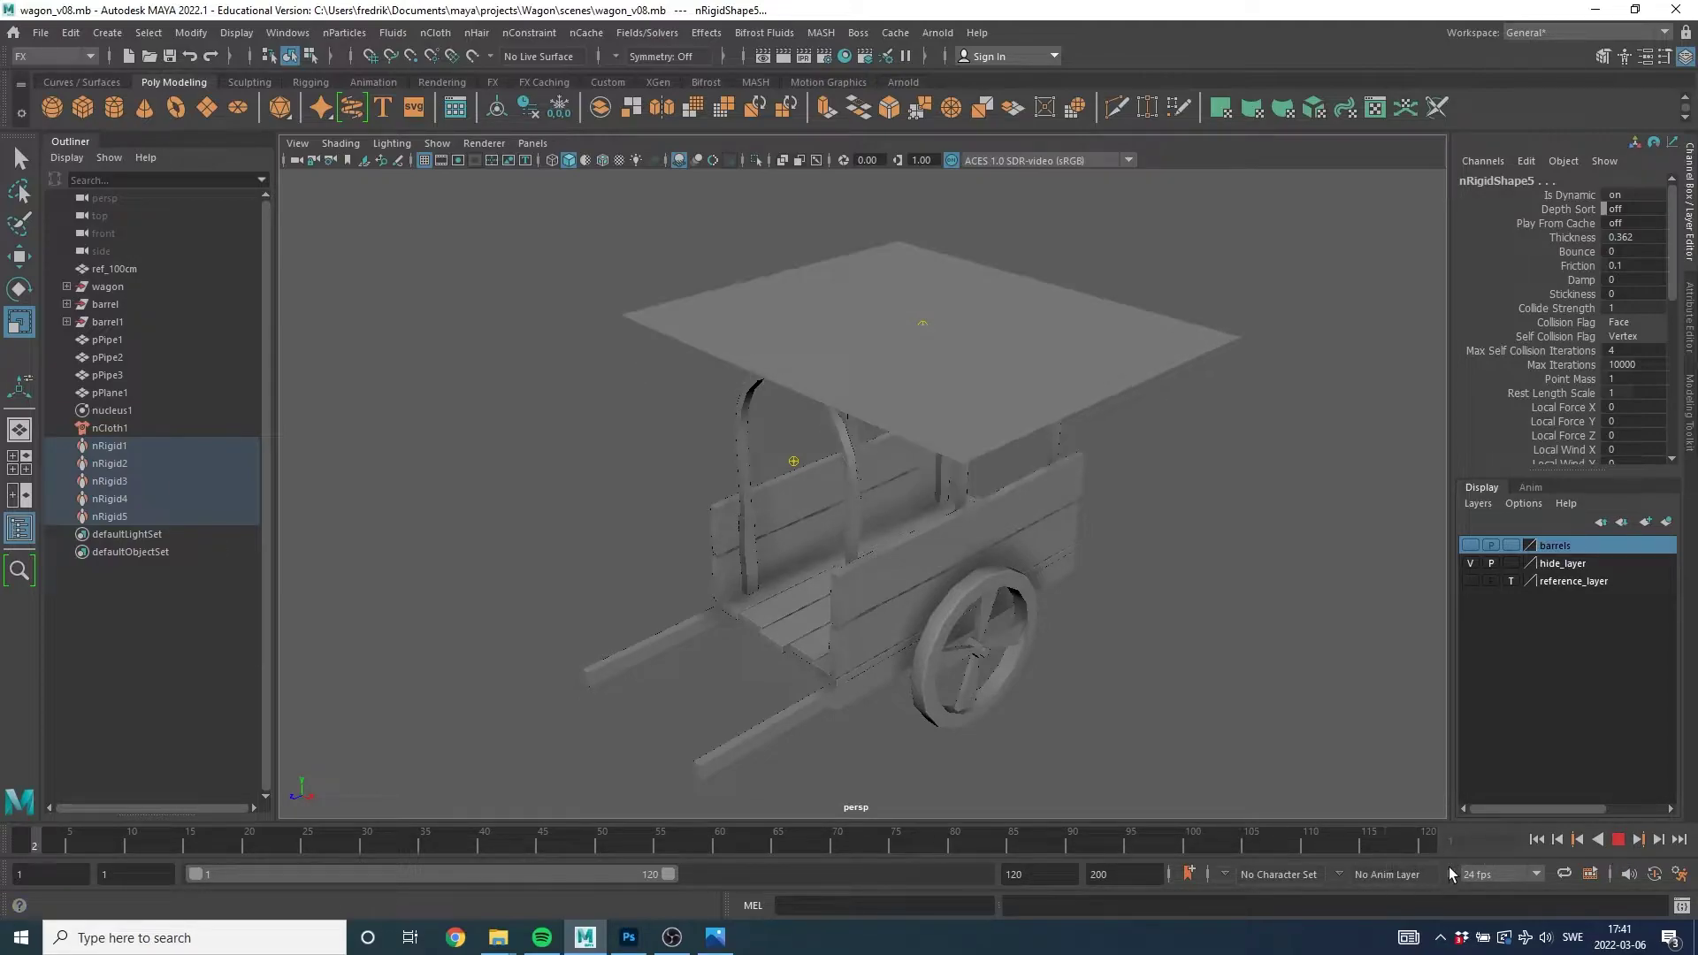
{"action": "left_click", "coordinate": [1620, 840]}
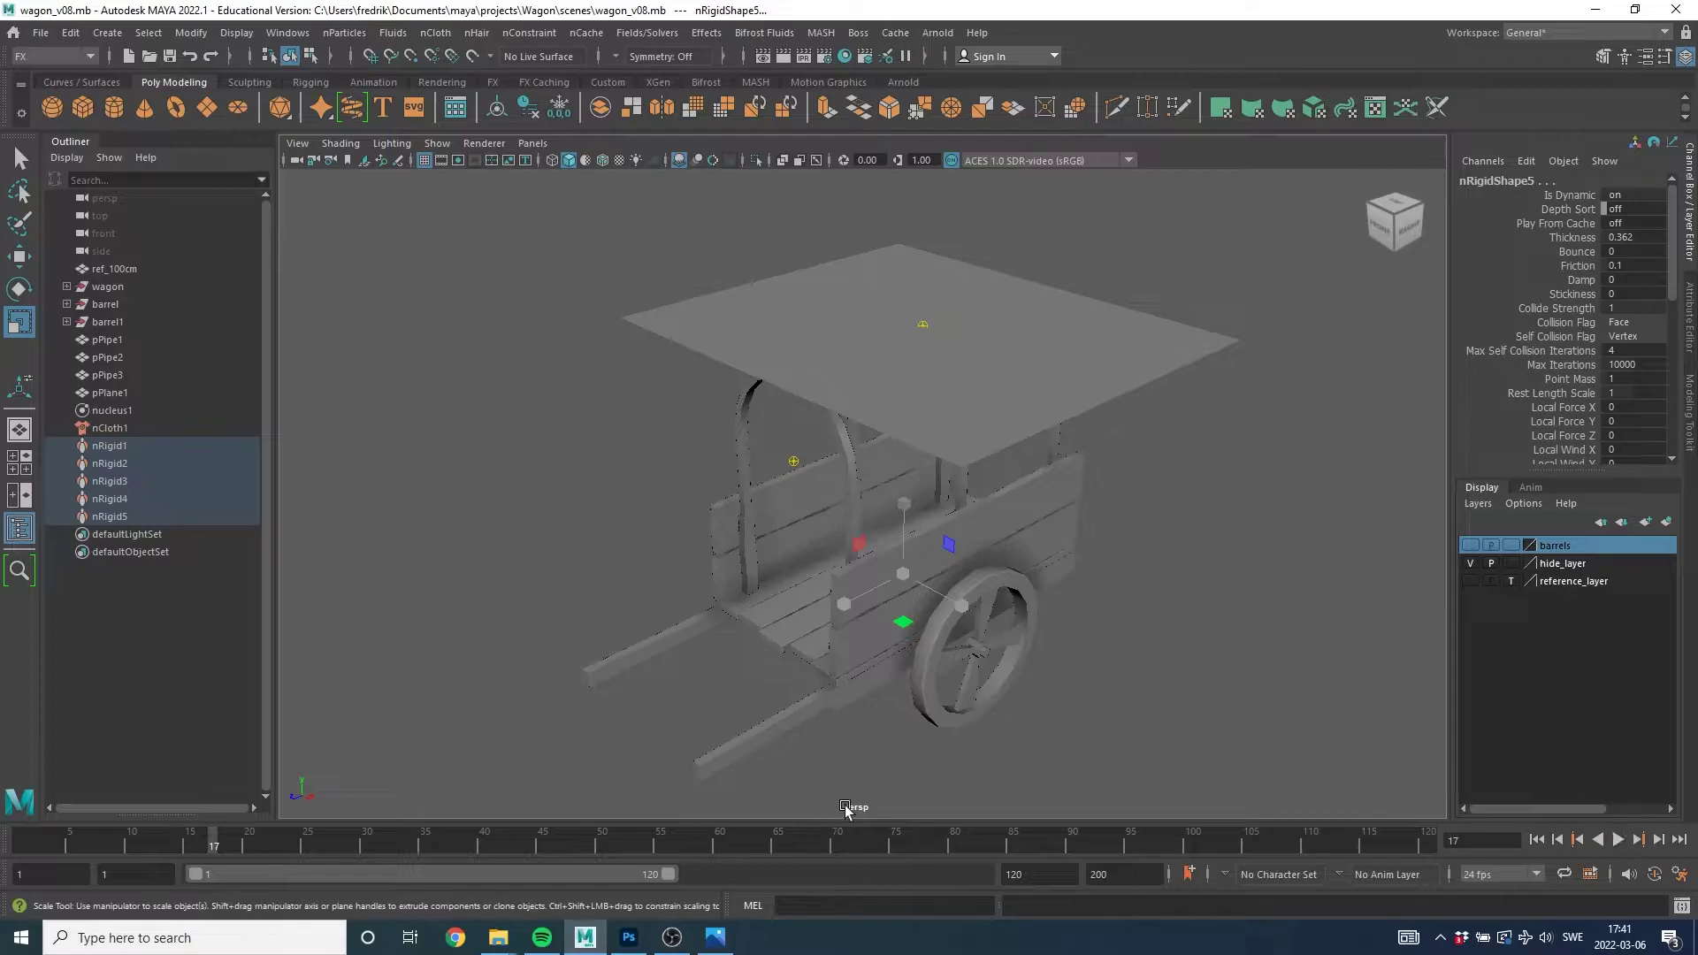
Change the animation end time from 120 to 500 frames.
{"action": "left_click", "coordinate": [1016, 874]}
{"action": "type", "text": "500"}
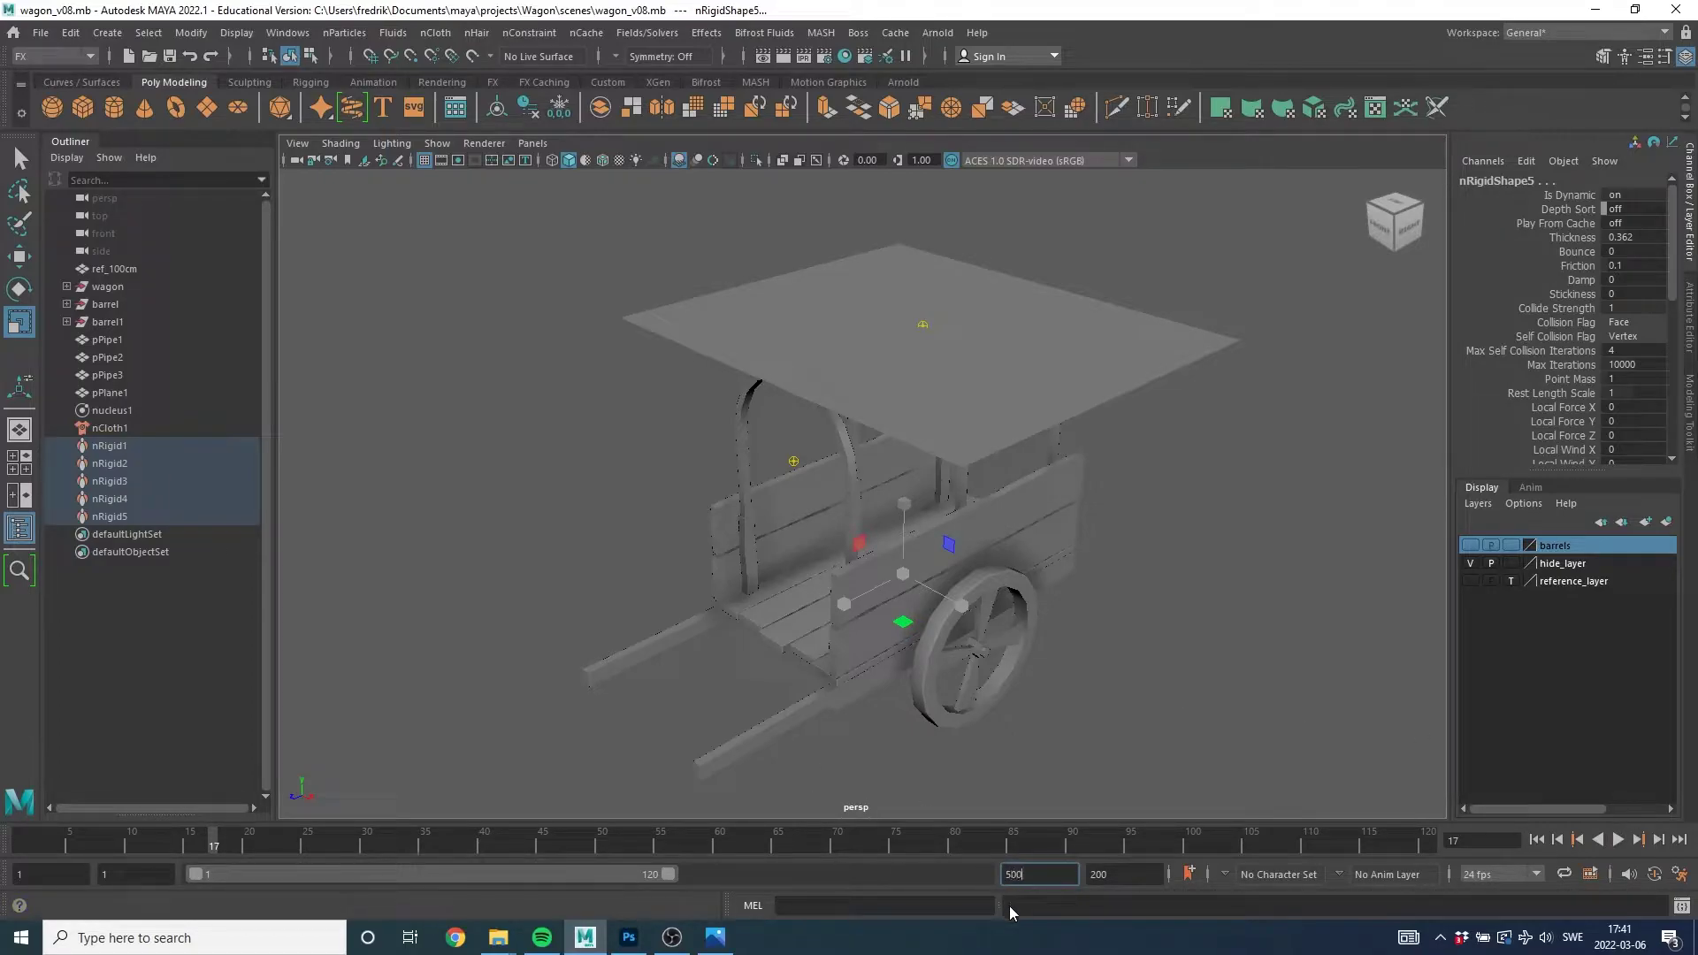
{"action": "key", "text": "Return"}
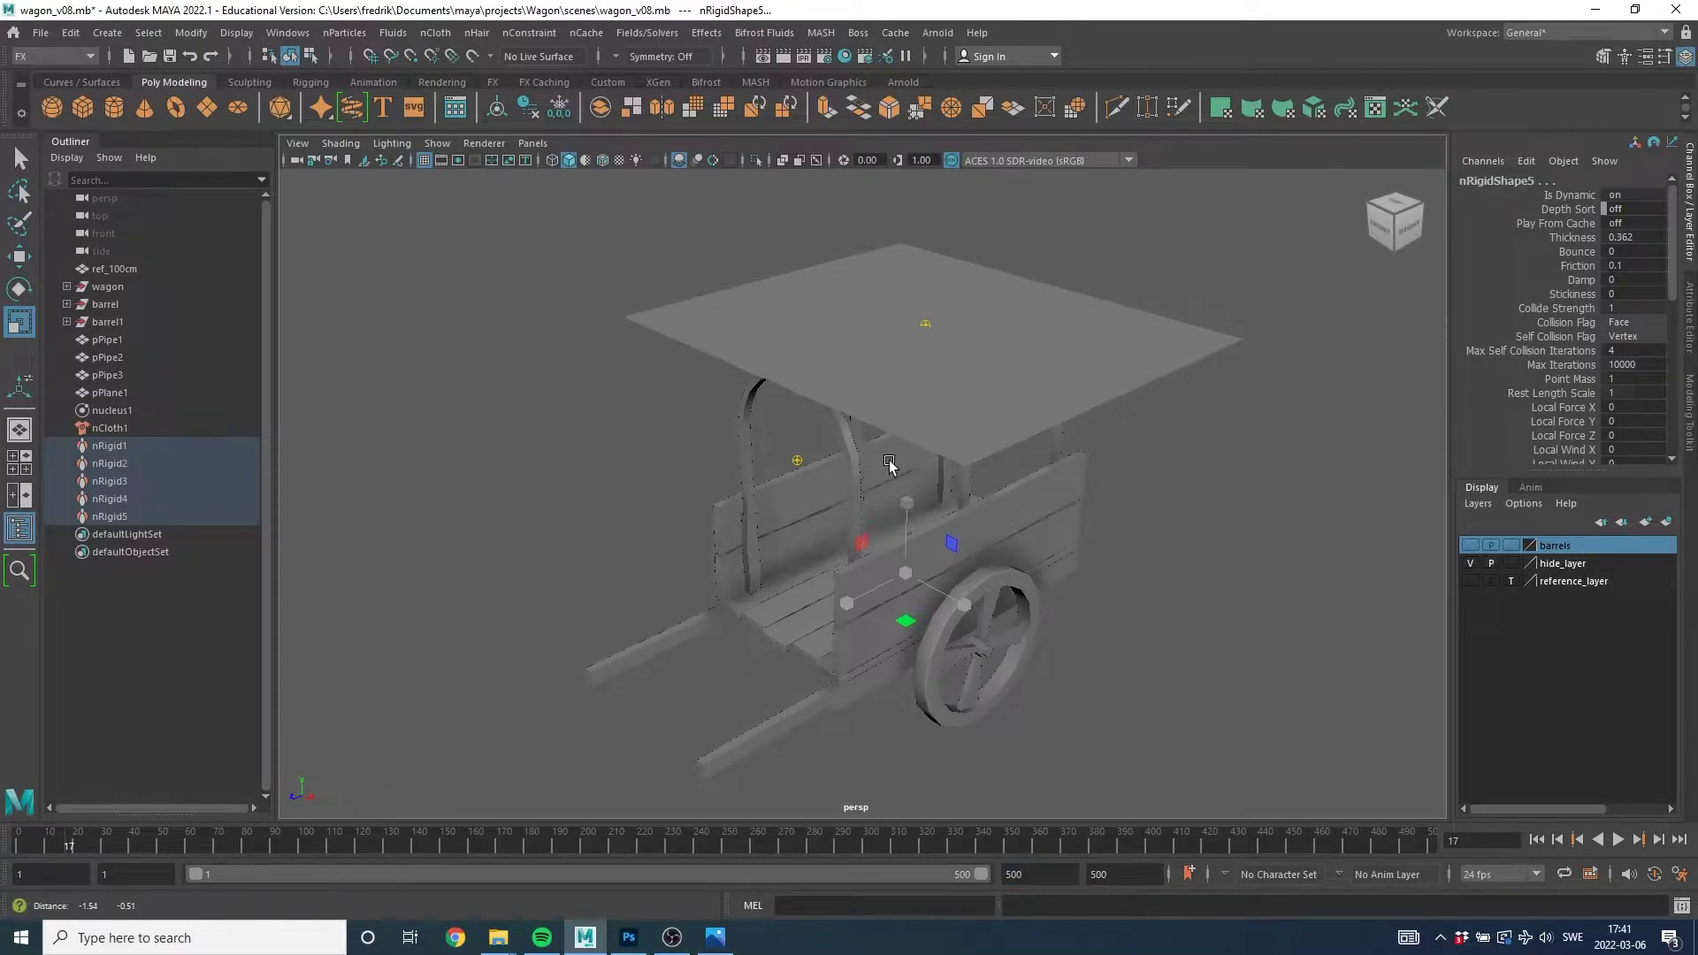
{"action": "left_click_drag", "start_coordinate": [890, 462], "coordinate": [863, 481], "text": "alt"}
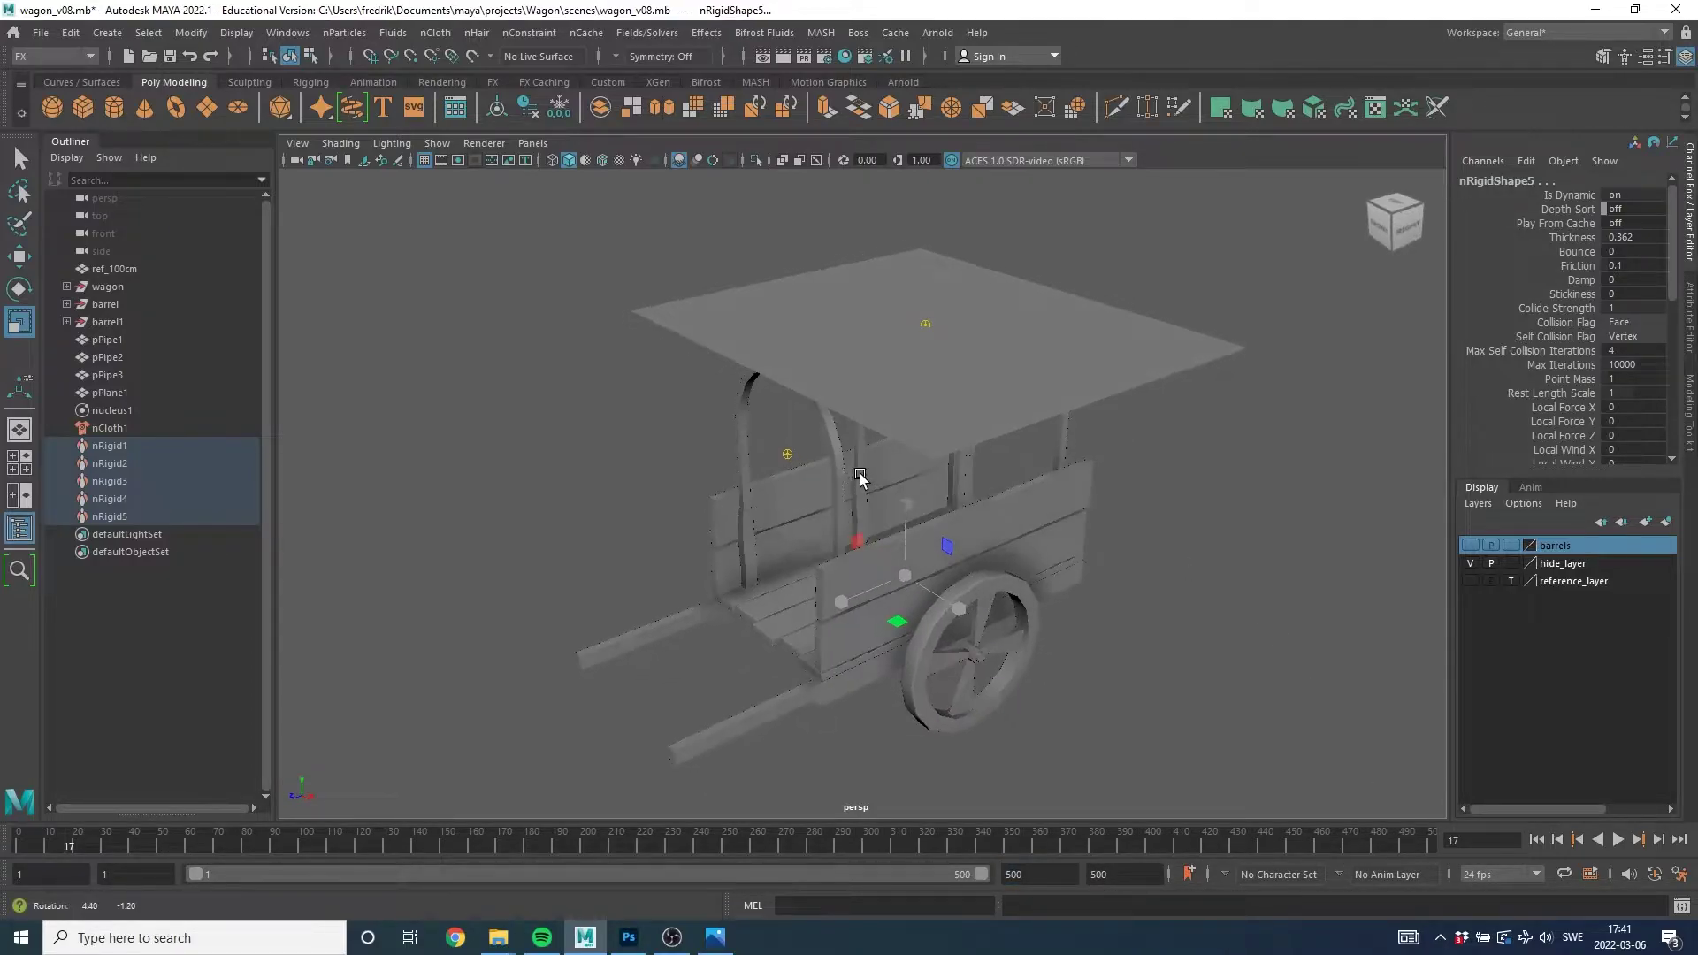
Set nucleus1's Gravity to 50 and rewind the simulation to frame 1.
{"action": "left_click", "coordinate": [116, 412]}
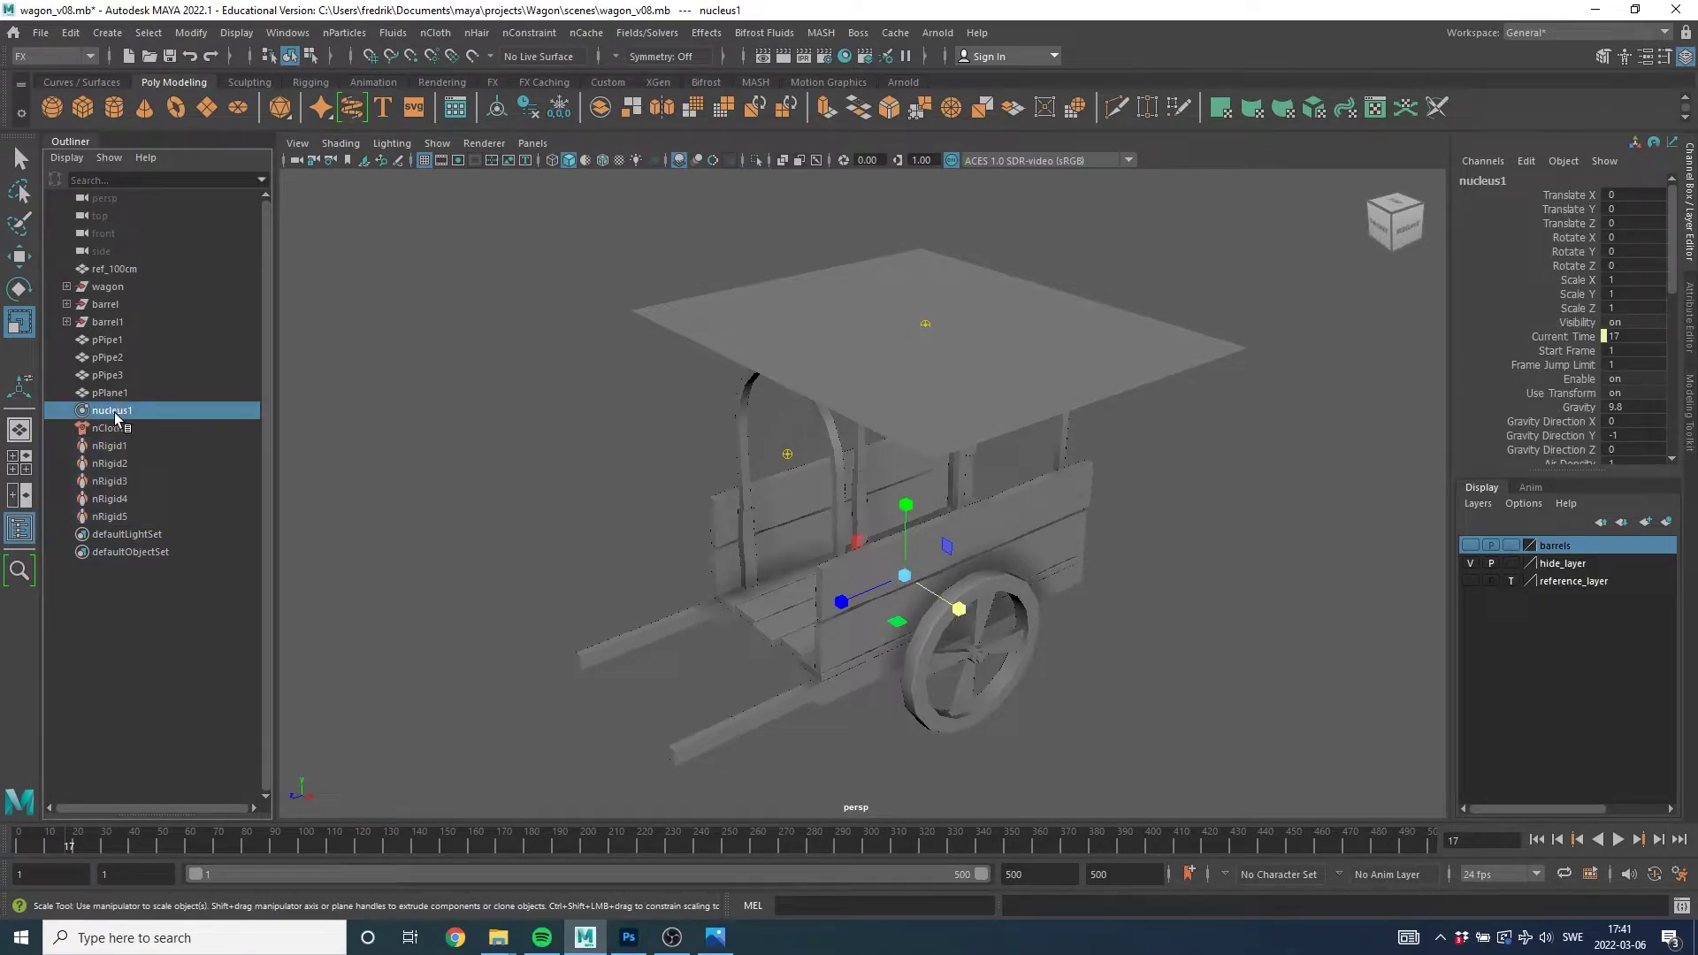
{"action": "left_click", "coordinate": [1691, 331]}
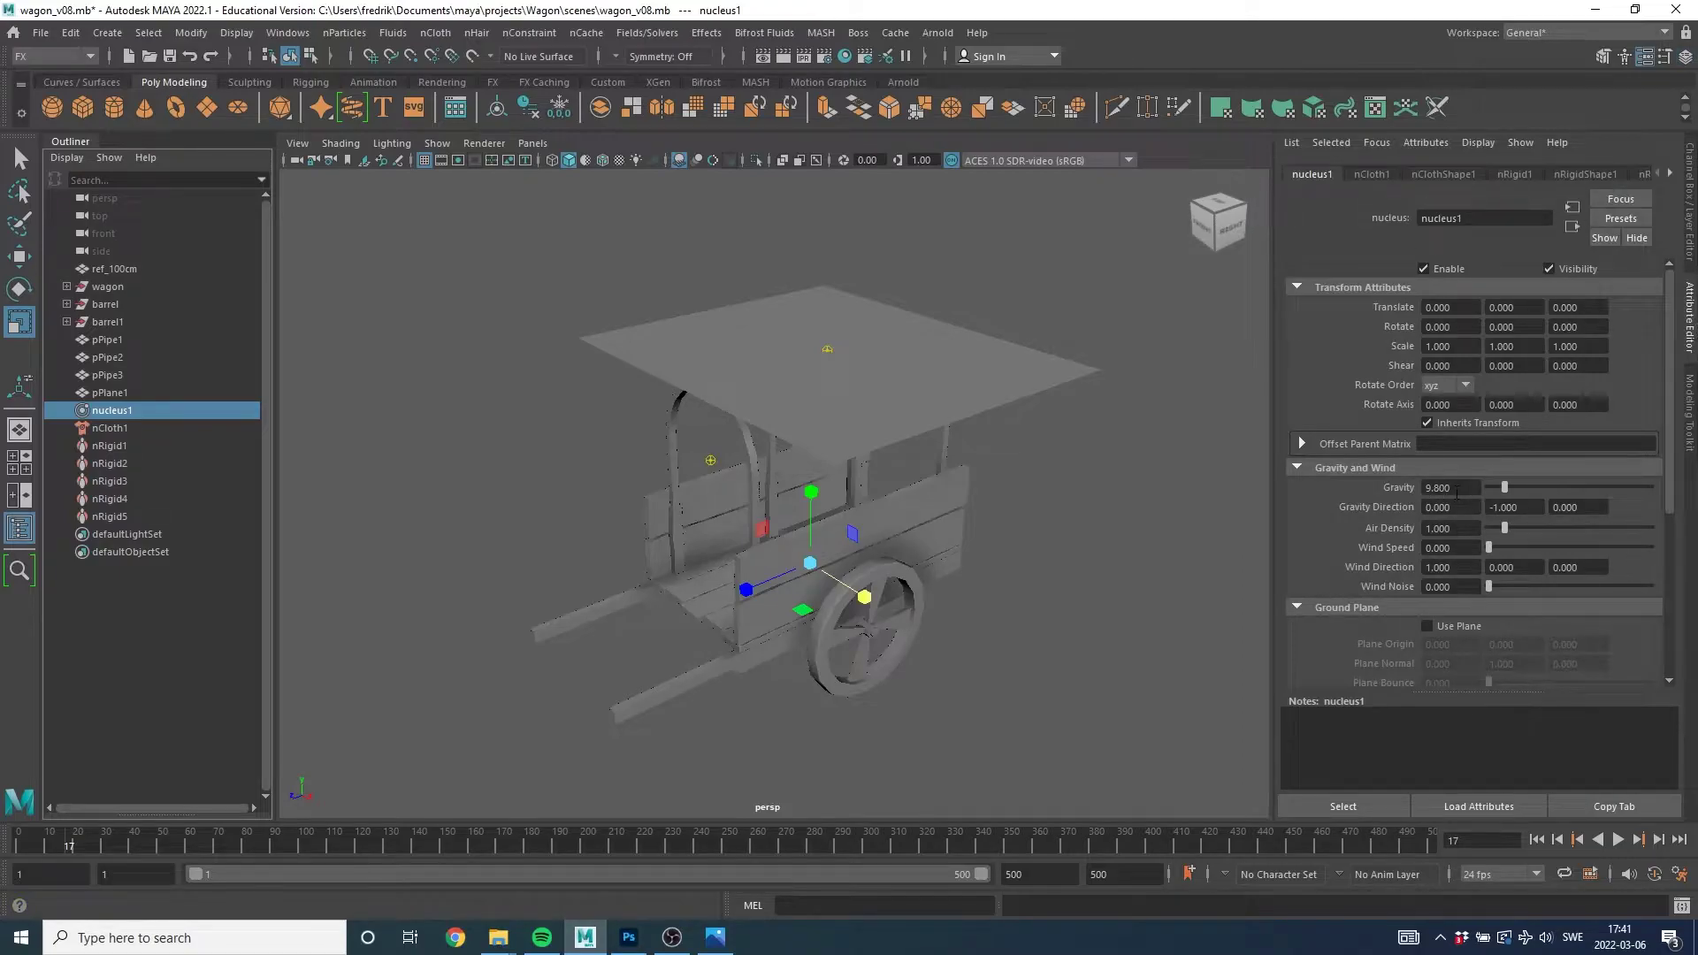
{"action": "left_click_drag", "start_coordinate": [1457, 493], "coordinate": [1398, 493]}
{"action": "type", "text": "50.000"}
{"action": "key", "text": "Return"}
{"action": "left_click", "coordinate": [1536, 840]}
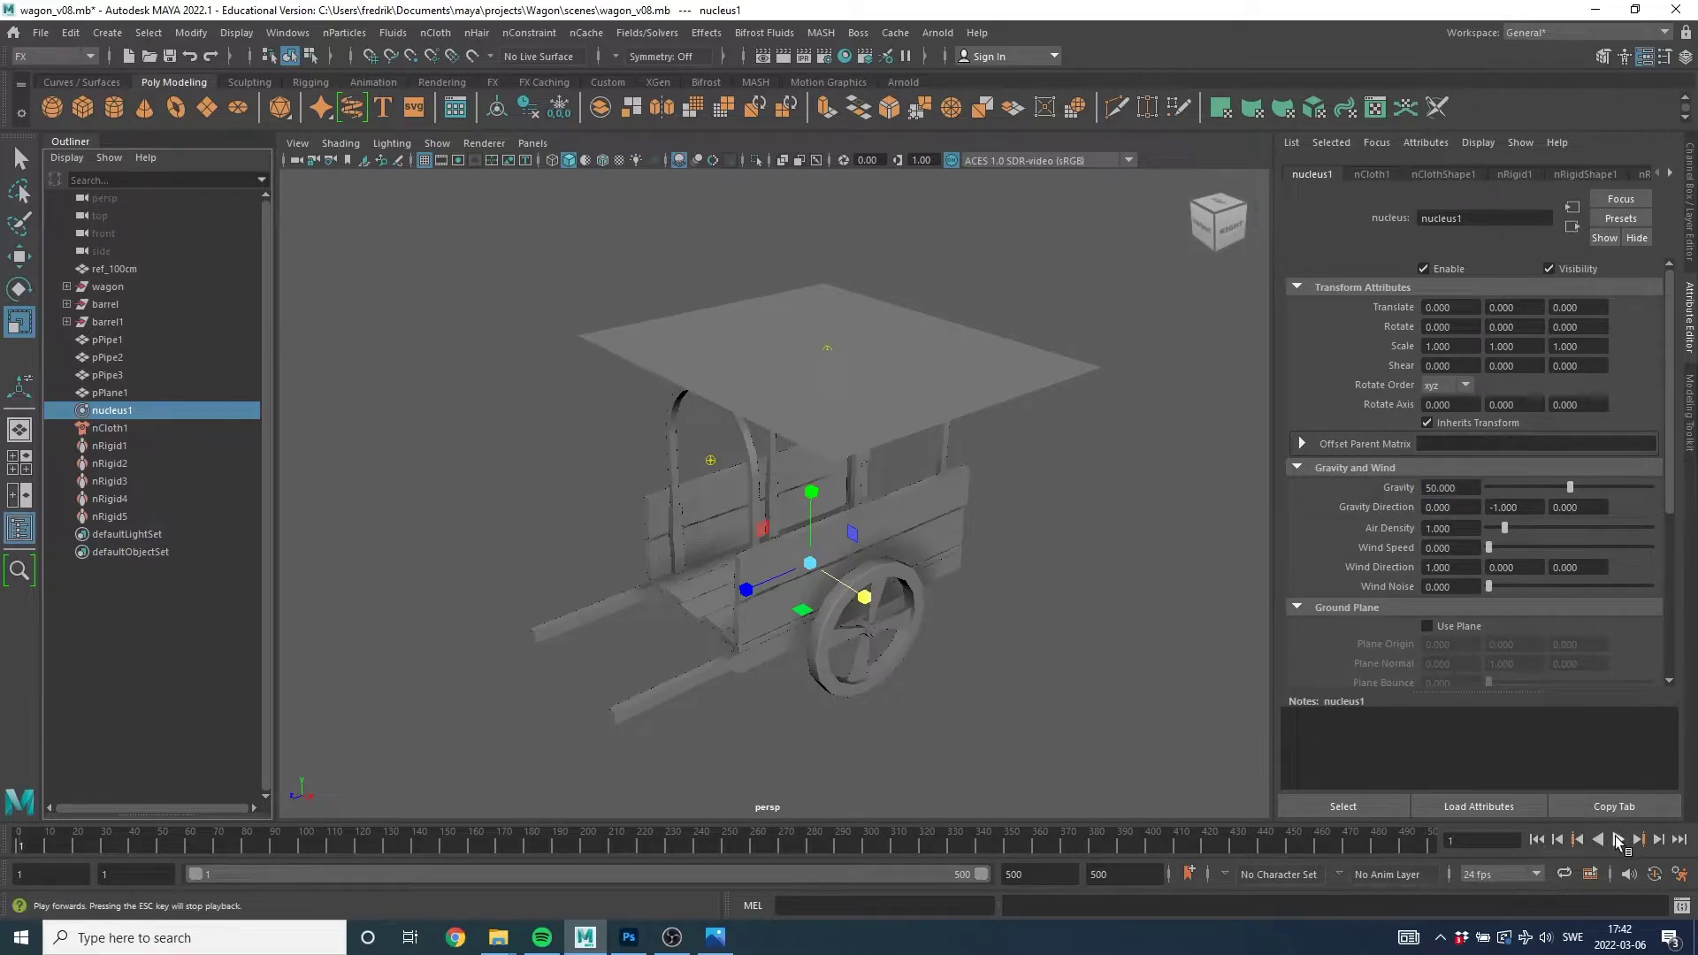
{"action": "left_click", "coordinate": [1618, 840]}
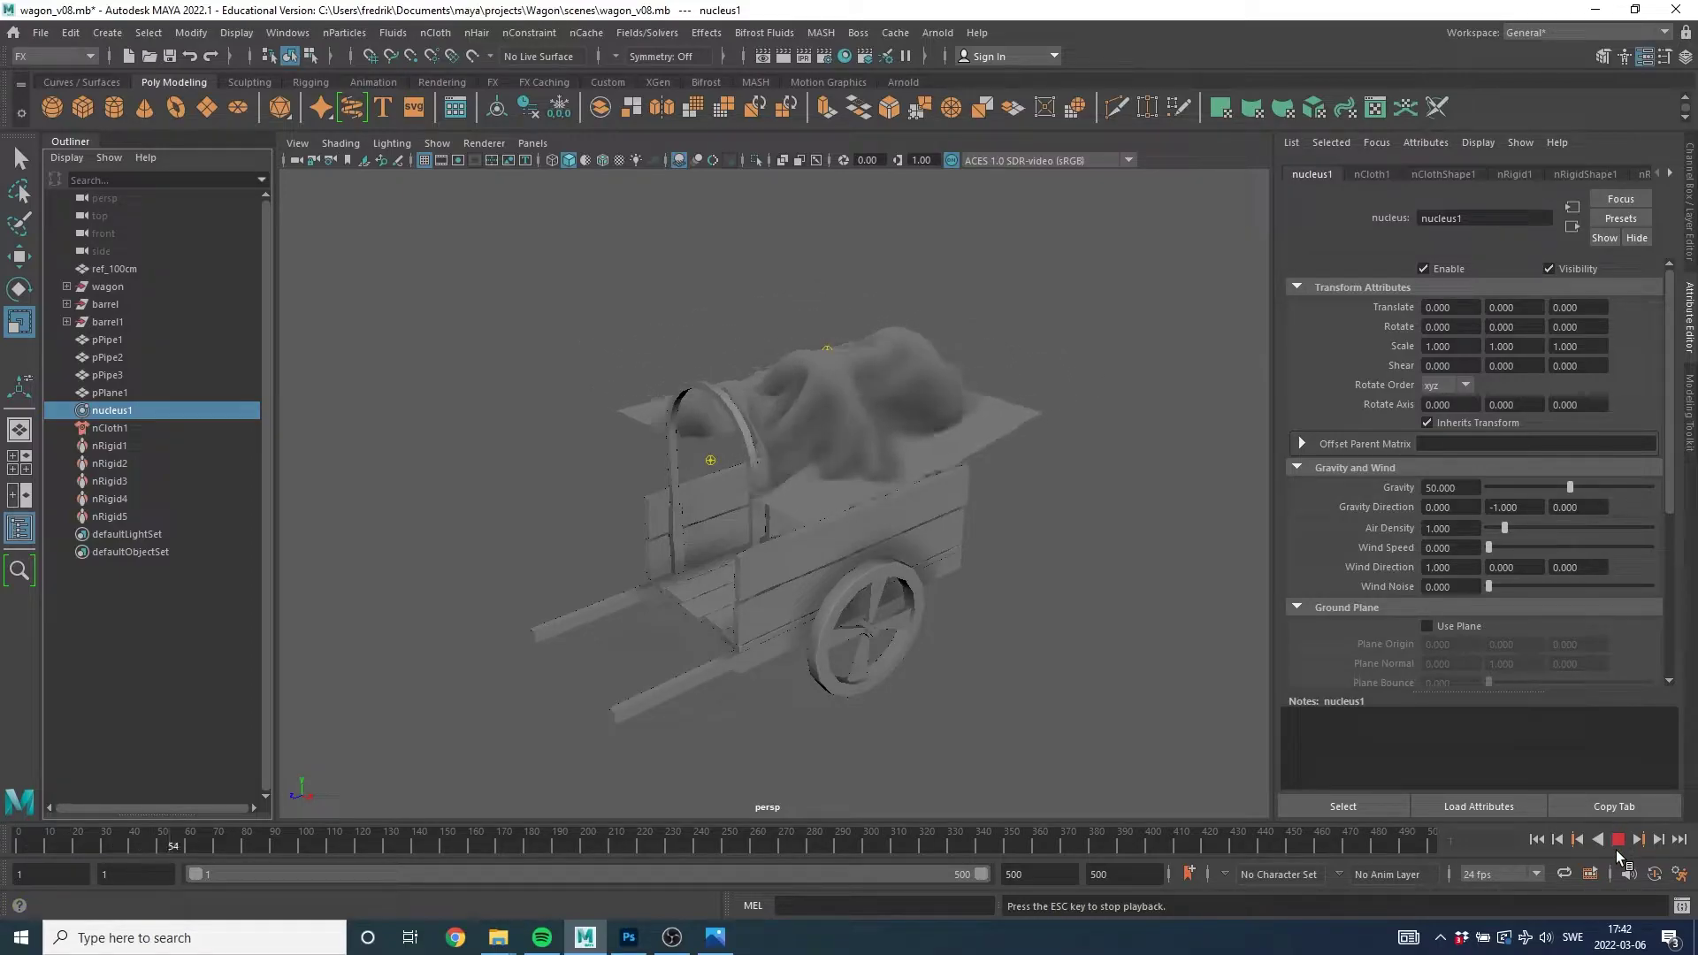
{"action": "key", "text": "Escape"}
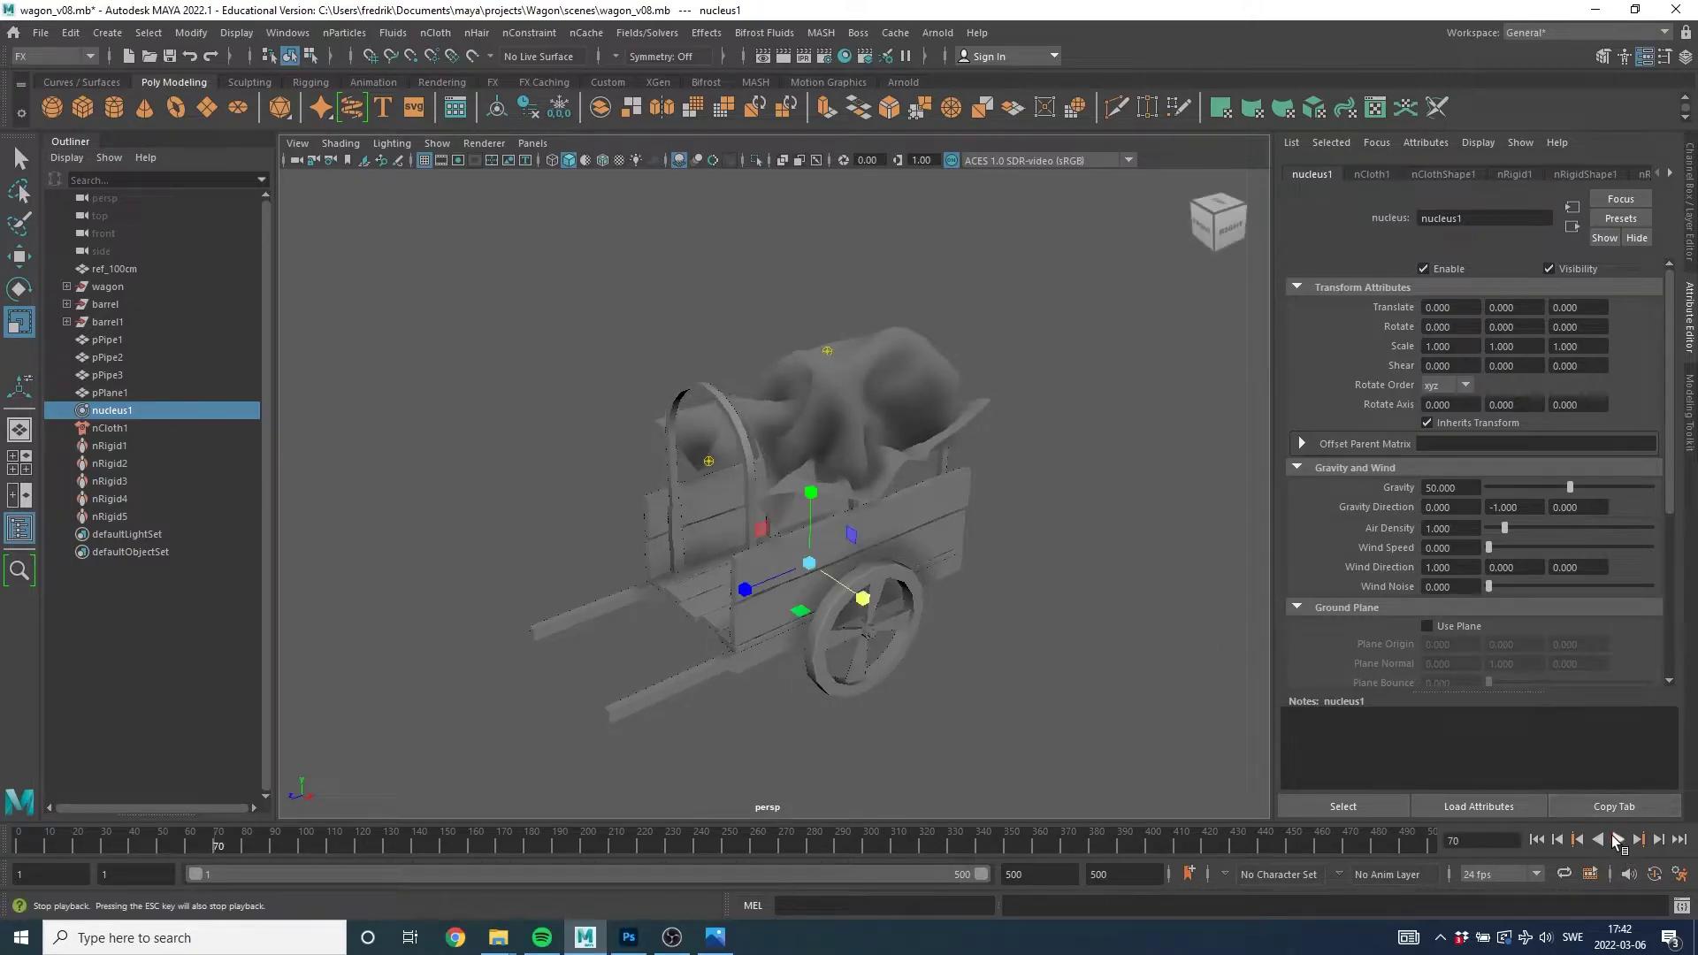
{"action": "left_click_drag", "start_coordinate": [915, 522], "coordinate": [778, 524], "text": "alt"}
{"action": "right_click_drag", "start_coordinate": [778, 523], "coordinate": [968, 496], "text": "alt"}
{"action": "scroll", "coordinate": [755, 479], "scroll_direction": "up", "scroll_amount": 3}
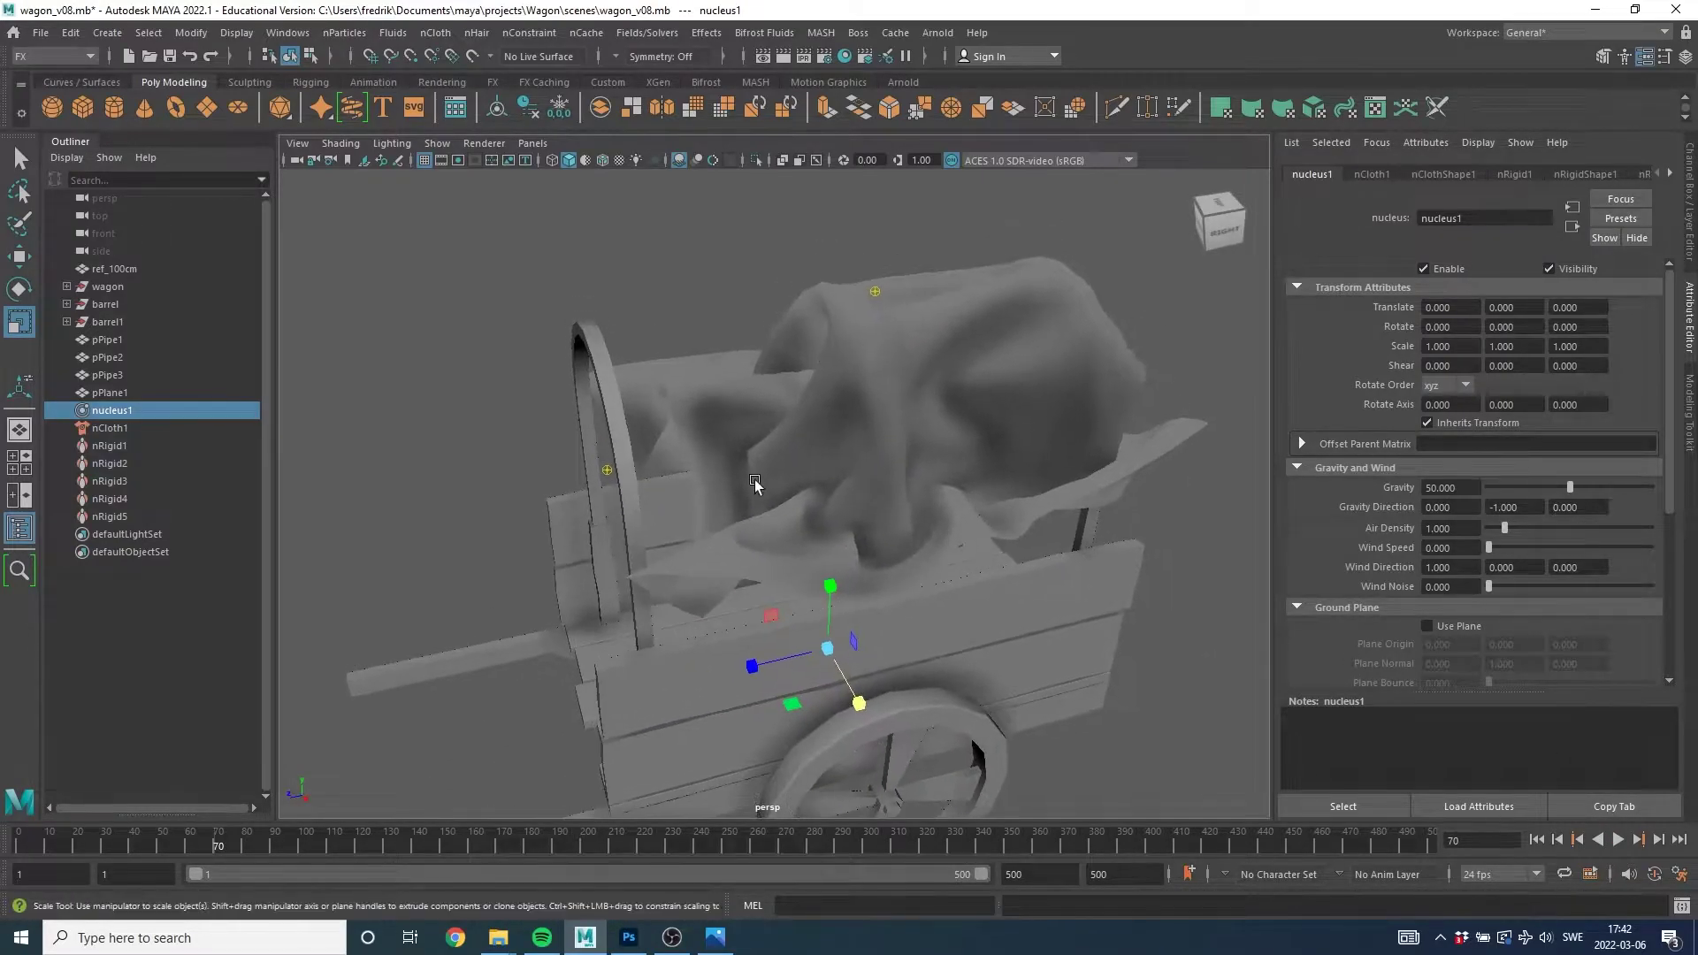
{"action": "left_click_drag", "start_coordinate": [948, 487], "coordinate": [891, 467], "text": "alt"}
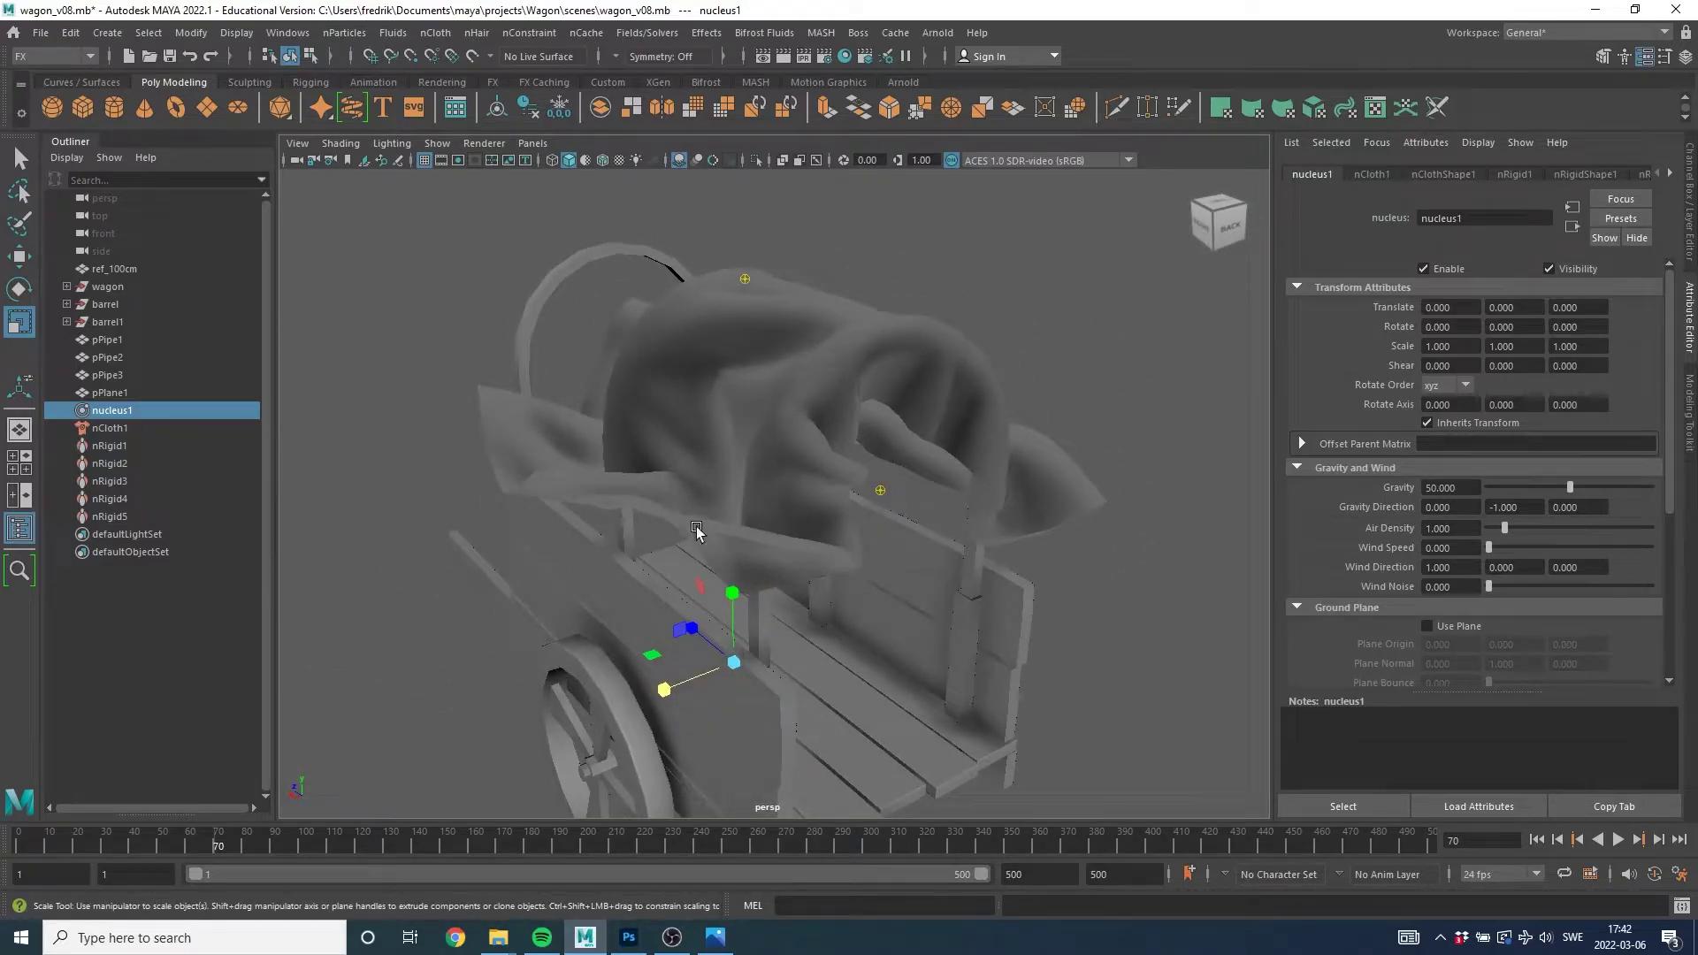
{"action": "mouse_move", "coordinate": [811, 466]}
{"action": "left_mouse_down", "text": "alt"}
{"action": "mouse_move", "coordinate": [900, 454]}
{"action": "mouse_move", "coordinate": [720, 416]}
{"action": "mouse_move", "coordinate": [672, 363]}
{"action": "mouse_move", "coordinate": [755, 360]}
{"action": "left_mouse_up", "text": "alt"}
{"action": "left_click", "coordinate": [1536, 841]}
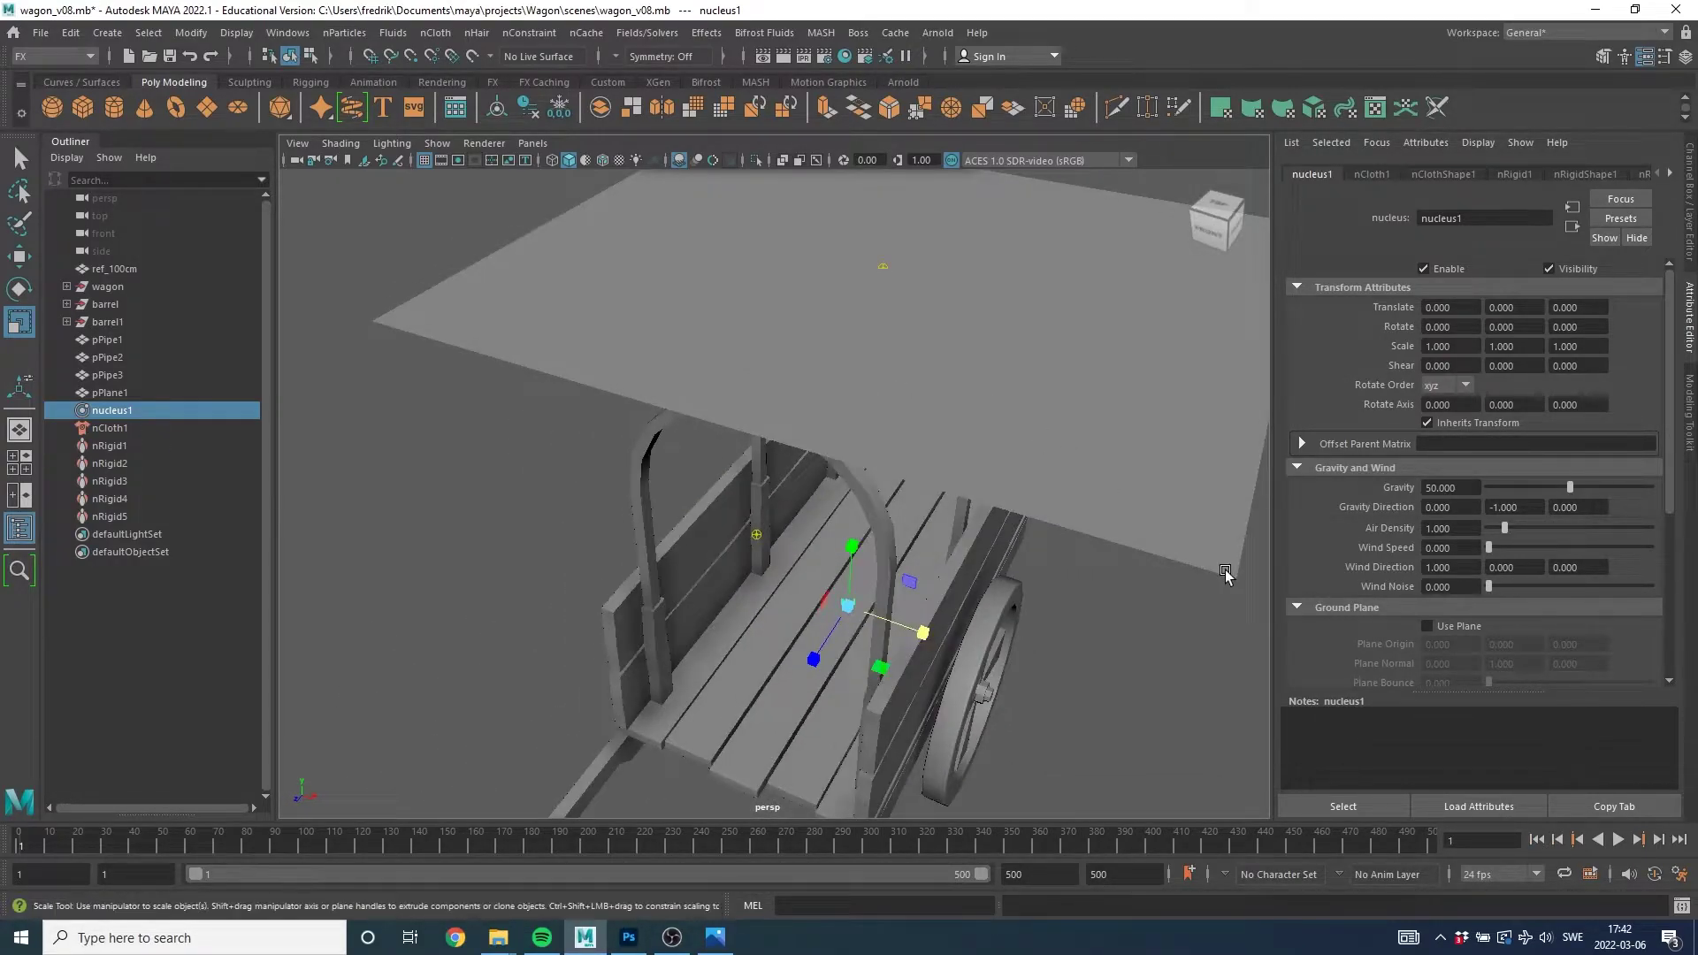
{"action": "mouse_move", "coordinate": [1127, 503]}
{"action": "left_mouse_down", "text": "alt"}
{"action": "mouse_move", "coordinate": [978, 470]}
{"action": "mouse_move", "coordinate": [994, 465]}
{"action": "left_mouse_up", "text": "alt"}
Put pPlane1 in vertex mode and frame the wagon in a maximized top view.
{"action": "left_click", "coordinate": [1139, 499]}
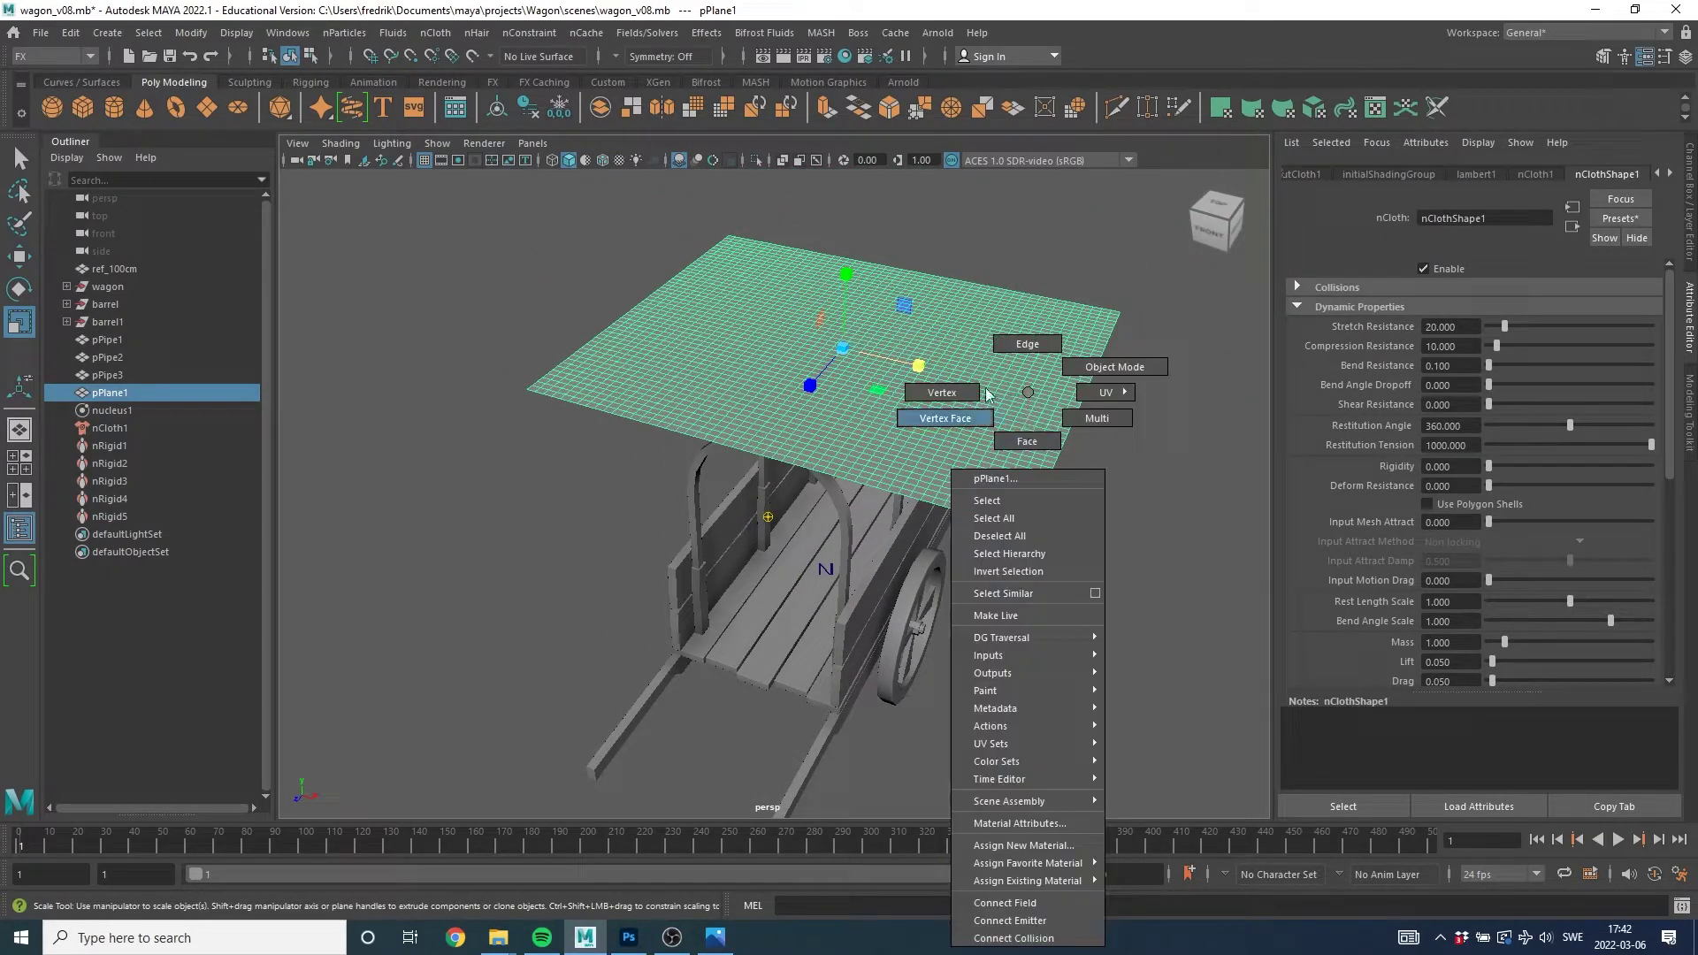
{"action": "right_click_drag", "start_coordinate": [1028, 432], "coordinate": [956, 389]}
{"action": "key", "text": "space"}
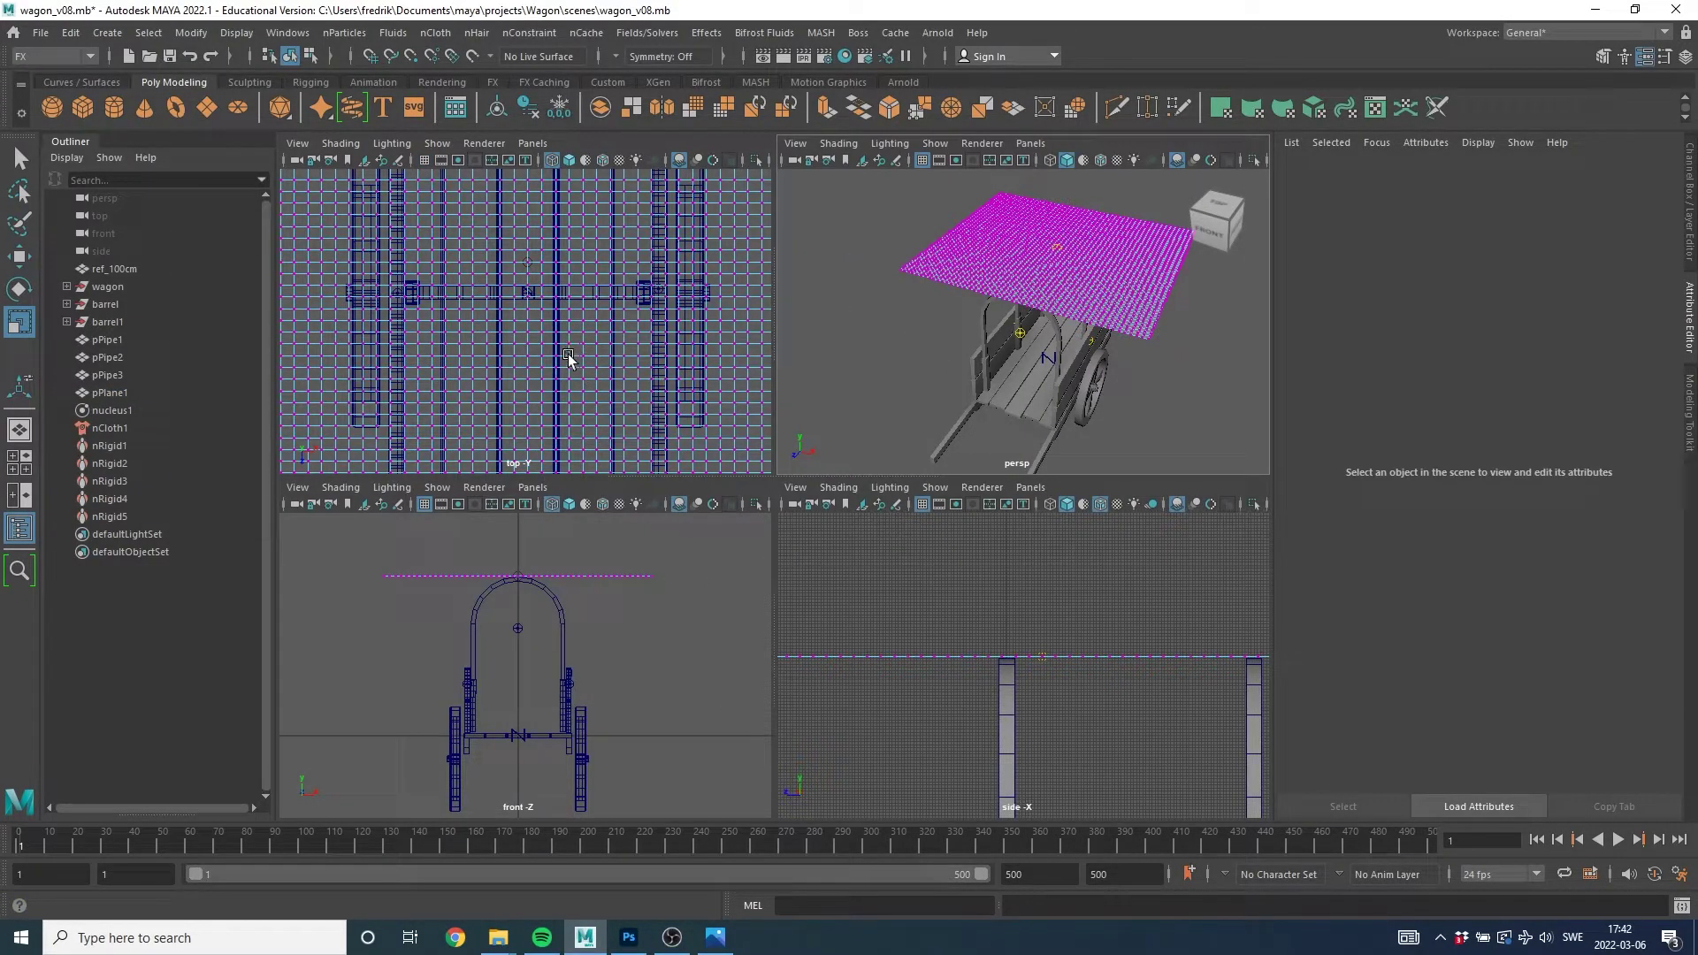
{"action": "key", "text": "space"}
{"action": "scroll", "coordinate": [399, 354], "scroll_direction": "down", "scroll_amount": 3}
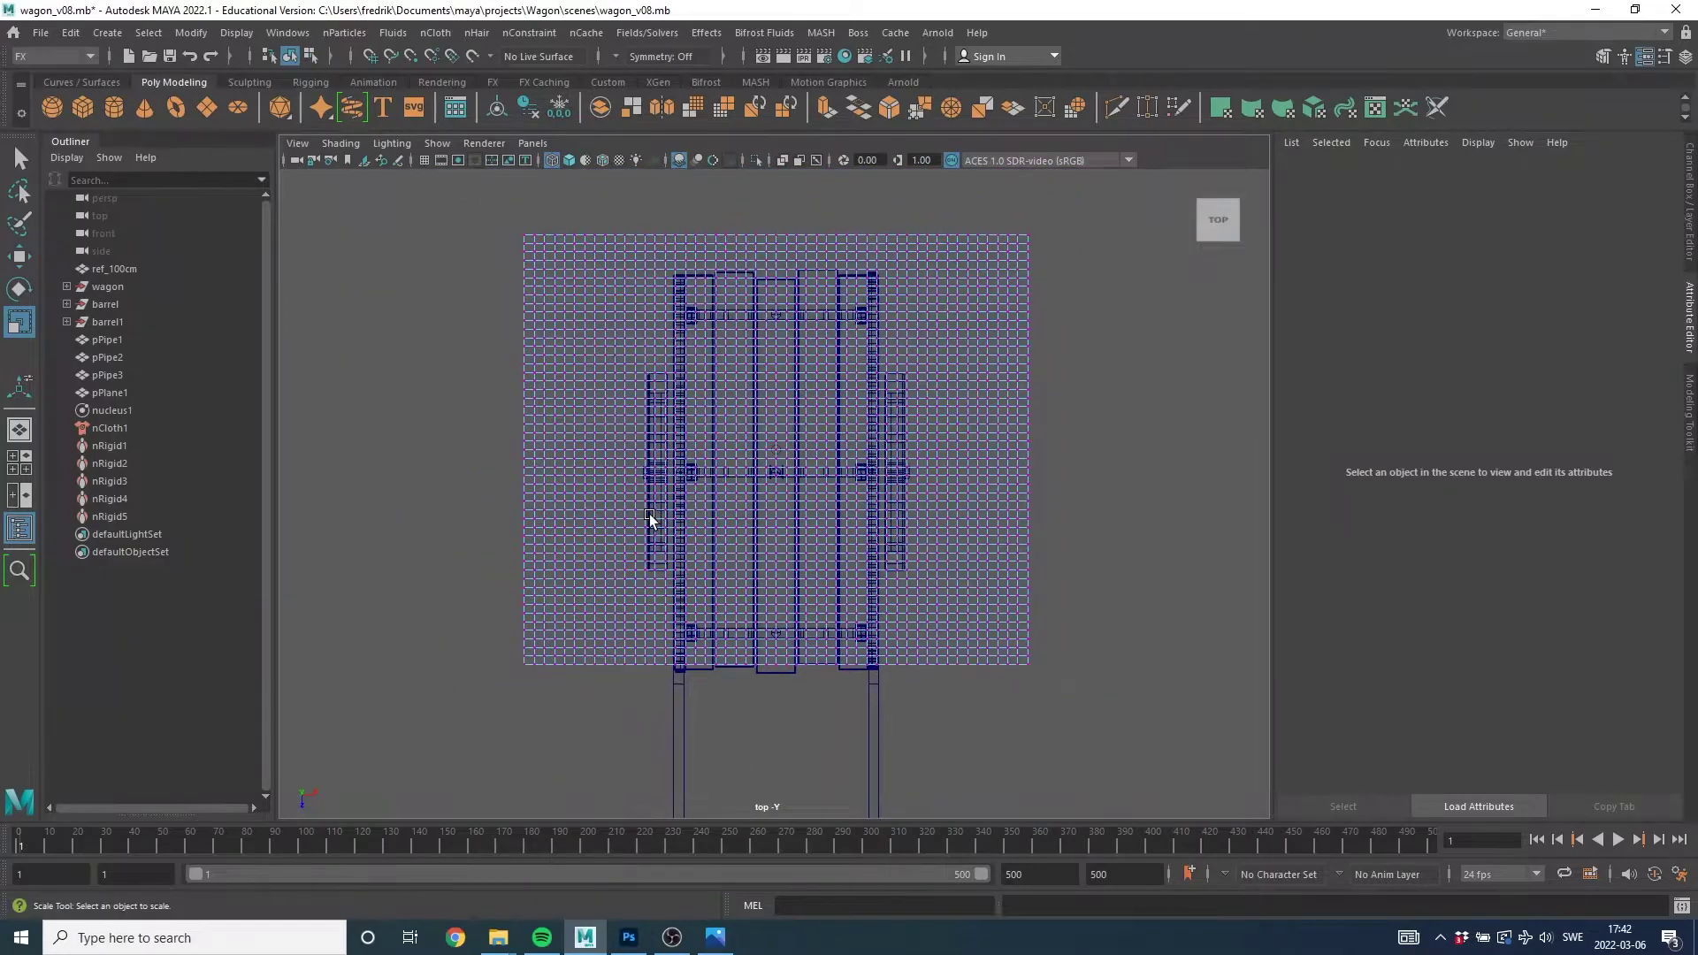
{"action": "middle_click_drag", "start_coordinate": [652, 516], "coordinate": [636, 470], "text": "alt"}
{"action": "right_click_drag", "start_coordinate": [637, 469], "coordinate": [940, 613], "text": "alt"}
{"action": "middle_click_drag", "start_coordinate": [941, 613], "coordinate": [659, 544], "text": "alt"}
{"action": "scroll", "coordinate": [1005, 562], "scroll_direction": "up", "scroll_amount": 2}
{"action": "scroll", "coordinate": [683, 577], "scroll_direction": "up", "scroll_amount": 1}
{"action": "right_click_drag", "start_coordinate": [659, 544], "coordinate": [890, 569], "text": "alt"}
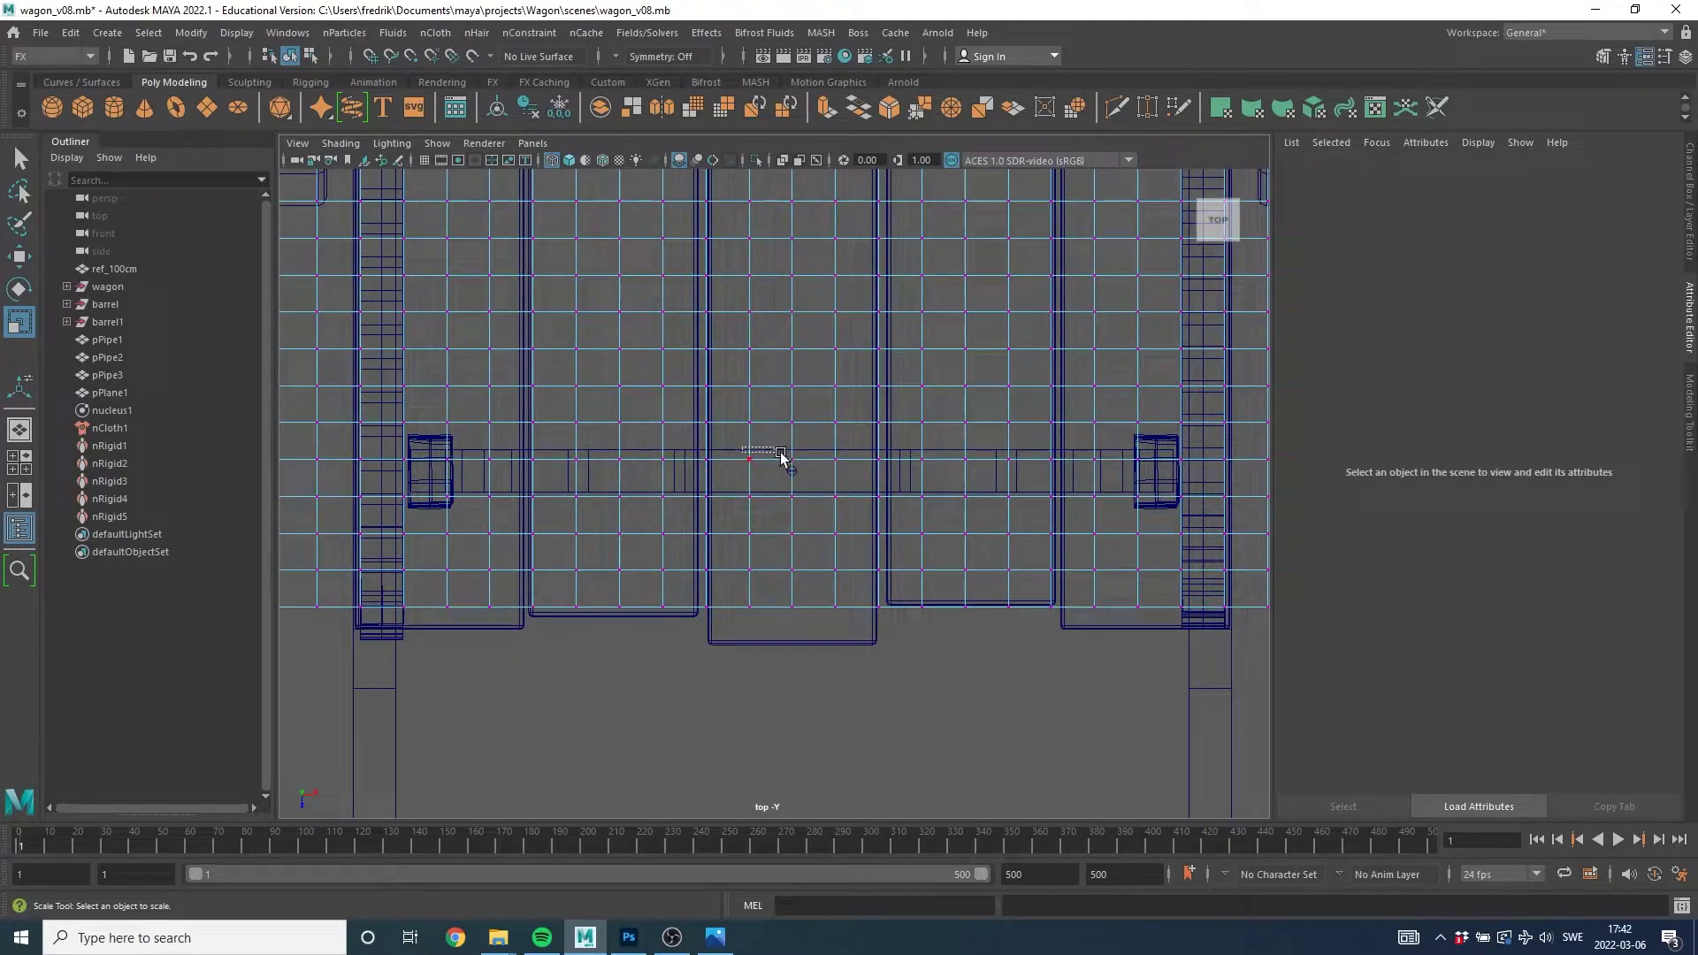
Marquee-select the plane vertices above the three hoop tops, then check them in perspective.
{"action": "left_click_drag", "start_coordinate": [780, 454], "coordinate": [850, 471]}
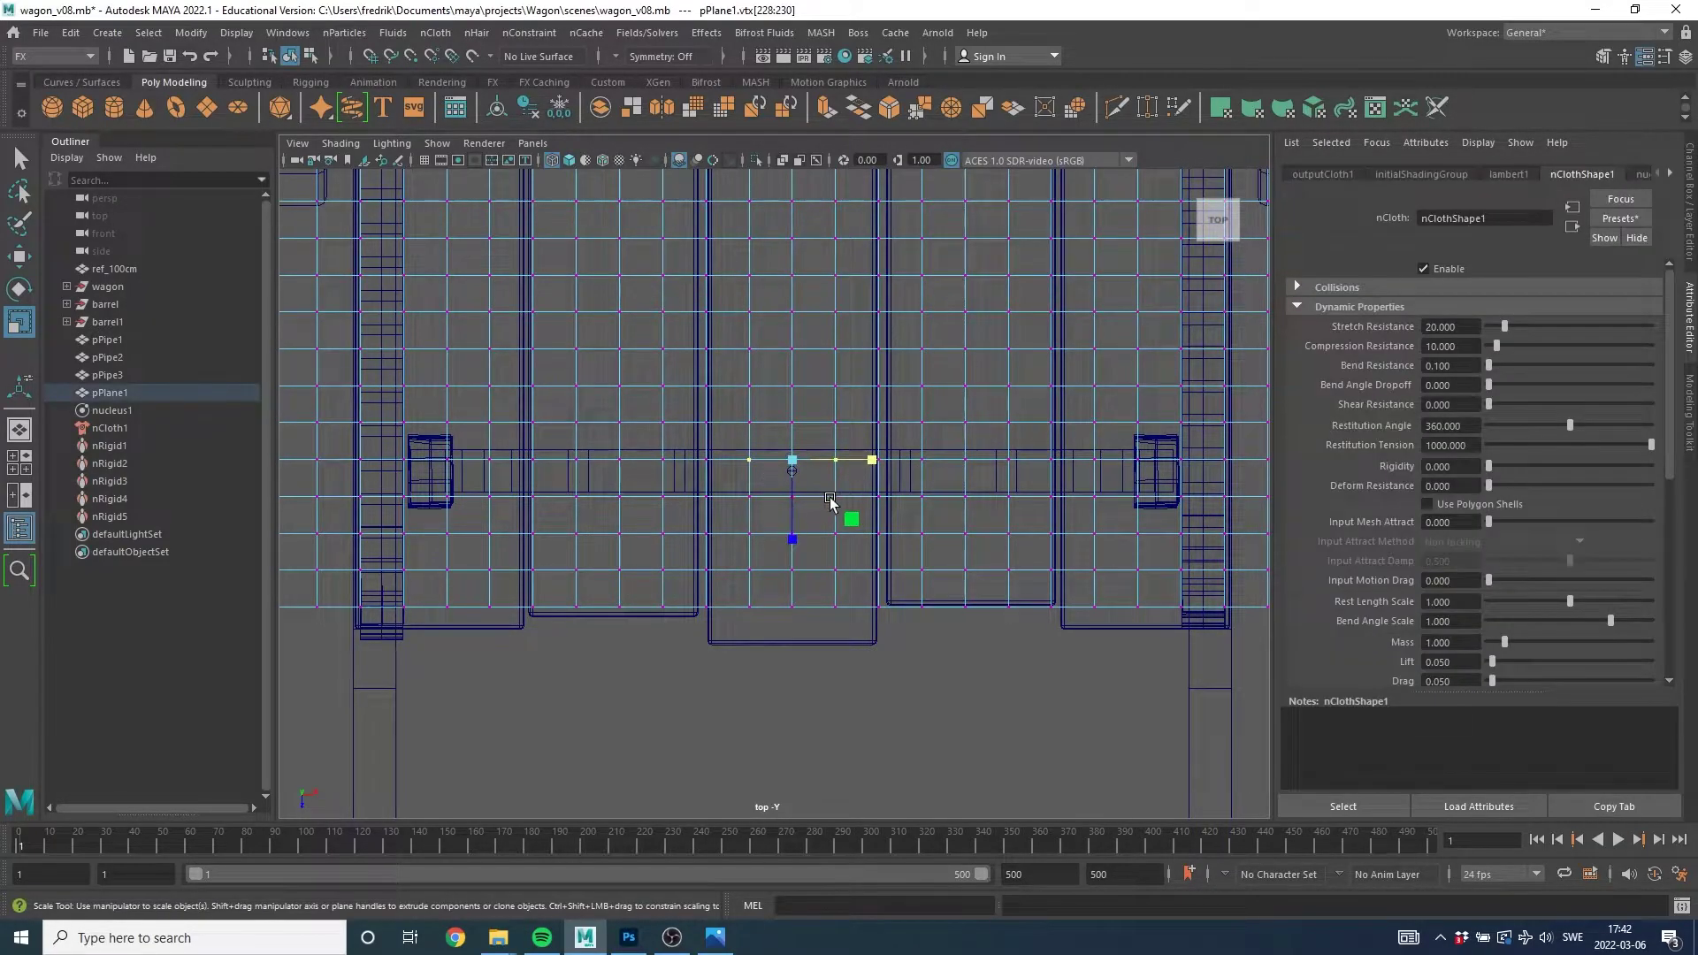
{"action": "key", "text": "q"}
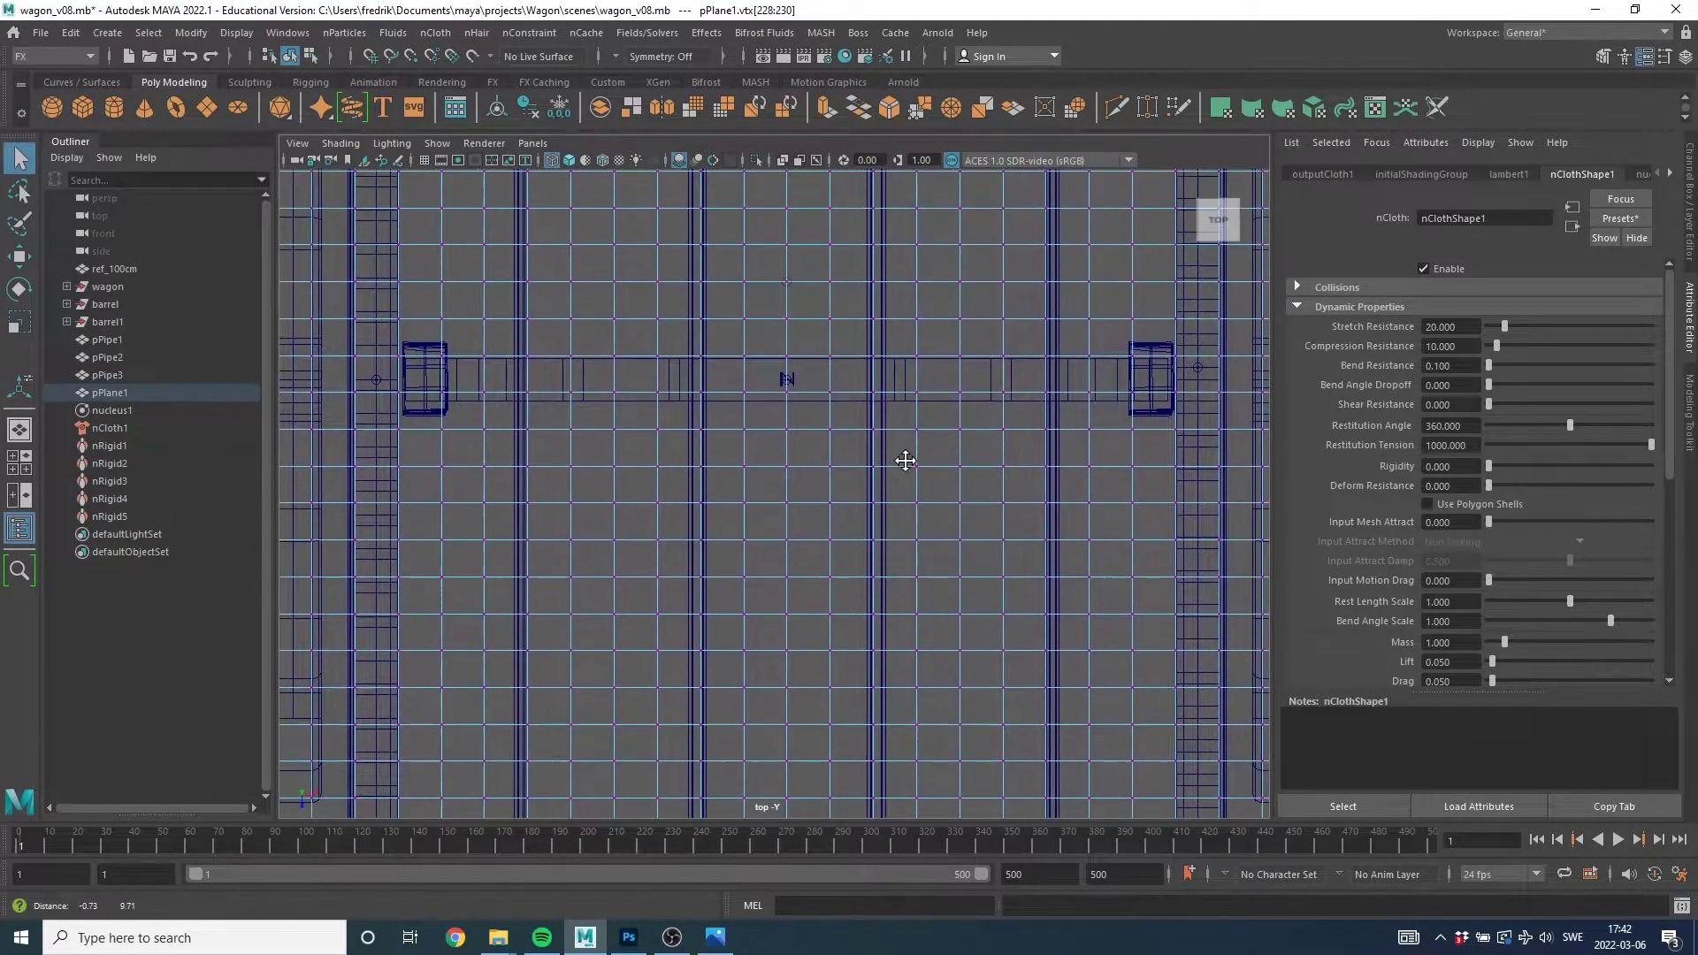
{"action": "left_click_drag", "start_coordinate": [736, 400], "coordinate": [868, 436]}
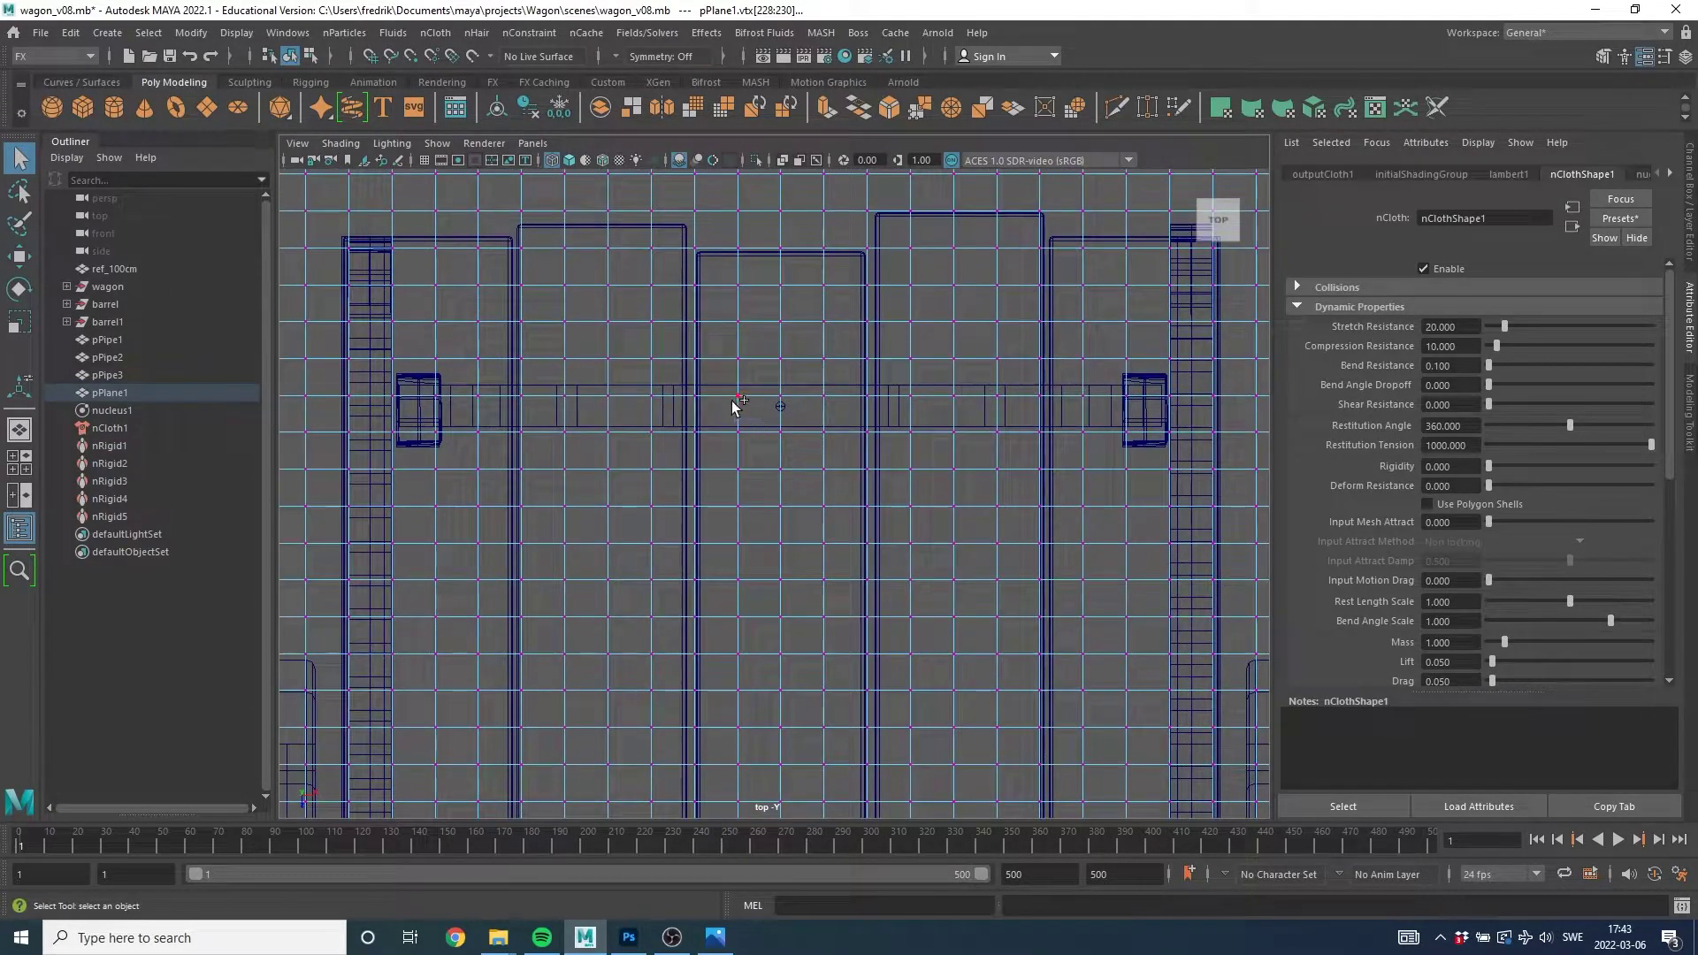
{"action": "left_click_drag", "start_coordinate": [730, 392], "coordinate": [873, 457]}
{"action": "key", "text": "space"}
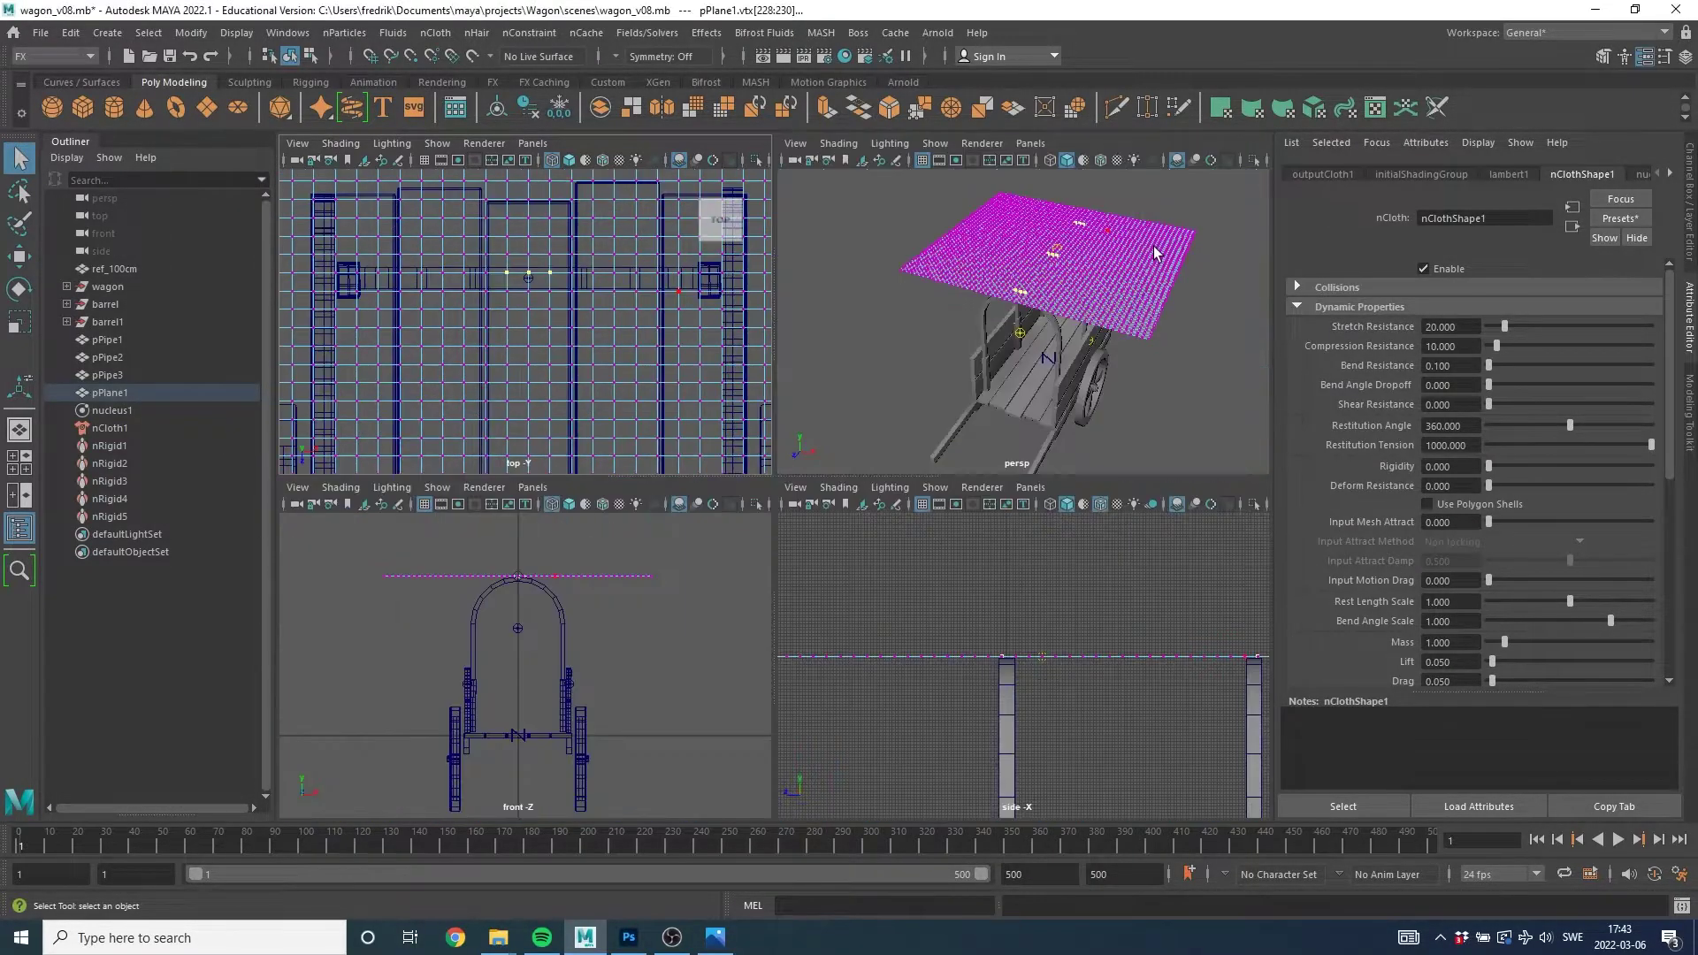
{"action": "key", "text": "space"}
{"action": "left_click_drag", "start_coordinate": [1029, 344], "coordinate": [955, 327], "text": "alt"}
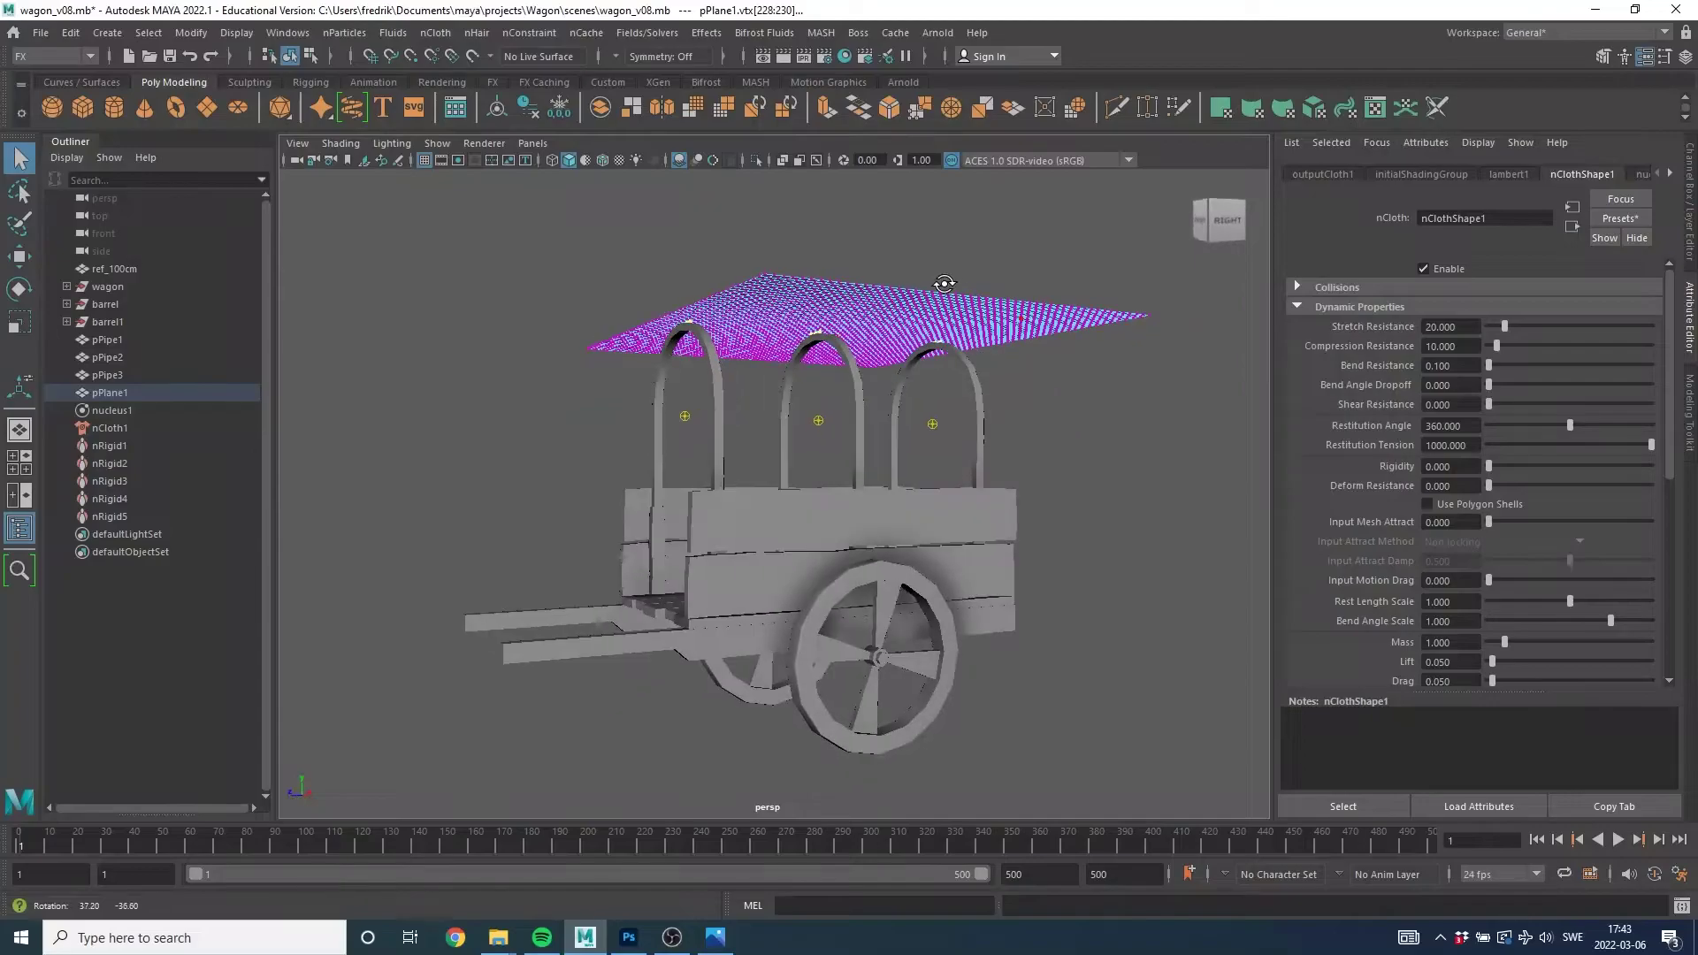
Pin the selected cloth vertices with an nConstraint Transform Constraint.
{"action": "left_click", "coordinate": [539, 34]}
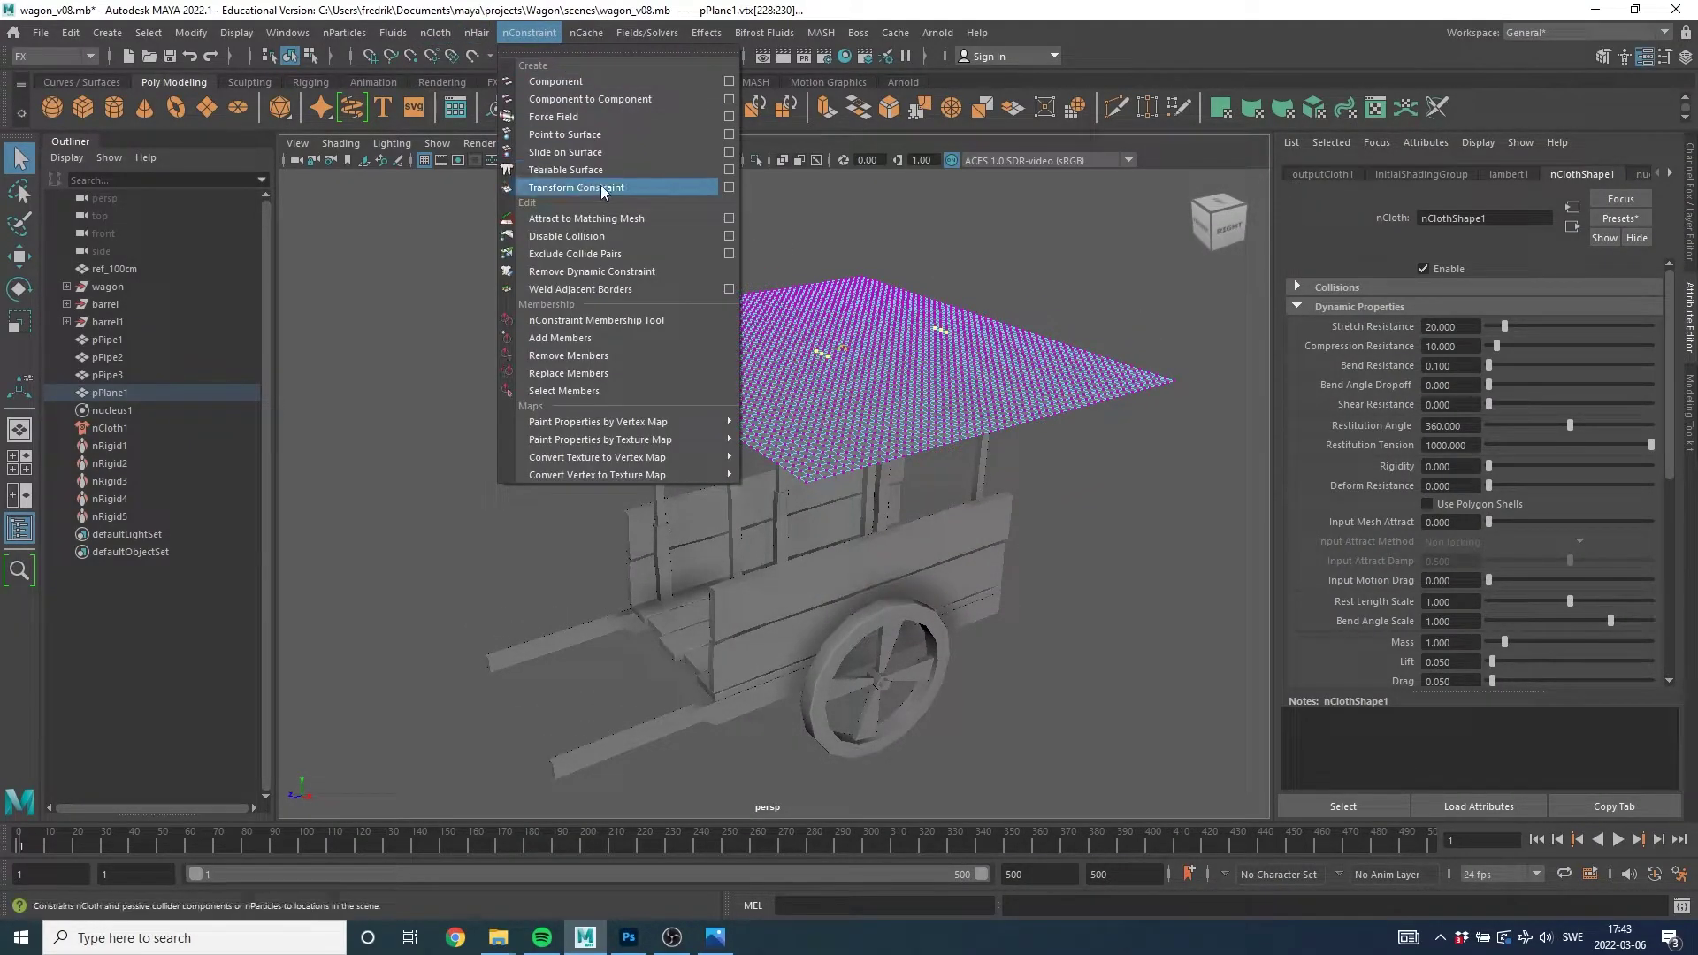
{"action": "left_click", "coordinate": [638, 187]}
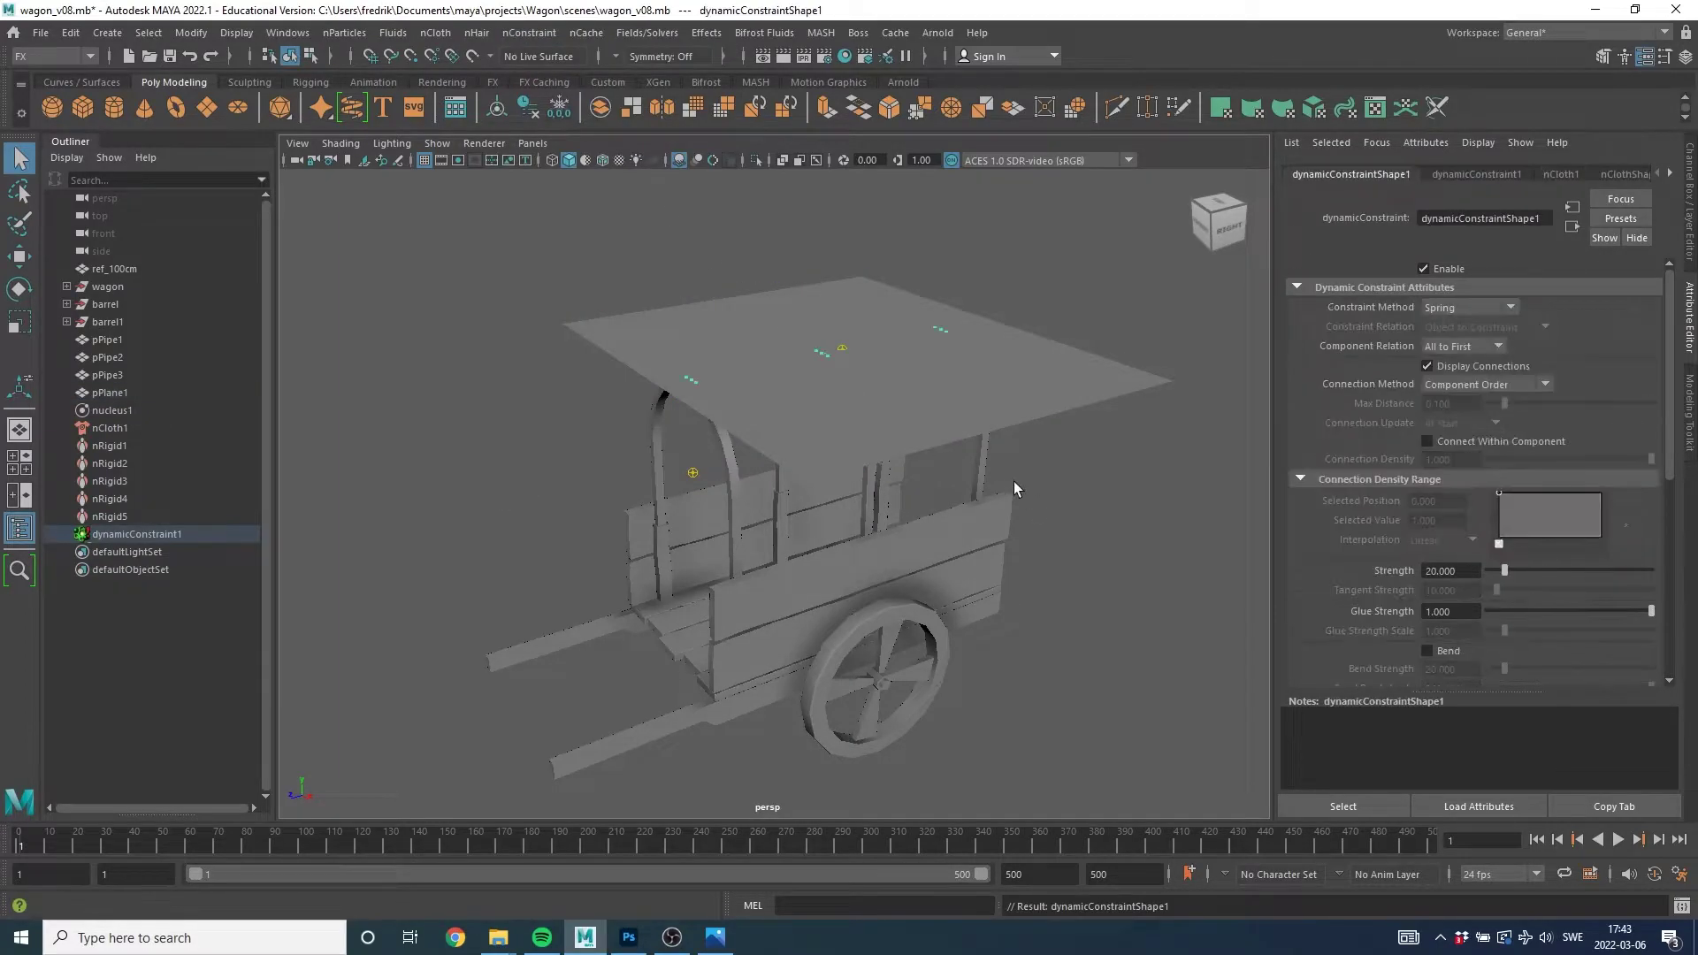
{"action": "left_click_drag", "start_coordinate": [1014, 481], "coordinate": [922, 422], "text": "alt"}
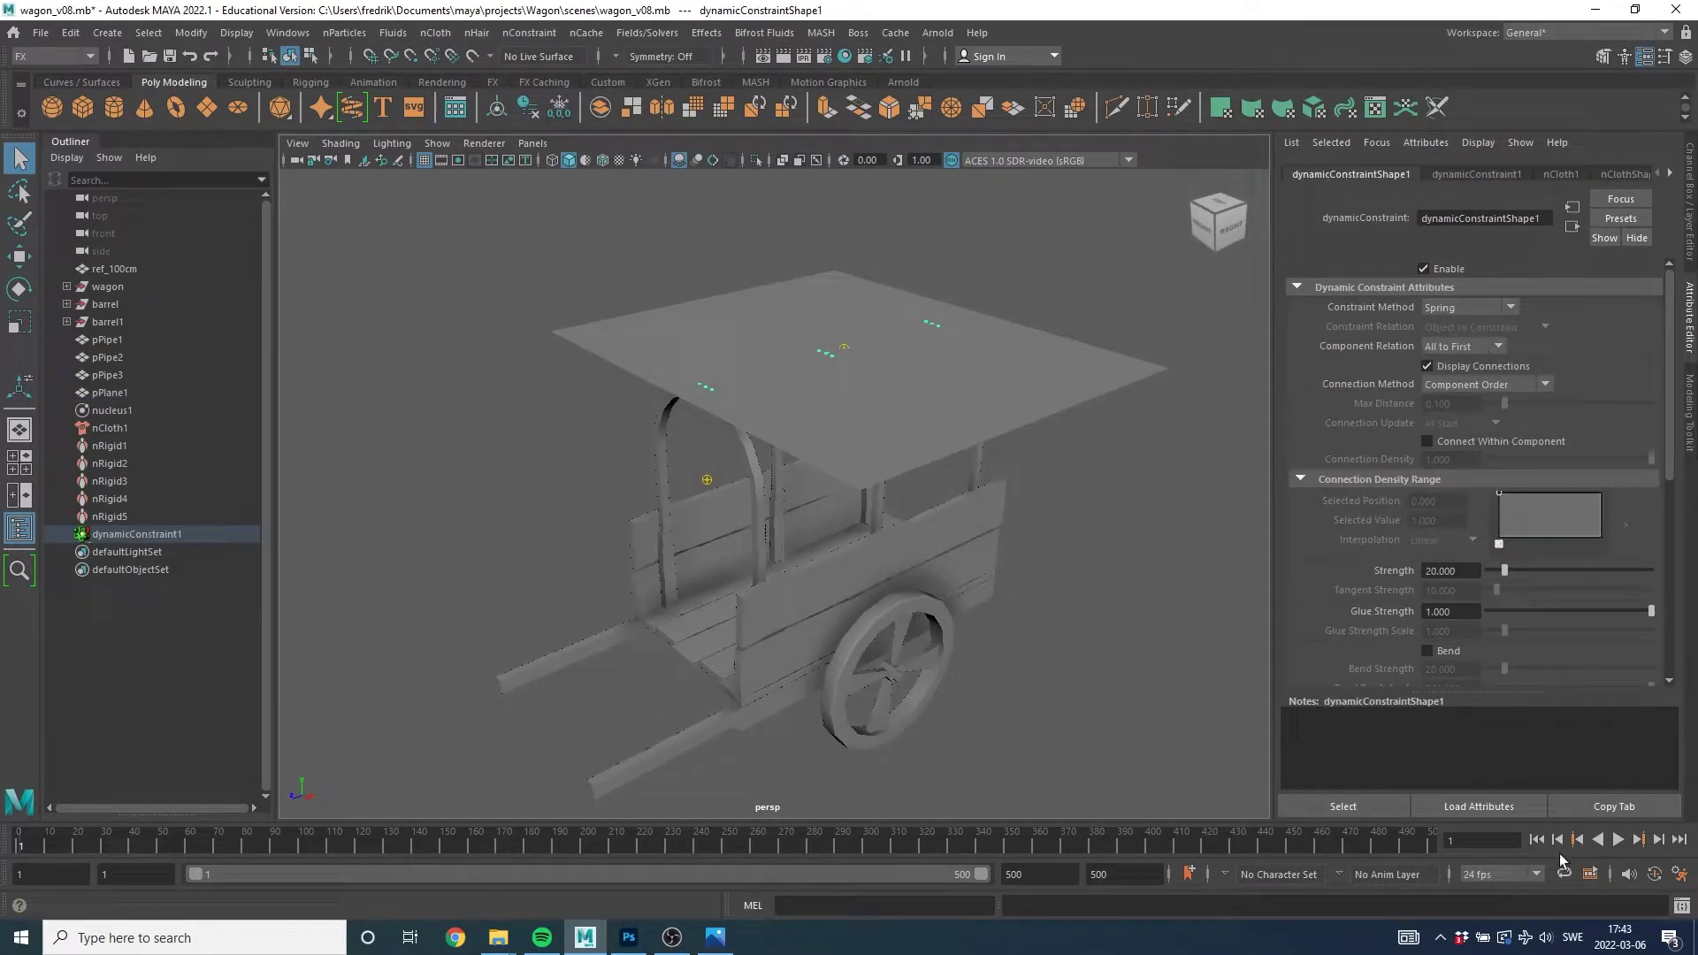
Play the simulation to frame 144 to watch the draping, then select nucleus1.
{"action": "left_click", "coordinate": [1618, 840]}
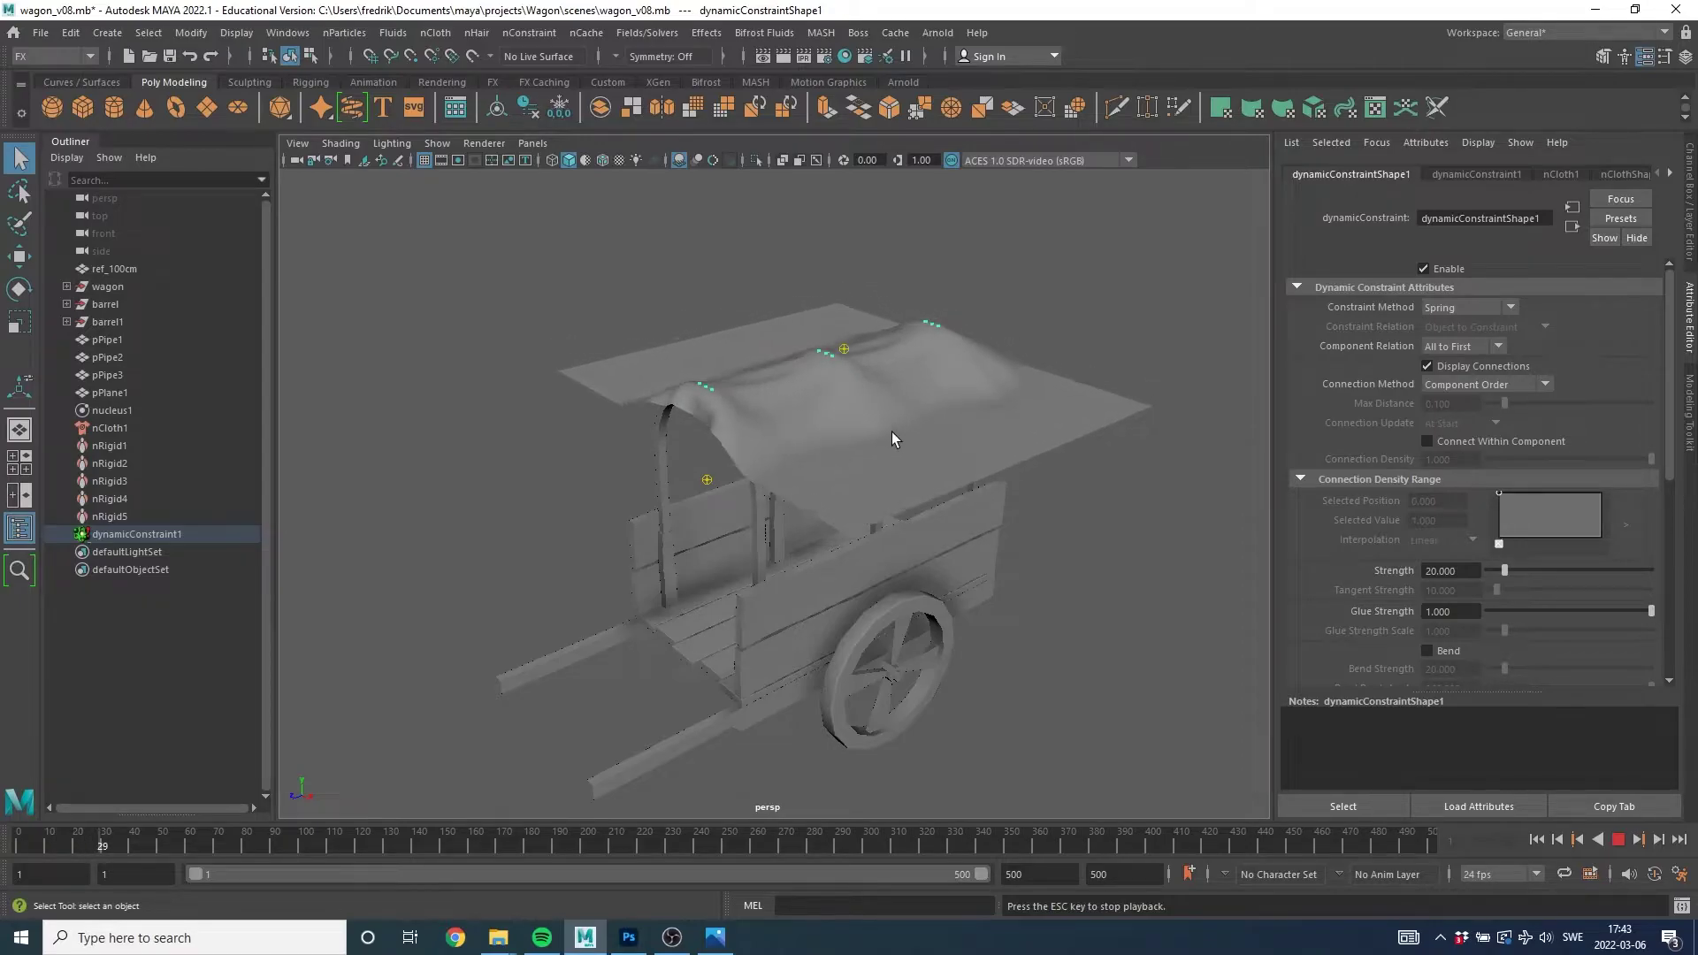
{"action": "mouse_move", "coordinate": [766, 436]}
{"action": "left_mouse_down", "text": "alt"}
{"action": "mouse_move", "coordinate": [739, 438]}
{"action": "mouse_move", "coordinate": [699, 515]}
{"action": "left_mouse_up", "text": "alt"}
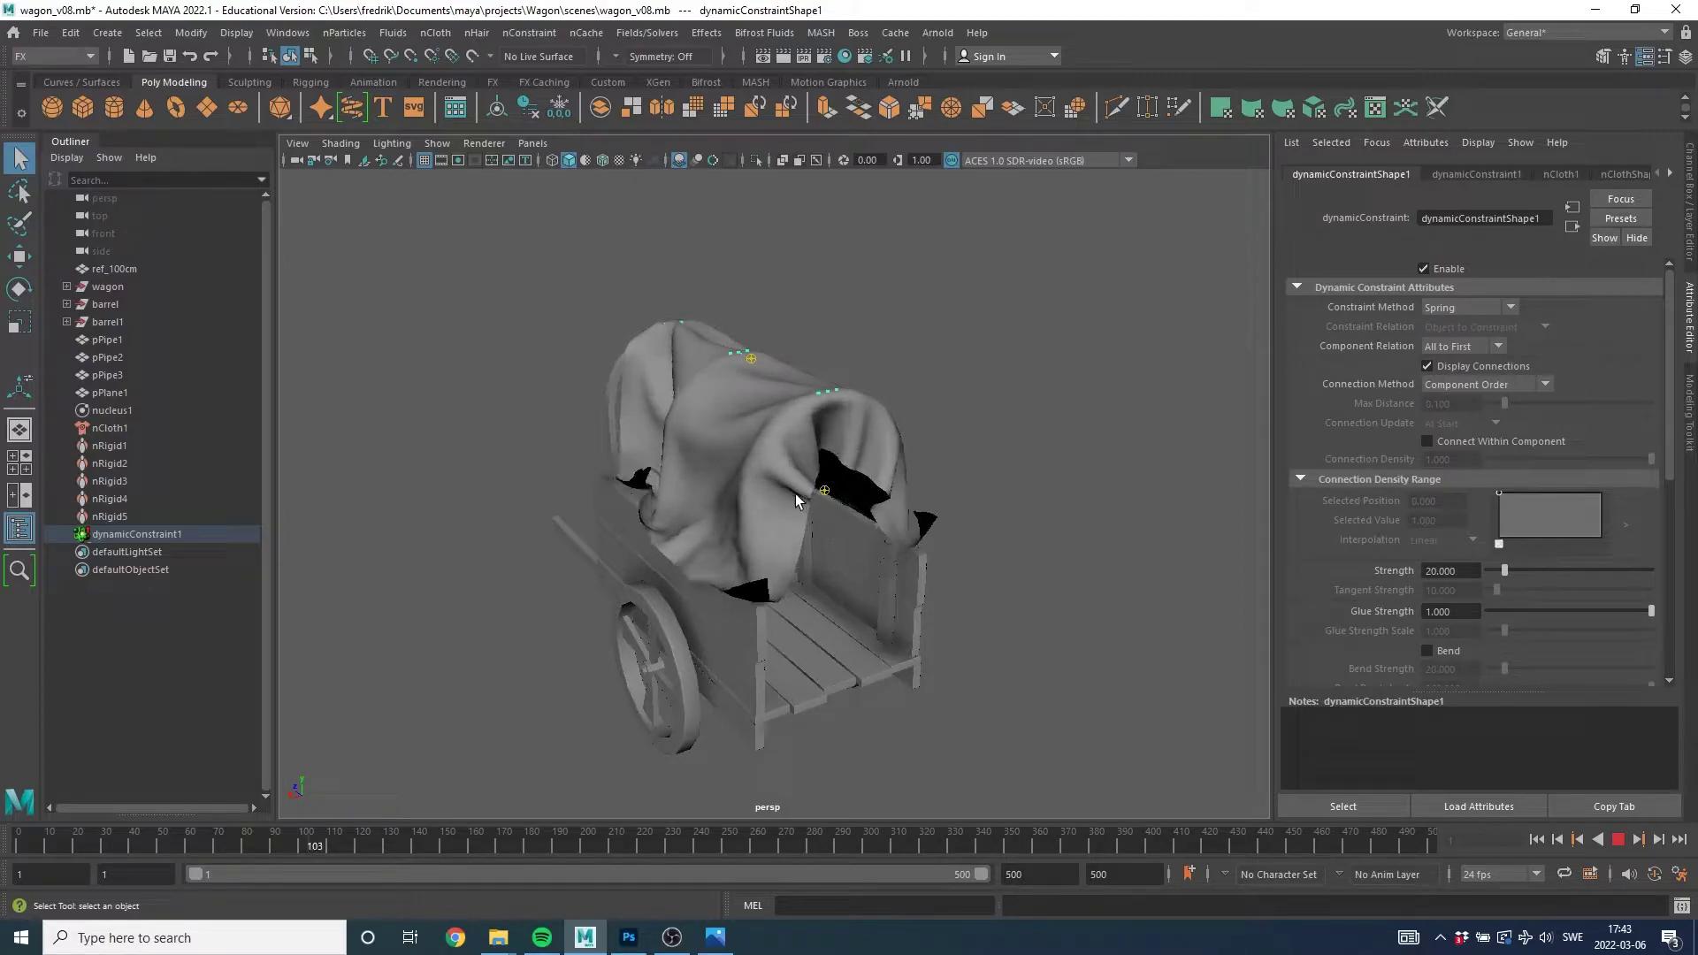
{"action": "left_click_drag", "start_coordinate": [795, 497], "coordinate": [958, 497], "text": "alt"}
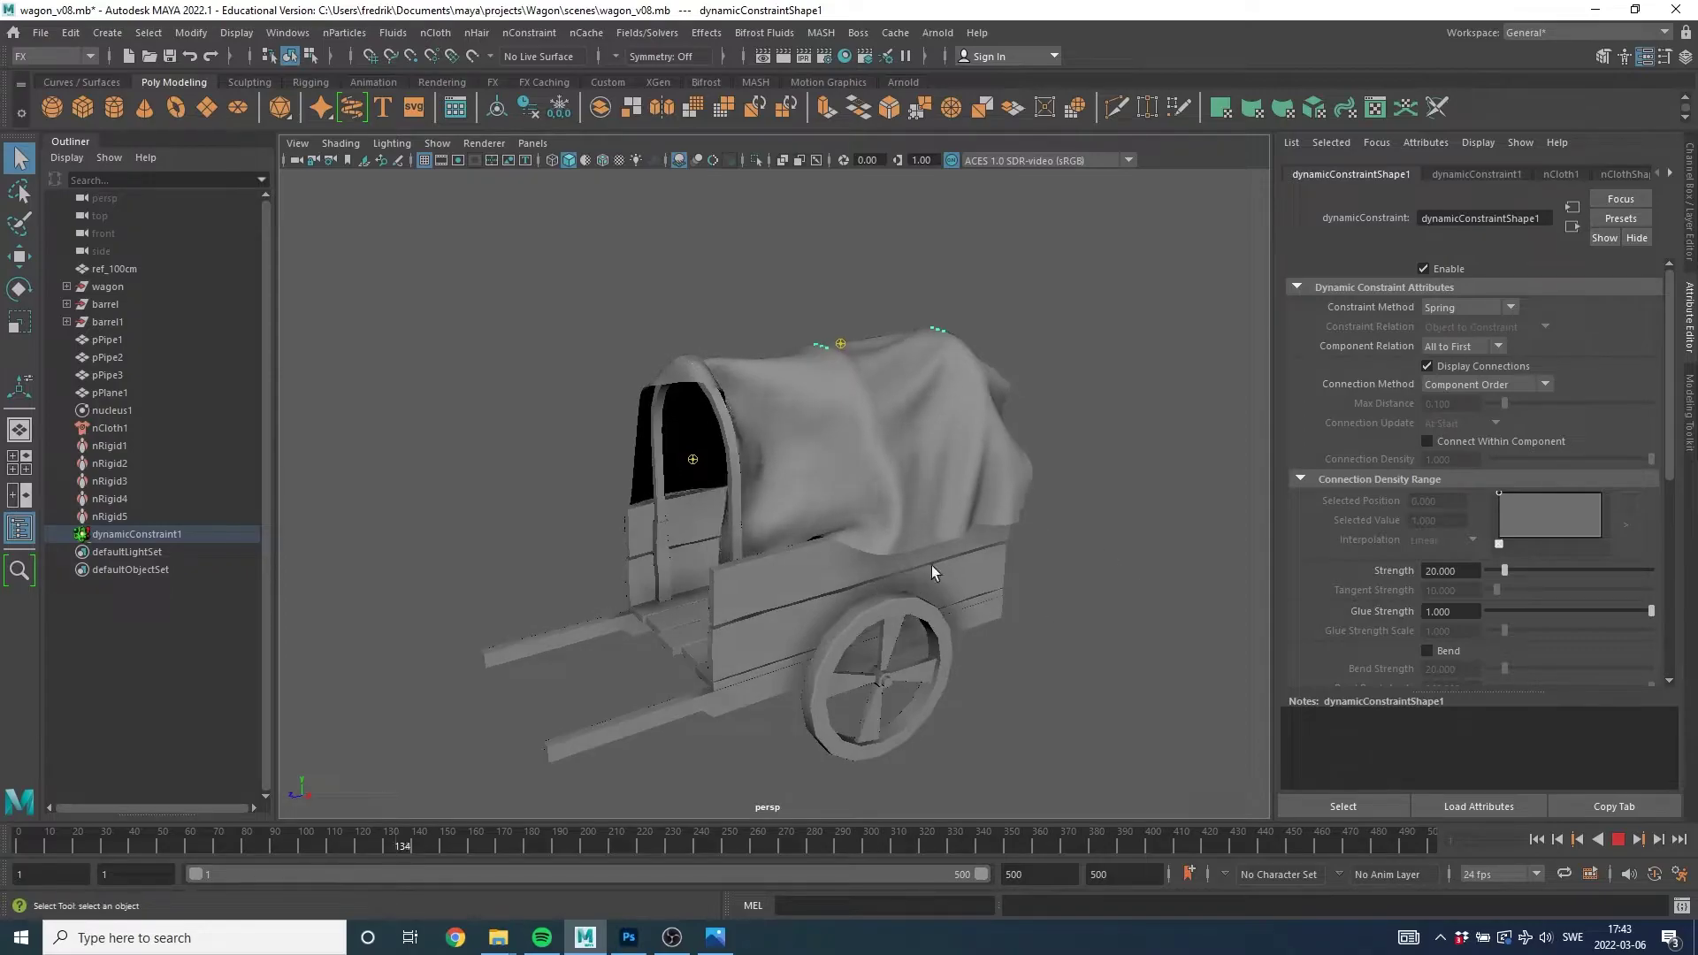
{"action": "left_click", "coordinate": [1618, 840]}
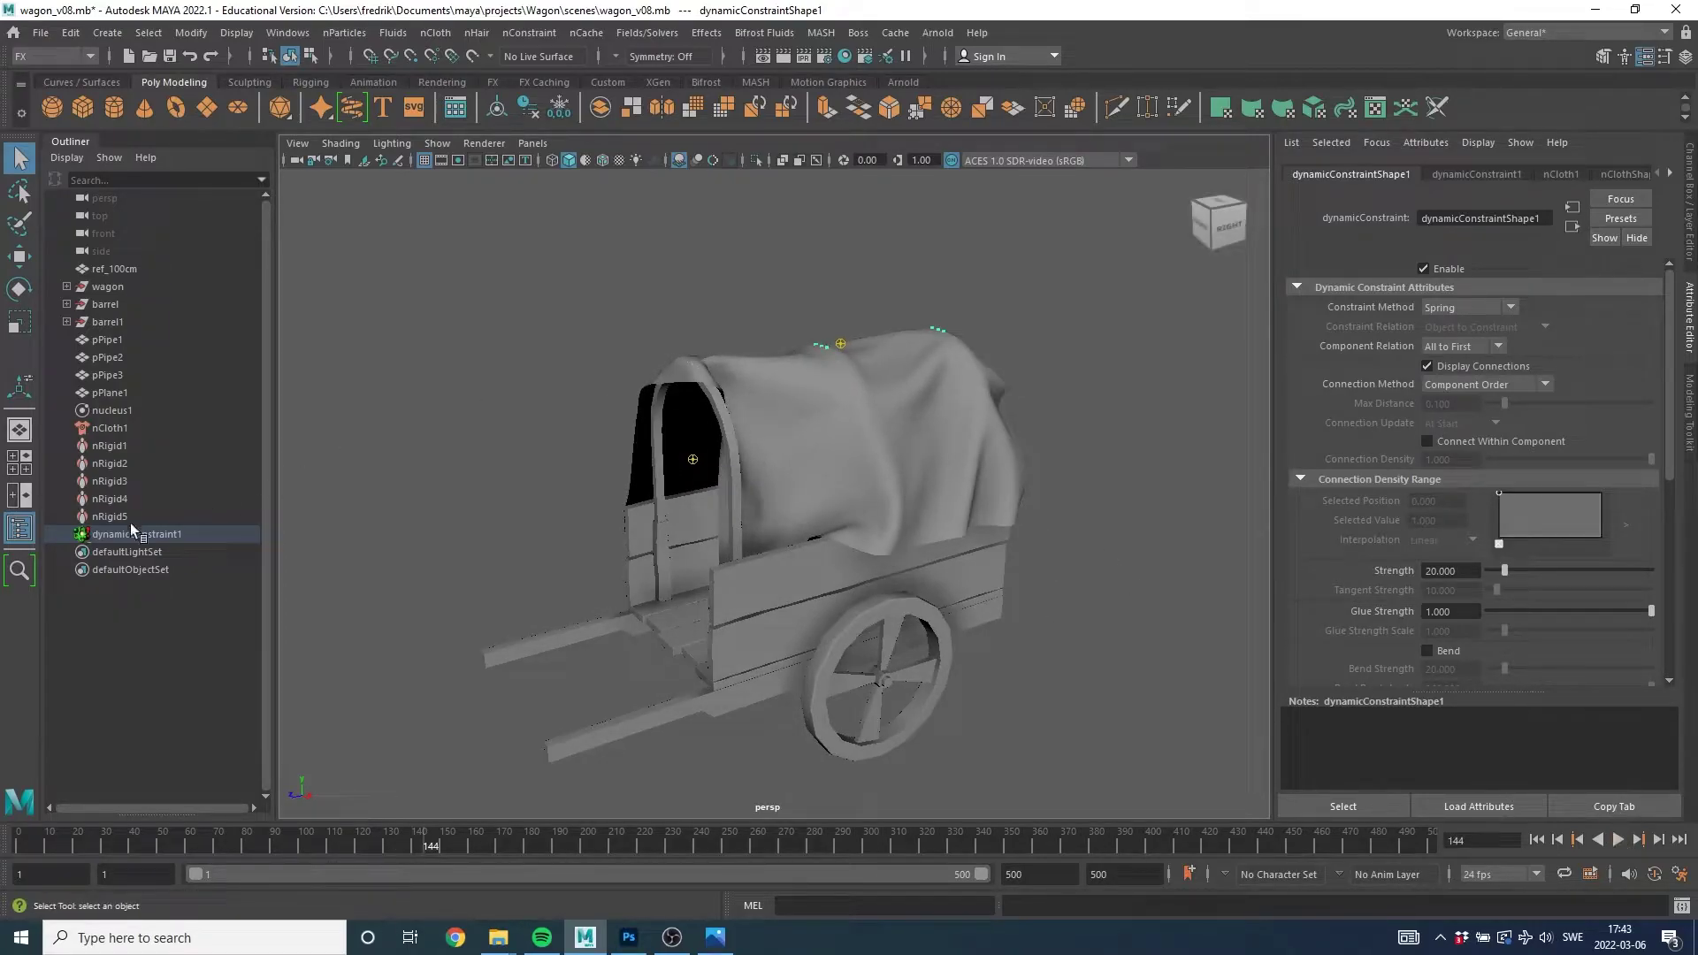
{"action": "left_click", "coordinate": [105, 410]}
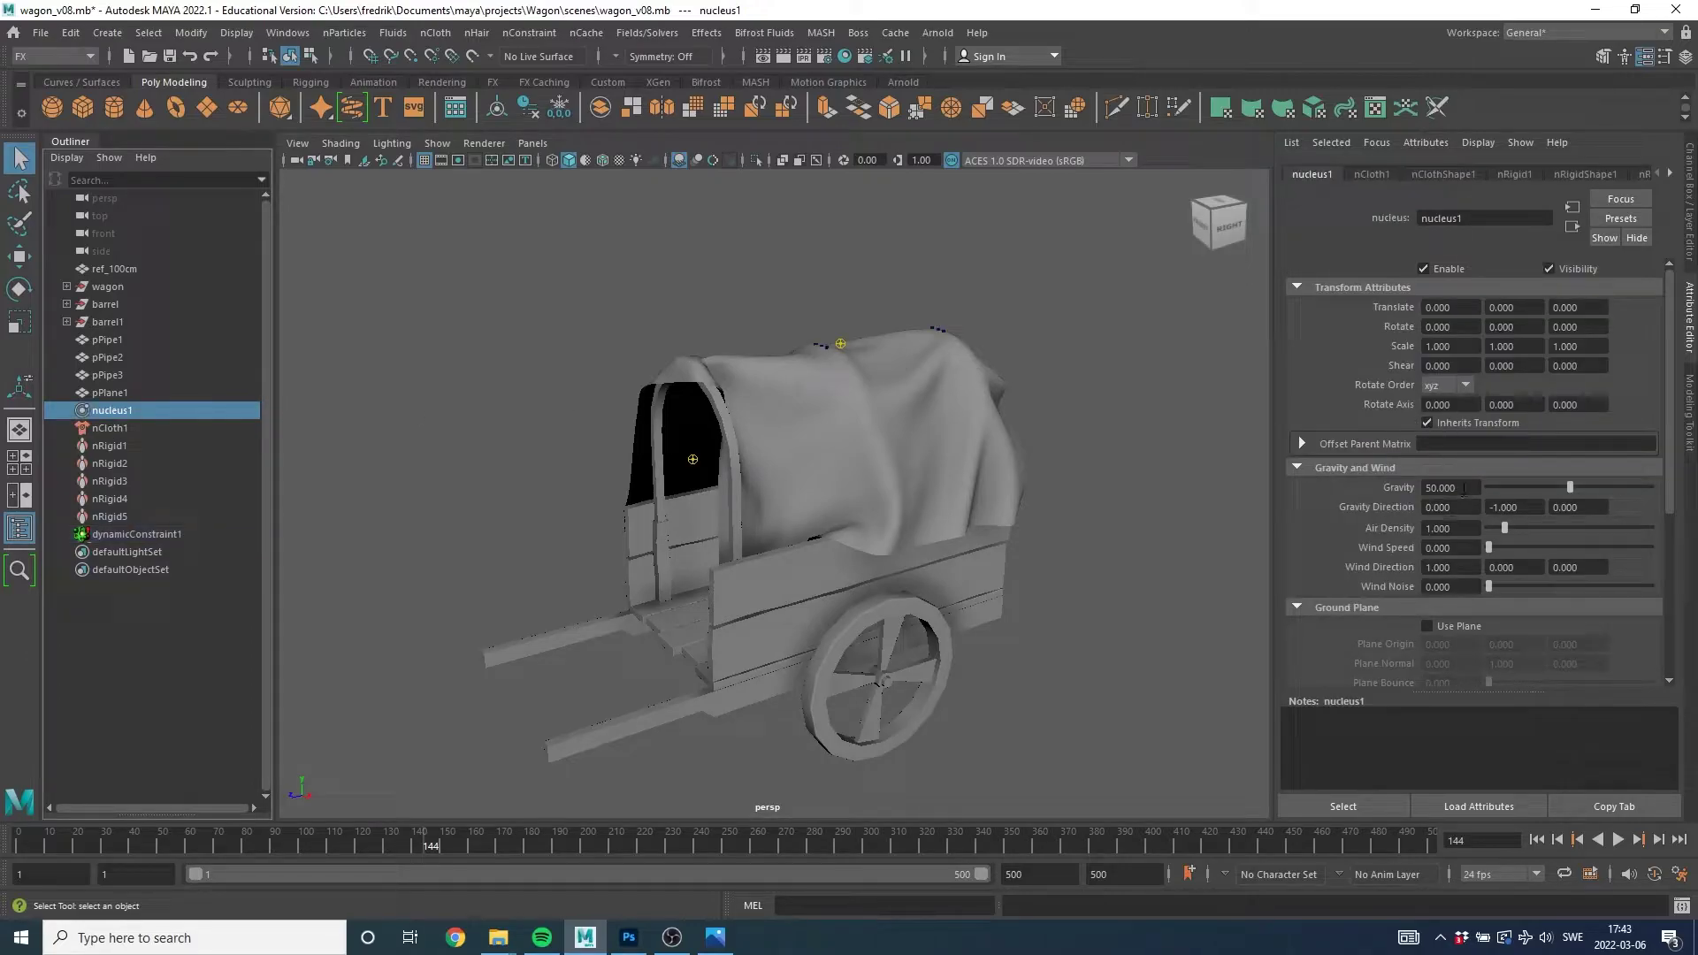
Lower nucleus Gravity to 30, rewind to frame 1, and select pPlane1.
{"action": "left_click", "coordinate": [1464, 487]}
{"action": "type", "text": "0"}
{"action": "key", "text": "Return"}
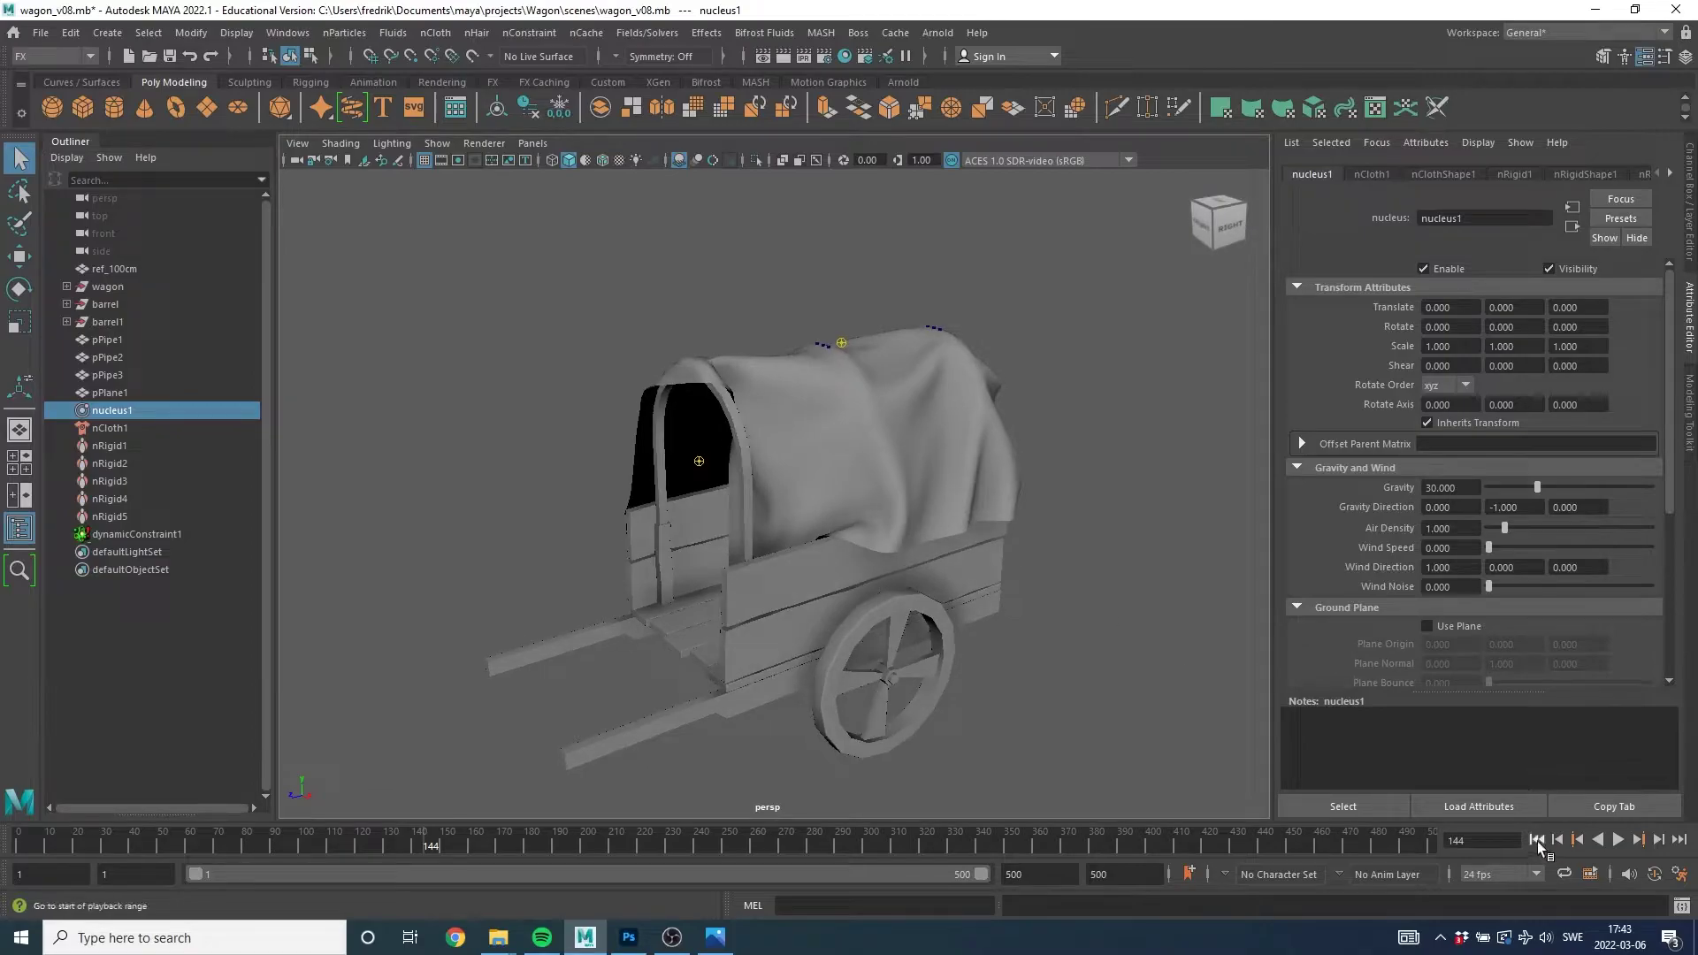
{"action": "left_click", "coordinate": [1536, 840]}
{"action": "left_click_drag", "start_coordinate": [1032, 462], "coordinate": [862, 452], "text": "alt"}
{"action": "left_click", "coordinate": [1051, 401]}
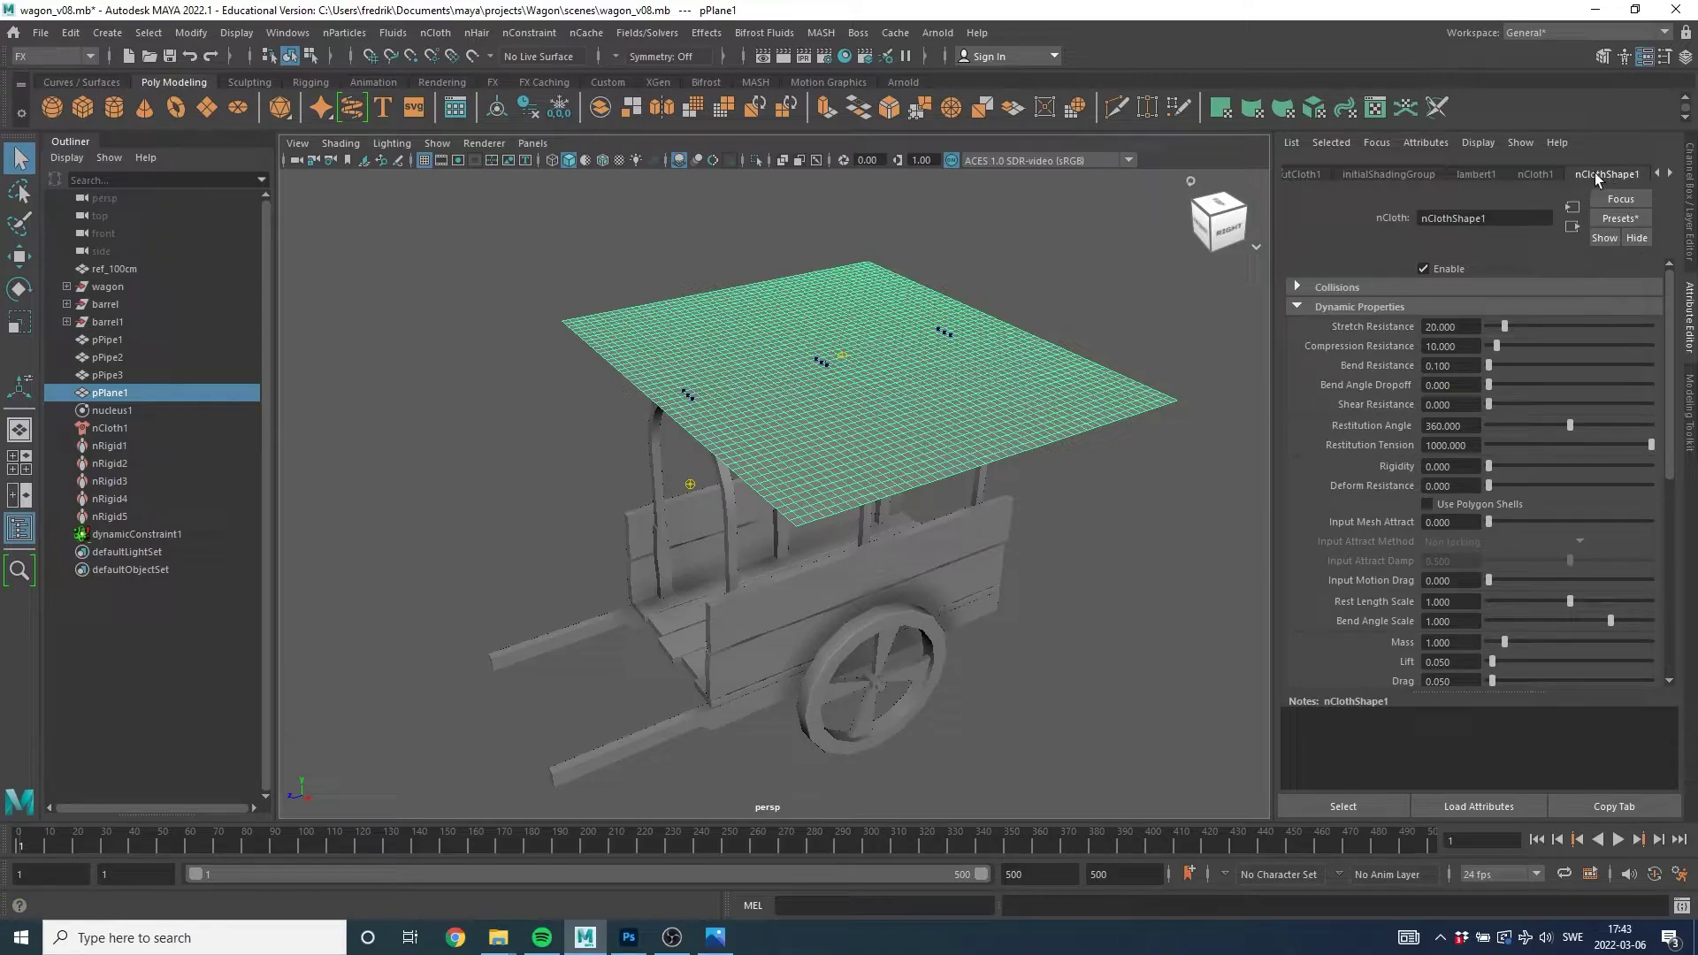
Replace nClothShape1's settings with the tshirt preset and start playback.
{"action": "left_click", "coordinate": [1318, 308]}
{"action": "left_click", "coordinate": [1634, 219]}
{"action": "mouse_move", "coordinate": [1573, 570]}
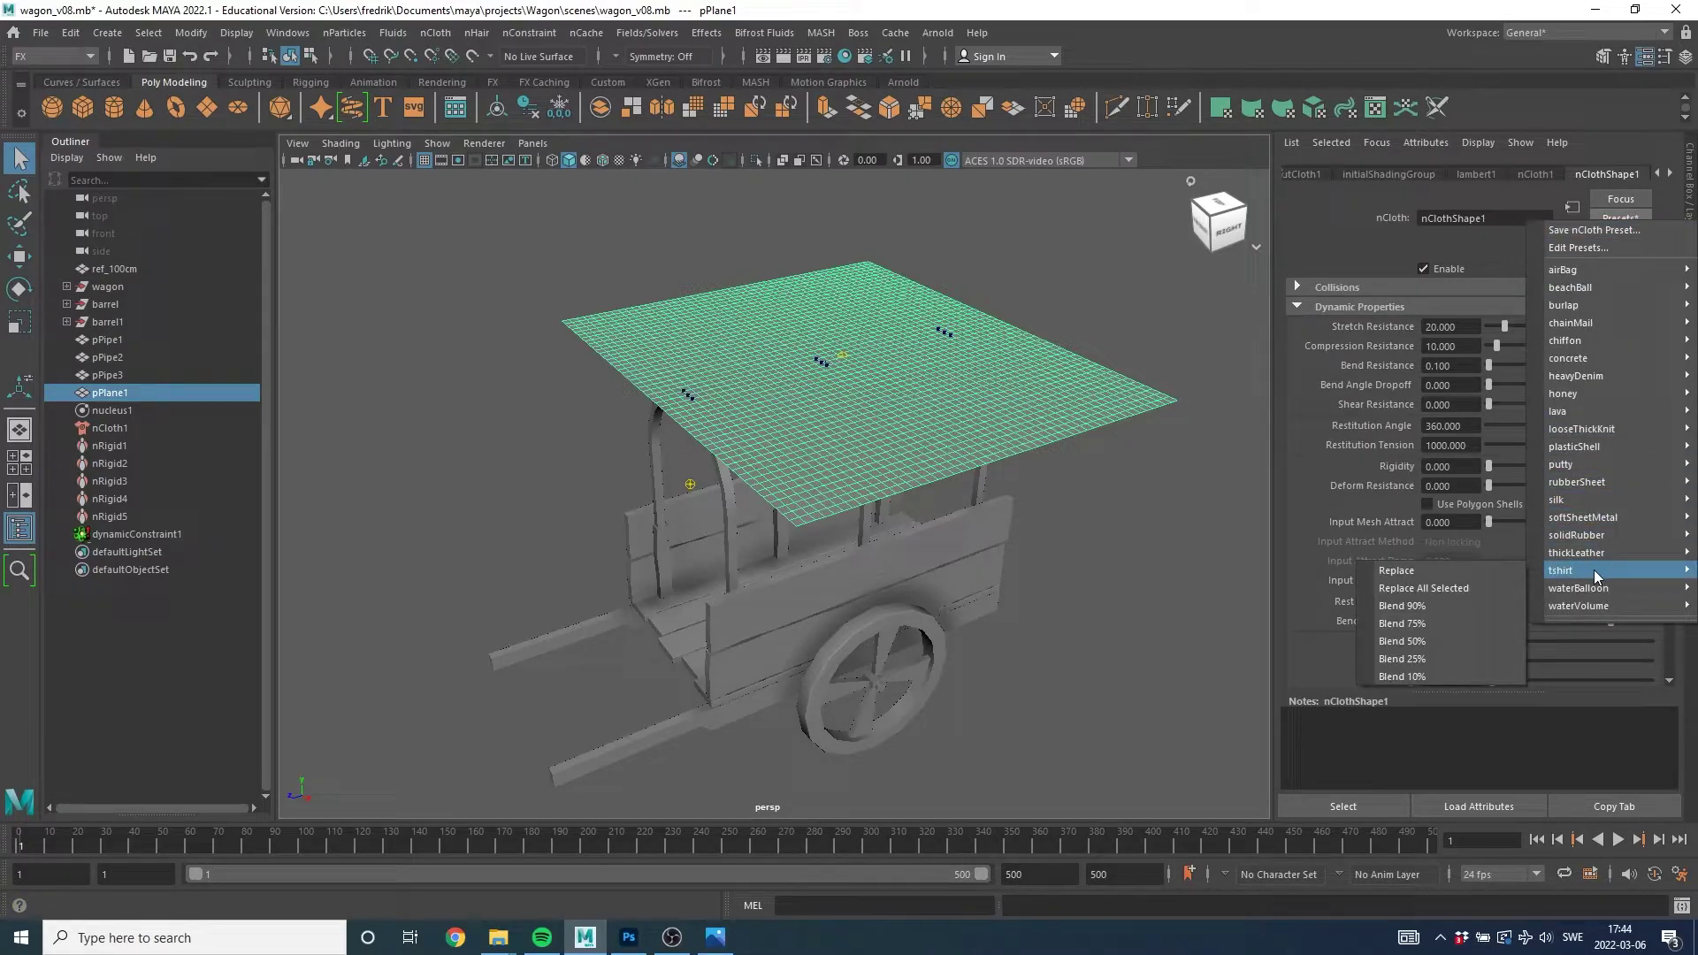
{"action": "left_click", "coordinate": [1441, 571]}
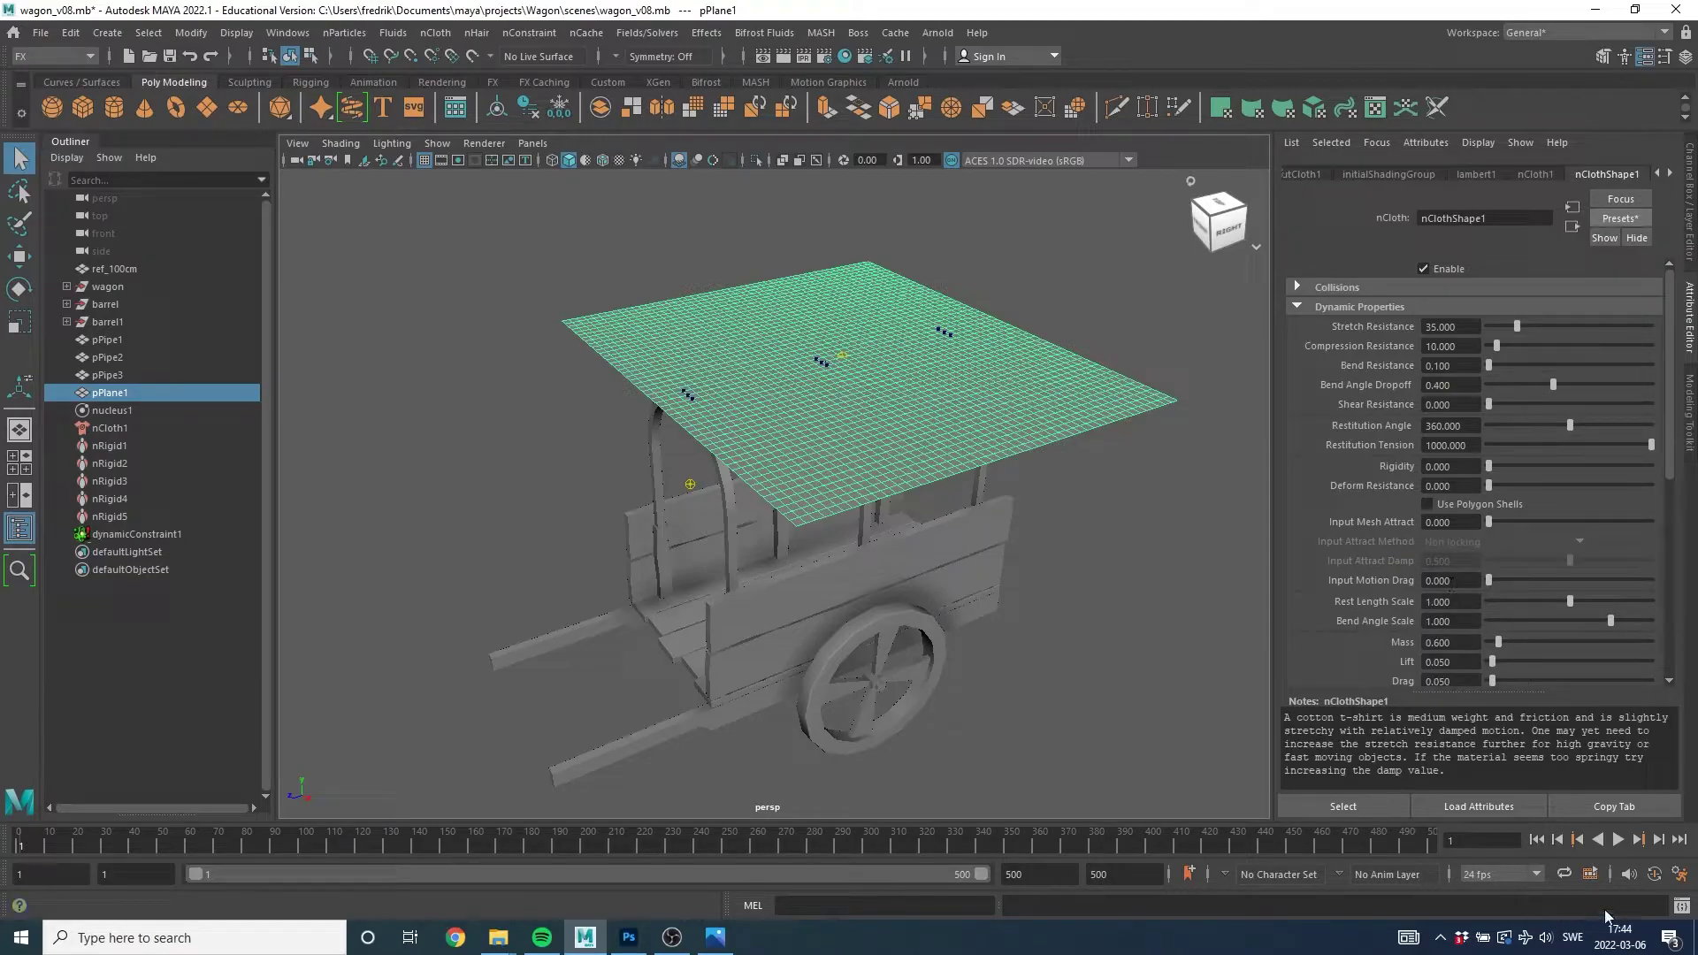
{"action": "left_click", "coordinate": [1619, 840]}
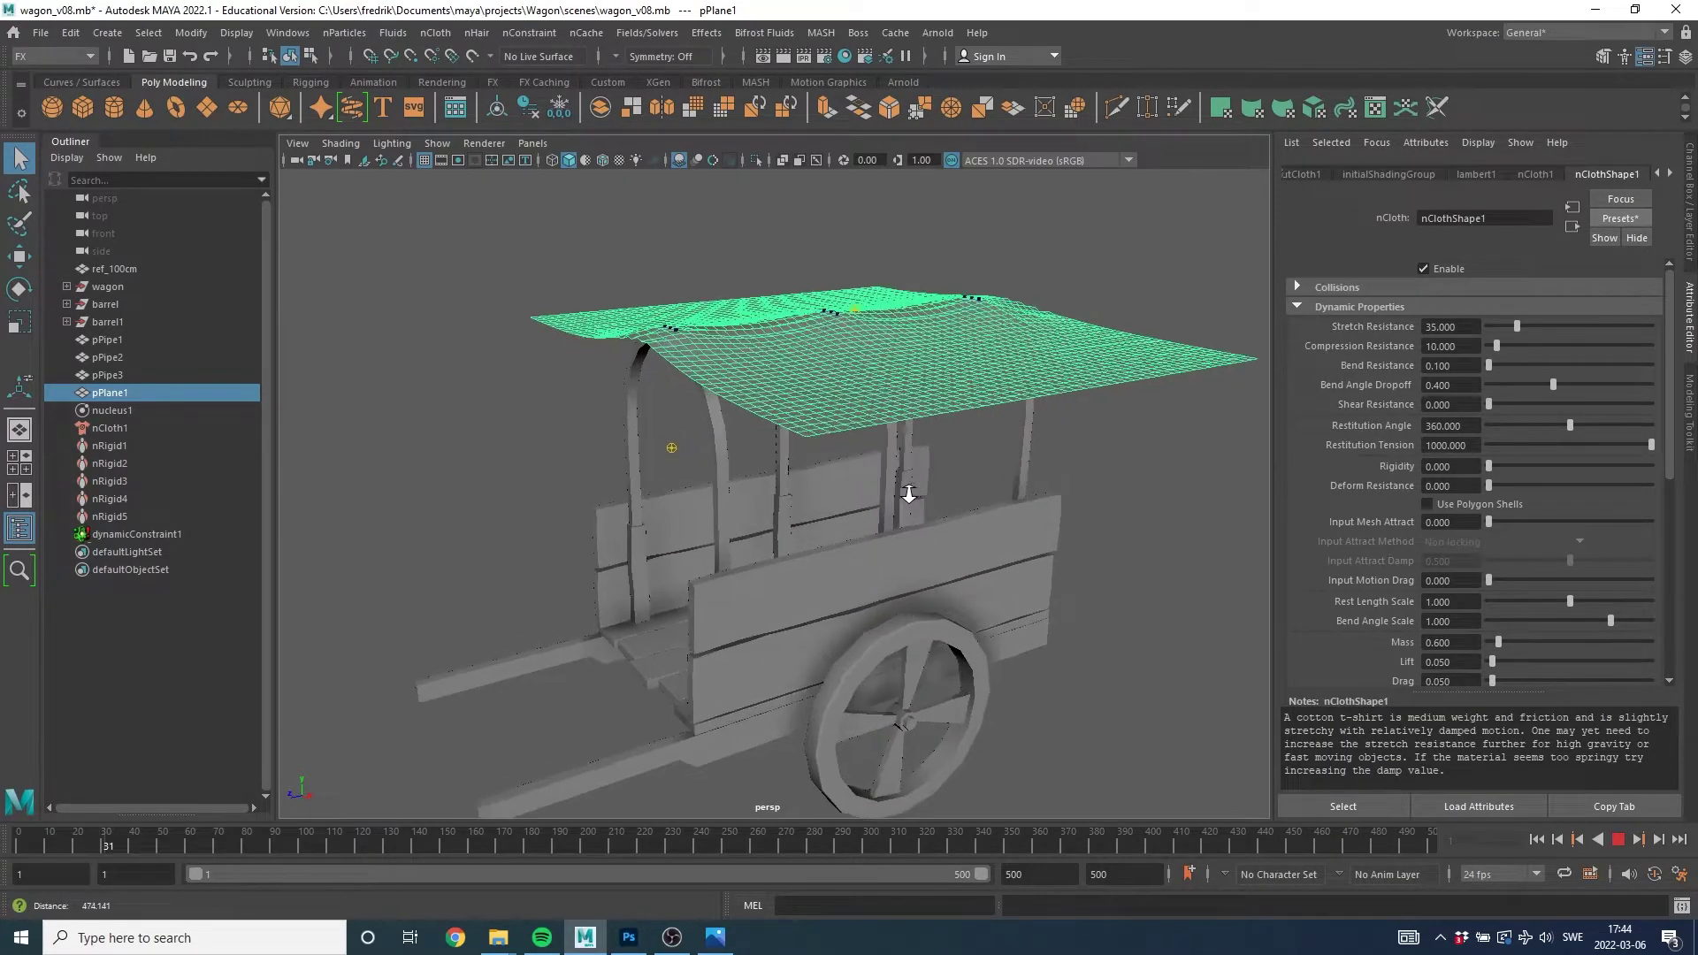
Orbit around the wagon as the tshirt cloth drapes, then stop and rewind to frame 1.
{"action": "left_click_drag", "start_coordinate": [835, 485], "coordinate": [947, 478], "text": "alt"}
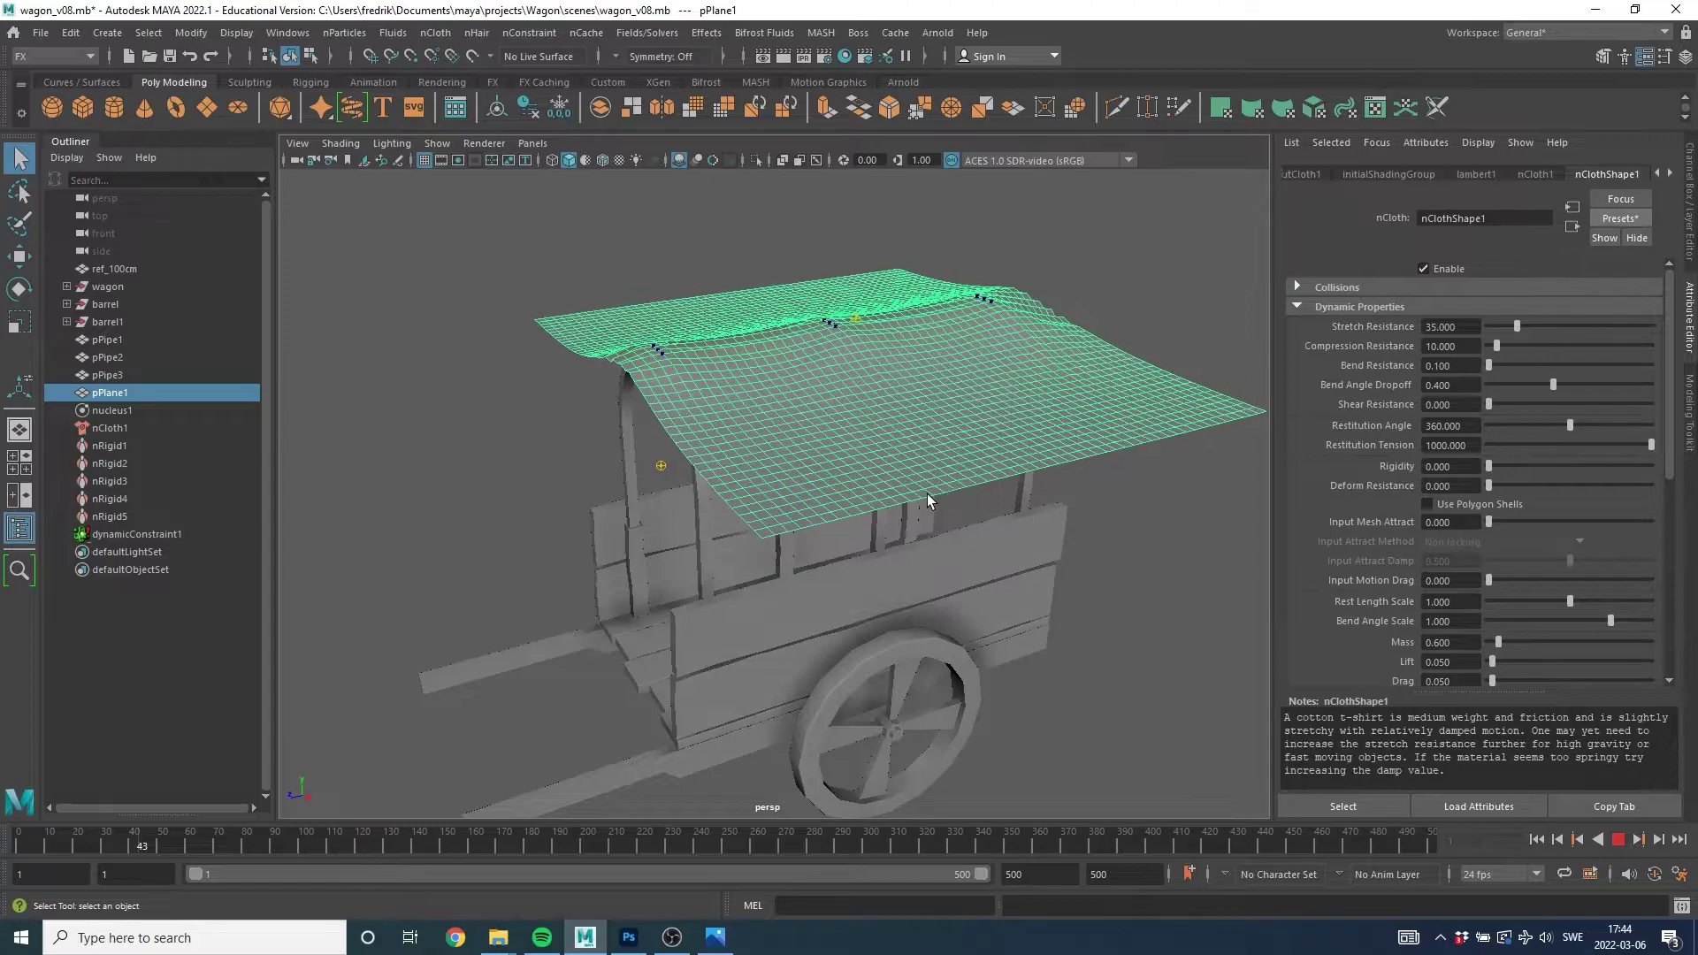
{"action": "scroll", "coordinate": [920, 496], "scroll_direction": "up", "scroll_amount": 3}
{"action": "scroll", "coordinate": [838, 523], "scroll_direction": "up", "scroll_amount": 3}
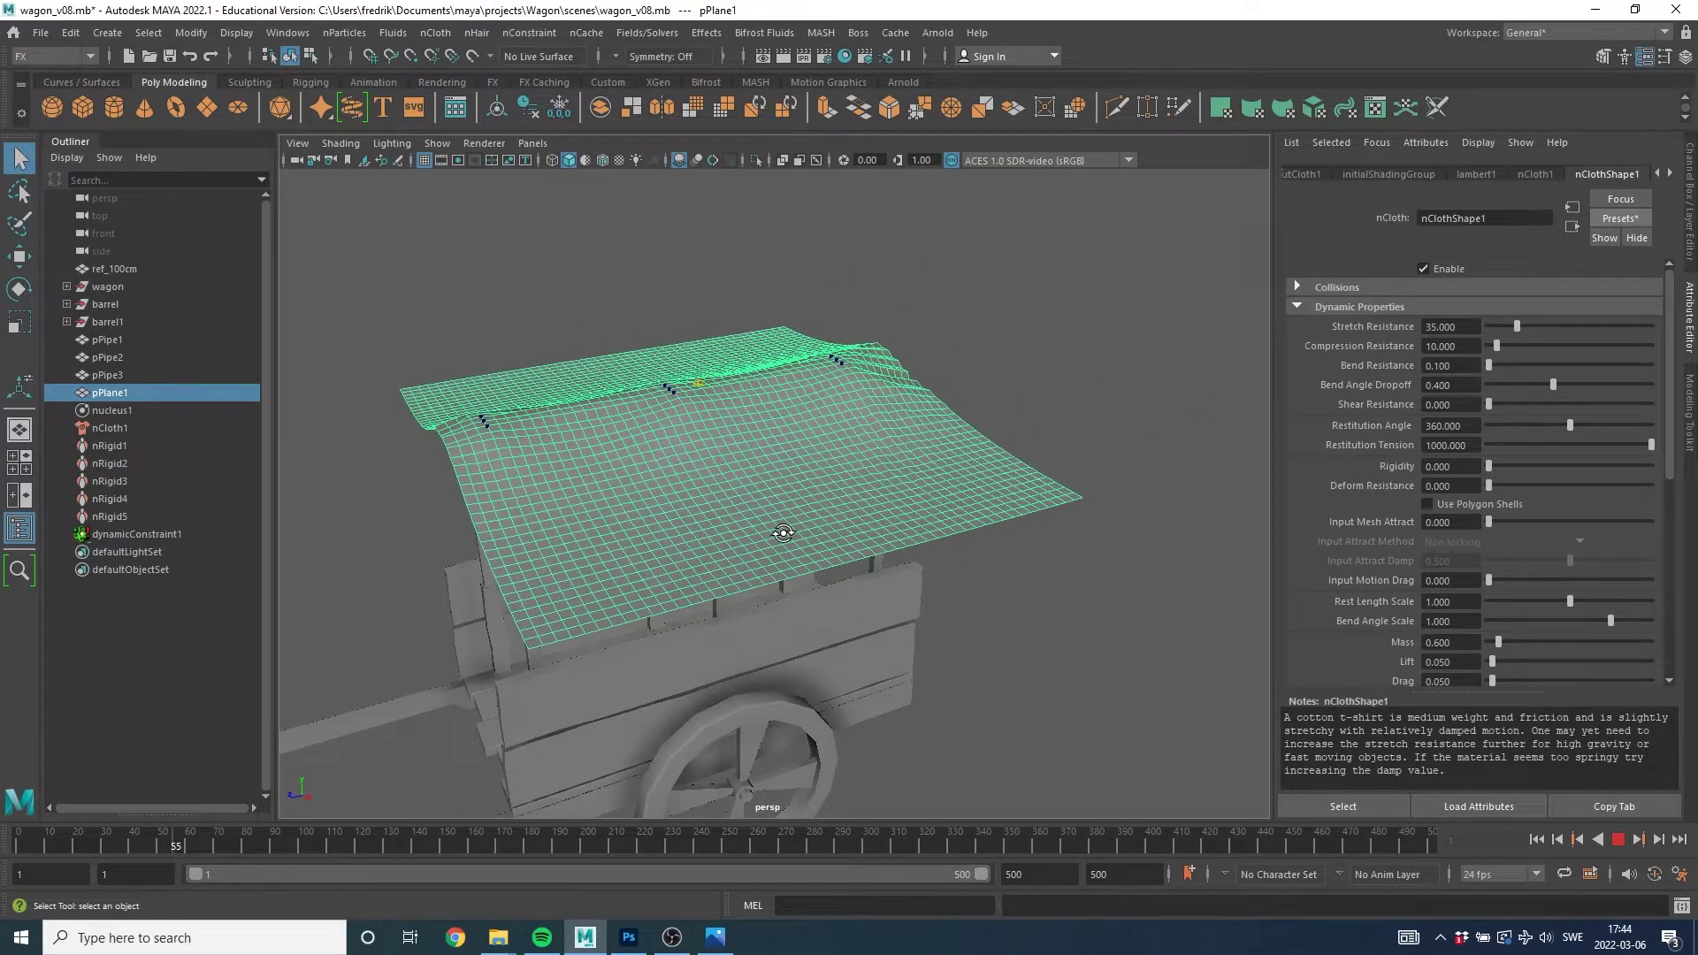
{"action": "left_click_drag", "start_coordinate": [827, 534], "coordinate": [776, 534], "text": "alt"}
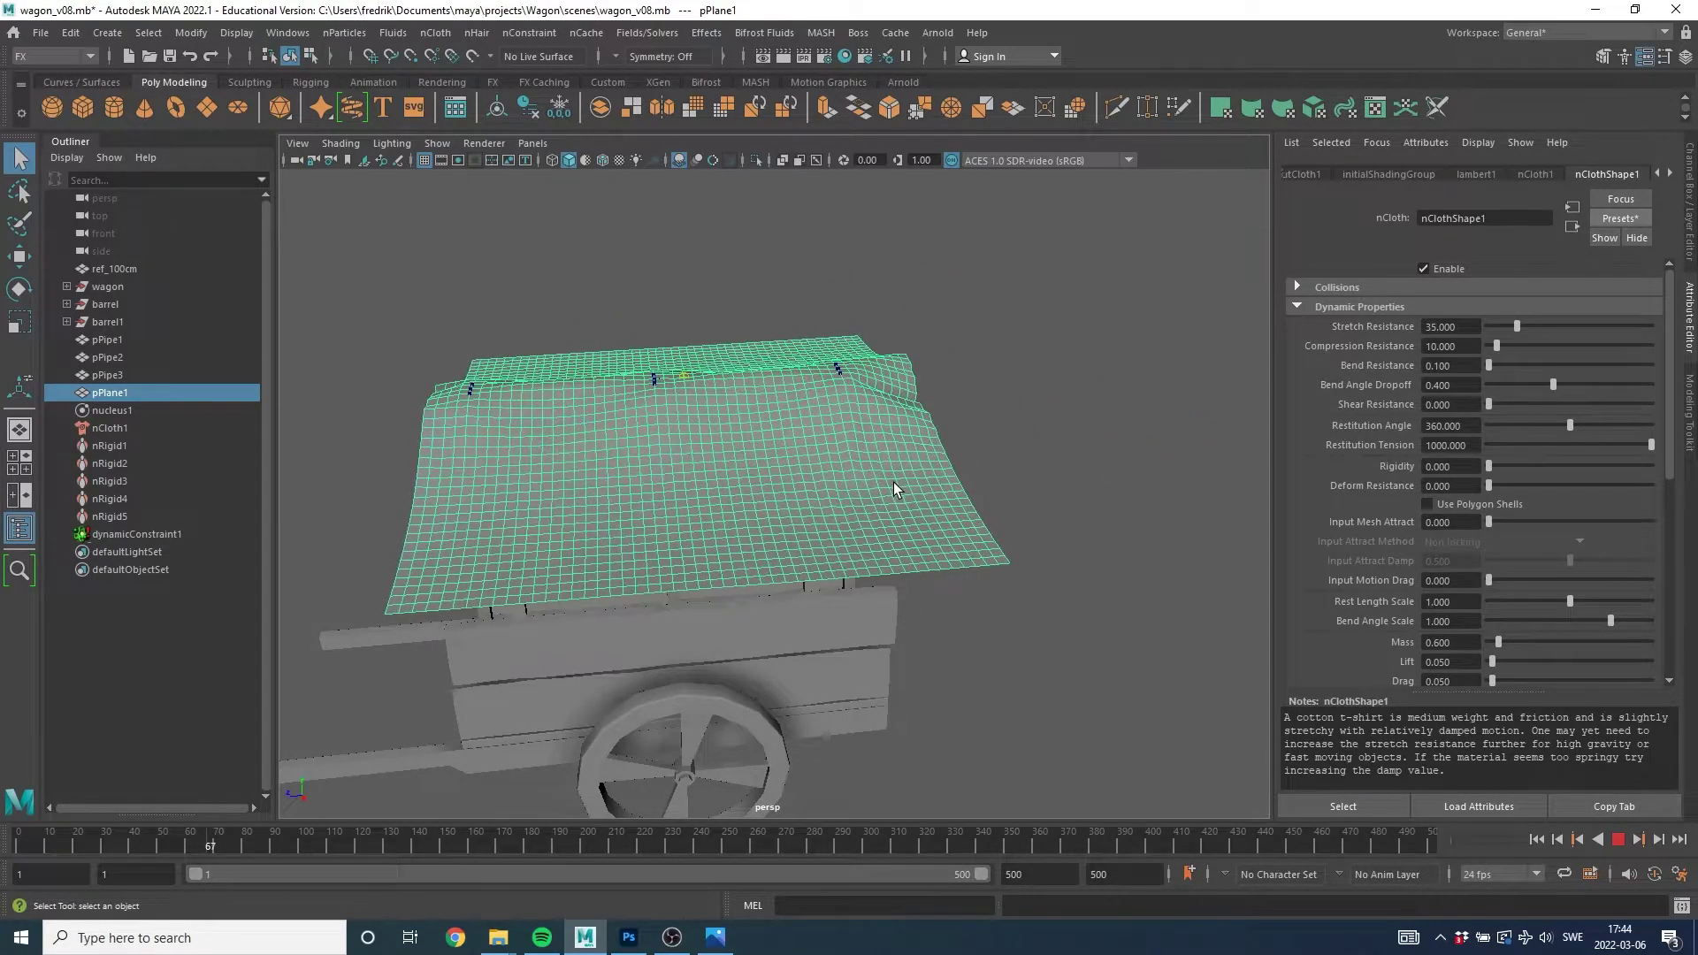
{"action": "mouse_move", "coordinate": [687, 459]}
{"action": "left_mouse_down", "text": "alt"}
{"action": "mouse_move", "coordinate": [974, 424]}
{"action": "mouse_move", "coordinate": [935, 447]}
{"action": "left_mouse_up", "text": "alt"}
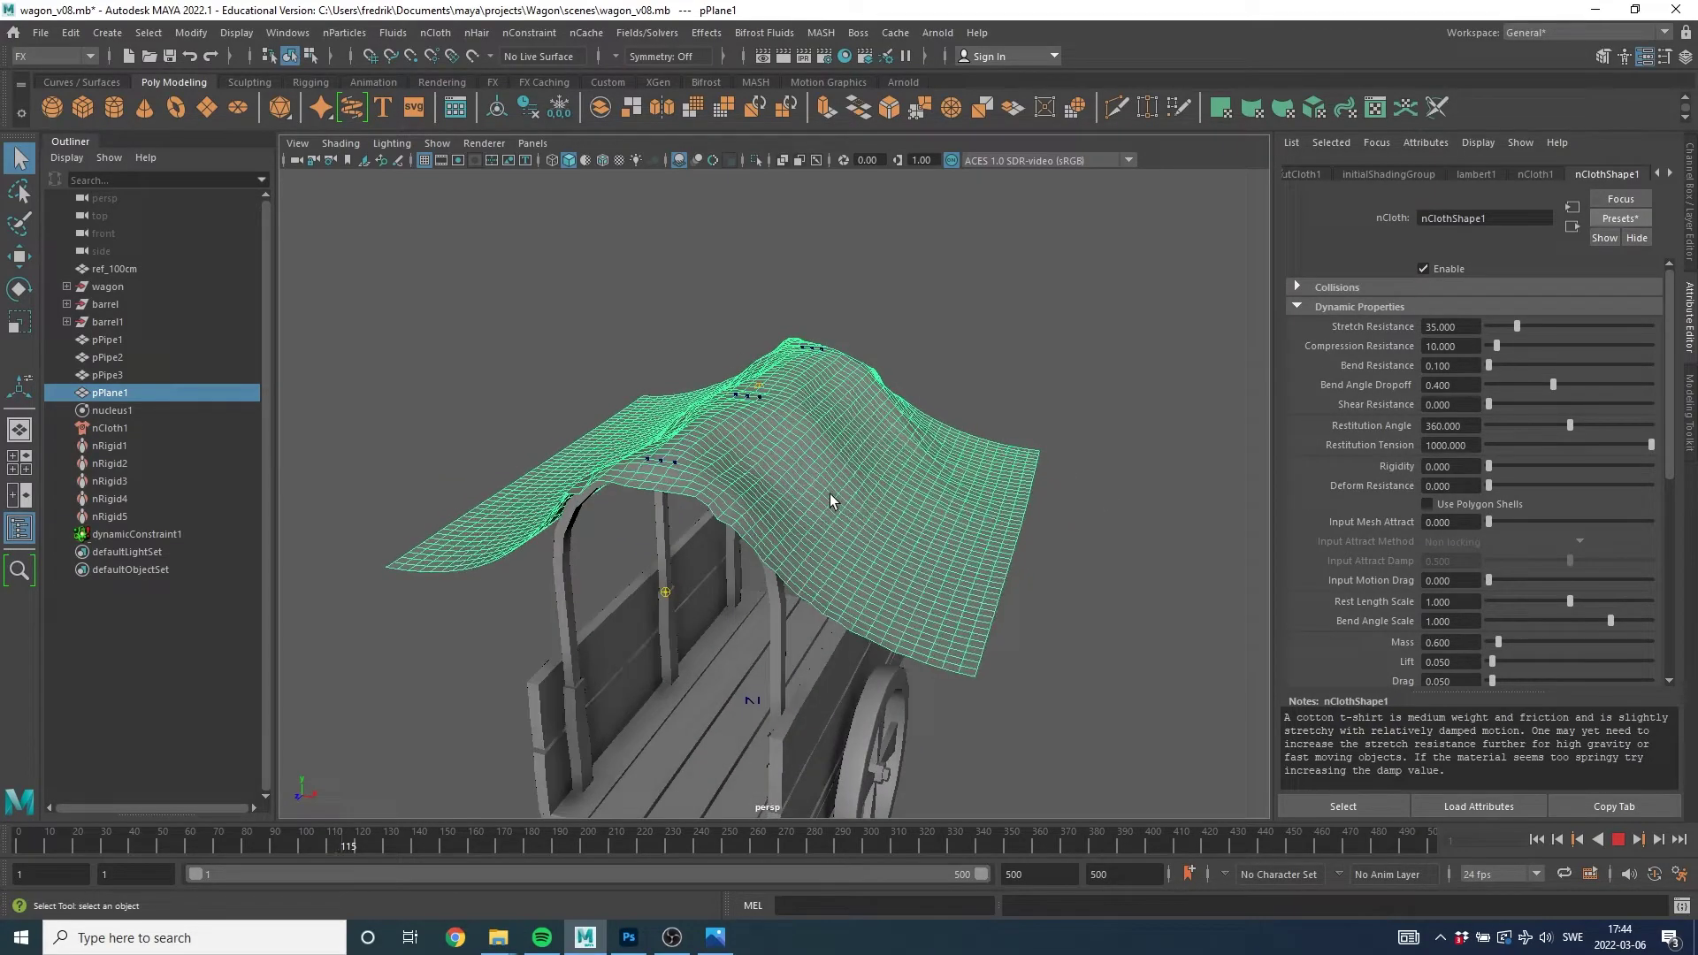
{"action": "left_click_drag", "start_coordinate": [834, 493], "coordinate": [864, 463], "text": "alt"}
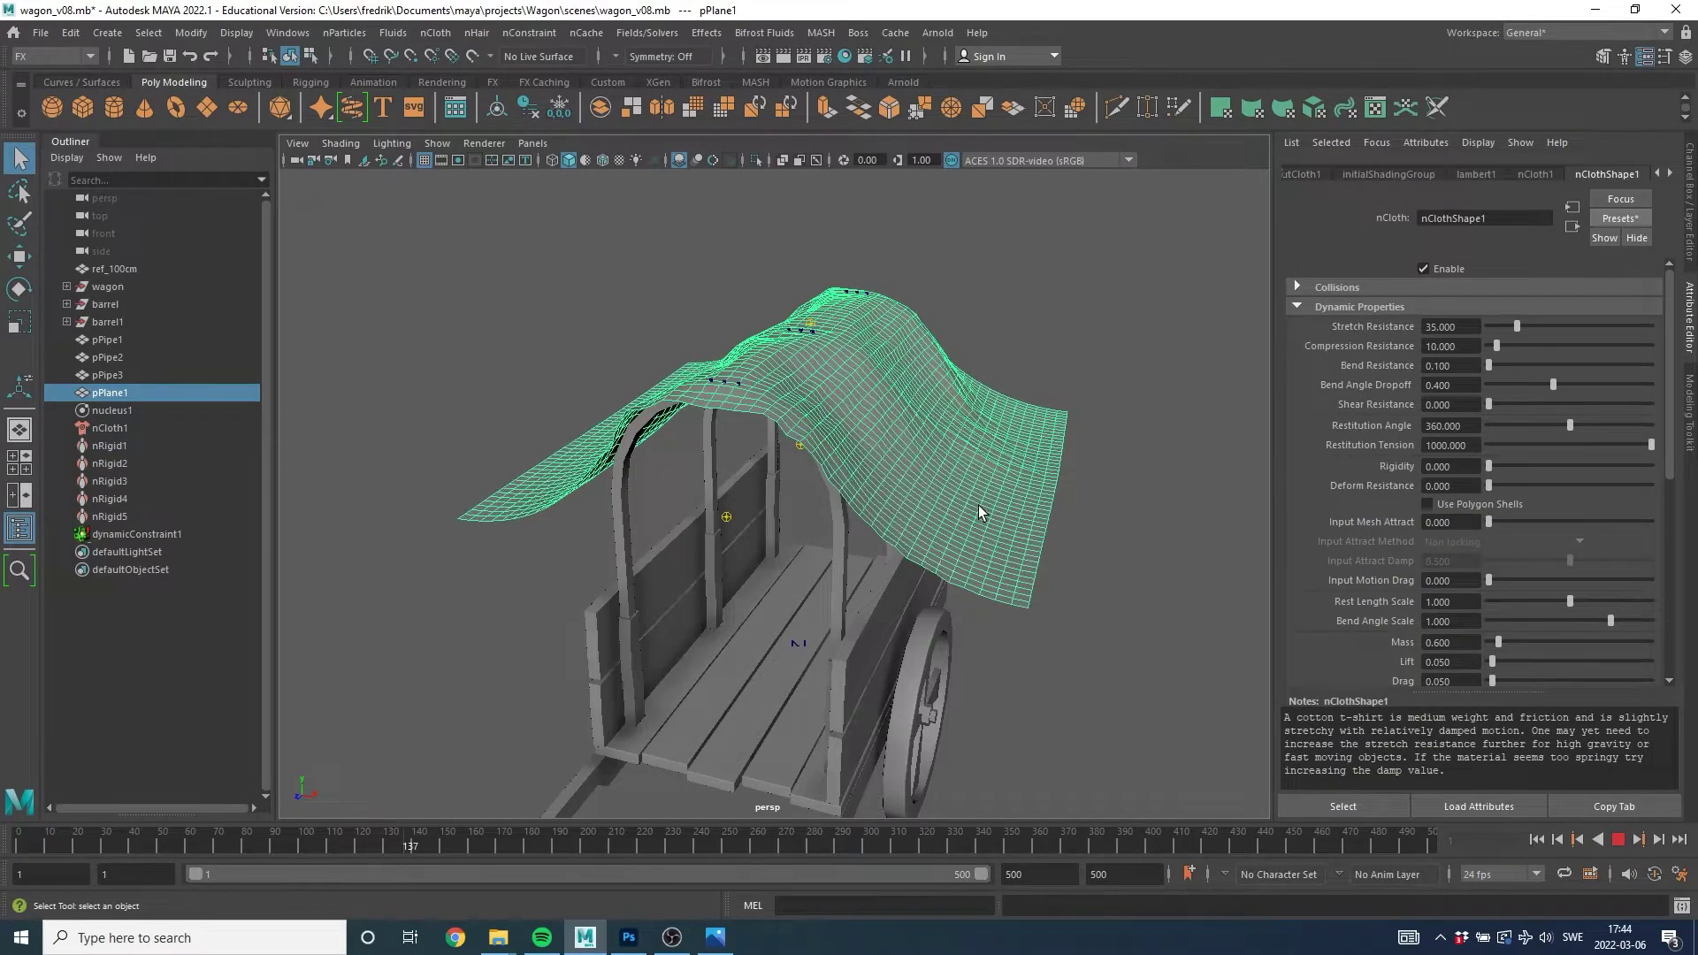
{"action": "mouse_move", "coordinate": [978, 506]}
{"action": "left_mouse_down", "text": "alt"}
{"action": "mouse_move", "coordinate": [1026, 498]}
{"action": "mouse_move", "coordinate": [874, 499]}
{"action": "mouse_move", "coordinate": [978, 543]}
{"action": "left_mouse_up", "text": "alt"}
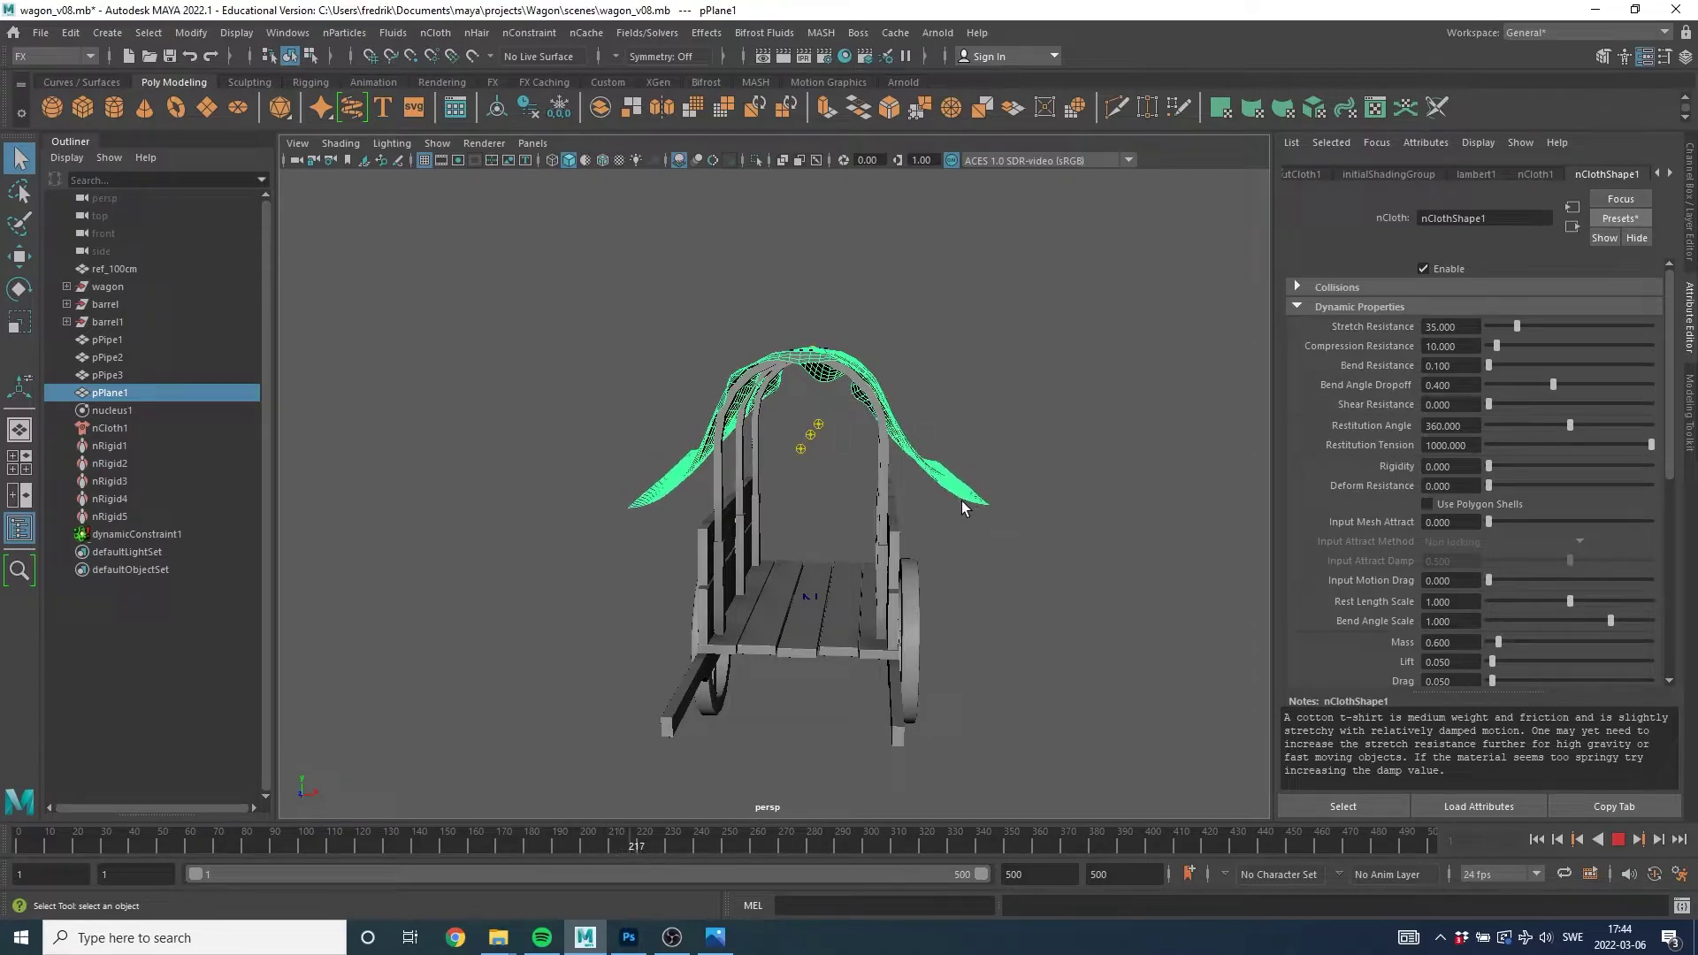
{"action": "mouse_move", "coordinate": [947, 517]}
{"action": "left_mouse_down", "text": "alt"}
{"action": "mouse_move", "coordinate": [952, 504]}
{"action": "mouse_move", "coordinate": [942, 514]}
{"action": "left_mouse_up", "text": "alt"}
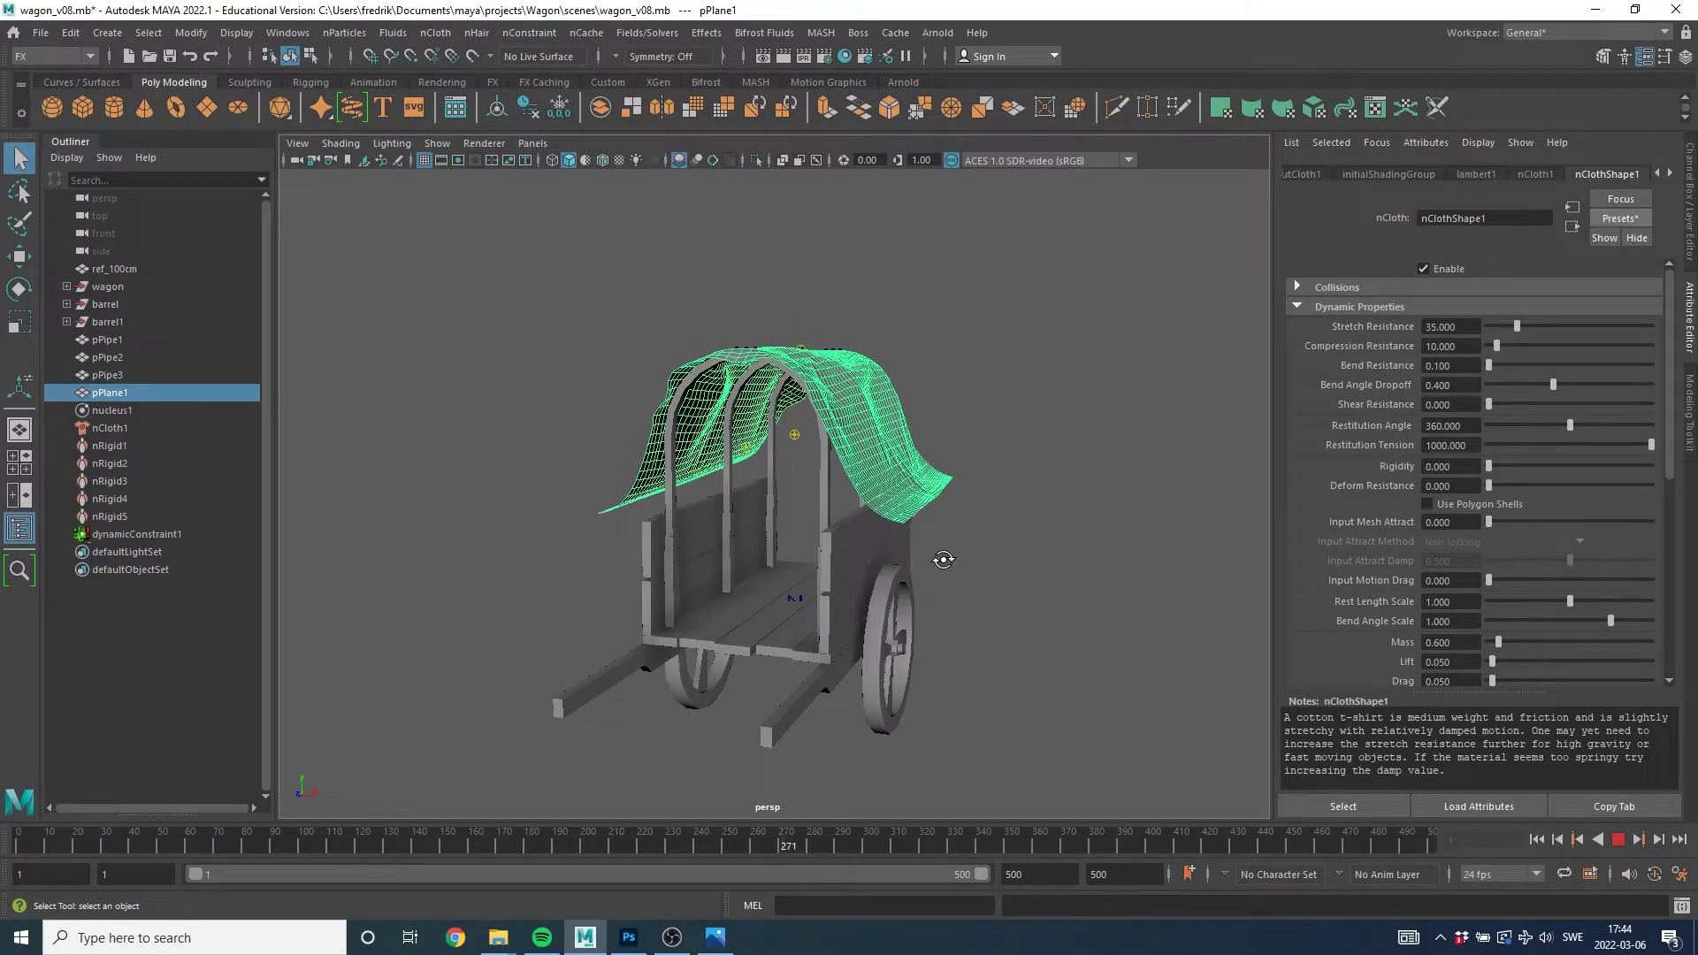
{"action": "left_click_drag", "start_coordinate": [921, 580], "coordinate": [953, 559], "text": "alt"}
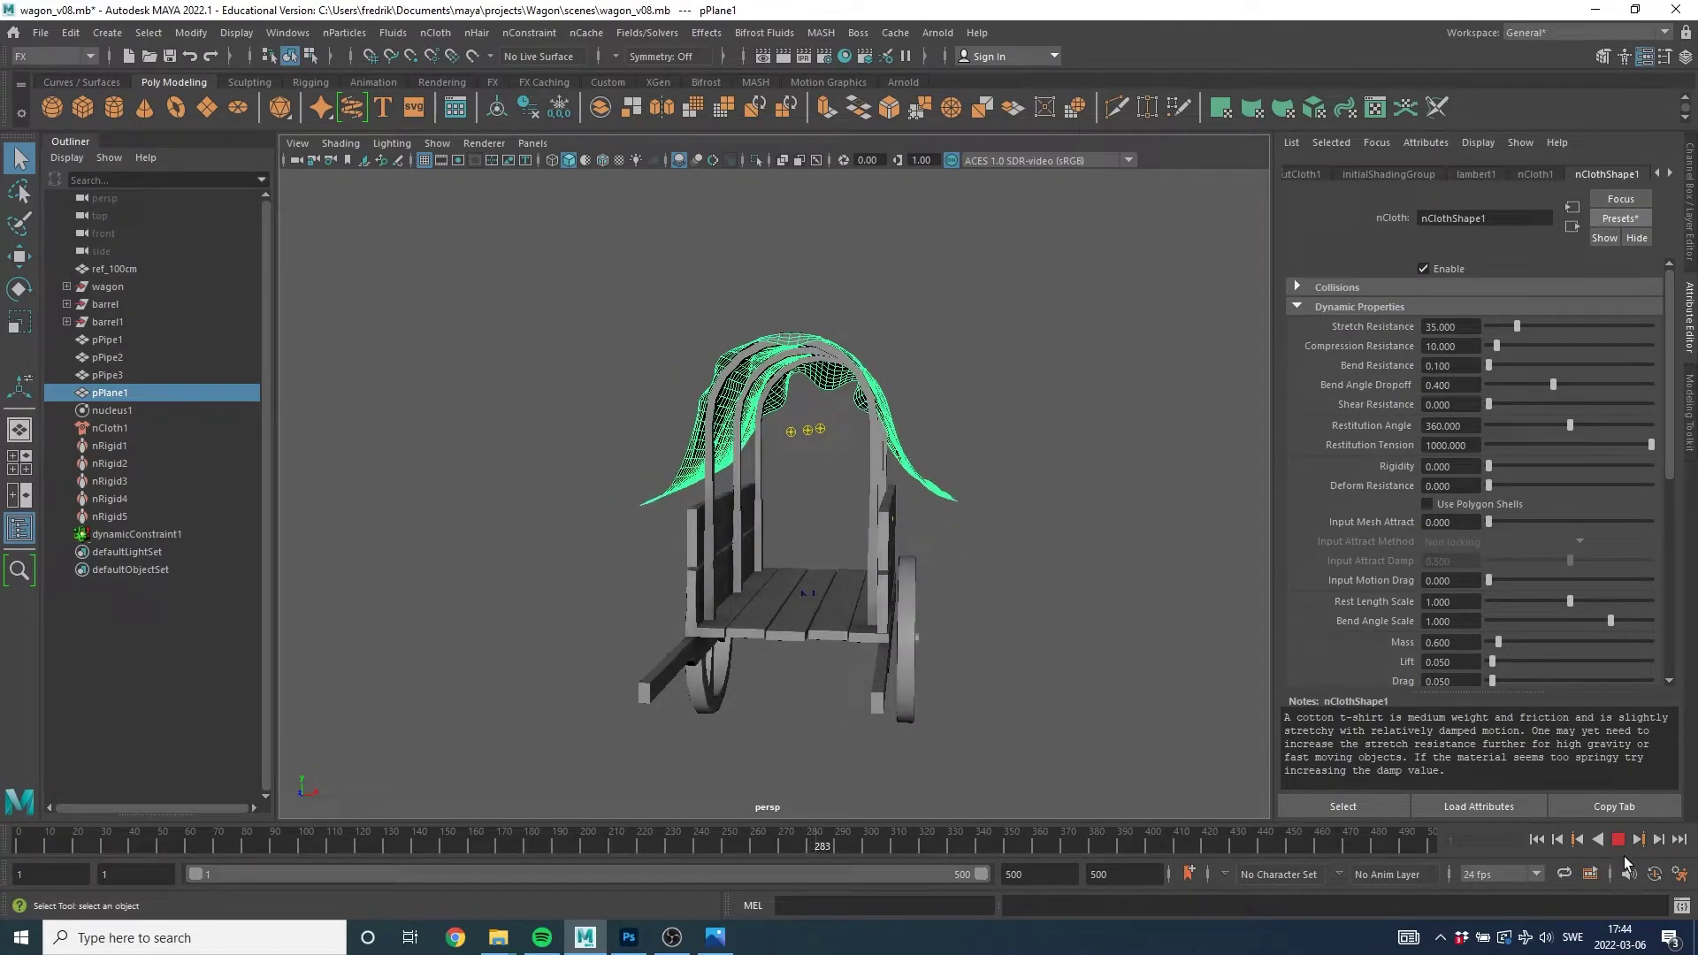
{"action": "left_click", "coordinate": [1615, 841]}
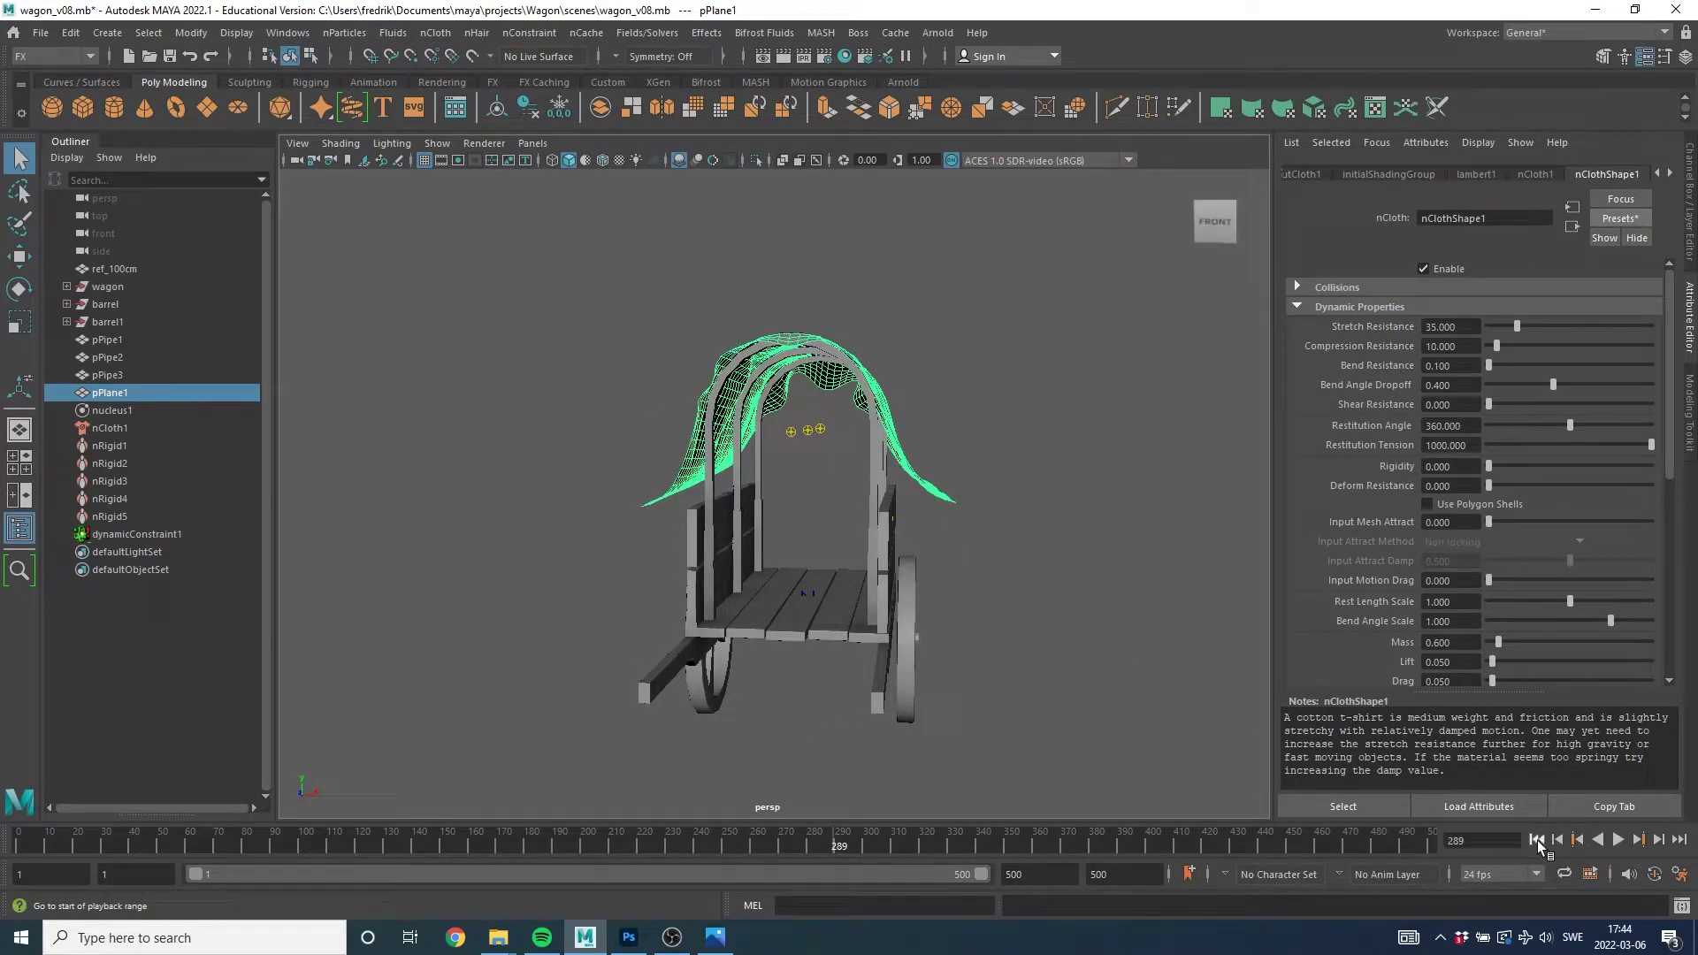
{"action": "left_click", "coordinate": [1537, 840]}
{"action": "left_click_drag", "start_coordinate": [975, 469], "coordinate": [974, 485], "text": "alt"}
Scale pPlane1 larger and set its Stretch Resistance to 10.
{"action": "key", "text": "r"}
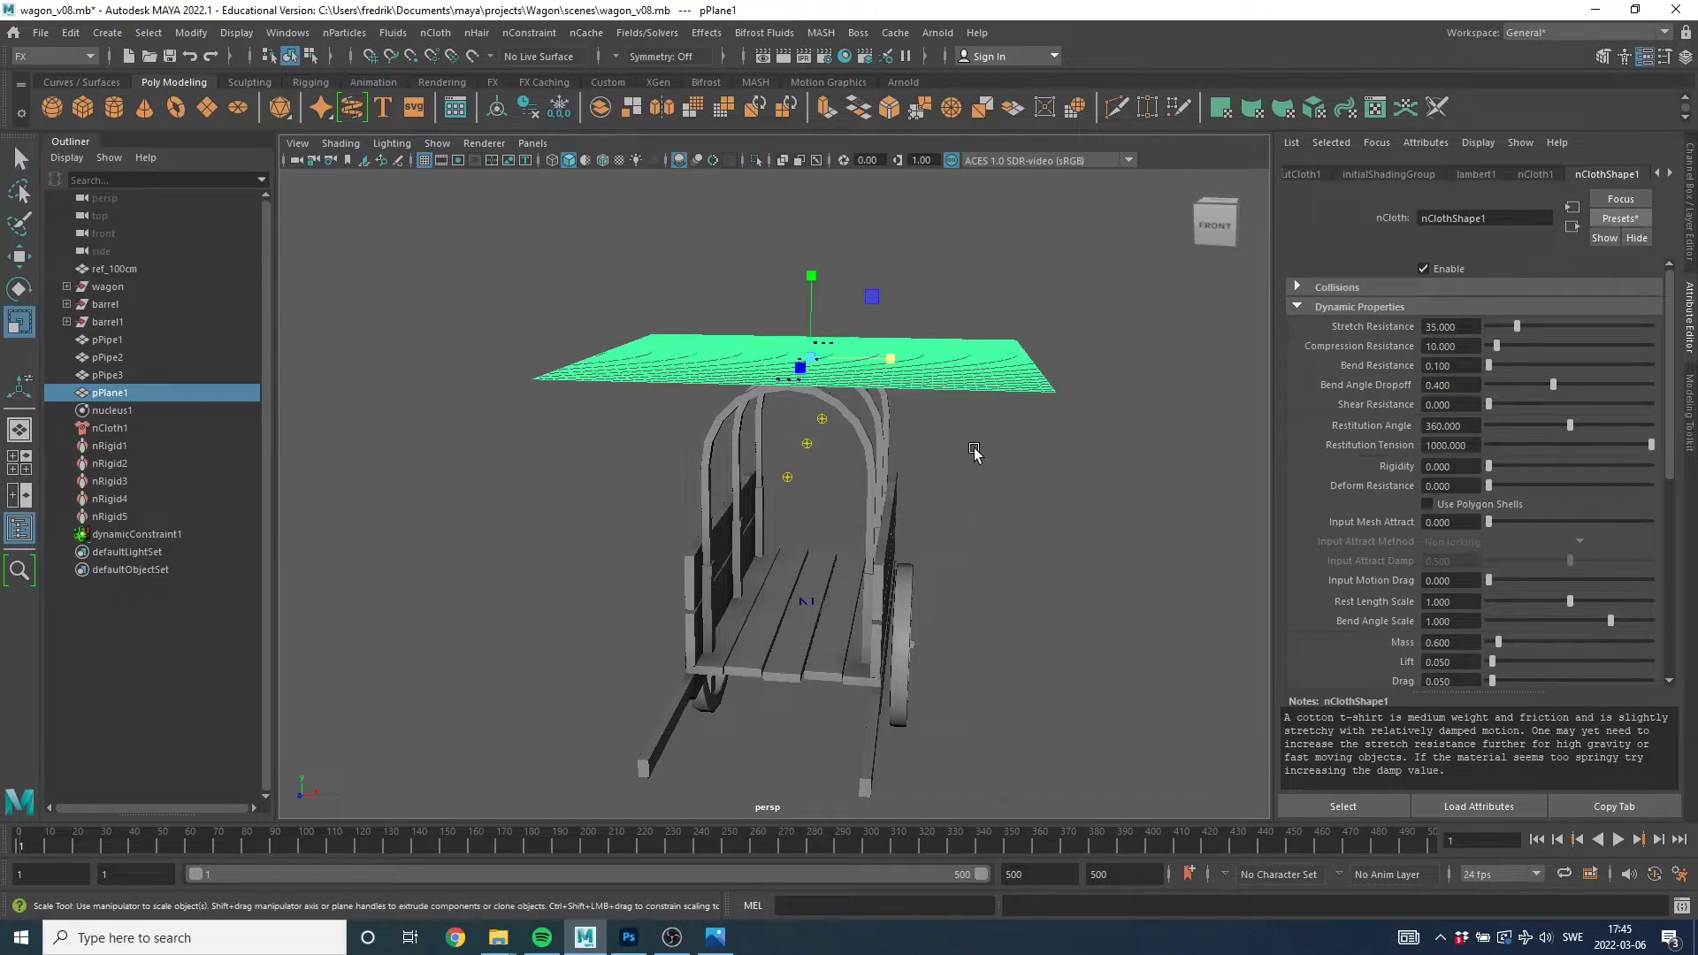
{"action": "mouse_move", "coordinate": [811, 367]}
{"action": "left_mouse_down"}
{"action": "mouse_move", "coordinate": [889, 373]}
{"action": "mouse_move", "coordinate": [920, 403]}
{"action": "left_mouse_up"}
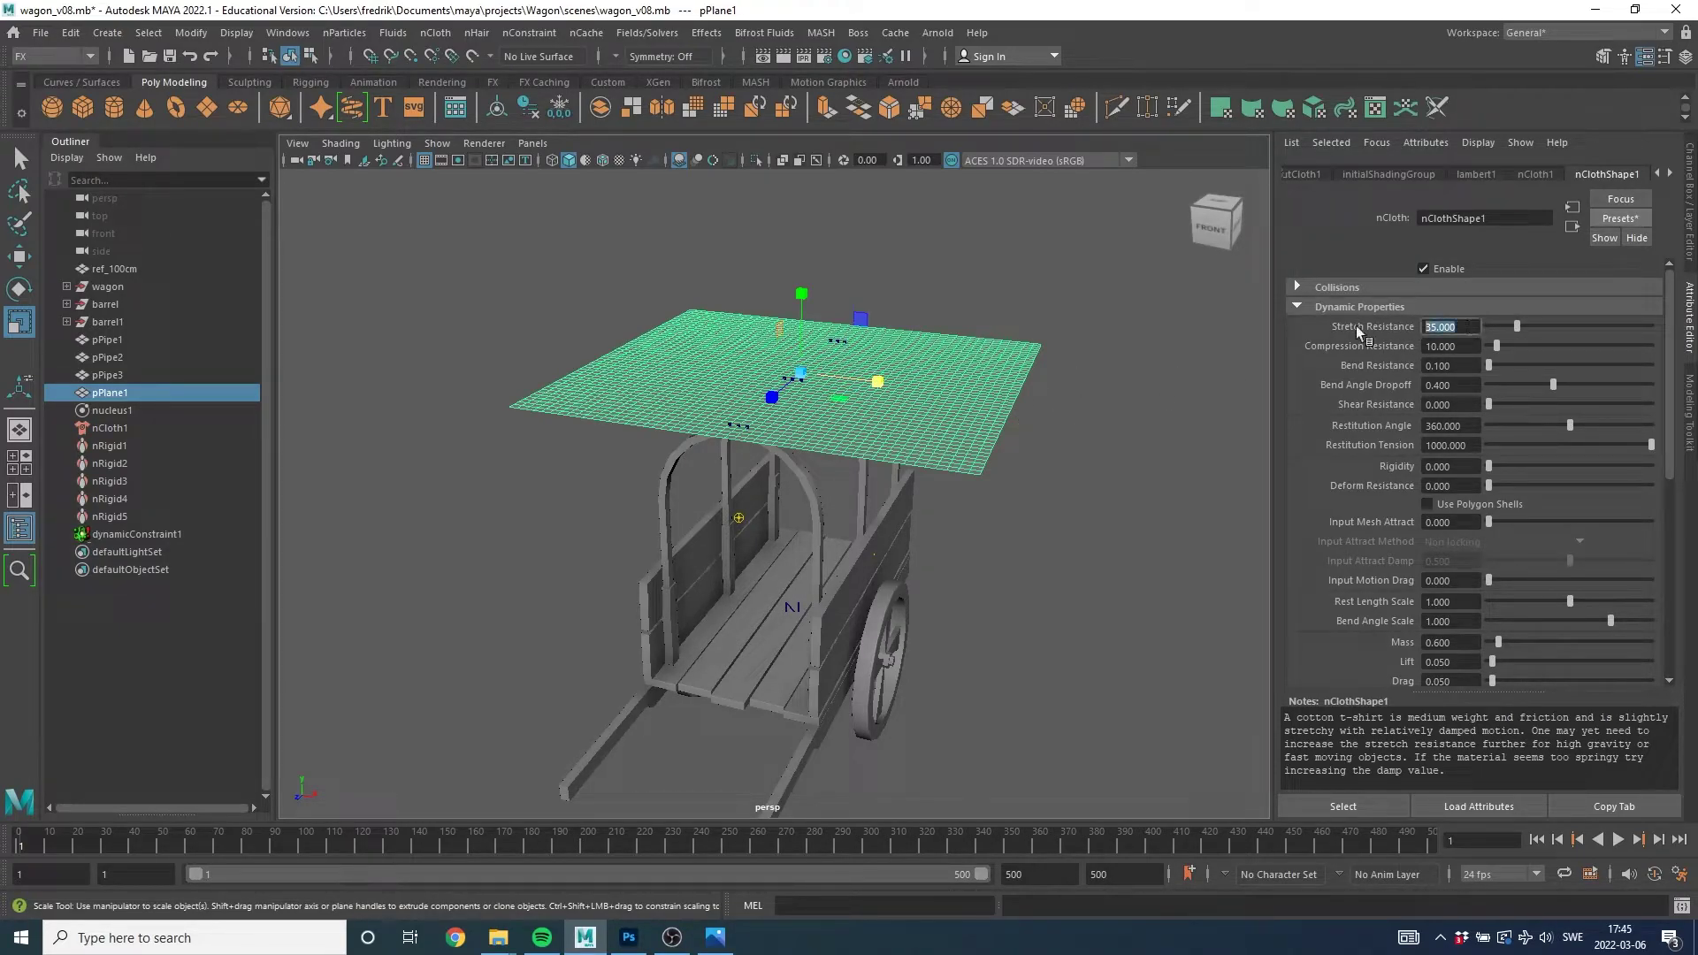
{"action": "type", "text": "10"}
{"action": "key", "text": "Tab"}
Replay the simulation, orbiting the wagon to watch the cloth drape.
{"action": "left_click", "coordinate": [1618, 840]}
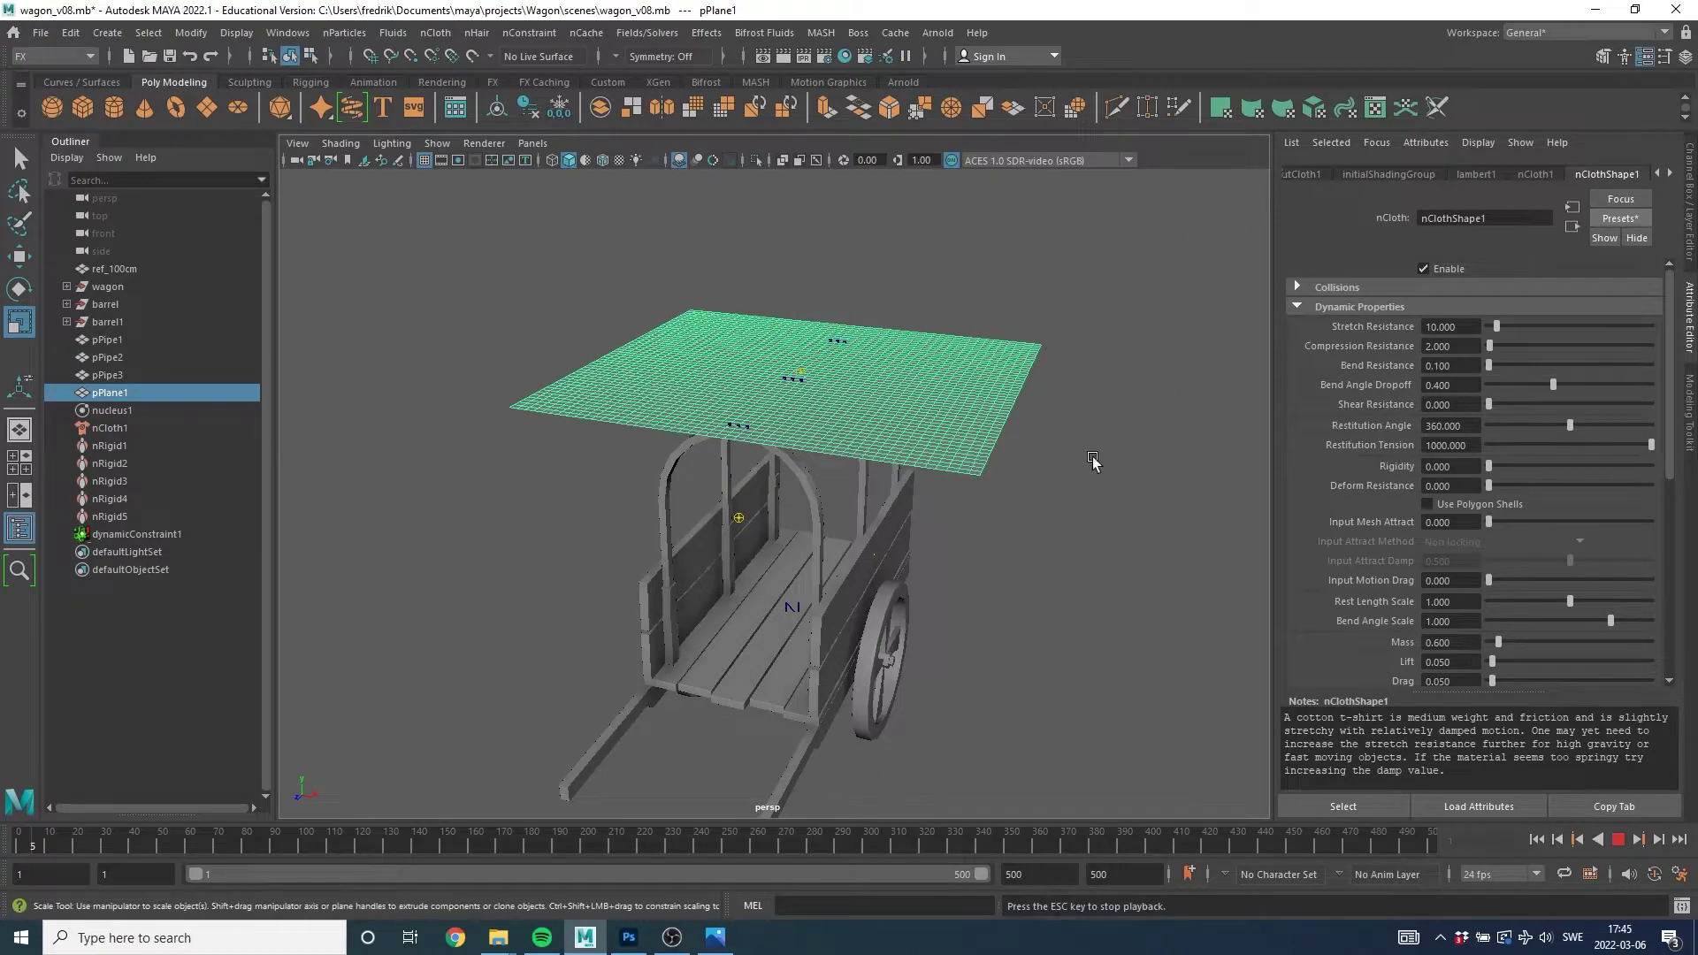
{"action": "left_click_drag", "start_coordinate": [973, 487], "coordinate": [879, 480], "text": "alt"}
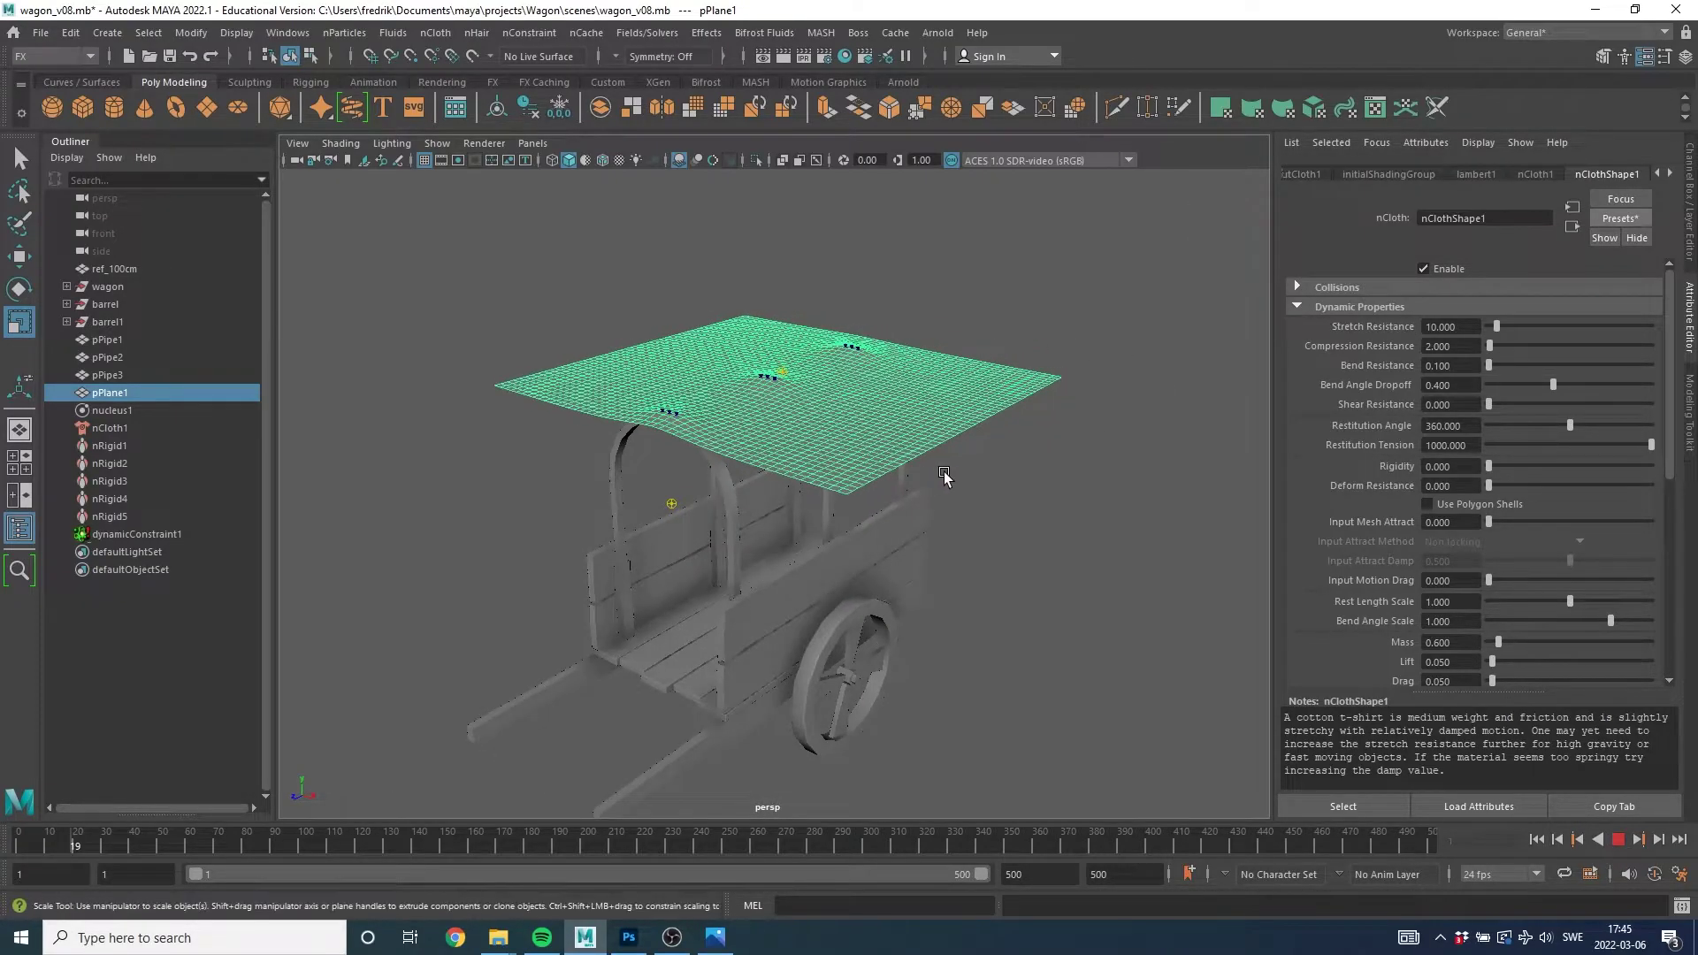
{"action": "right_click_drag", "start_coordinate": [943, 471], "coordinate": [1041, 452], "text": "alt"}
{"action": "mouse_move", "coordinate": [1042, 452]}
{"action": "left_mouse_down", "text": "alt"}
{"action": "mouse_move", "coordinate": [911, 463]}
{"action": "mouse_move", "coordinate": [937, 448]}
{"action": "left_mouse_up", "text": "alt"}
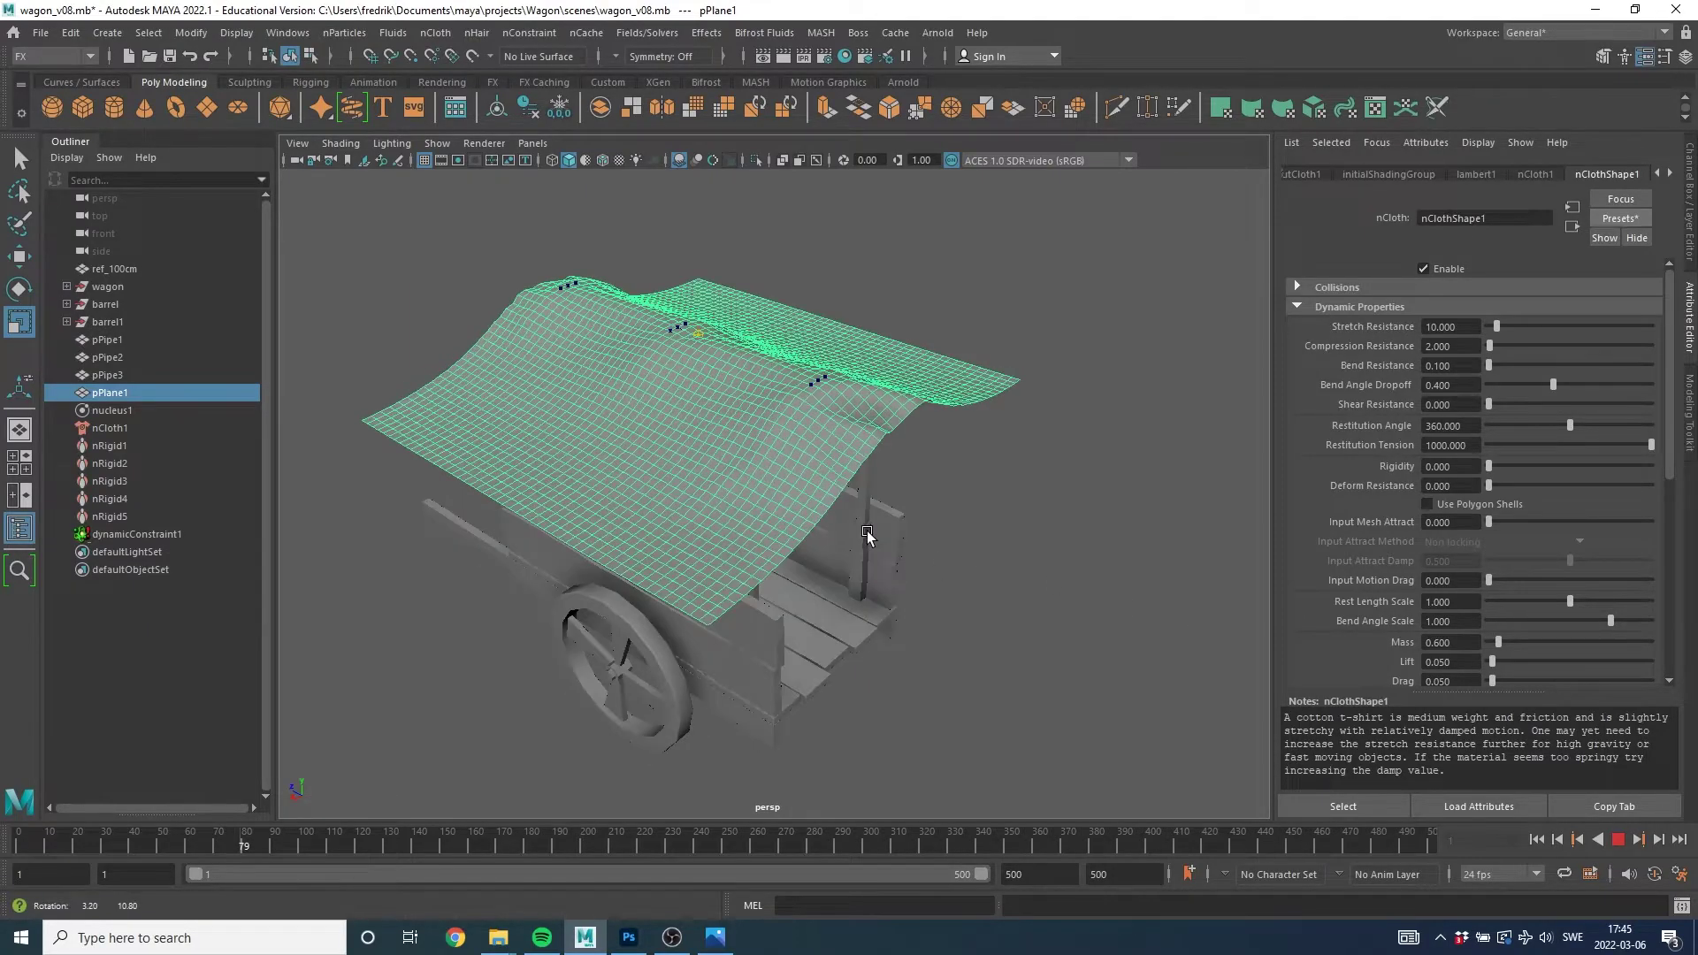
{"action": "left_click_drag", "start_coordinate": [881, 527], "coordinate": [905, 515], "text": "alt"}
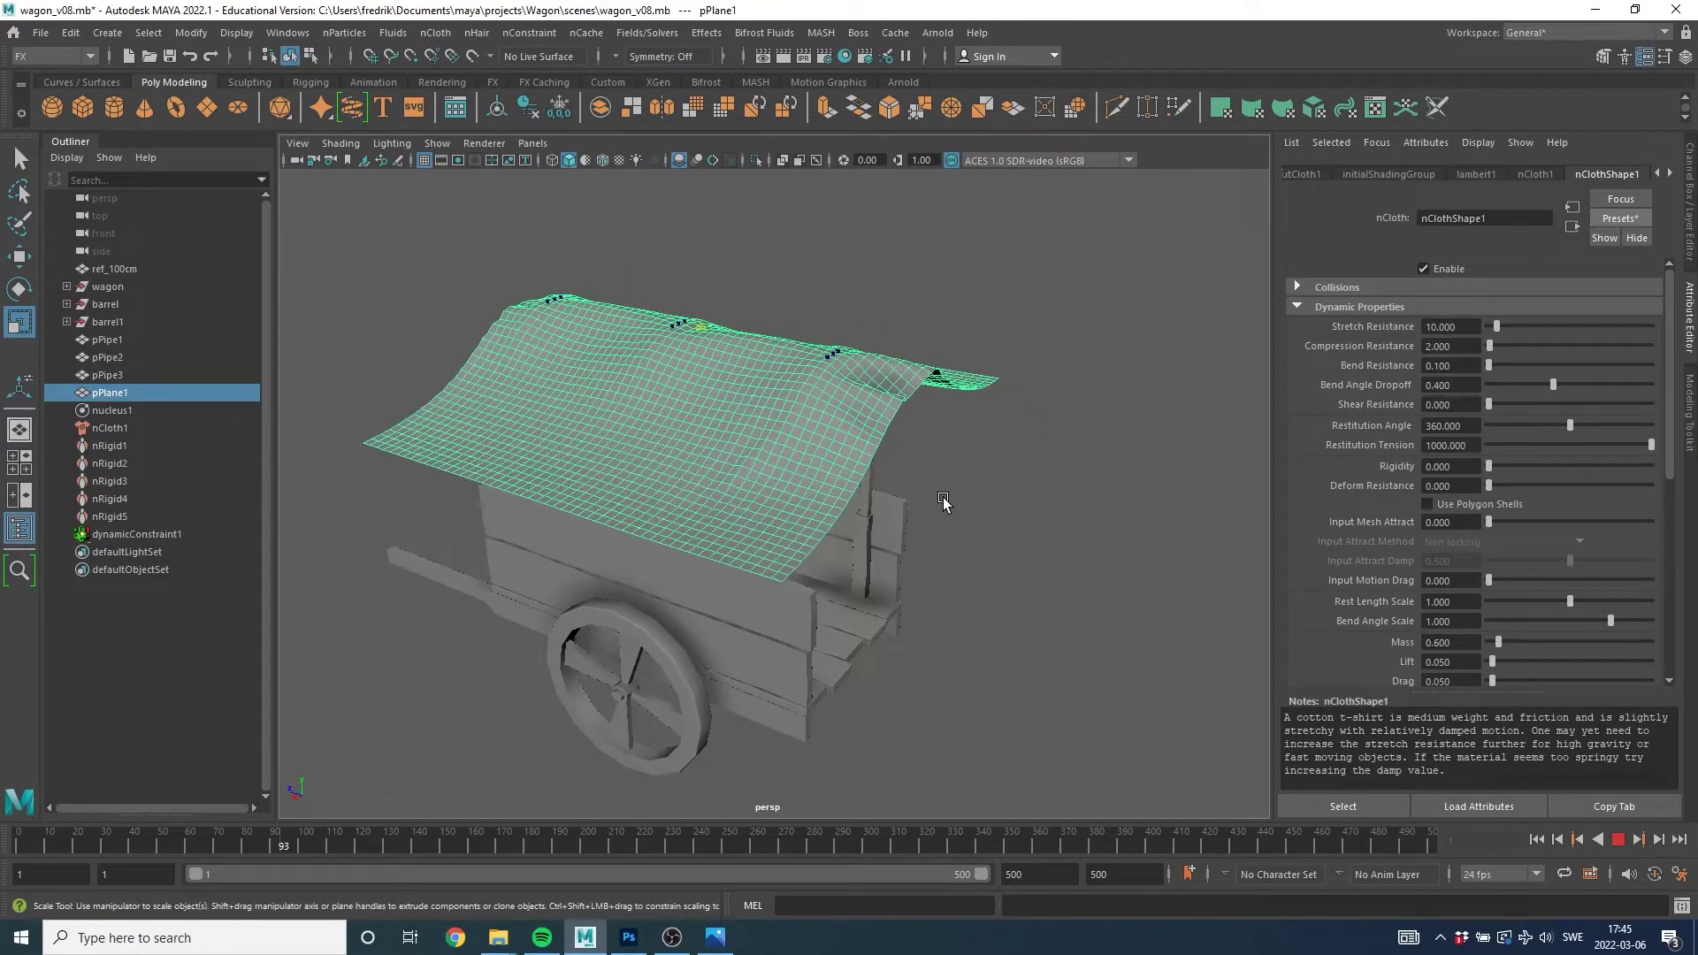
{"action": "left_click_drag", "start_coordinate": [804, 500], "coordinate": [963, 494], "text": "alt"}
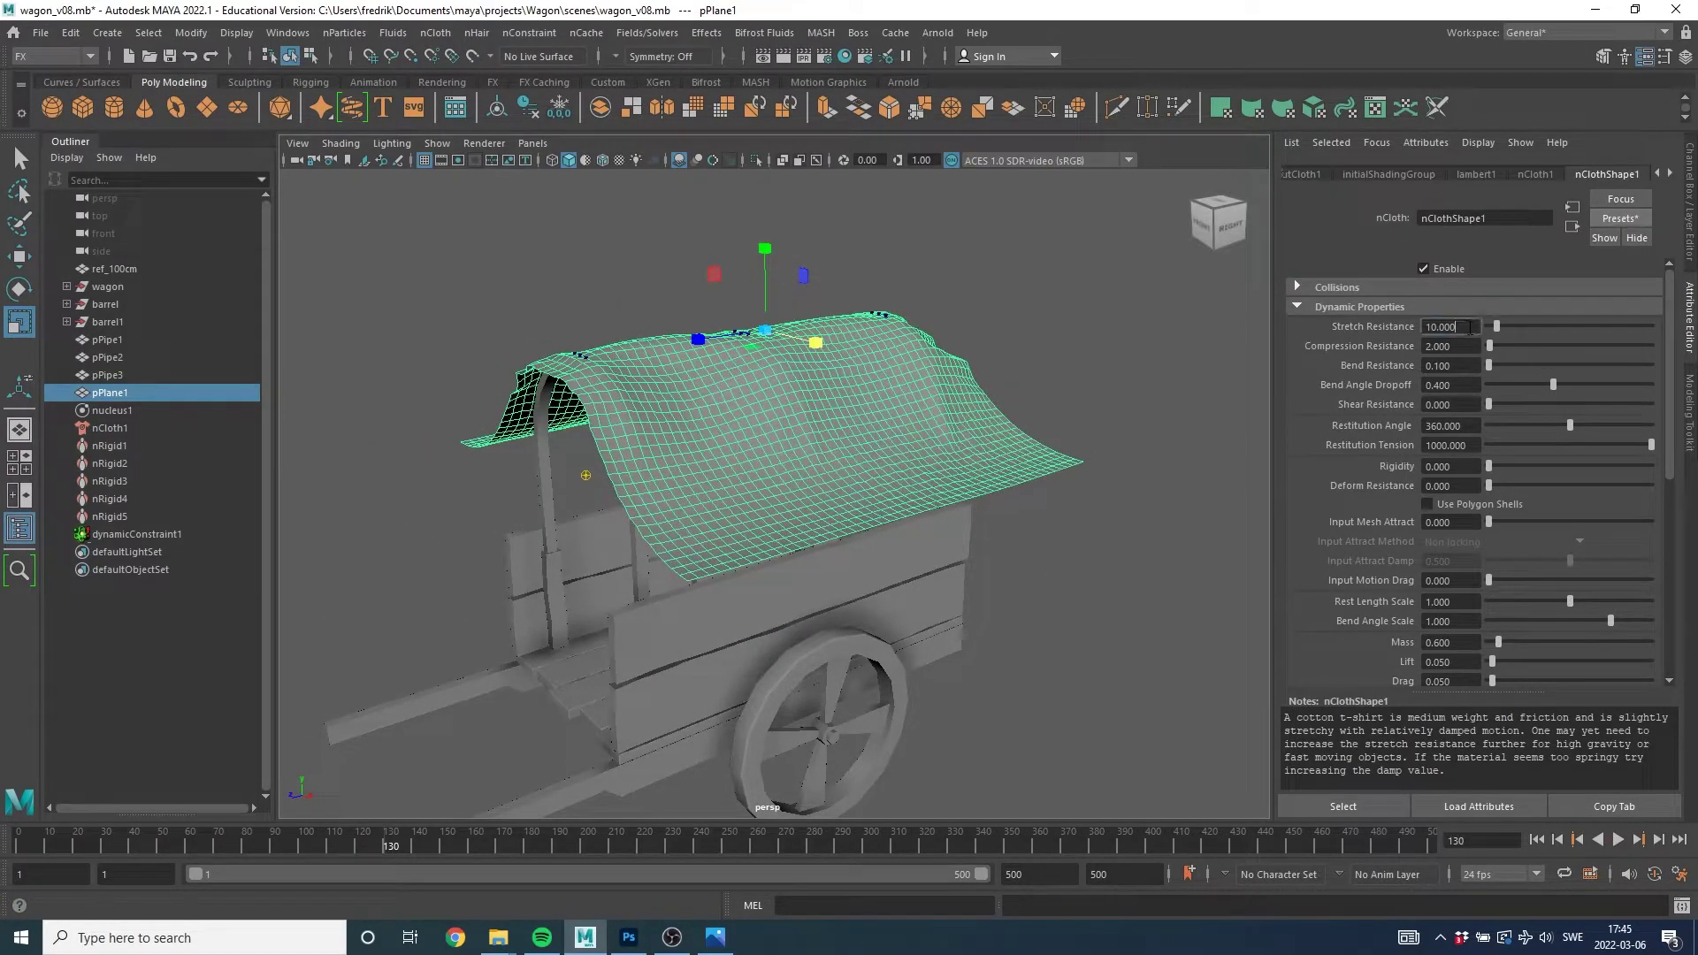
Set Stretch Resistance to 5, then rewind, replay and orbit to inspect the sag.
{"action": "type", "text": "5"}
{"action": "key", "text": "Return"}
{"action": "left_click", "coordinate": [1536, 839]}
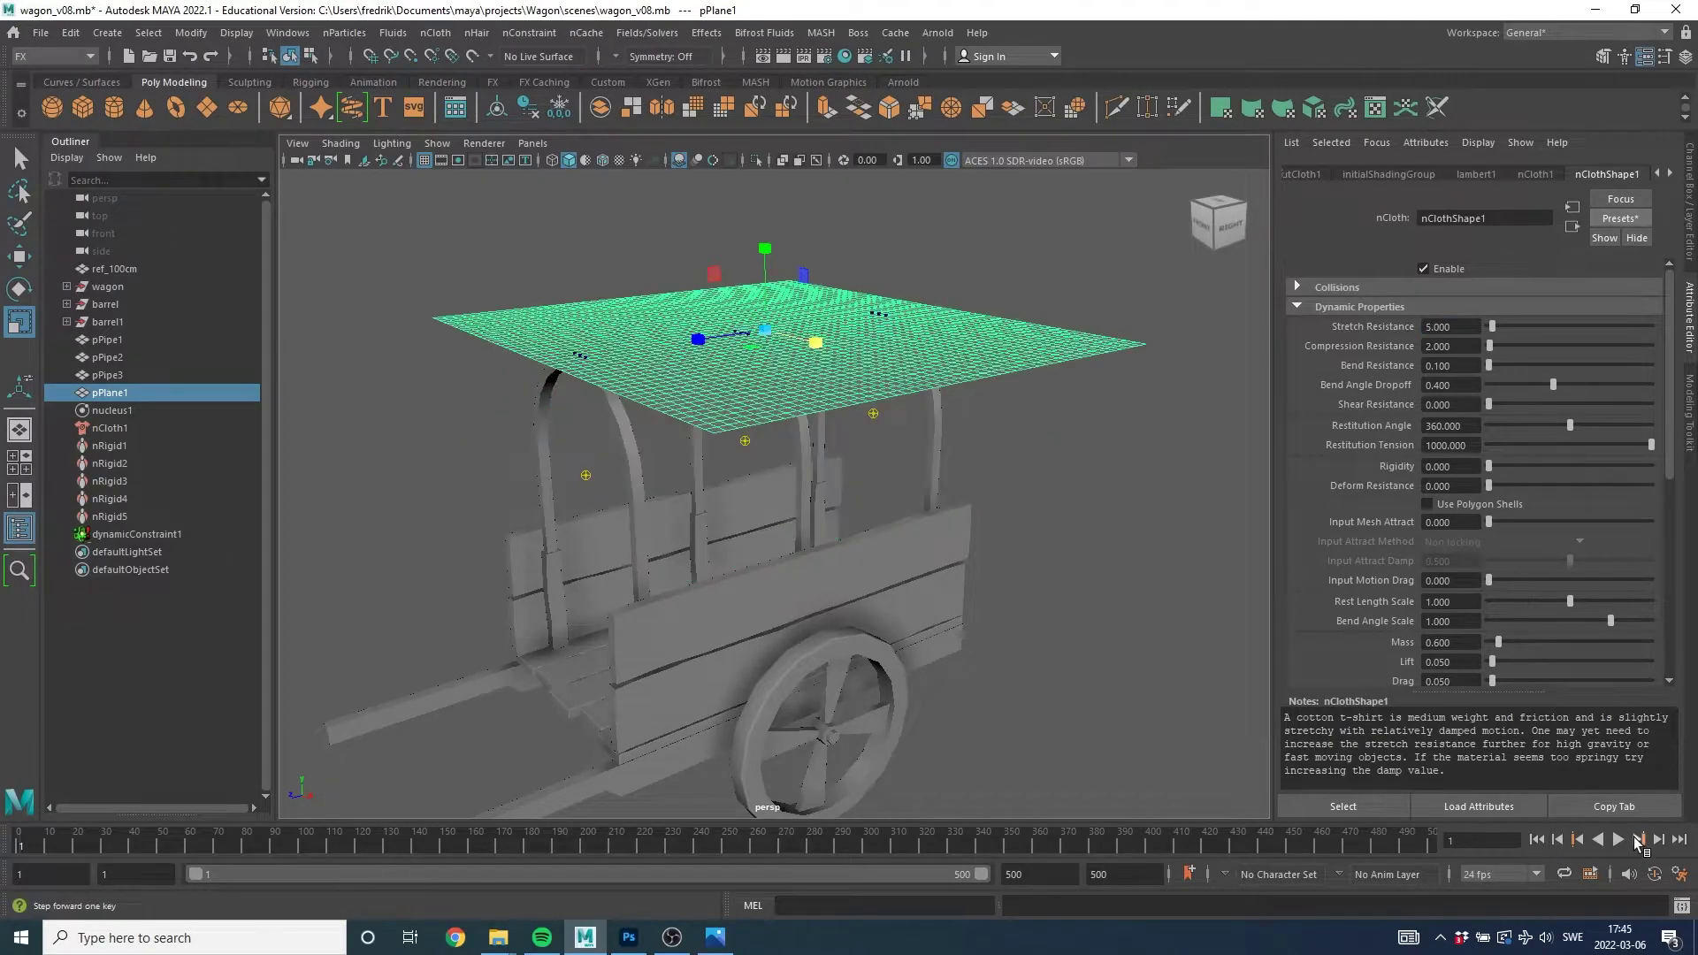
{"action": "left_click", "coordinate": [1617, 839]}
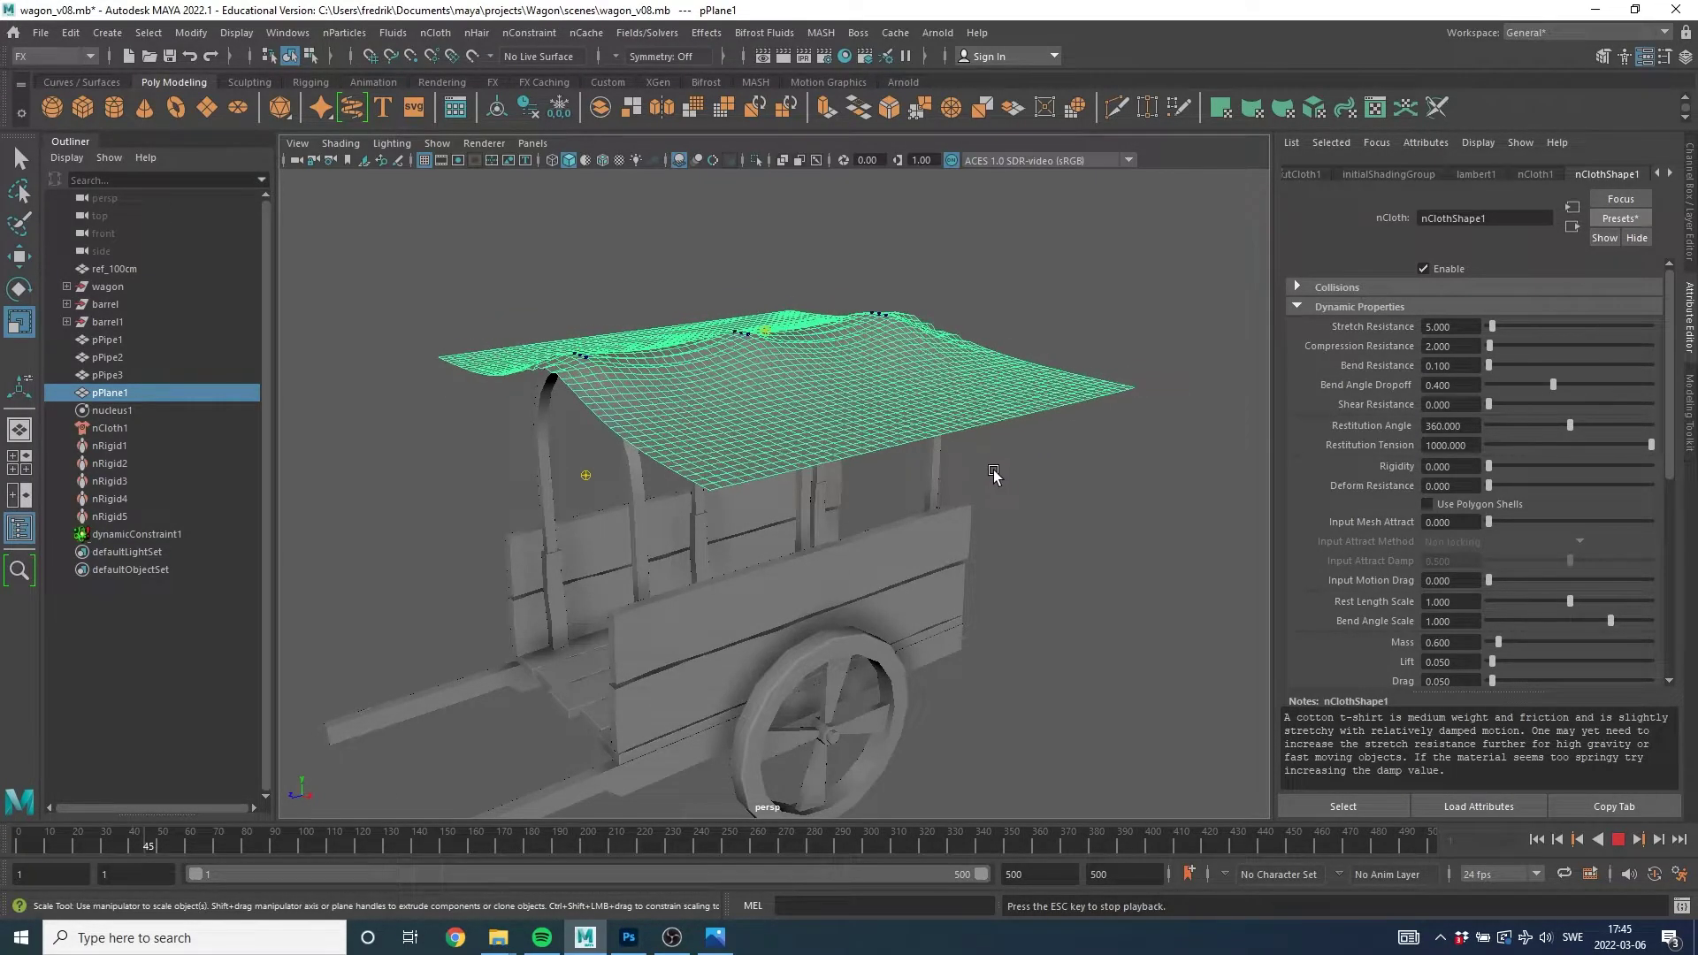
{"action": "mouse_move", "coordinate": [990, 451]}
{"action": "left_mouse_down", "text": "alt"}
{"action": "mouse_move", "coordinate": [920, 483]}
{"action": "mouse_move", "coordinate": [800, 485]}
{"action": "mouse_move", "coordinate": [773, 504]}
{"action": "left_mouse_up", "text": "alt"}
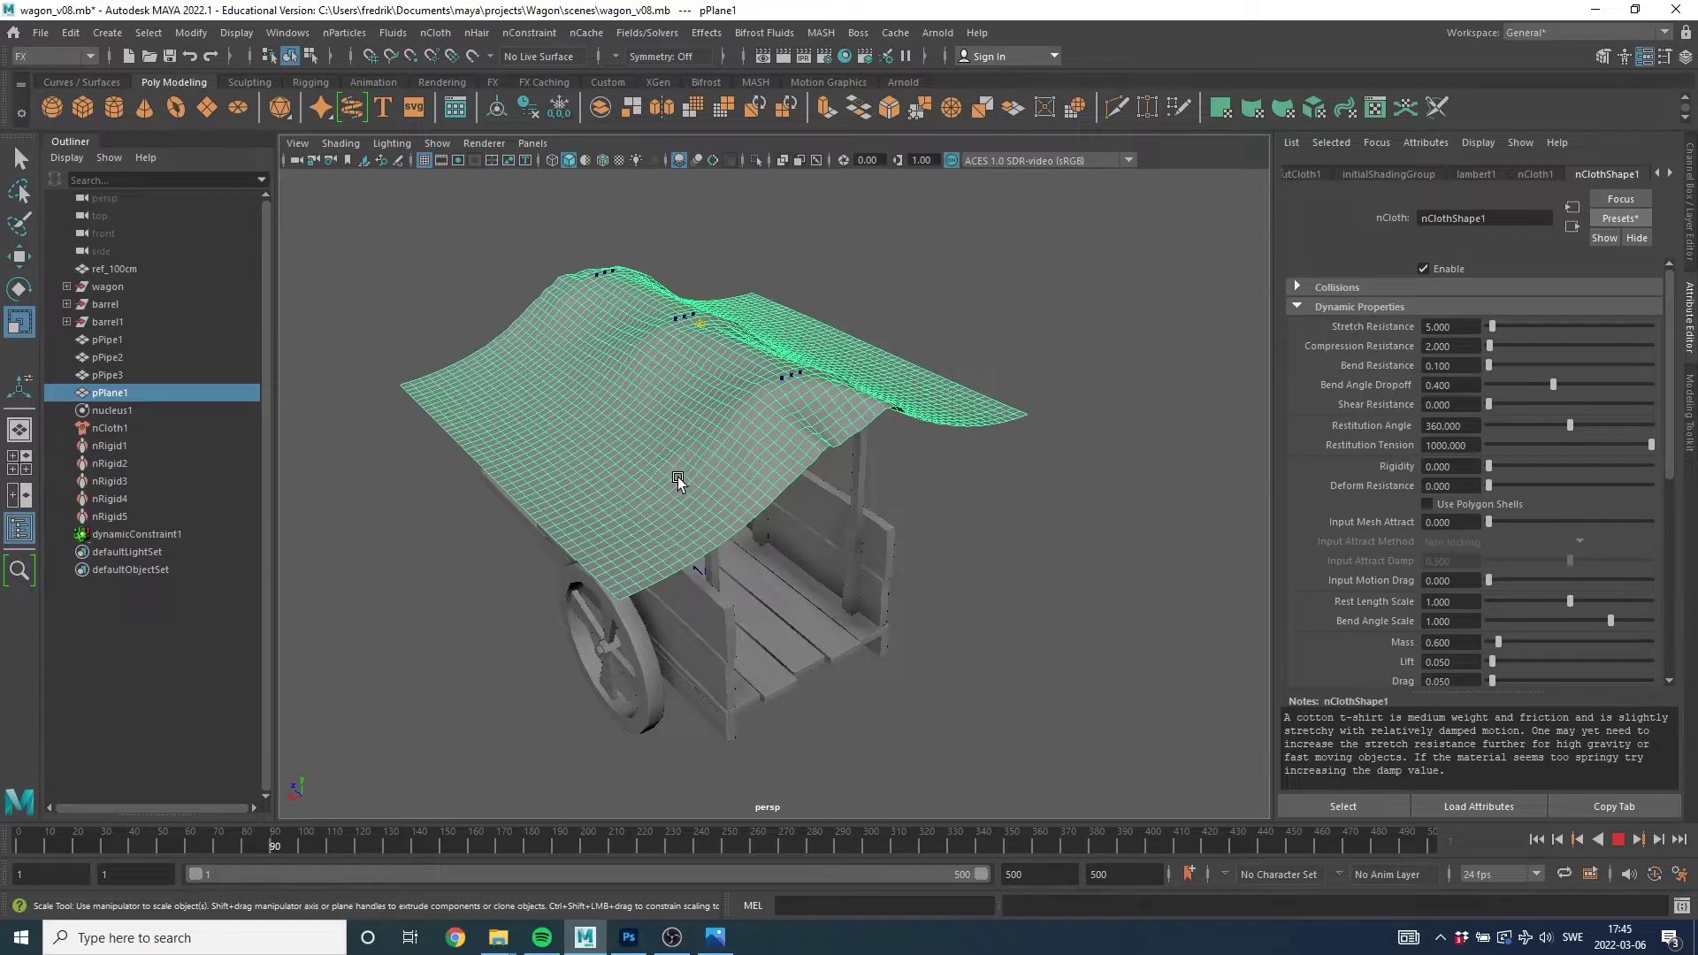
{"action": "mouse_move", "coordinate": [677, 476]}
{"action": "left_mouse_down", "text": "alt"}
{"action": "mouse_move", "coordinate": [917, 451]}
{"action": "mouse_move", "coordinate": [878, 471]}
{"action": "mouse_move", "coordinate": [652, 474]}
{"action": "mouse_move", "coordinate": [988, 437]}
{"action": "mouse_move", "coordinate": [969, 521]}
{"action": "mouse_move", "coordinate": [937, 508]}
{"action": "mouse_move", "coordinate": [984, 512]}
{"action": "left_mouse_up", "text": "alt"}
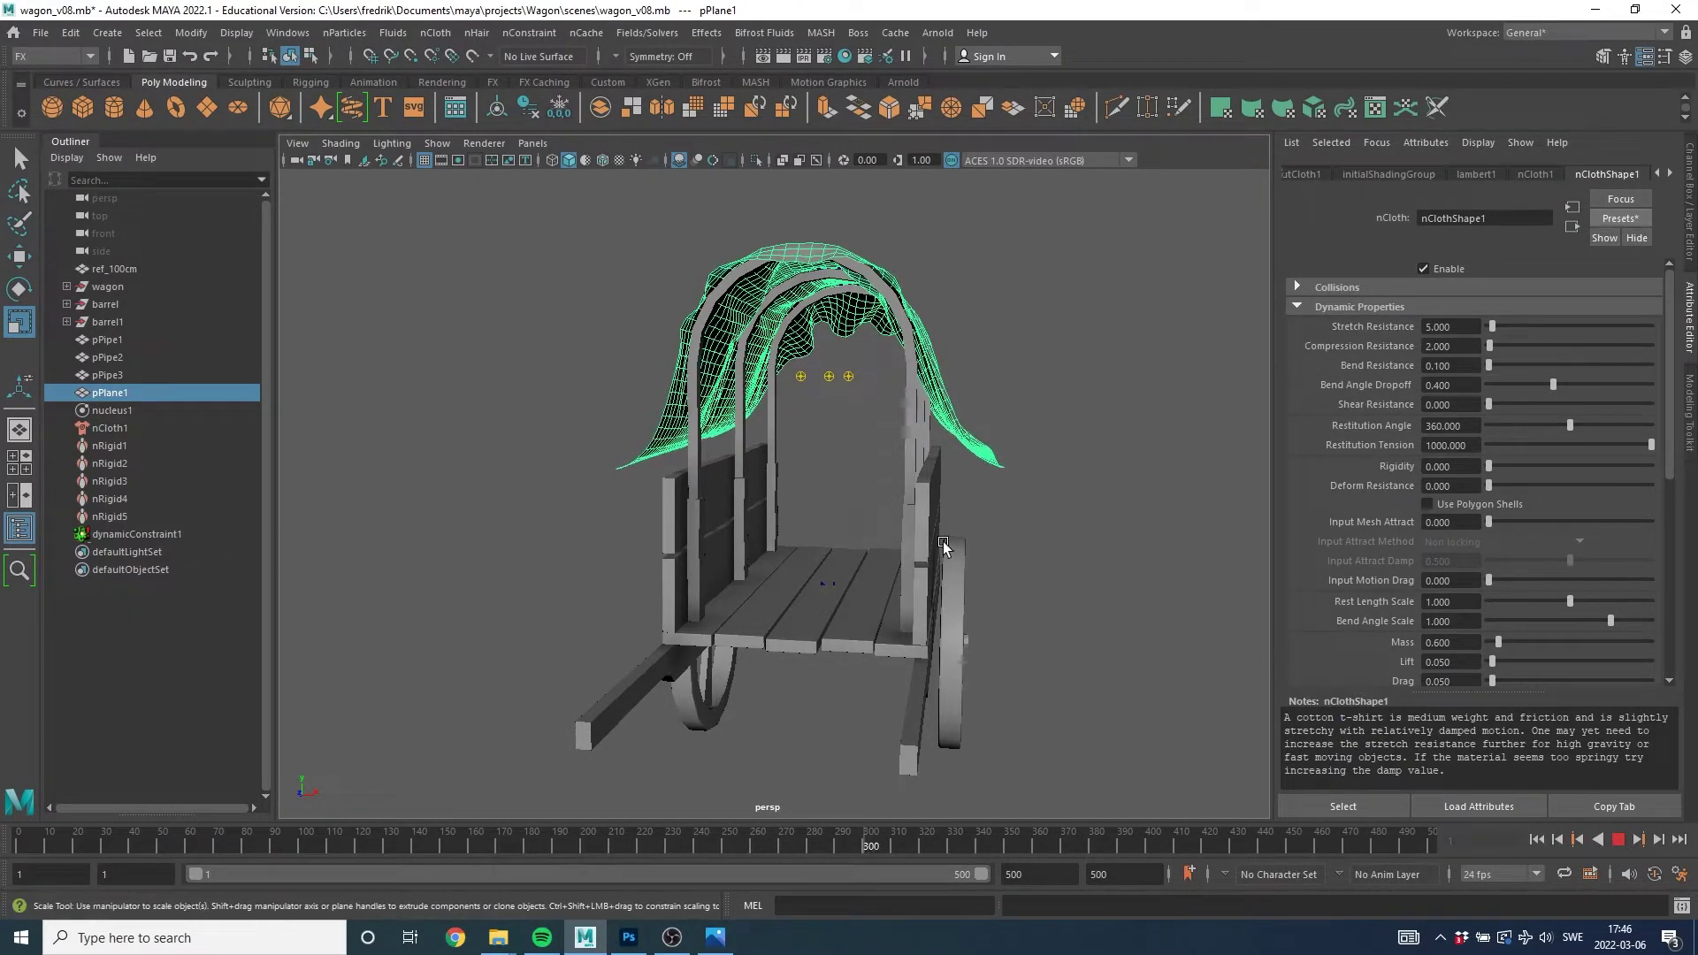
Orbit around the wagon as the cloth settles, then stop playback at frame 483.
{"action": "mouse_move", "coordinate": [942, 546]}
{"action": "left_mouse_down", "text": "alt"}
{"action": "mouse_move", "coordinate": [988, 543]}
{"action": "mouse_move", "coordinate": [1222, 653]}
{"action": "left_mouse_up", "text": "alt"}
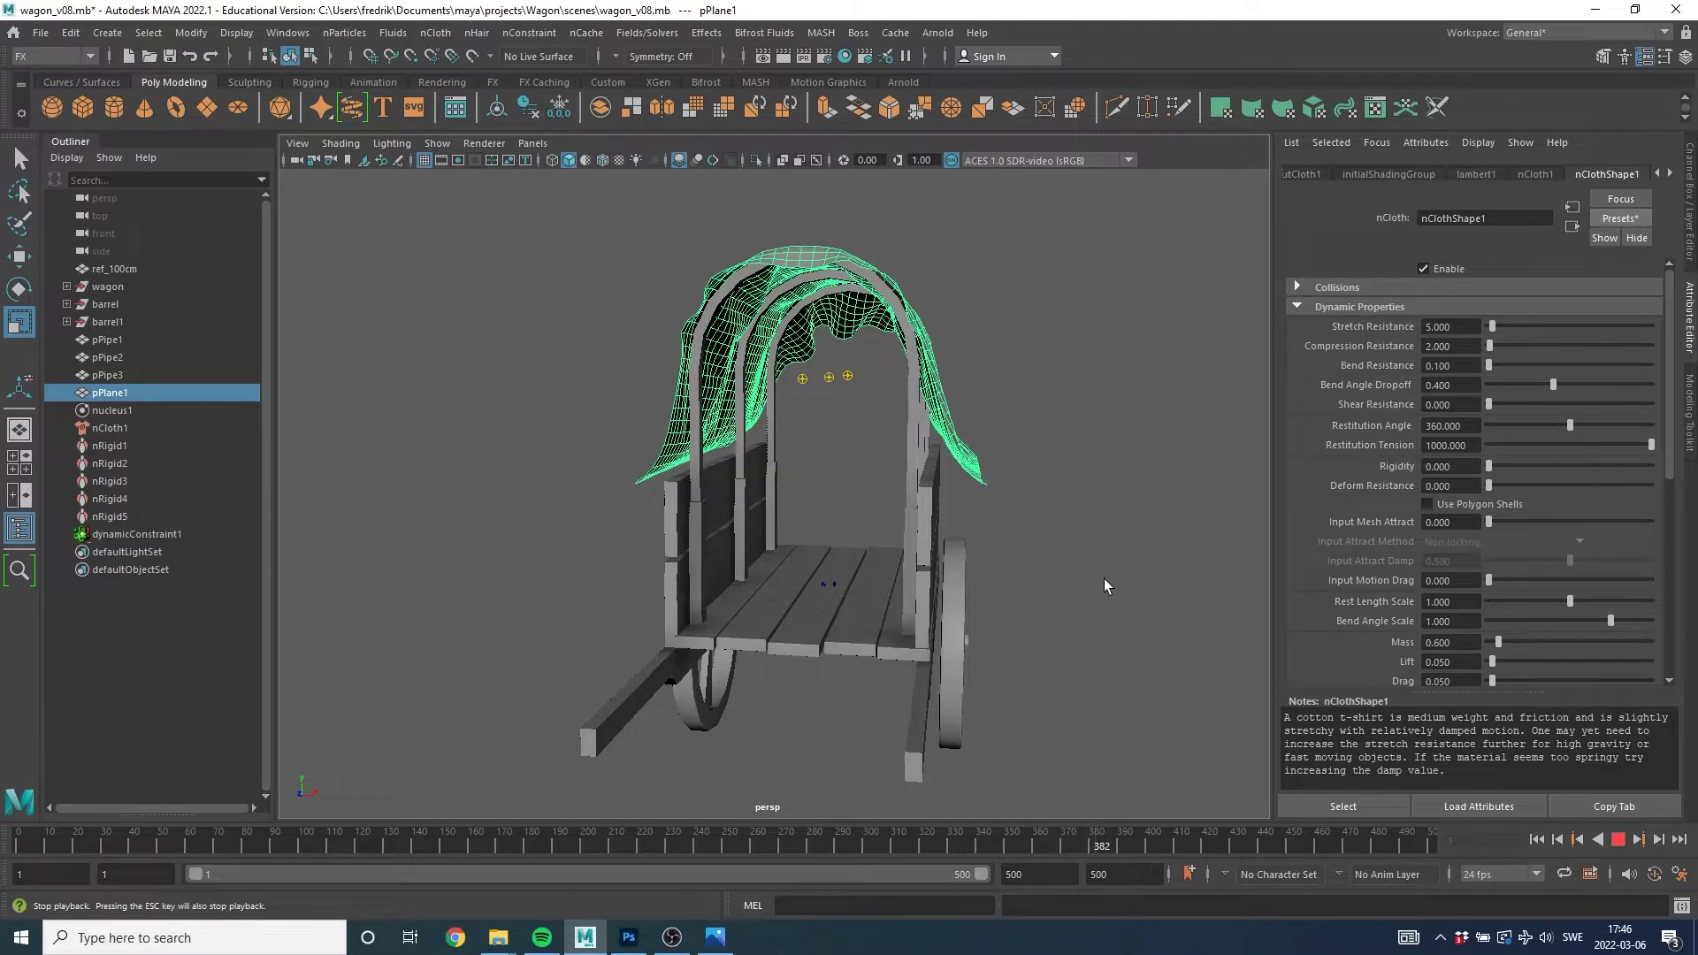
{"action": "left_click_drag", "start_coordinate": [1106, 585], "coordinate": [1032, 551], "text": "alt"}
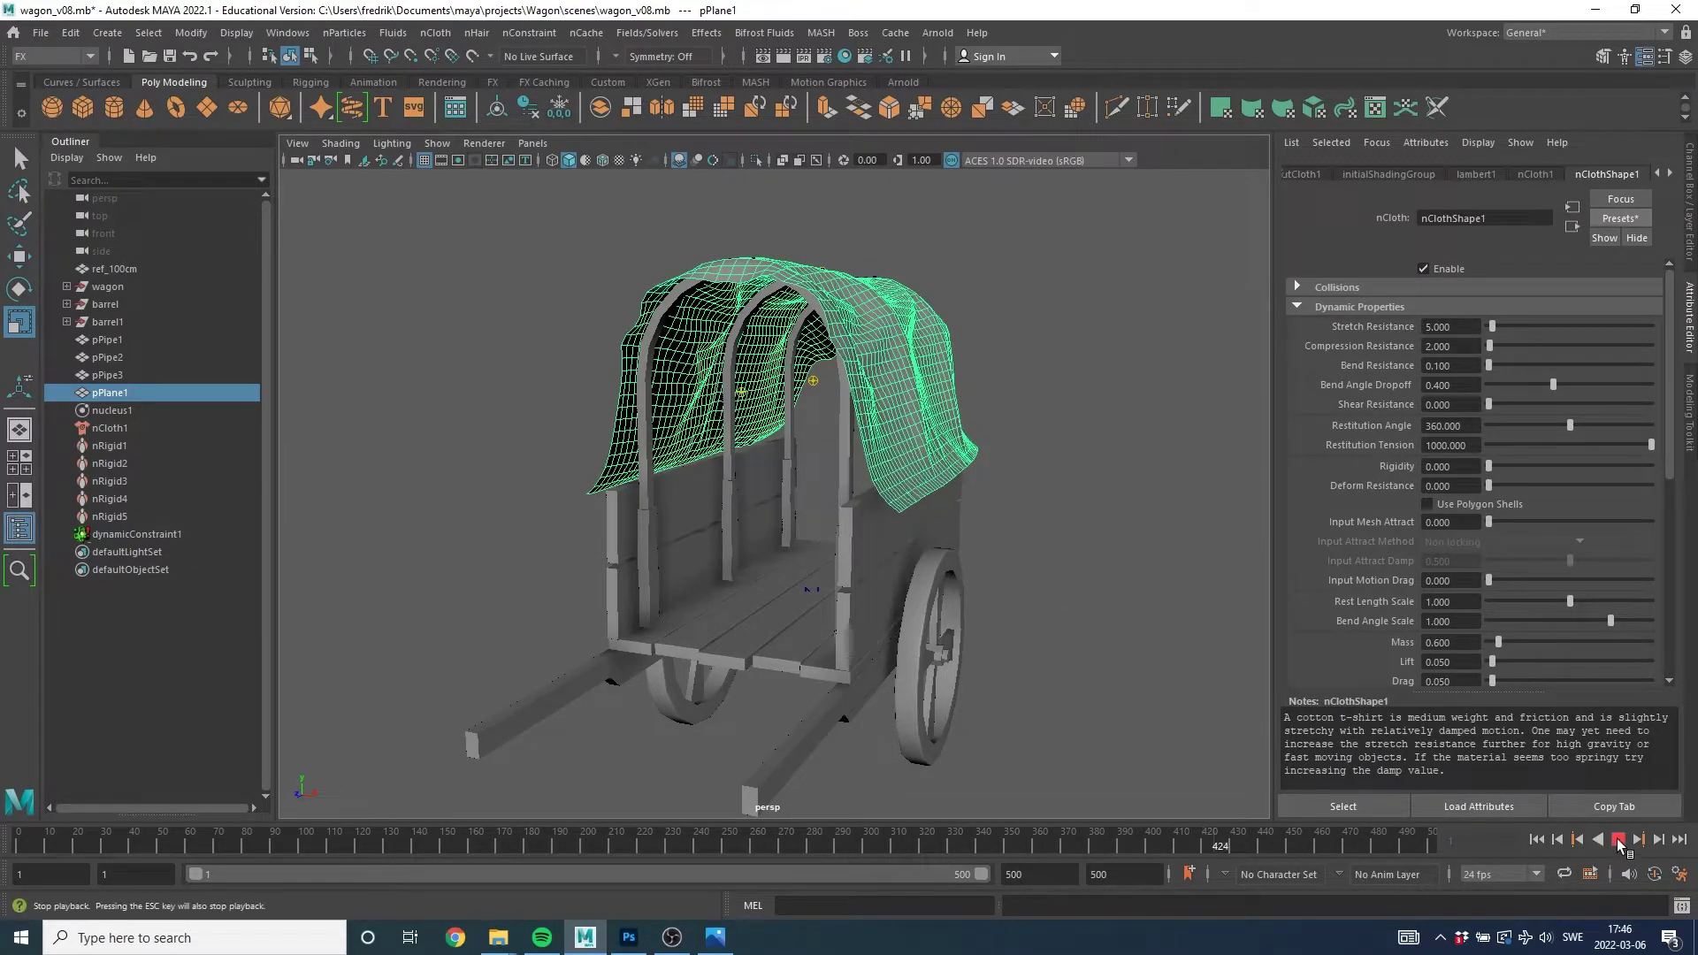
{"action": "left_click_drag", "start_coordinate": [885, 559], "coordinate": [953, 557], "text": "alt"}
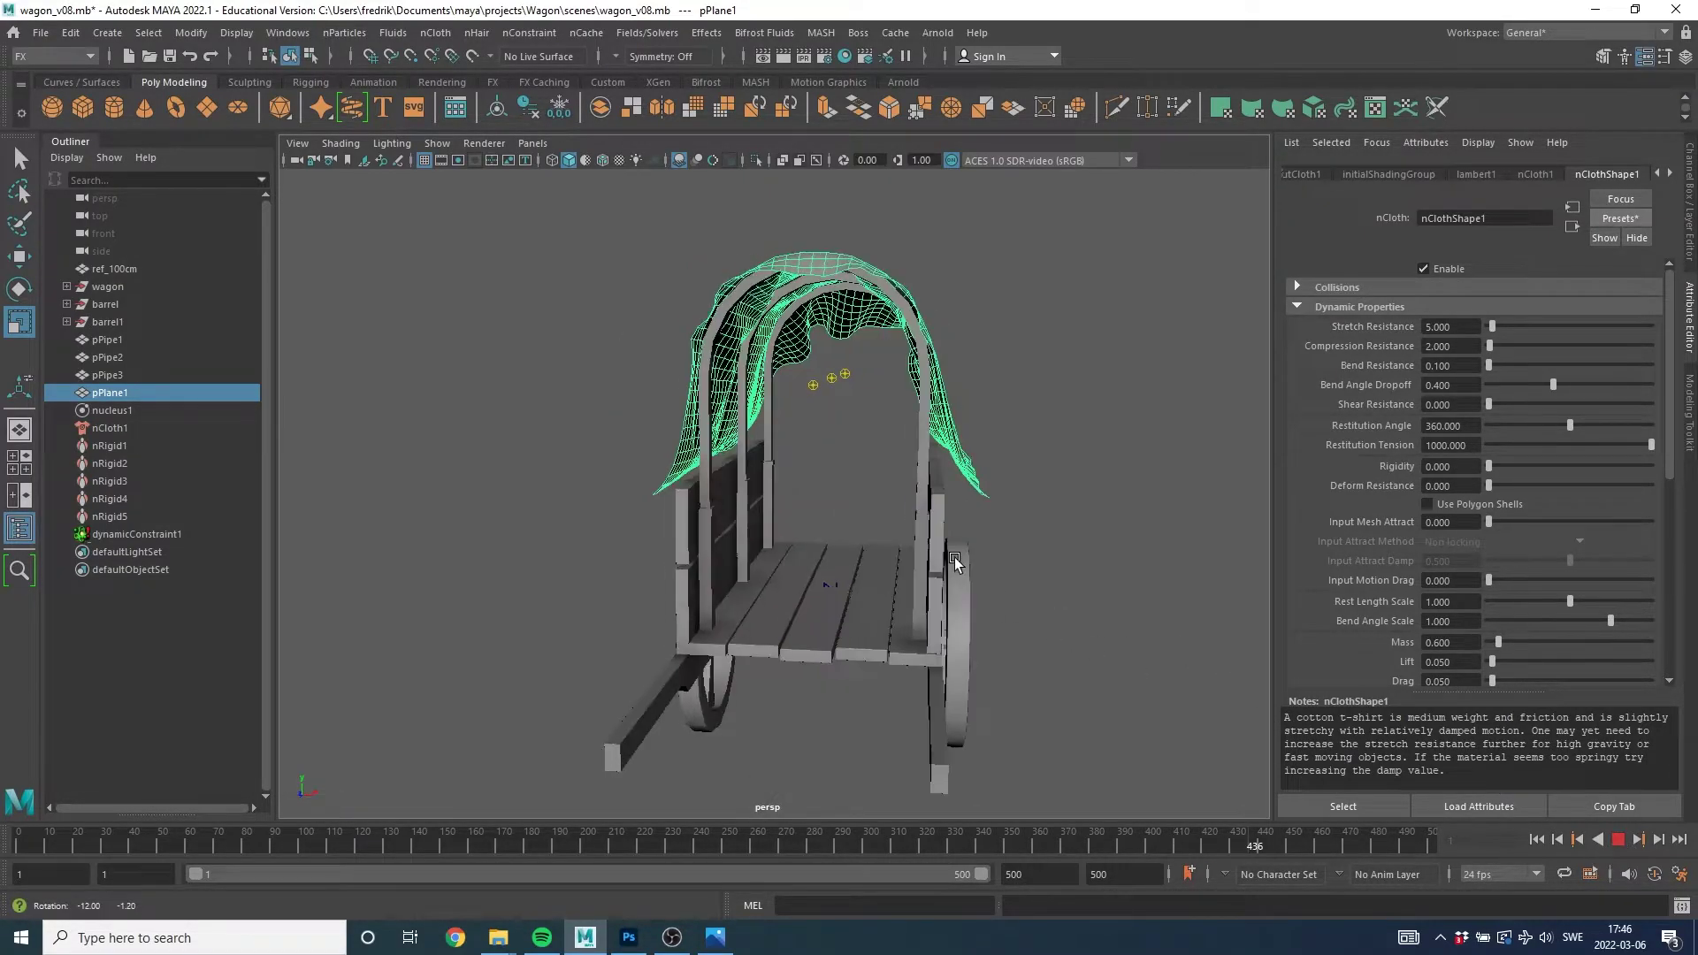
{"action": "left_click", "coordinate": [1619, 840]}
Deselect the cloth and orbit and zoom out to frame the whole draped wagon.
{"action": "left_click_drag", "start_coordinate": [1044, 495], "coordinate": [863, 517], "text": "alt"}
{"action": "left_click", "coordinate": [995, 453]}
{"action": "mouse_move", "coordinate": [995, 453]}
{"action": "left_mouse_down", "text": "alt"}
{"action": "mouse_move", "coordinate": [812, 476]}
{"action": "mouse_move", "coordinate": [813, 492]}
{"action": "mouse_move", "coordinate": [953, 476]}
{"action": "mouse_move", "coordinate": [887, 527]}
{"action": "mouse_move", "coordinate": [979, 530]}
{"action": "left_mouse_up", "text": "alt"}
{"action": "right_click_drag", "start_coordinate": [978, 531], "coordinate": [816, 539], "text": "alt"}
{"action": "mouse_move", "coordinate": [816, 538]}
{"action": "left_mouse_down", "text": "alt"}
{"action": "mouse_move", "coordinate": [768, 523]}
{"action": "mouse_move", "coordinate": [796, 512]}
{"action": "left_mouse_up", "text": "alt"}
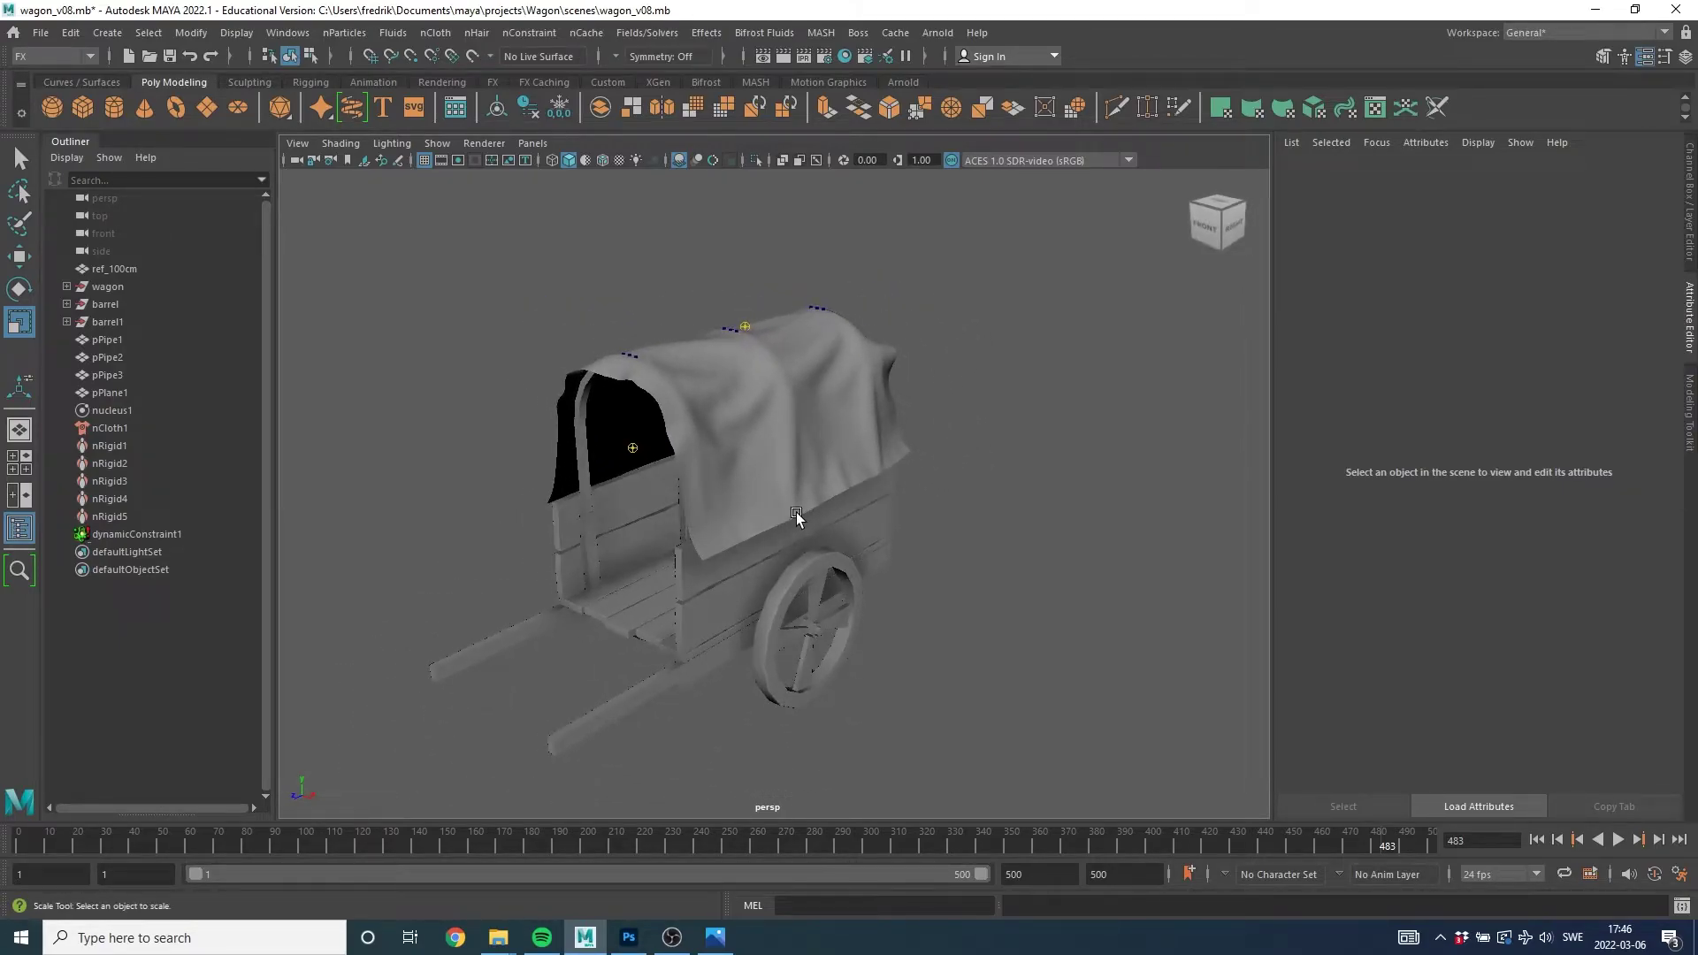
Duplicate the simulated cloth pPlane1 and move the copy off to the wagon's right.
{"action": "left_click", "coordinate": [814, 362]}
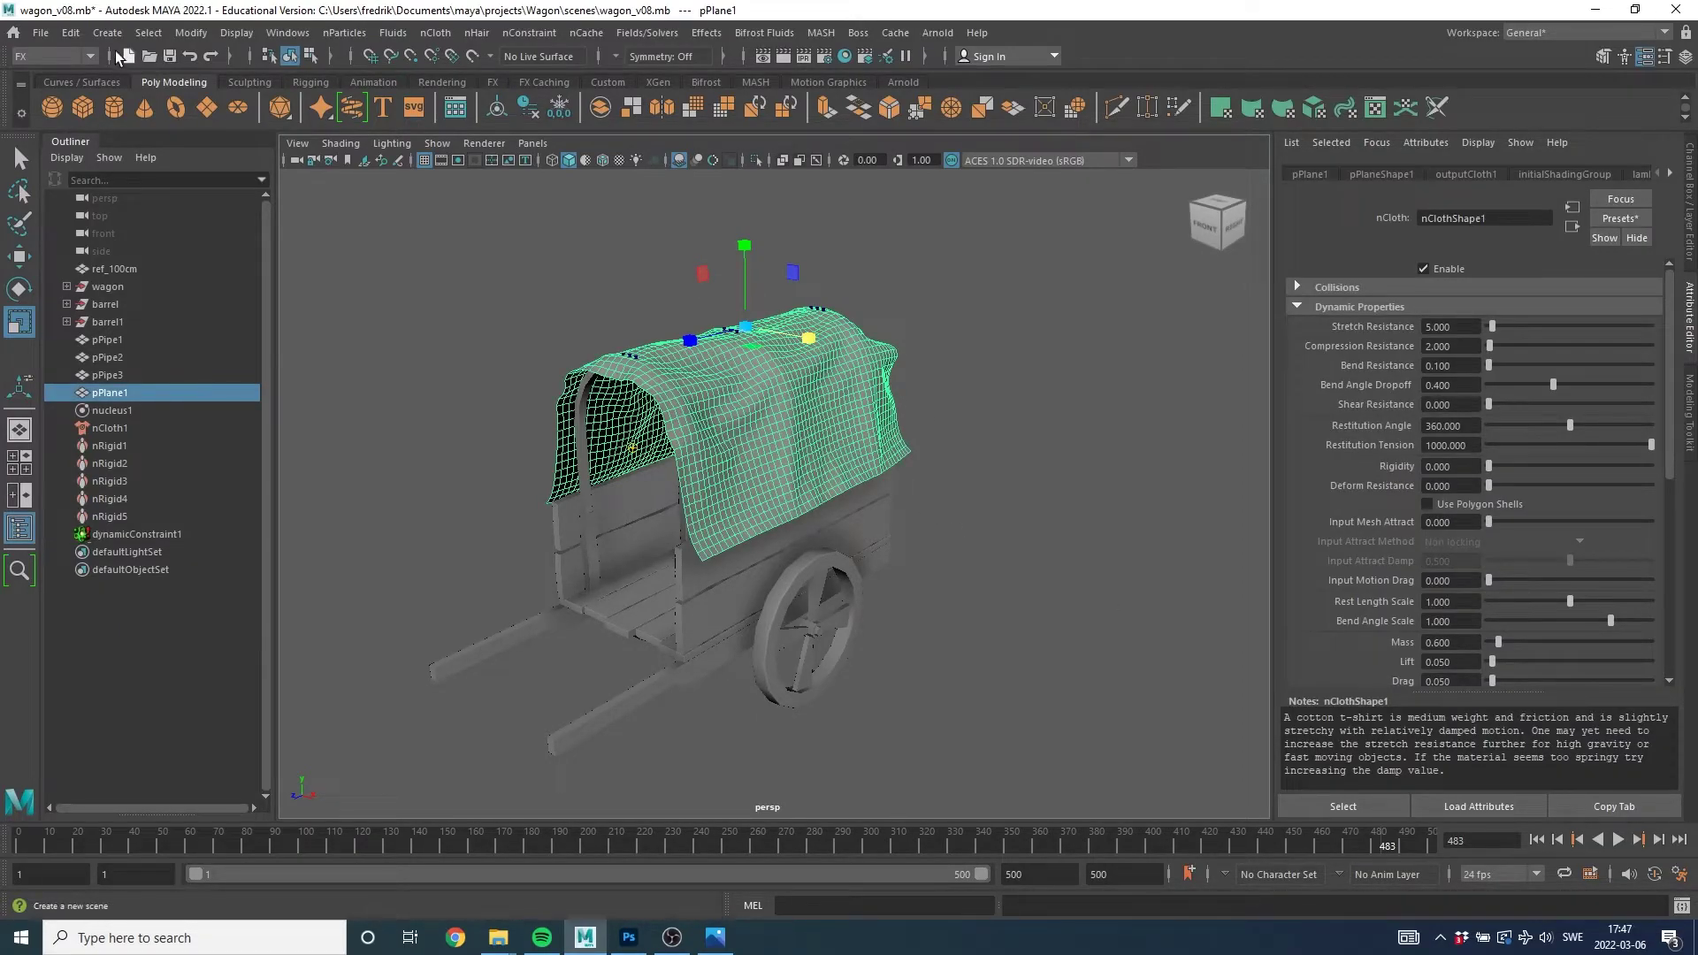
{"action": "left_click", "coordinate": [67, 33]}
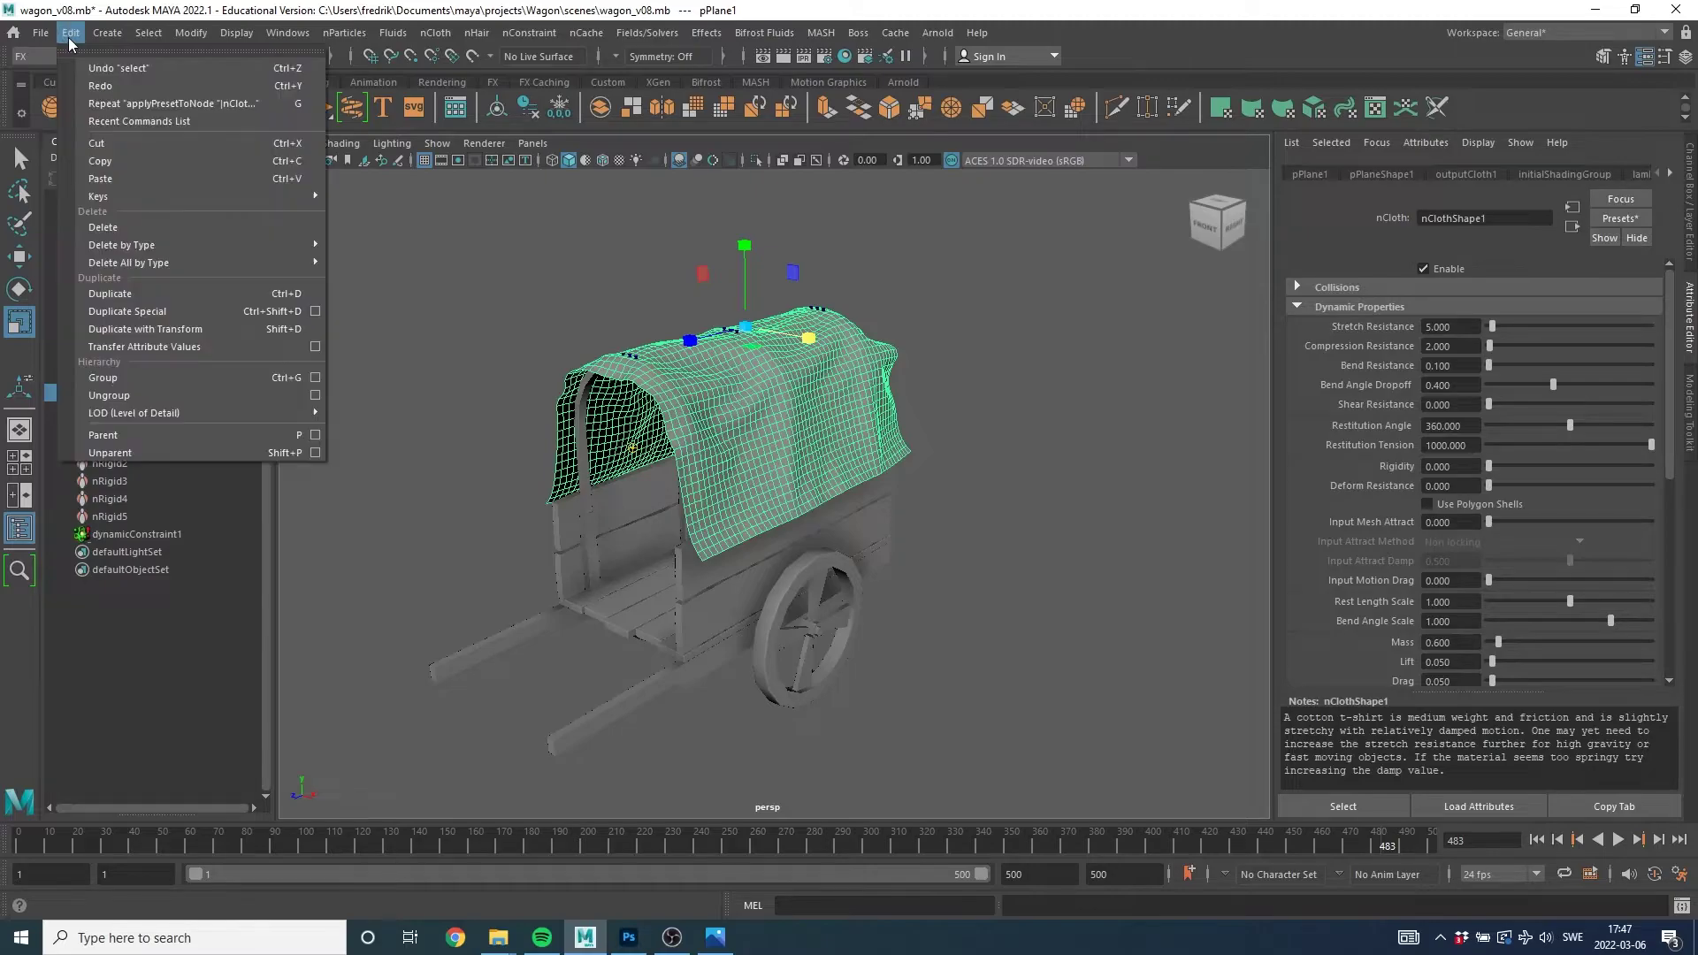
{"action": "left_click", "coordinate": [172, 293]}
{"action": "scroll", "coordinate": [758, 473], "scroll_direction": "down", "scroll_amount": 5}
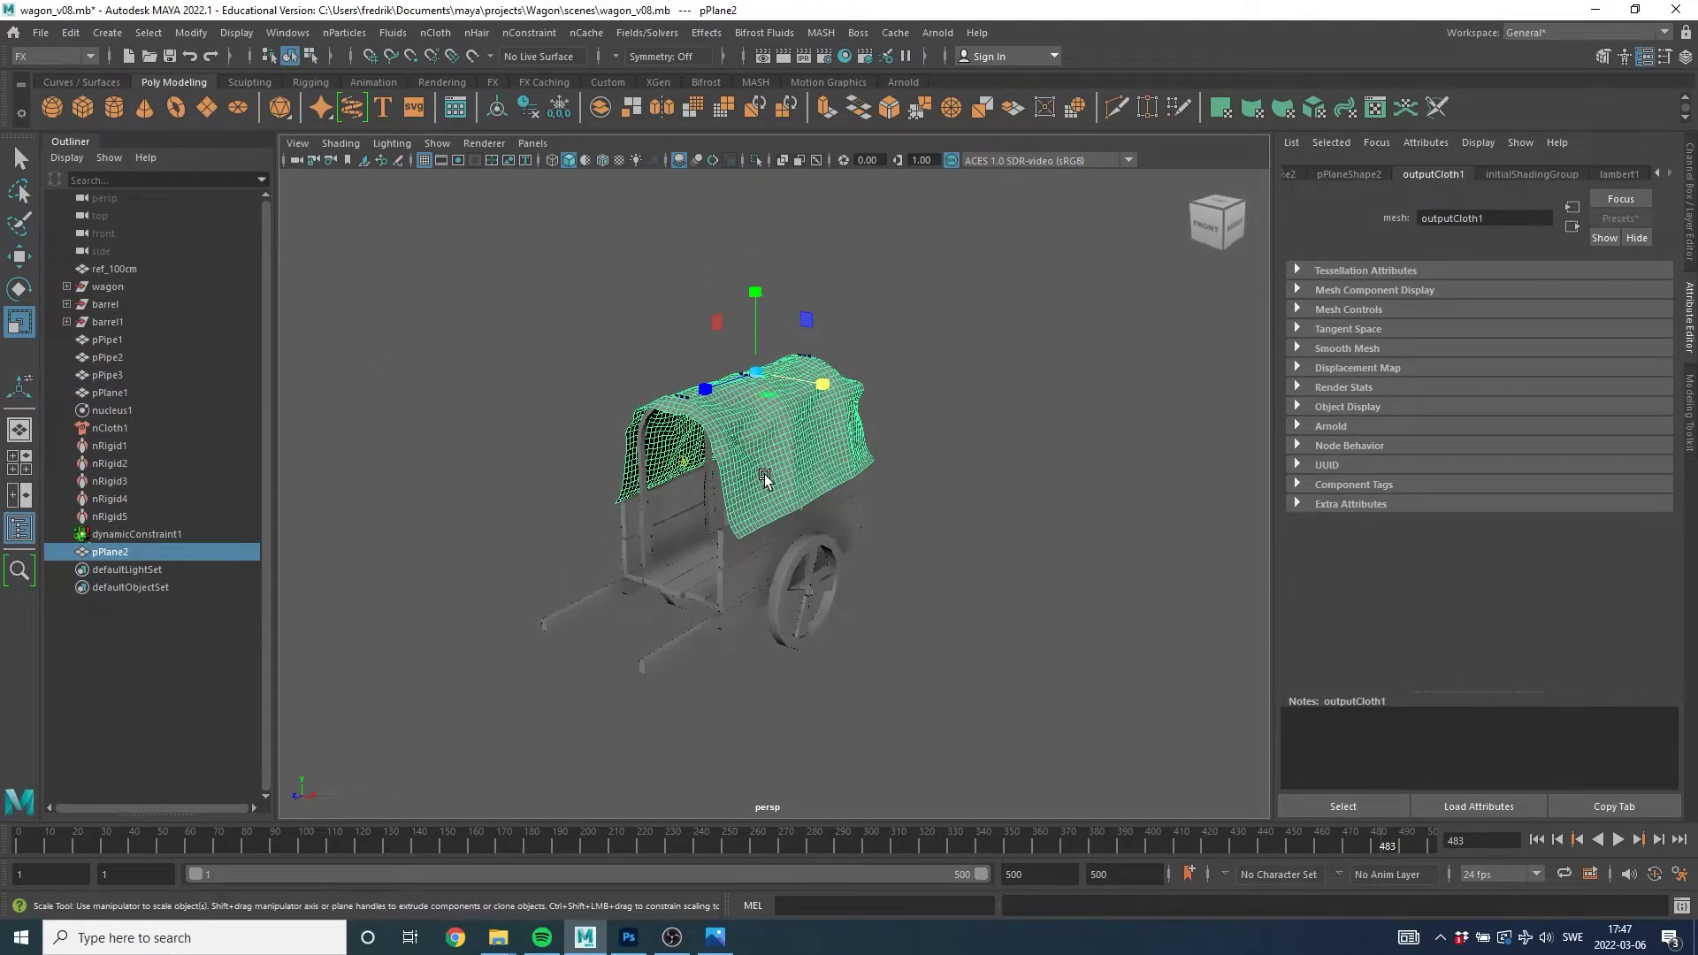
{"action": "key", "text": "w"}
{"action": "left_click_drag", "start_coordinate": [829, 389], "coordinate": [1129, 493]}
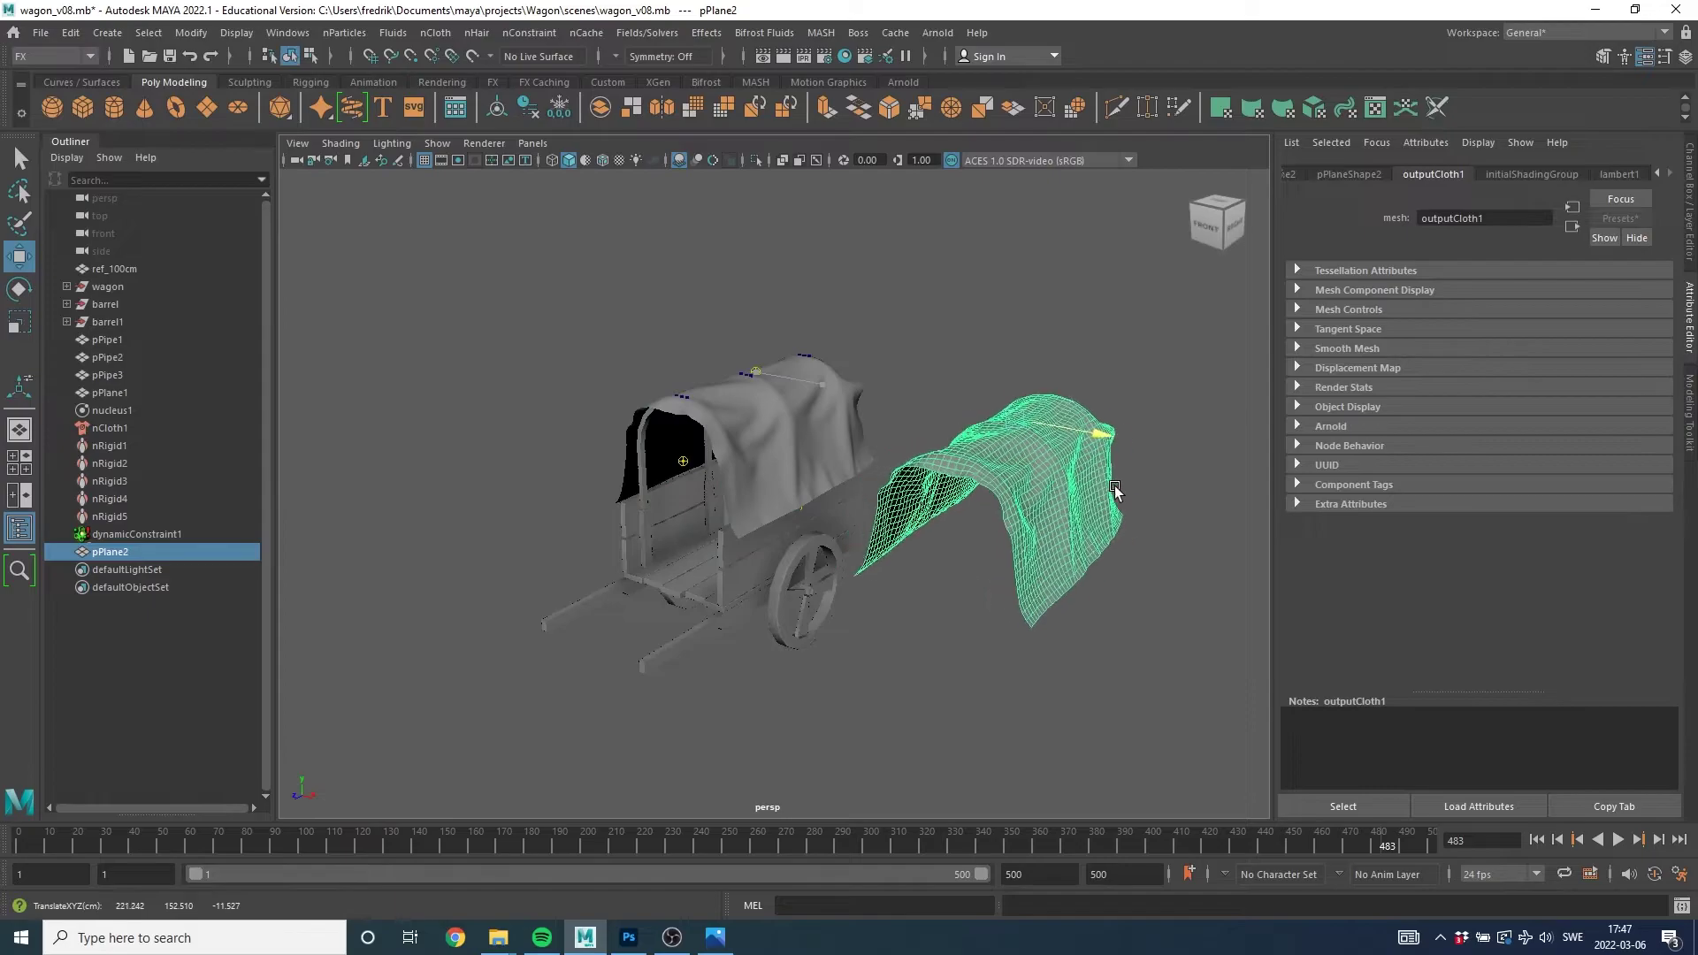
Delete the original cloth pPlane1, nucleus1 and nRigid1–5.
{"action": "left_click", "coordinate": [823, 431]}
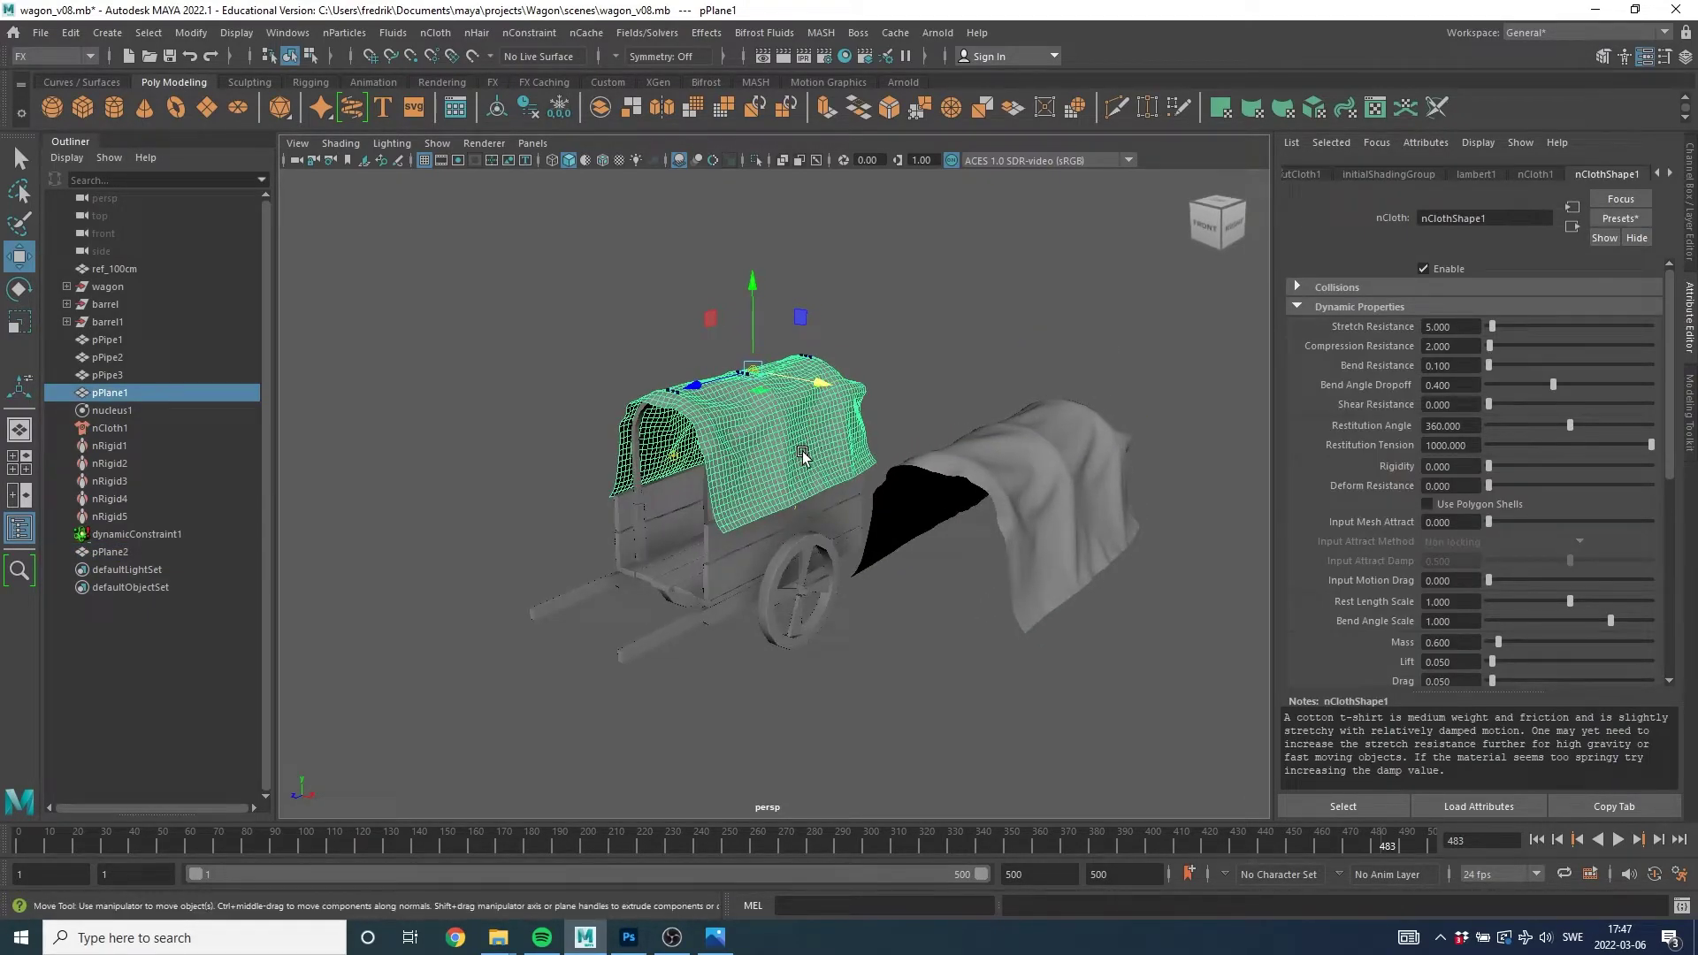
{"action": "key", "text": "Delete"}
{"action": "left_click_drag", "start_coordinate": [773, 454], "coordinate": [769, 469], "text": "alt"}
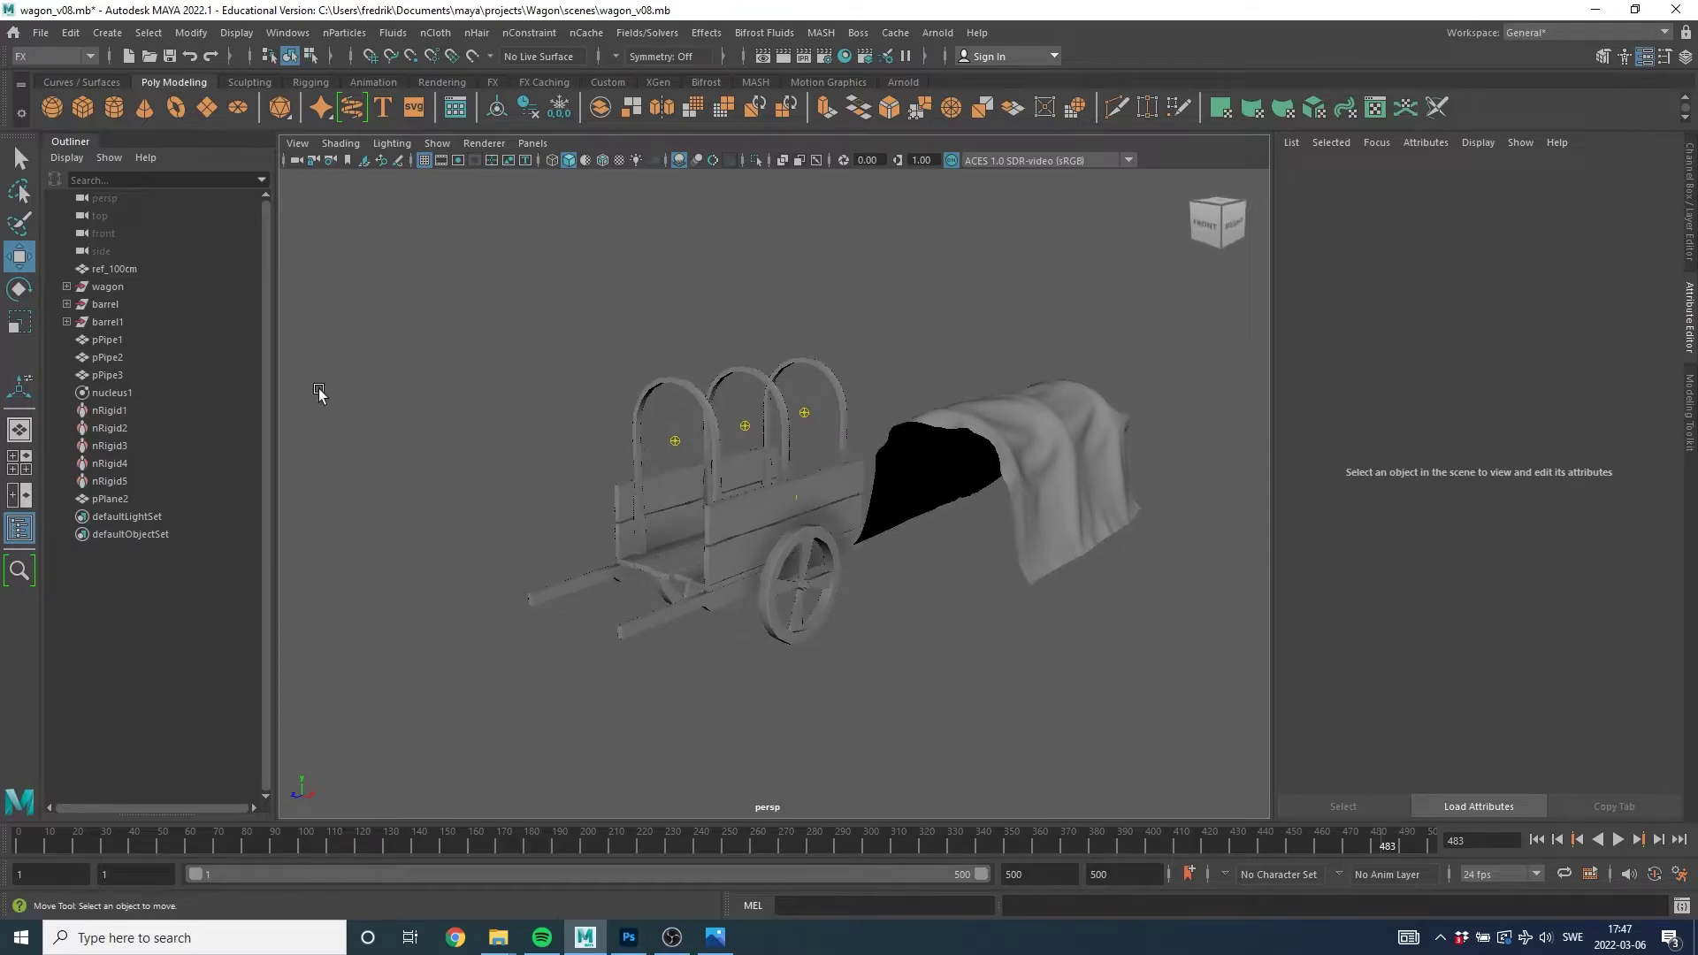
{"action": "left_click", "coordinate": [112, 392]}
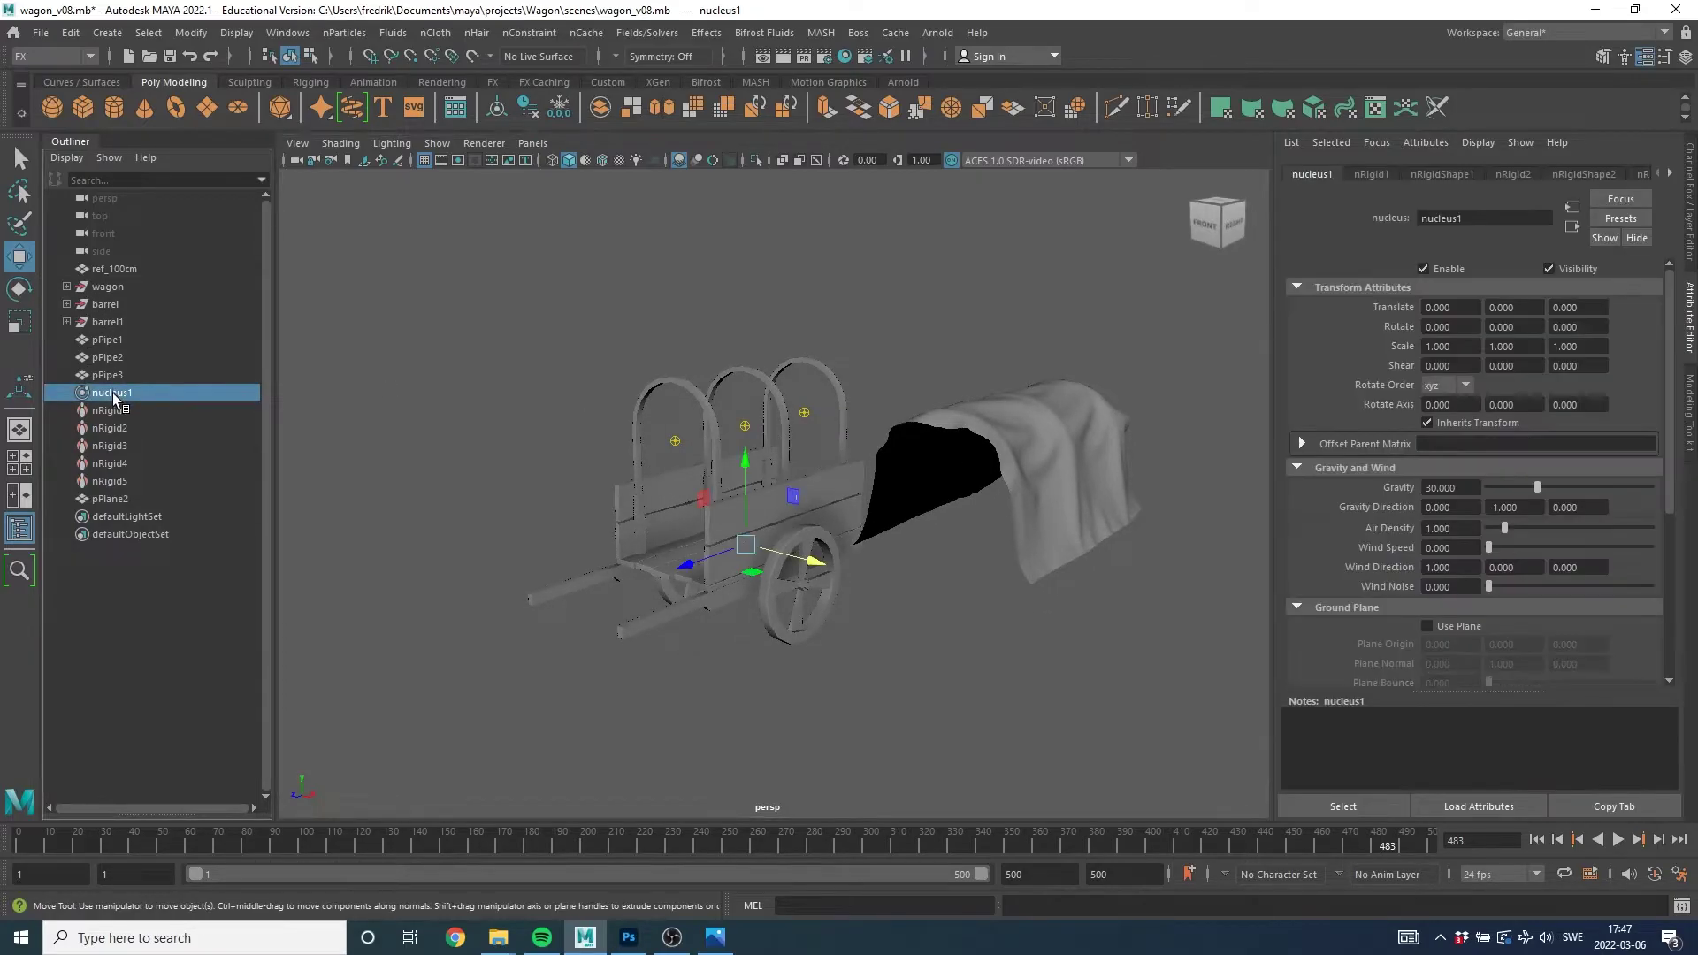
{"action": "left_click", "coordinate": [115, 413], "text": "ctrl"}
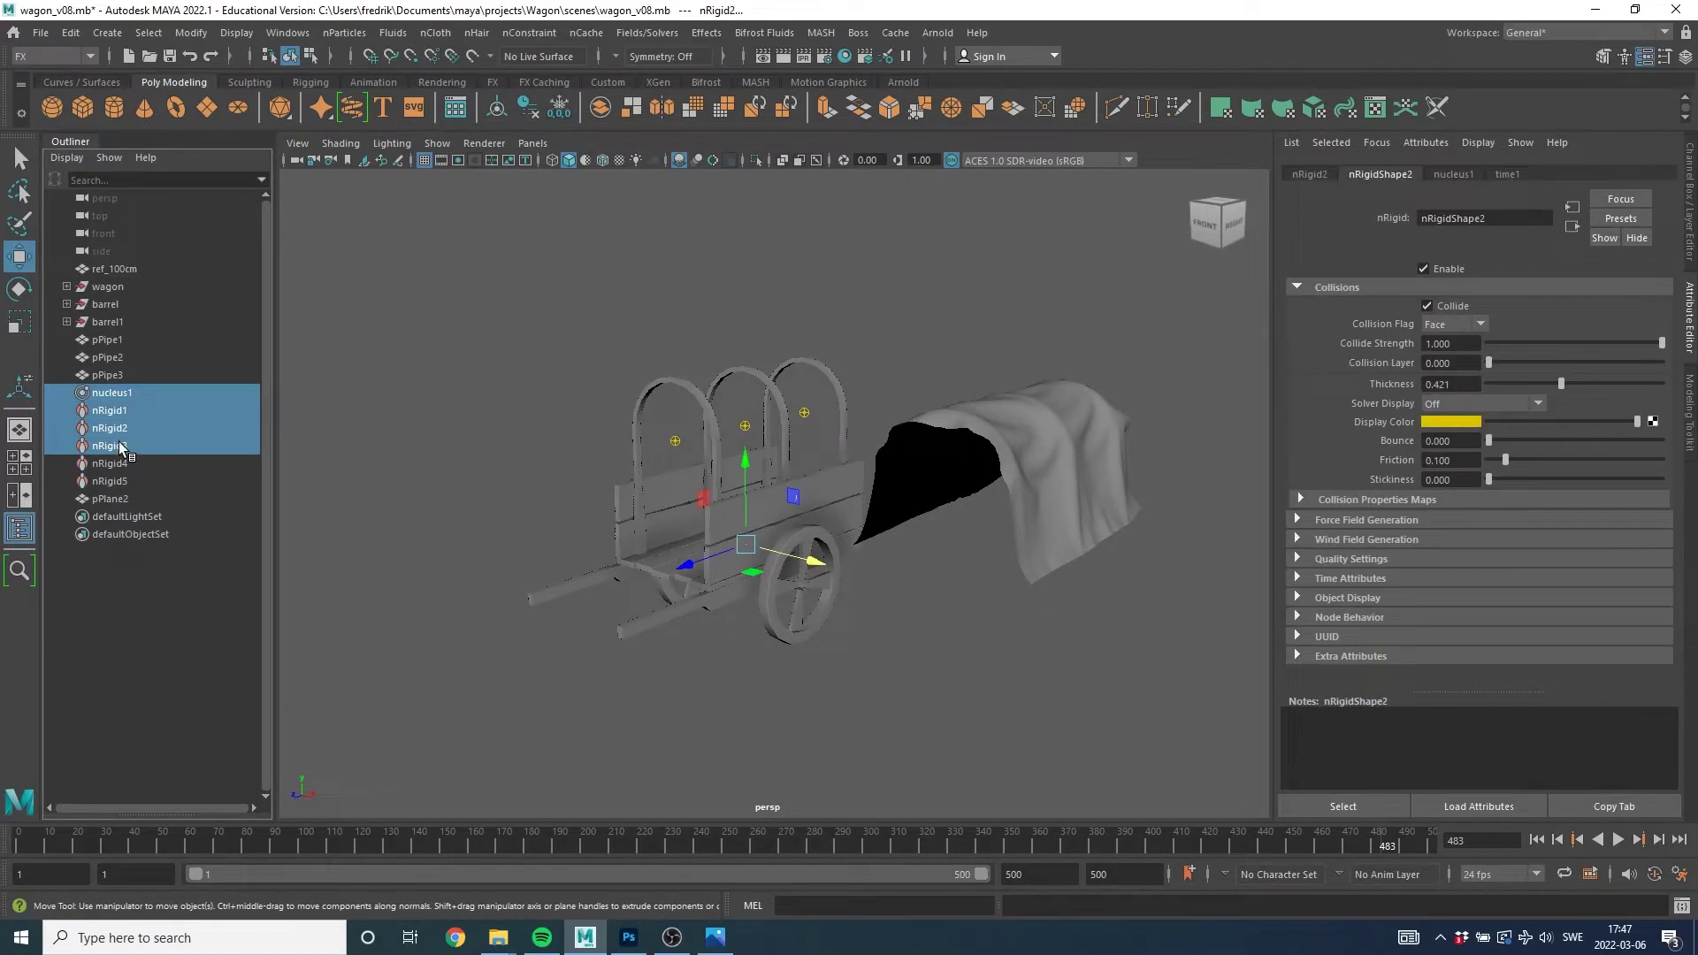
{"action": "left_click_drag", "start_coordinate": [119, 442], "coordinate": [119, 481]}
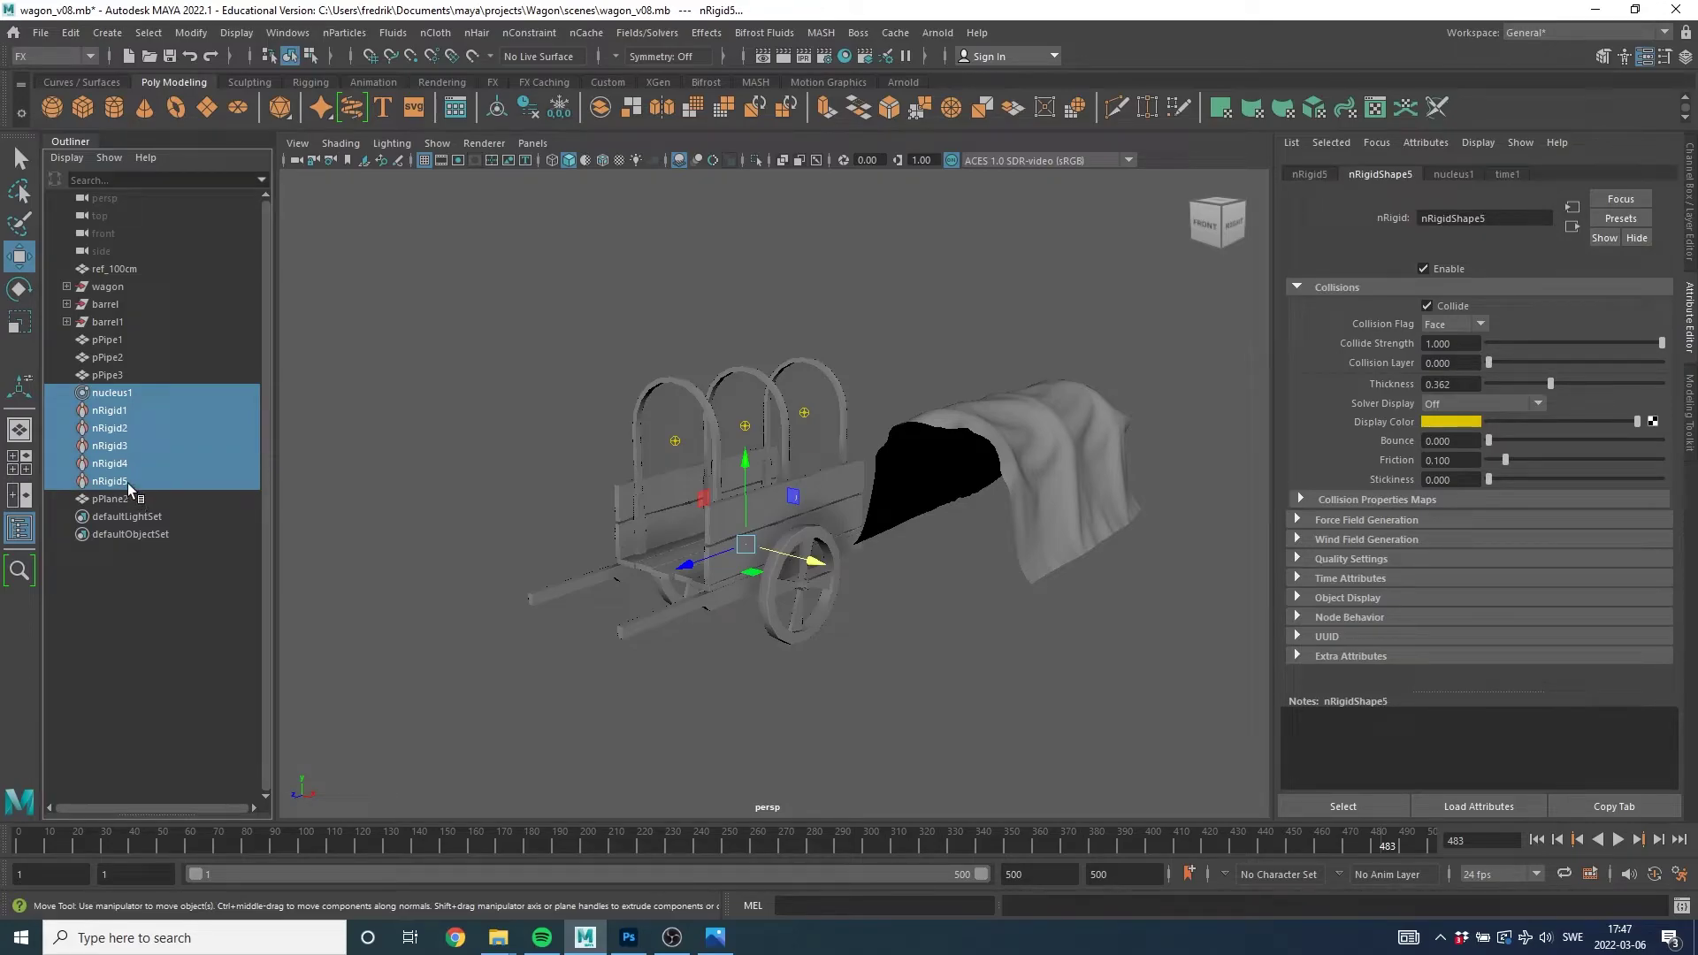
{"action": "key", "text": "Delete"}
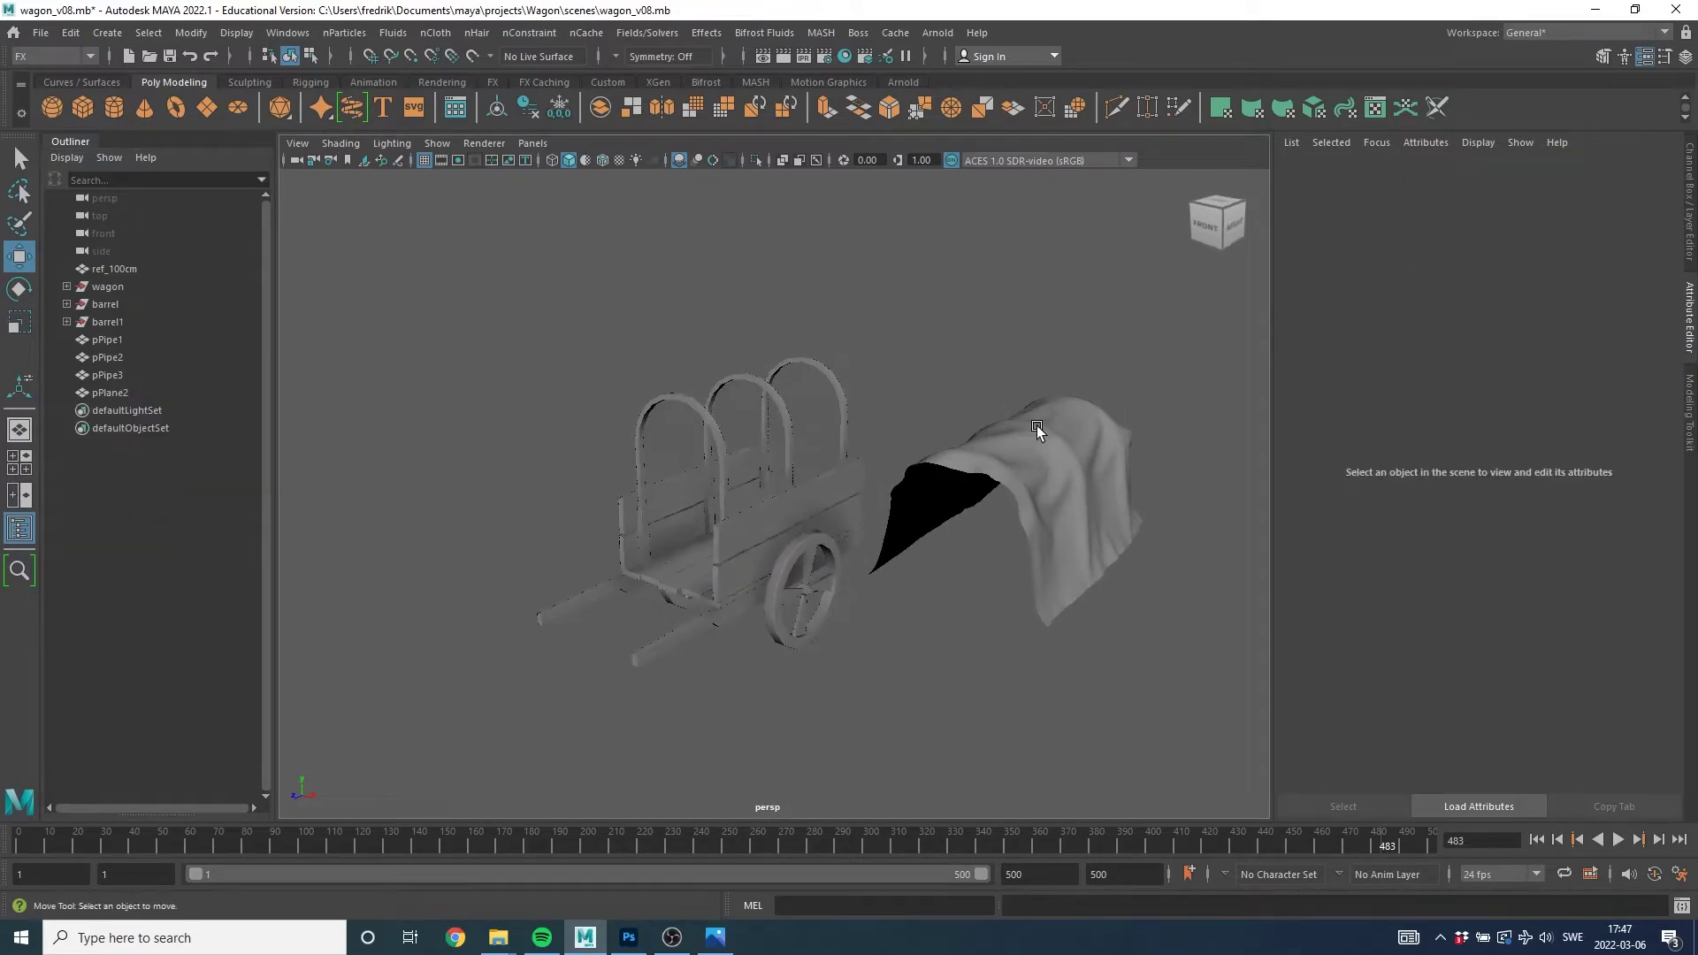
Set pPlane2's Translate X to 0 to recentre it over the wagon.
{"action": "left_click", "coordinate": [1033, 433]}
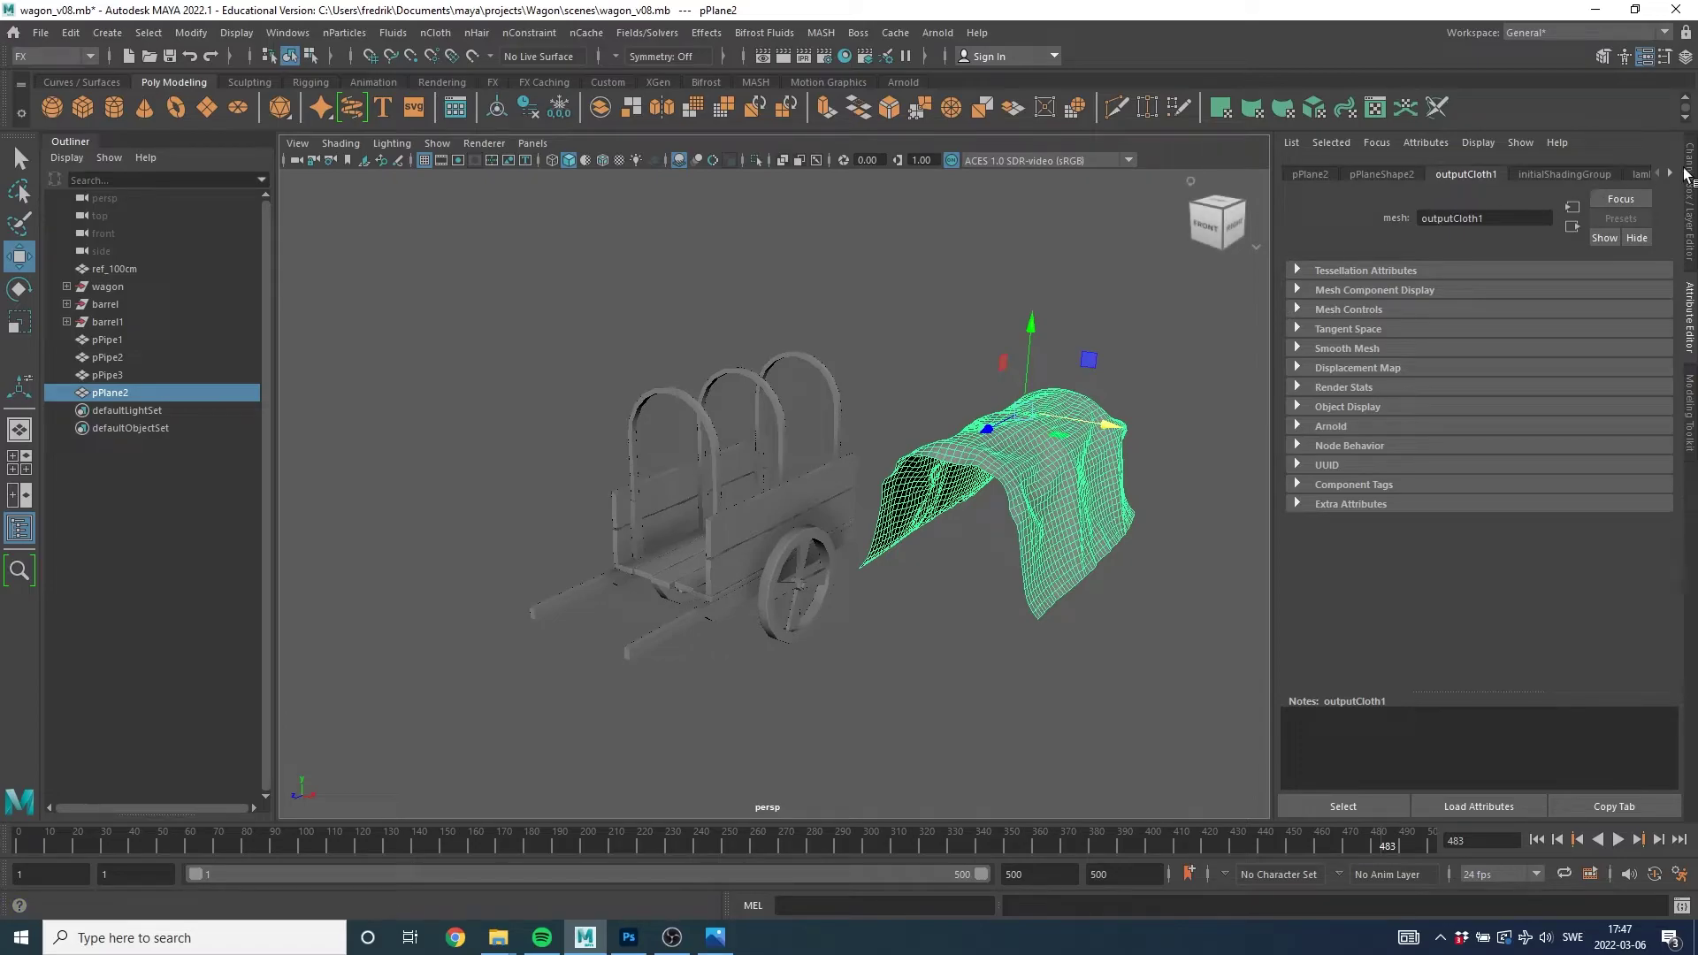
{"action": "left_click", "coordinate": [1693, 188]}
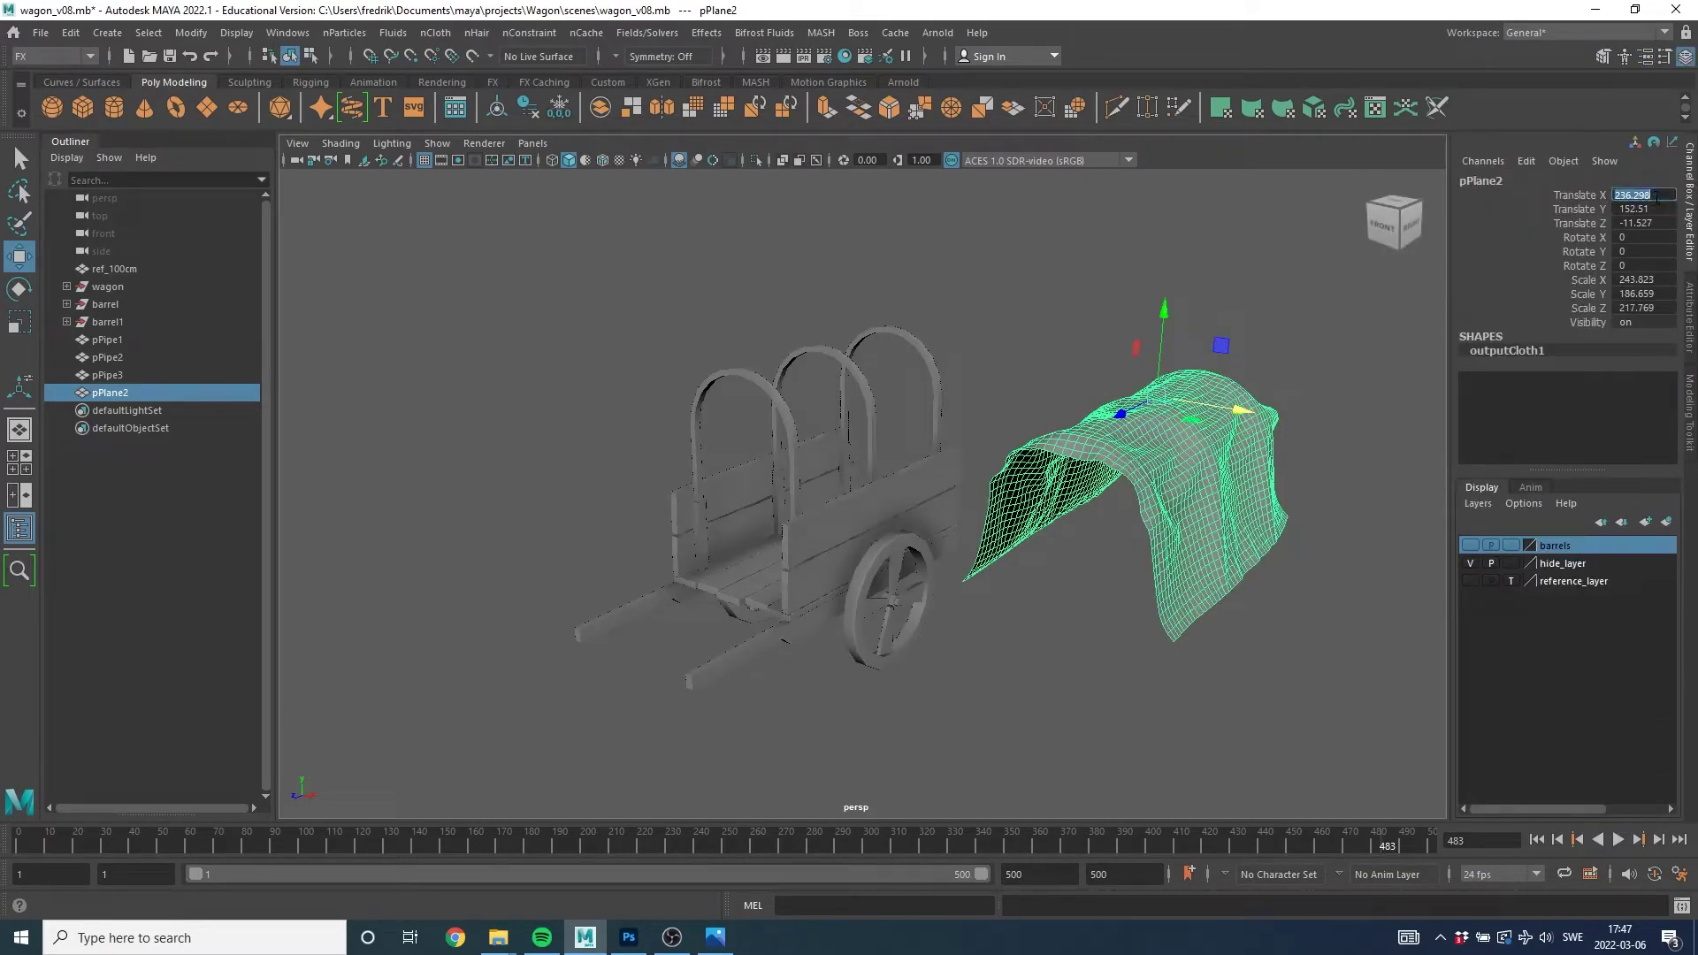
{"action": "type", "text": "0"}
{"action": "key", "text": "Return"}
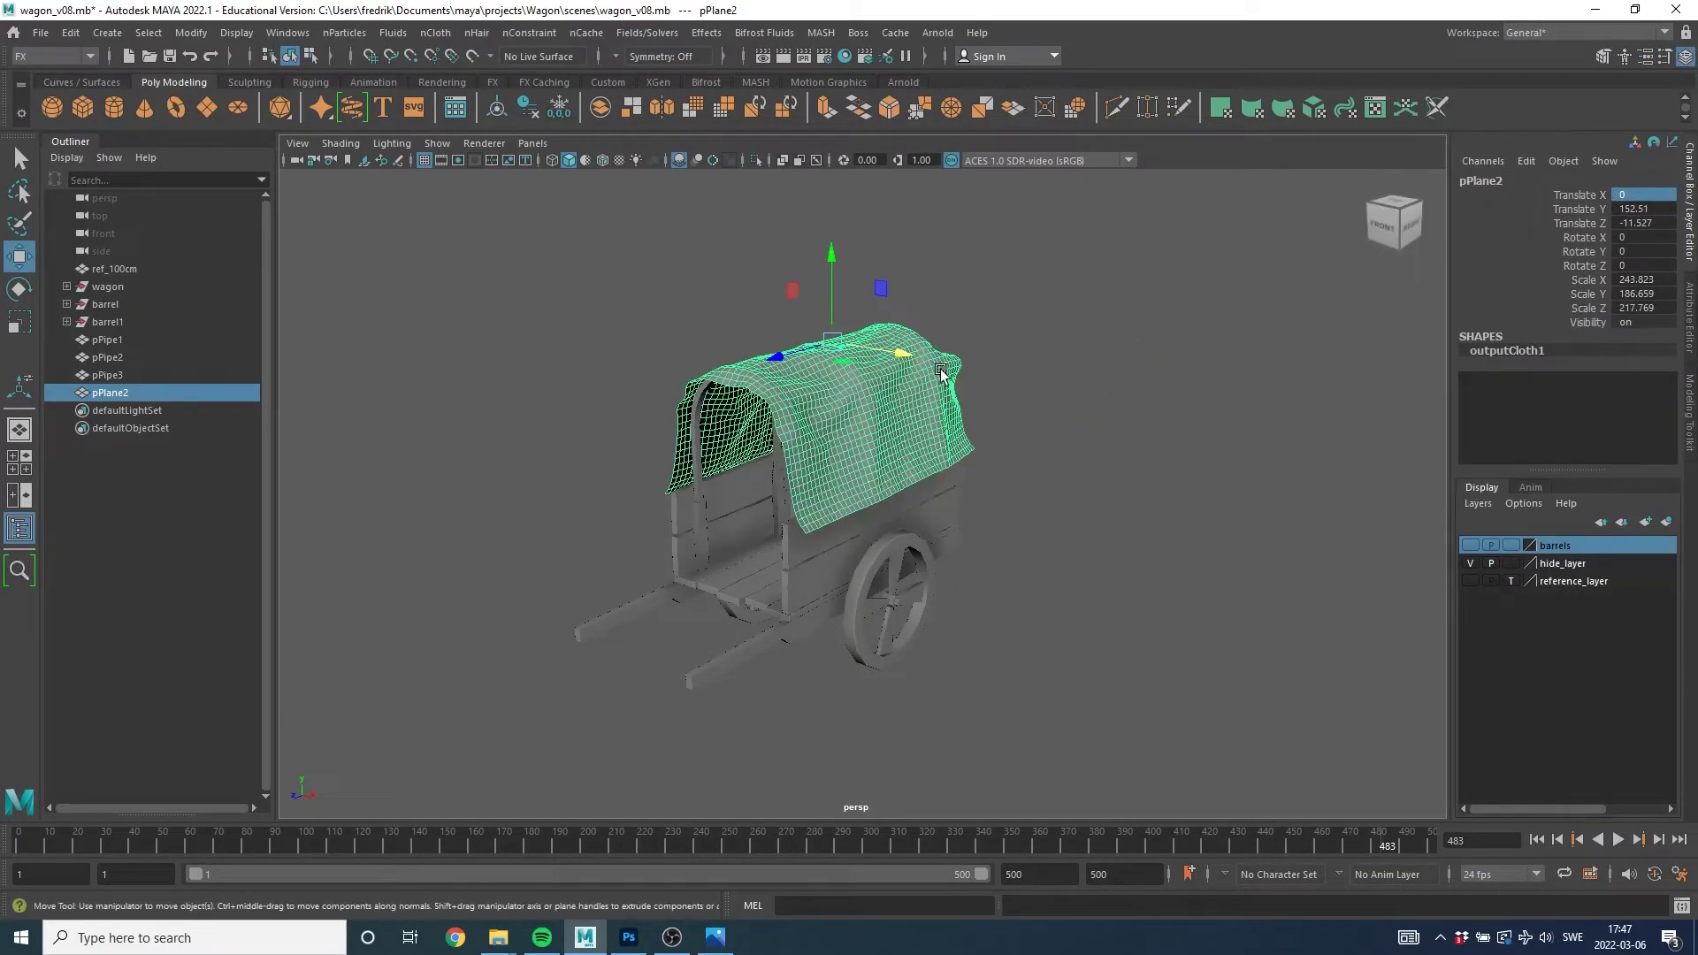
Check the canopy fit from several angles at frame 307, then reselect pPlane2.
{"action": "mouse_move", "coordinate": [1194, 424]}
{"action": "left_mouse_down", "text": "alt"}
{"action": "mouse_move", "coordinate": [978, 439]}
{"action": "mouse_move", "coordinate": [1043, 619]}
{"action": "left_mouse_up", "text": "alt"}
{"action": "left_click", "coordinate": [1105, 422]}
{"action": "left_click_drag", "start_coordinate": [1000, 844], "coordinate": [898, 824]}
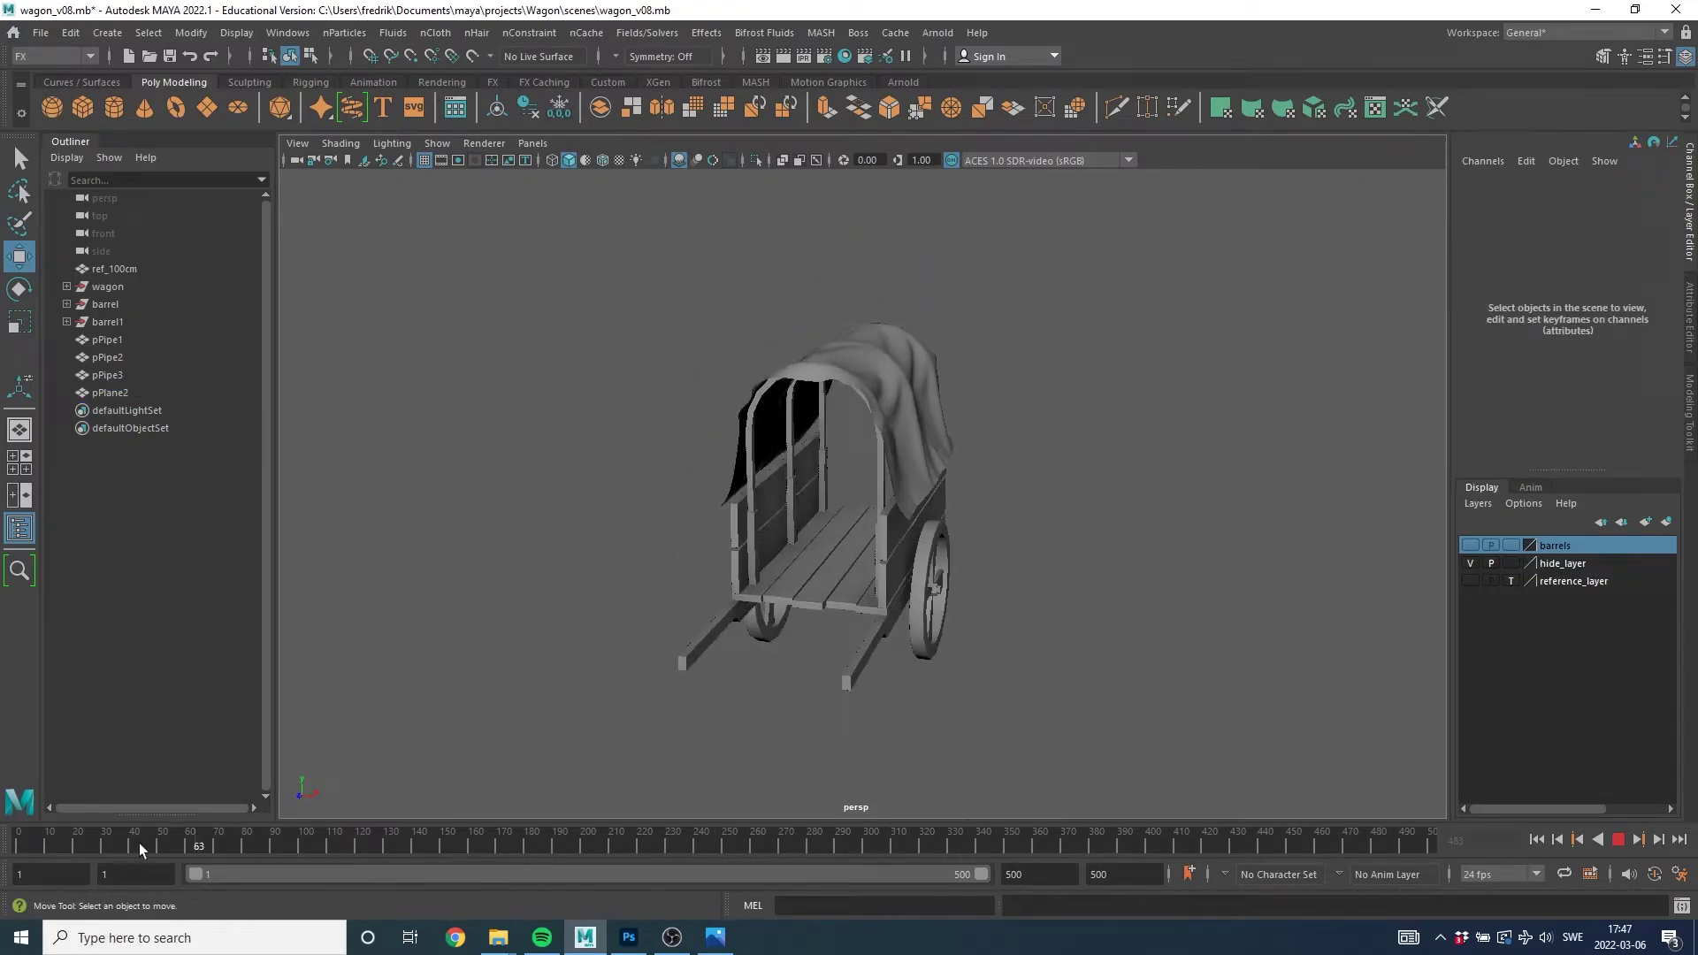
{"action": "mouse_move", "coordinate": [672, 495]}
{"action": "left_mouse_down", "text": "alt"}
{"action": "mouse_move", "coordinate": [758, 493]}
{"action": "mouse_move", "coordinate": [690, 495]}
{"action": "left_mouse_up", "text": "alt"}
{"action": "scroll", "coordinate": [977, 466], "scroll_direction": "up", "scroll_amount": 3}
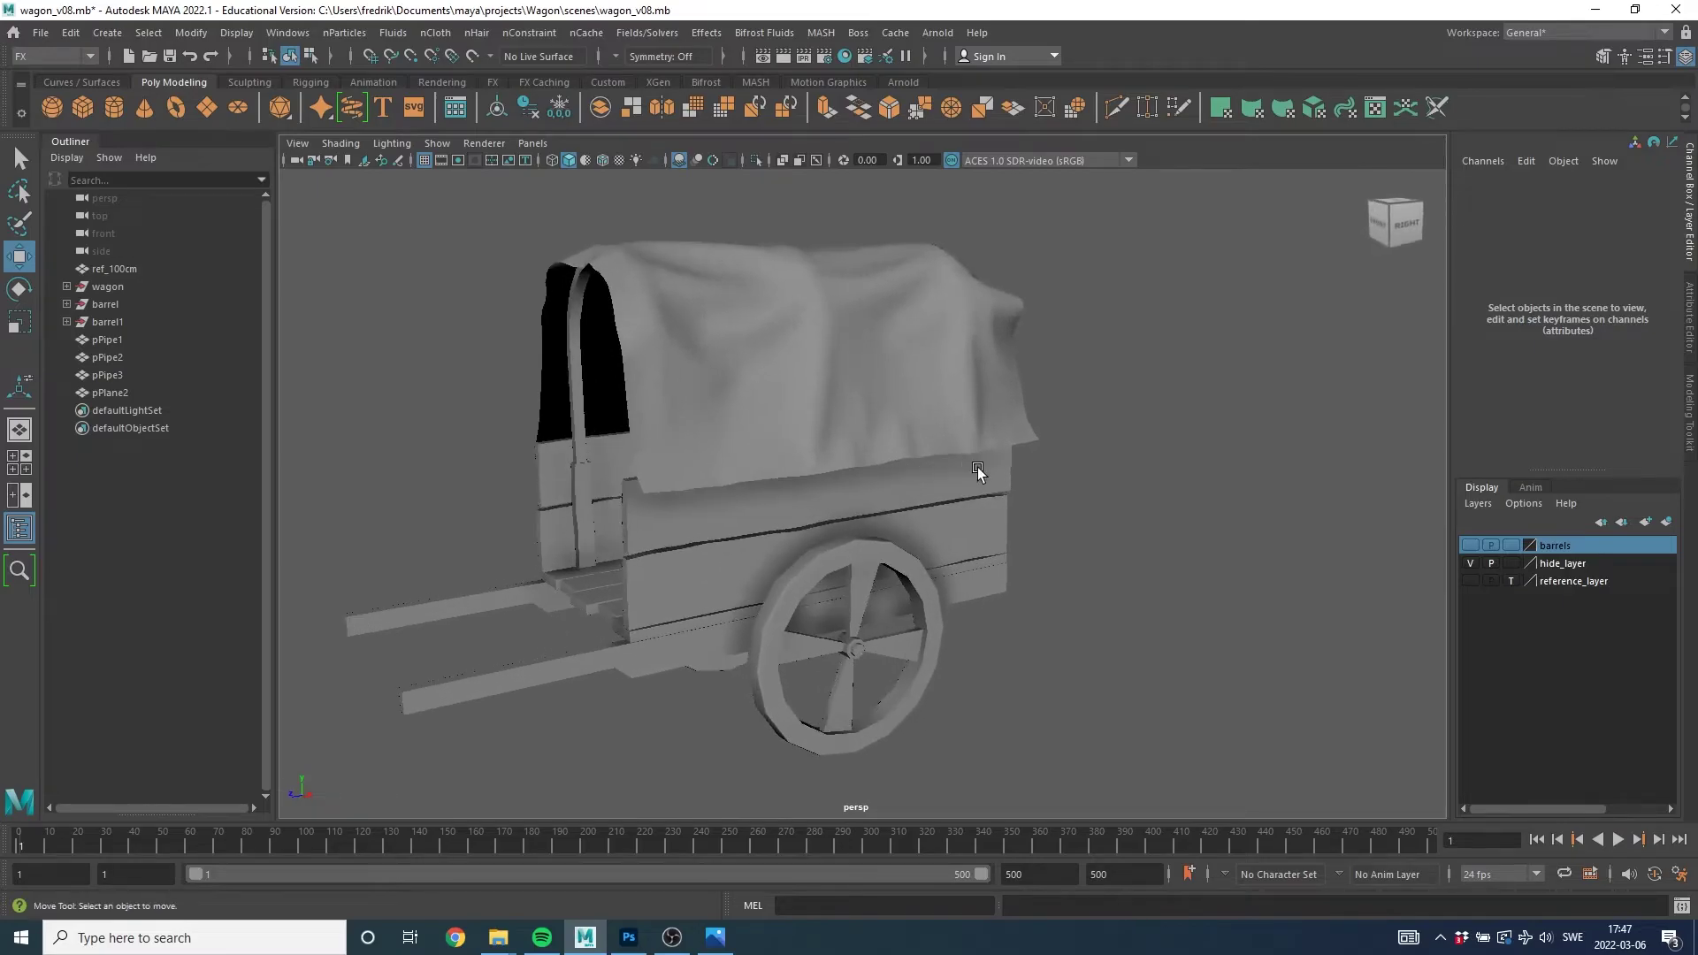
{"action": "mouse_move", "coordinate": [945, 480]}
{"action": "left_mouse_down", "text": "alt"}
{"action": "mouse_move", "coordinate": [1054, 470]}
{"action": "mouse_move", "coordinate": [996, 485]}
{"action": "mouse_move", "coordinate": [898, 469]}
{"action": "mouse_move", "coordinate": [1049, 455]}
{"action": "mouse_move", "coordinate": [969, 390]}
{"action": "left_mouse_up", "text": "alt"}
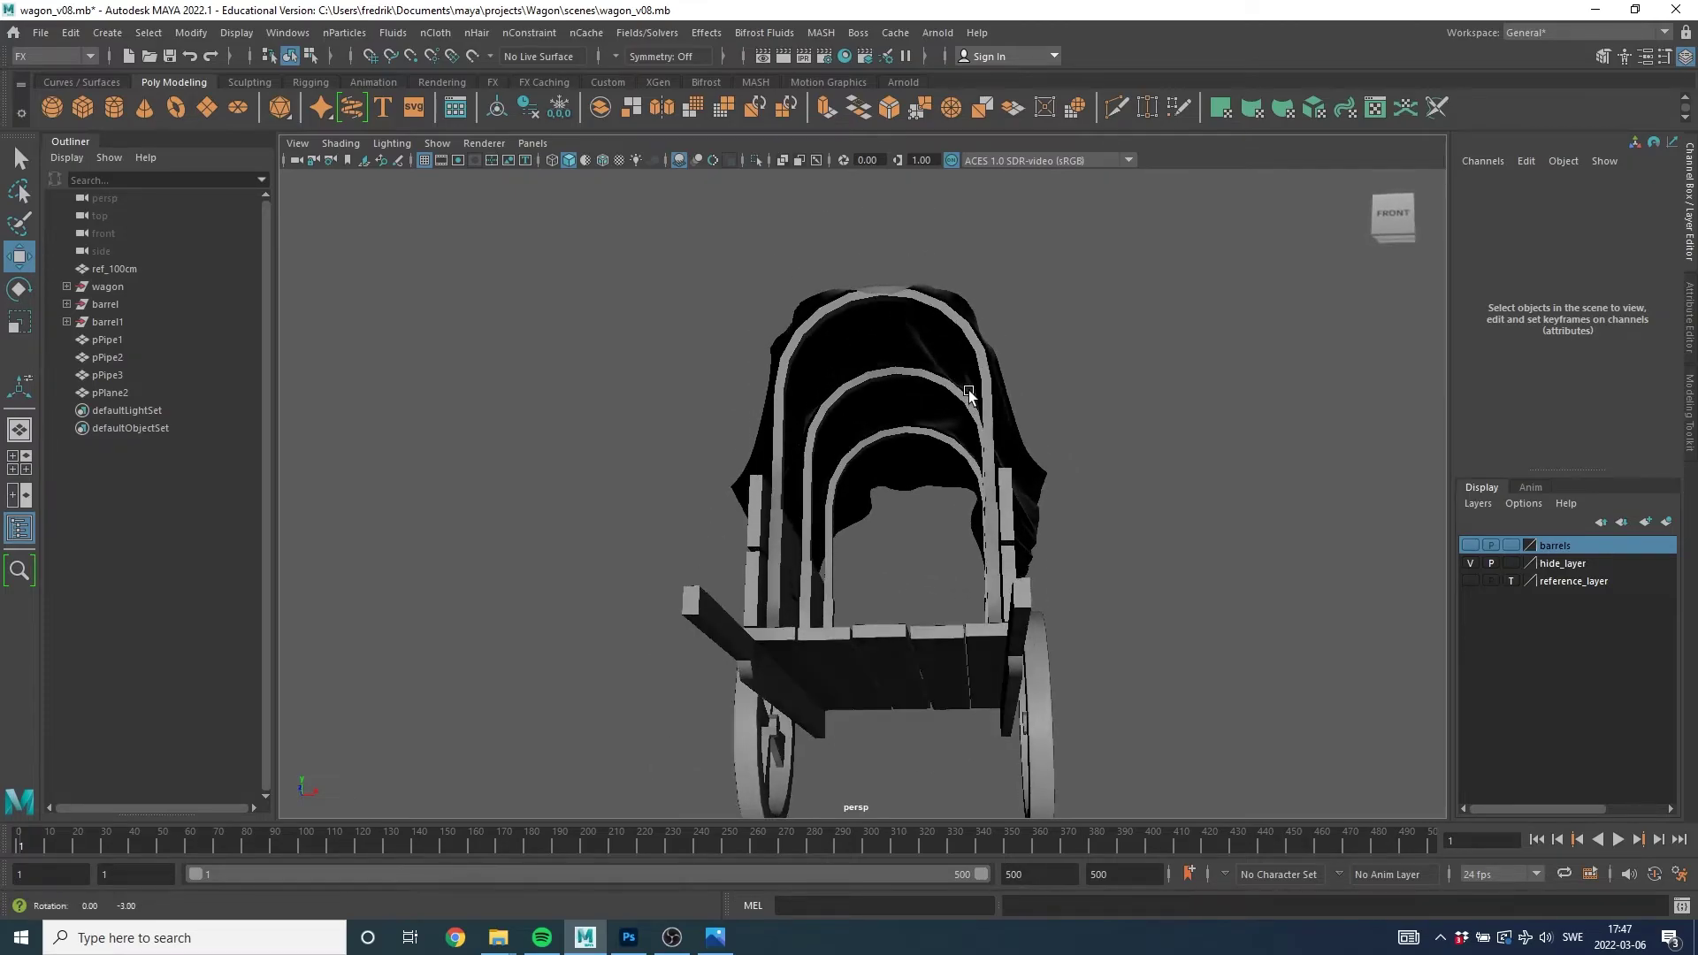
{"action": "left_click_drag", "start_coordinate": [1004, 305], "coordinate": [942, 341], "text": "alt"}
{"action": "mouse_move", "coordinate": [780, 500]}
{"action": "left_mouse_down", "text": "alt"}
{"action": "mouse_move", "coordinate": [786, 444]}
{"action": "mouse_move", "coordinate": [865, 474]}
{"action": "mouse_move", "coordinate": [910, 470]}
{"action": "mouse_move", "coordinate": [883, 469]}
{"action": "mouse_move", "coordinate": [926, 443]}
{"action": "left_mouse_up", "text": "alt"}
{"action": "left_click", "coordinate": [884, 468]}
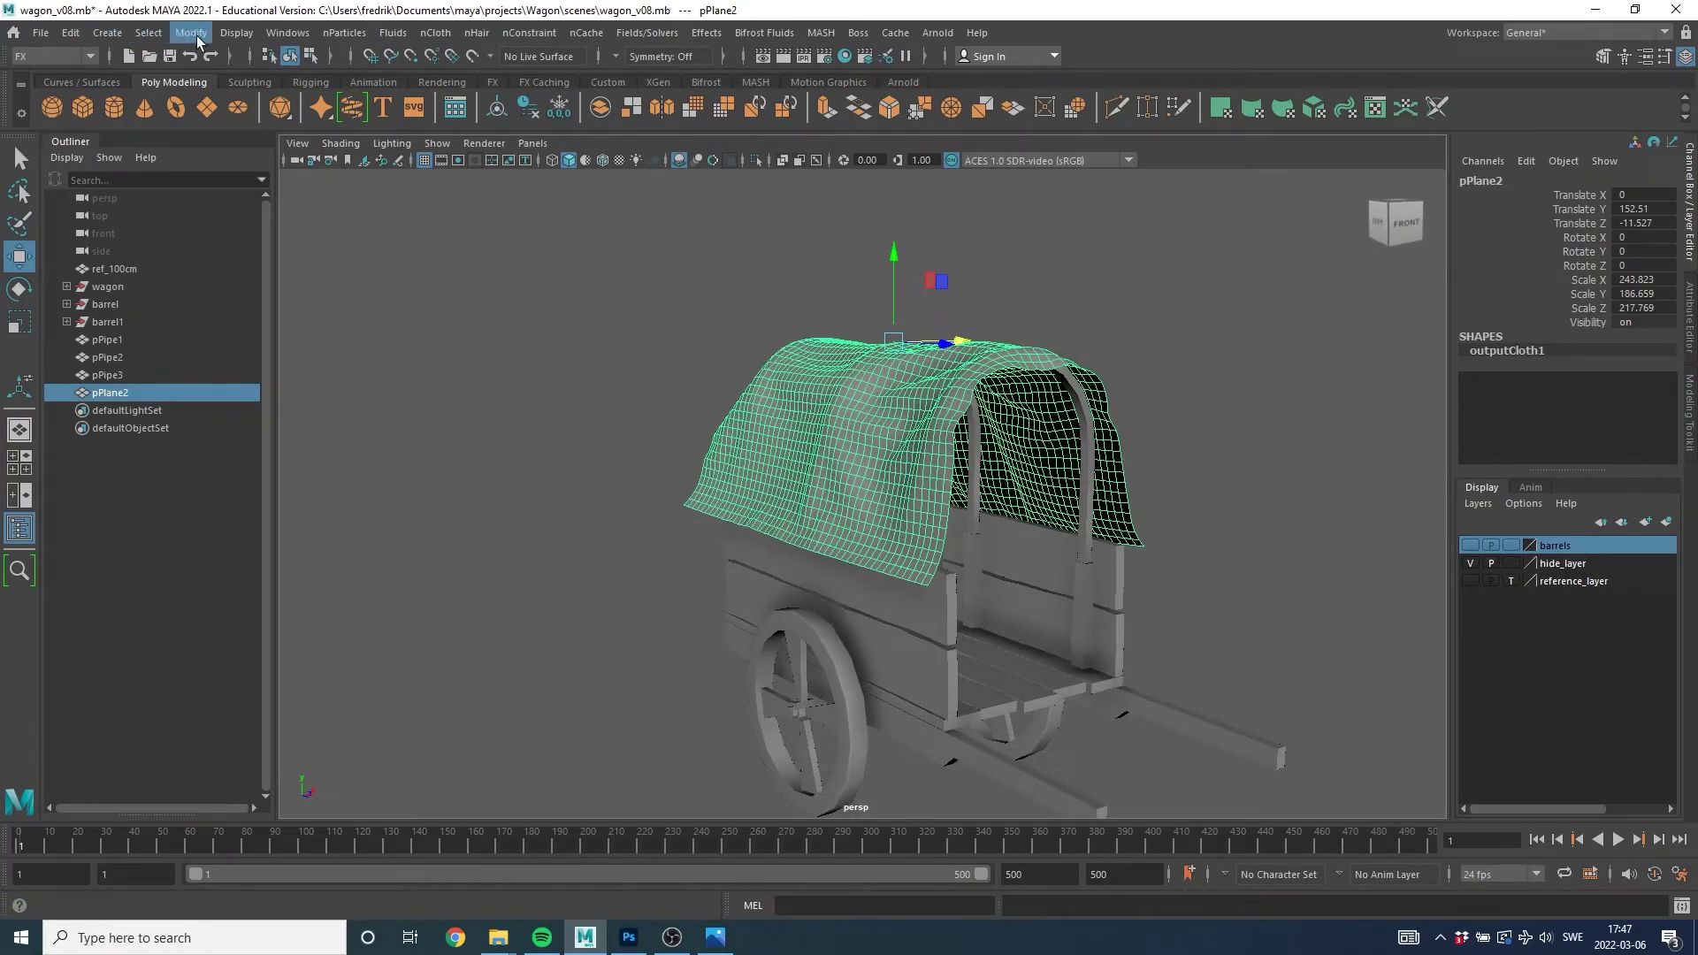
In the Modeling menu set, extrude pPlane2's faces with Local Translate Z 0.5.
{"action": "left_click", "coordinate": [76, 53]}
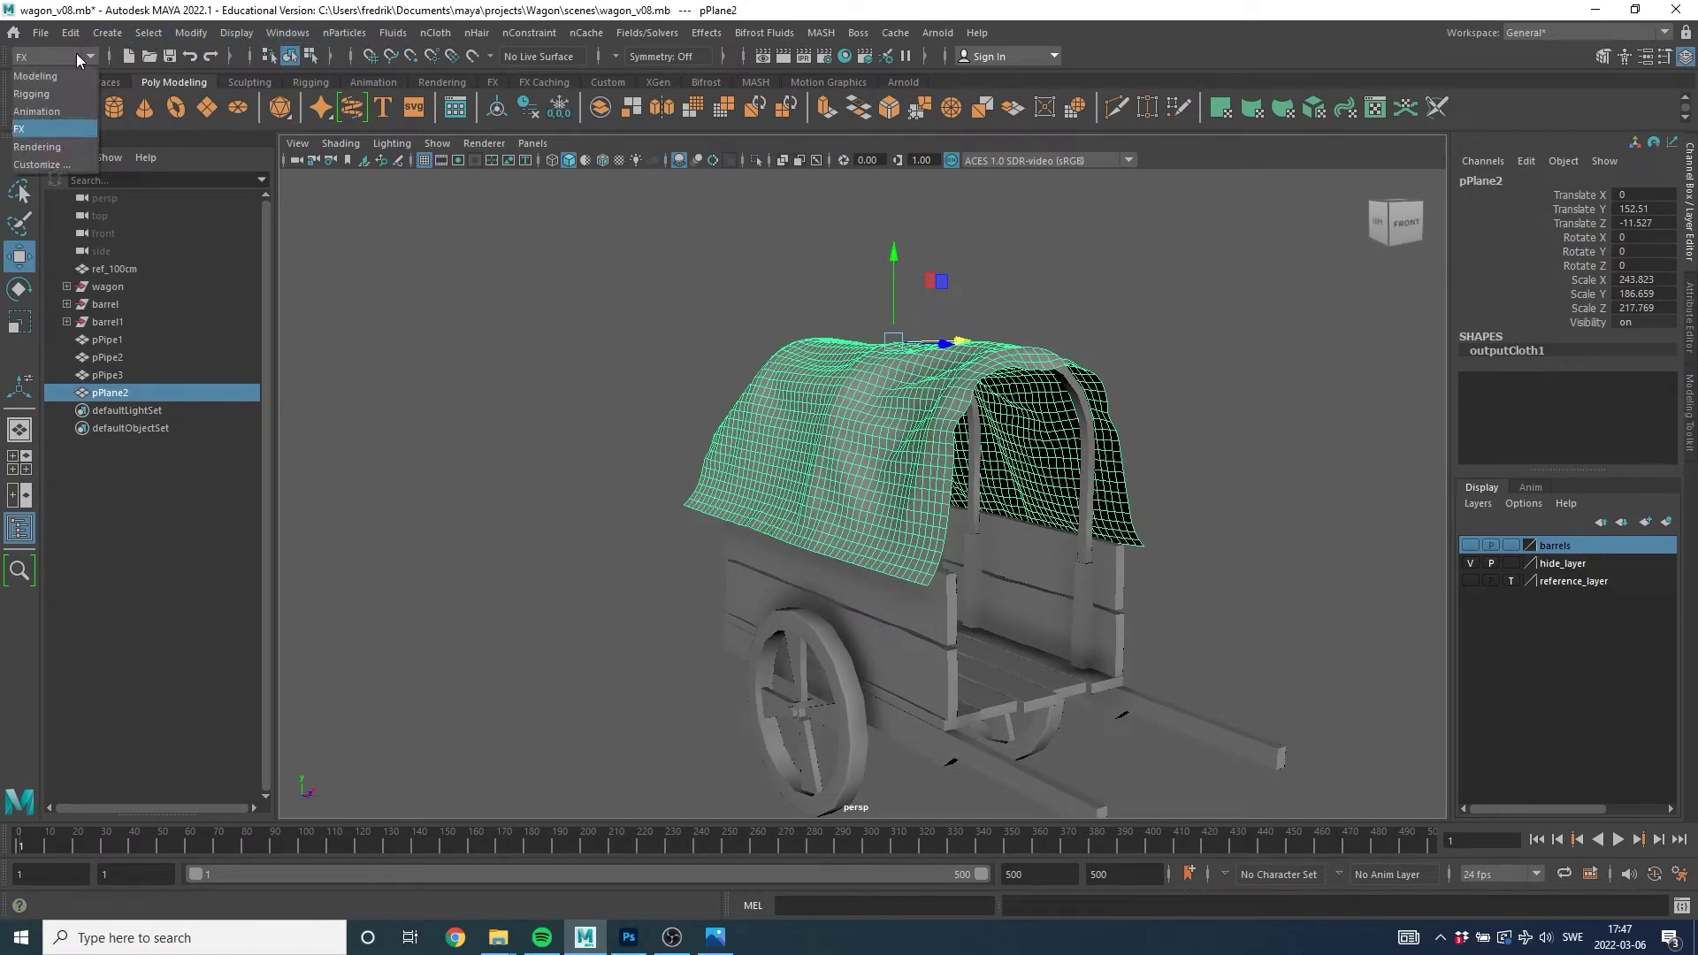
{"action": "left_click", "coordinate": [61, 75]}
{"action": "left_click", "coordinate": [383, 33]}
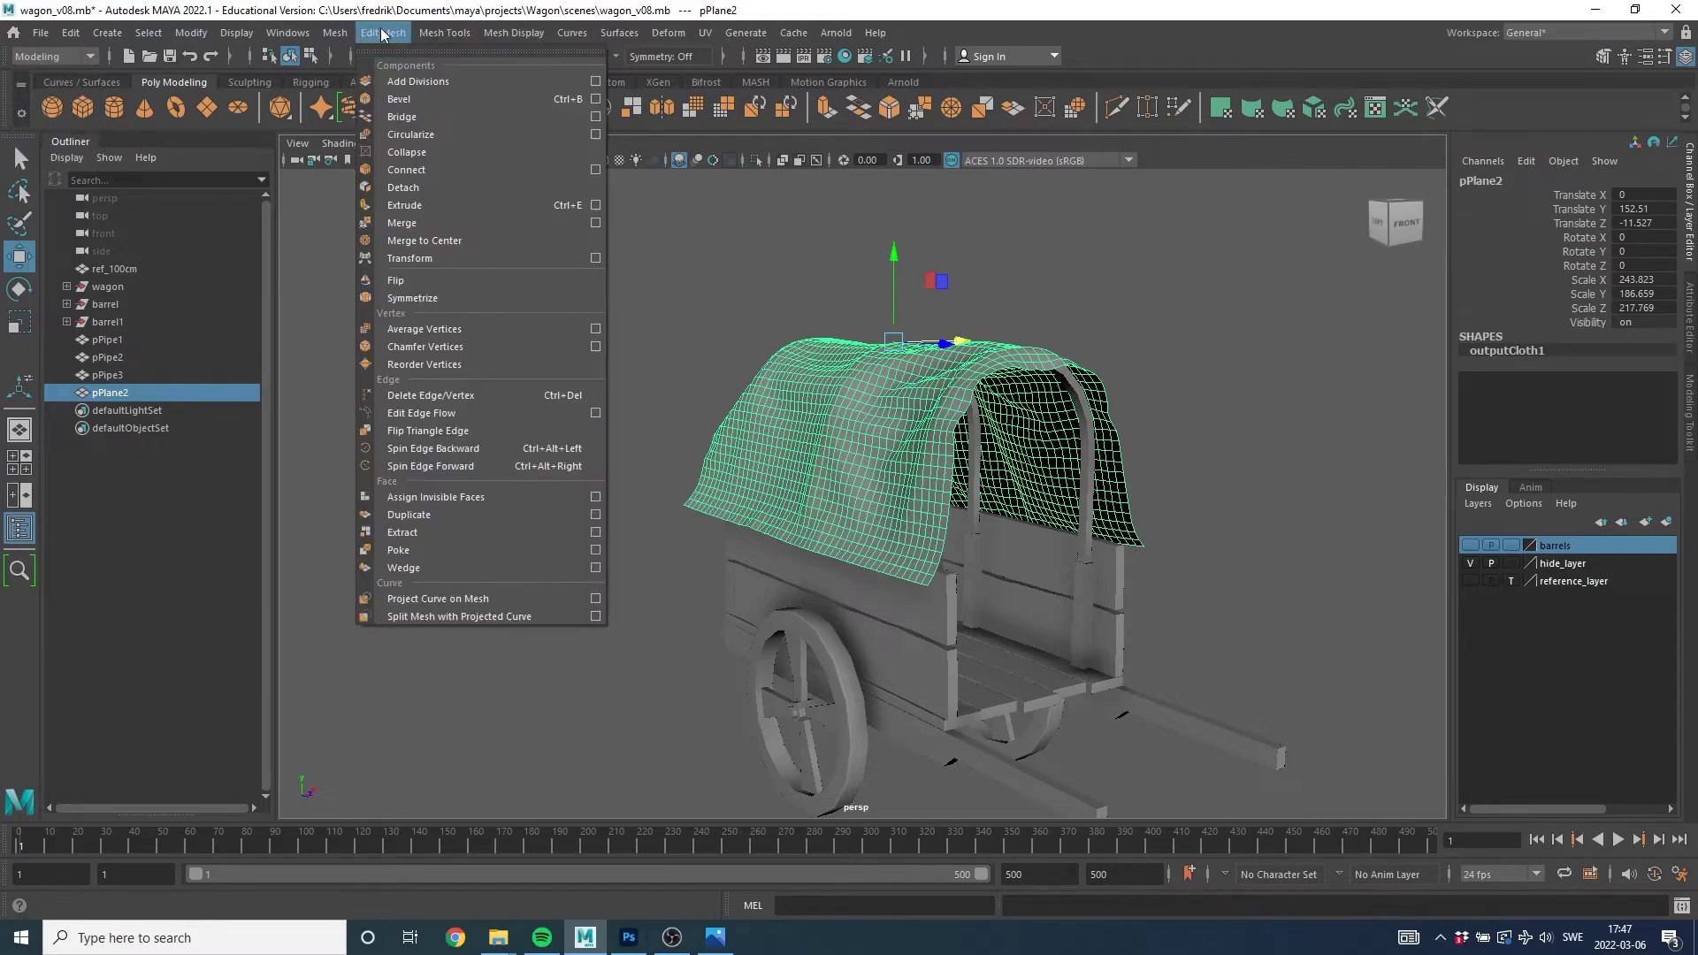
{"action": "left_click", "coordinate": [430, 205]}
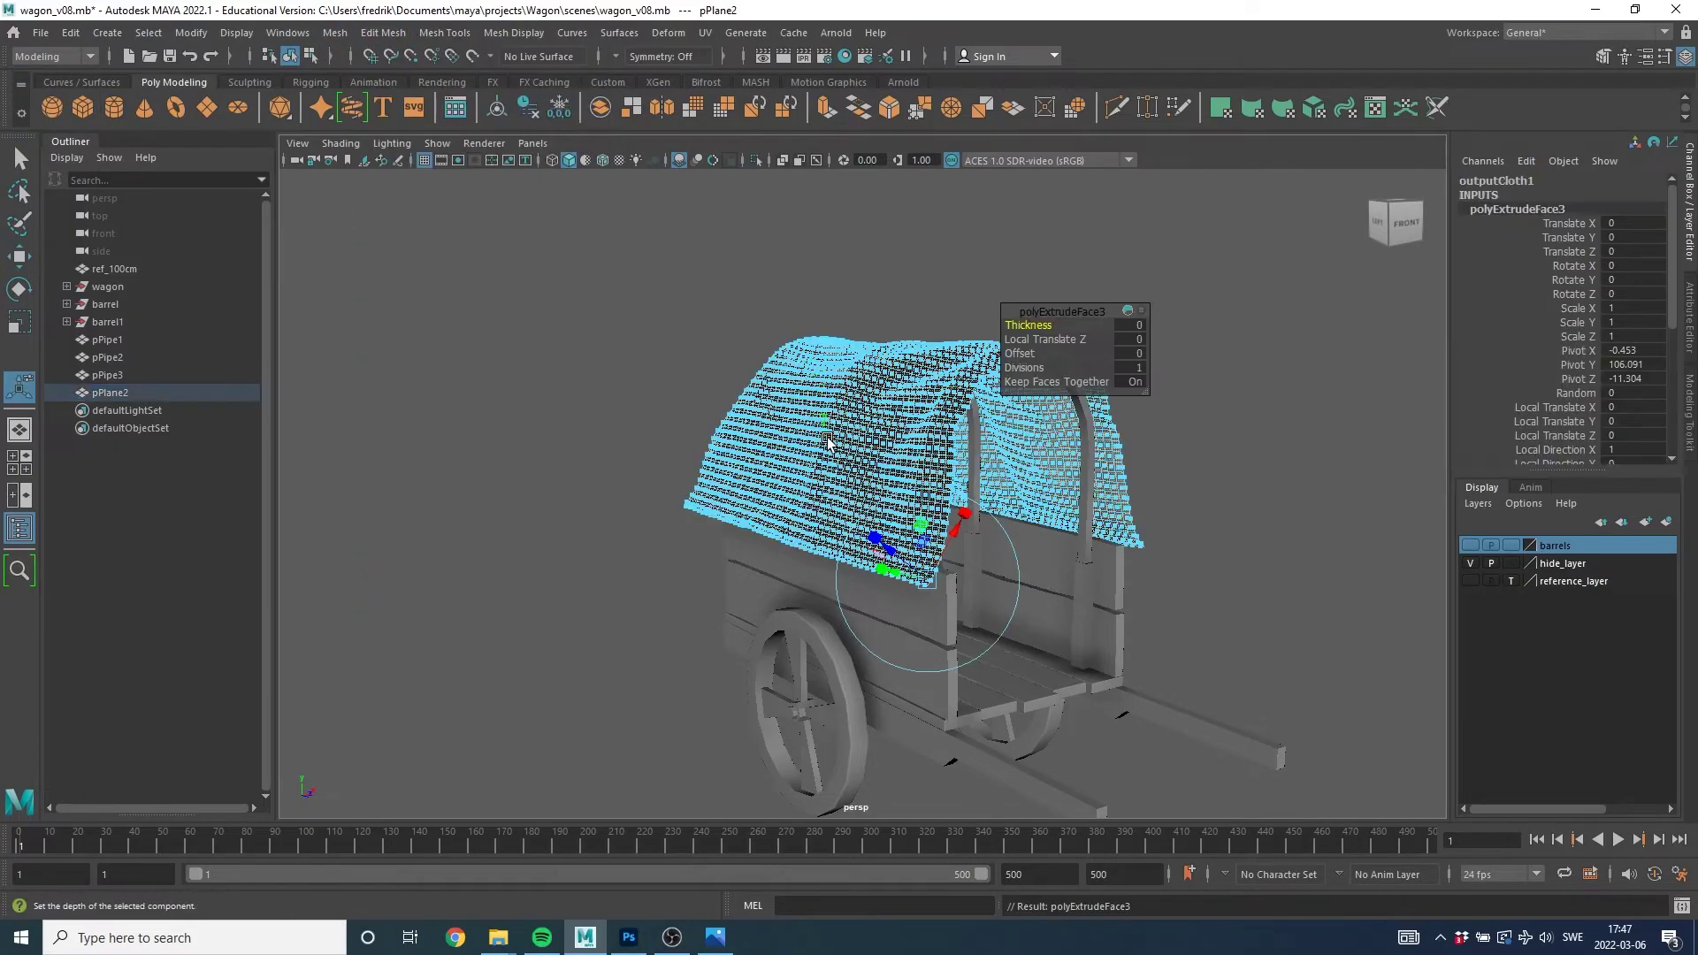
{"action": "left_click_drag", "start_coordinate": [796, 460], "coordinate": [687, 498], "text": "alt"}
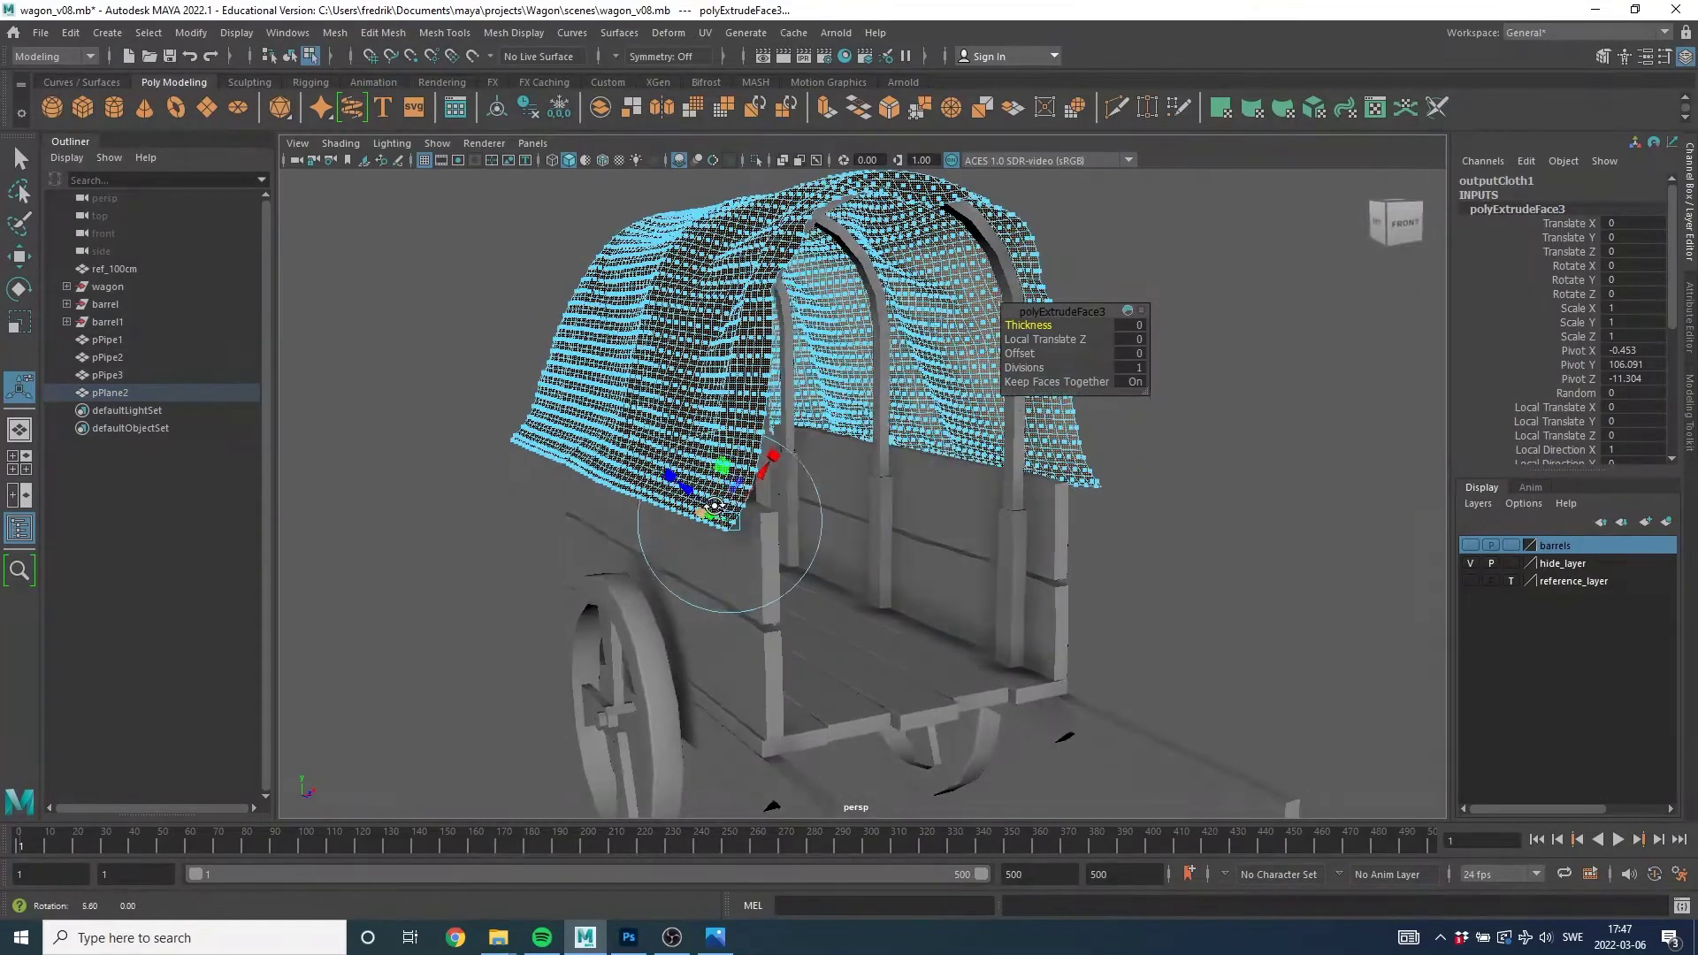
{"action": "left_click_drag", "start_coordinate": [584, 437], "coordinate": [574, 432]}
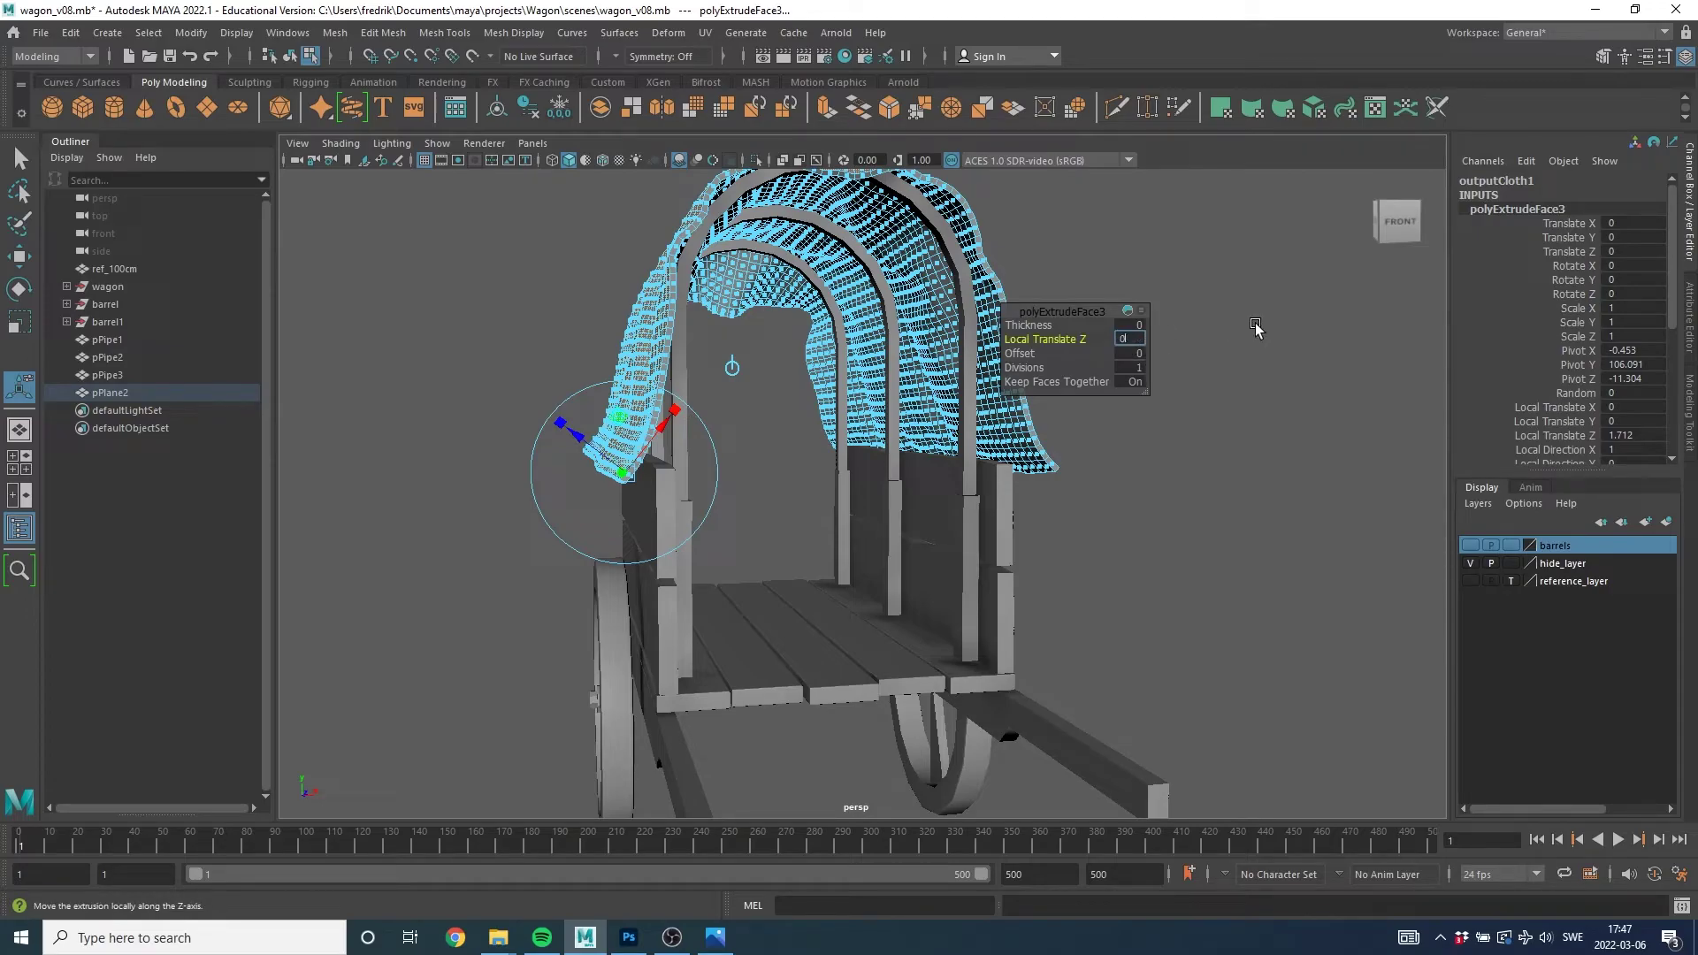
{"action": "type", "text": ".5"}
{"action": "key", "text": "Return"}
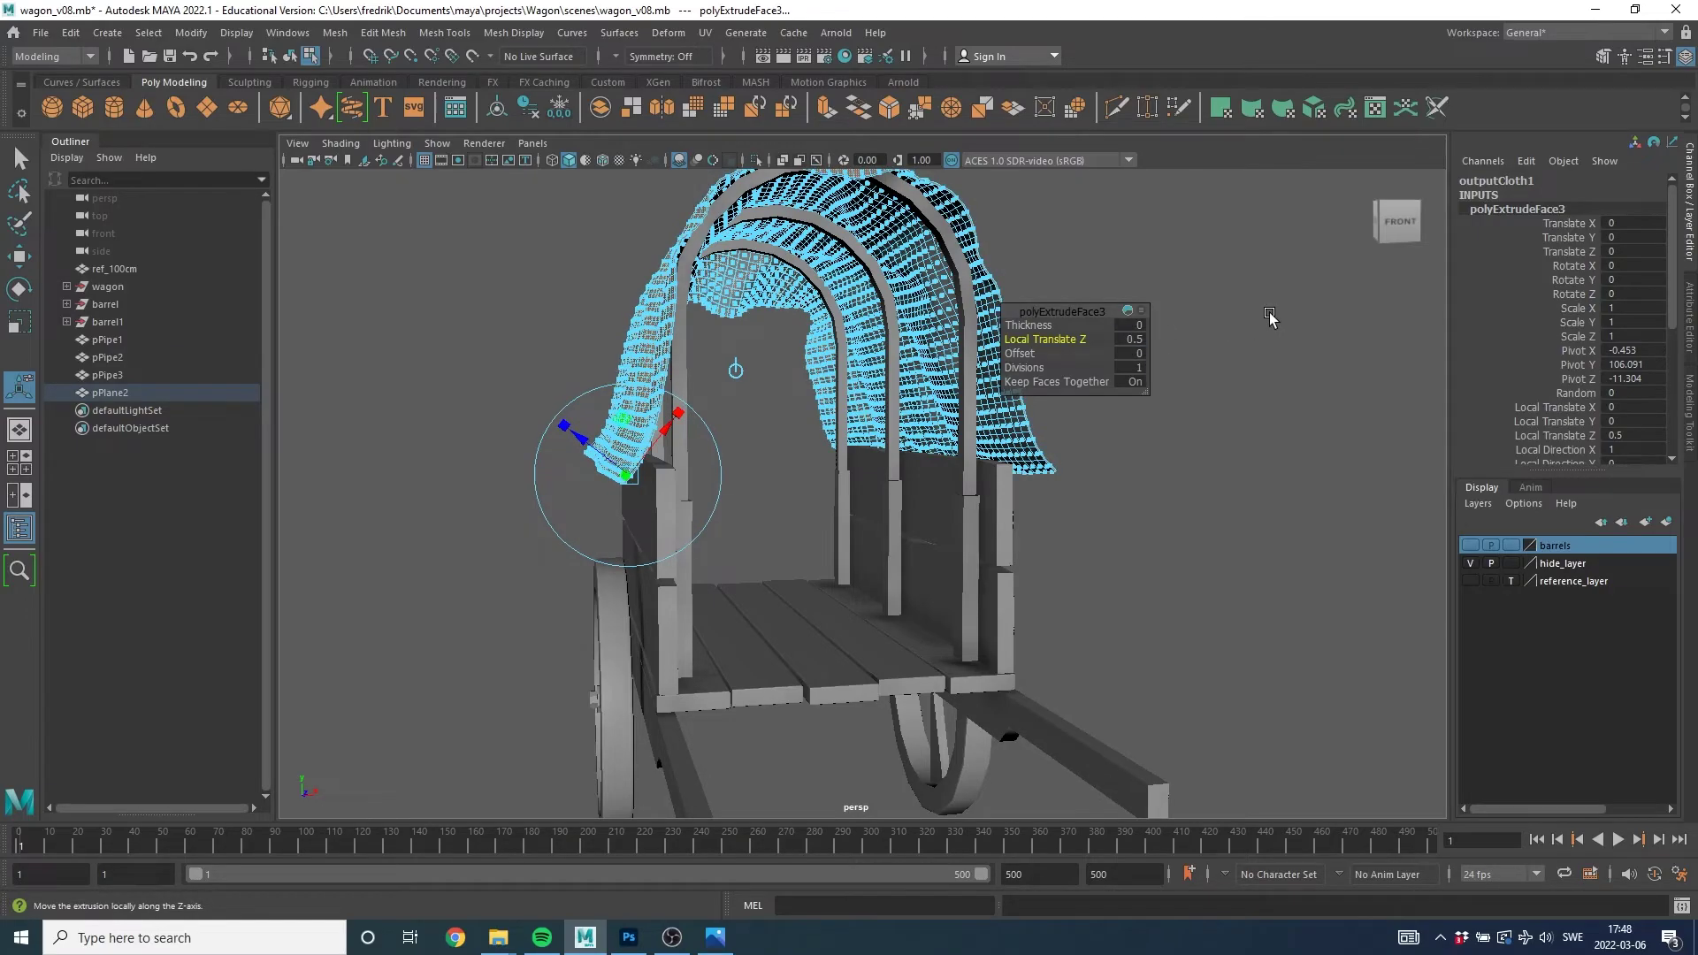
Return to object selection and inspect the thickened canopy, then deselect it.
{"action": "left_click_drag", "start_coordinate": [1270, 317], "coordinate": [1106, 294], "text": "alt"}
{"action": "key", "text": "F8"}
{"action": "key", "text": "q"}
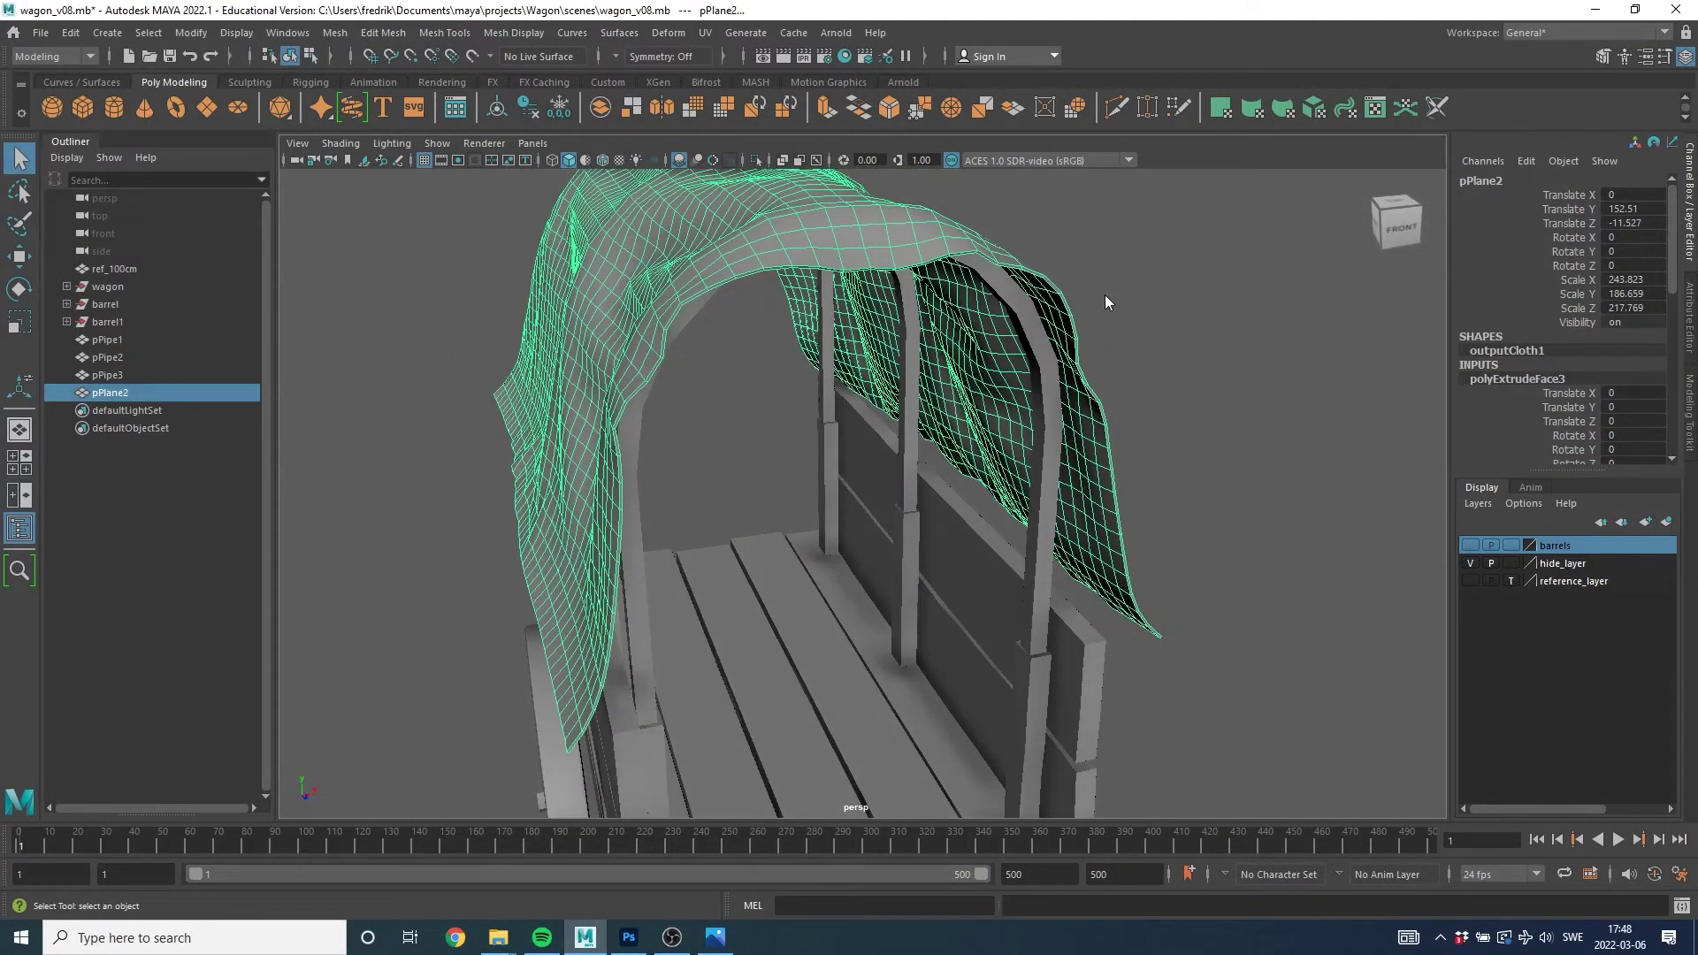
{"action": "right_click_drag", "start_coordinate": [1106, 294], "coordinate": [1156, 248]}
{"action": "mouse_move", "coordinate": [1155, 265]}
{"action": "left_mouse_down", "text": "alt"}
{"action": "mouse_move", "coordinate": [1182, 392]}
{"action": "mouse_move", "coordinate": [1005, 383]}
{"action": "mouse_move", "coordinate": [1004, 406]}
{"action": "mouse_move", "coordinate": [823, 431]}
{"action": "mouse_move", "coordinate": [978, 383]}
{"action": "mouse_move", "coordinate": [1005, 391]}
{"action": "mouse_move", "coordinate": [834, 417]}
{"action": "left_mouse_up", "text": "alt"}
{"action": "left_click", "coordinate": [1182, 392]}
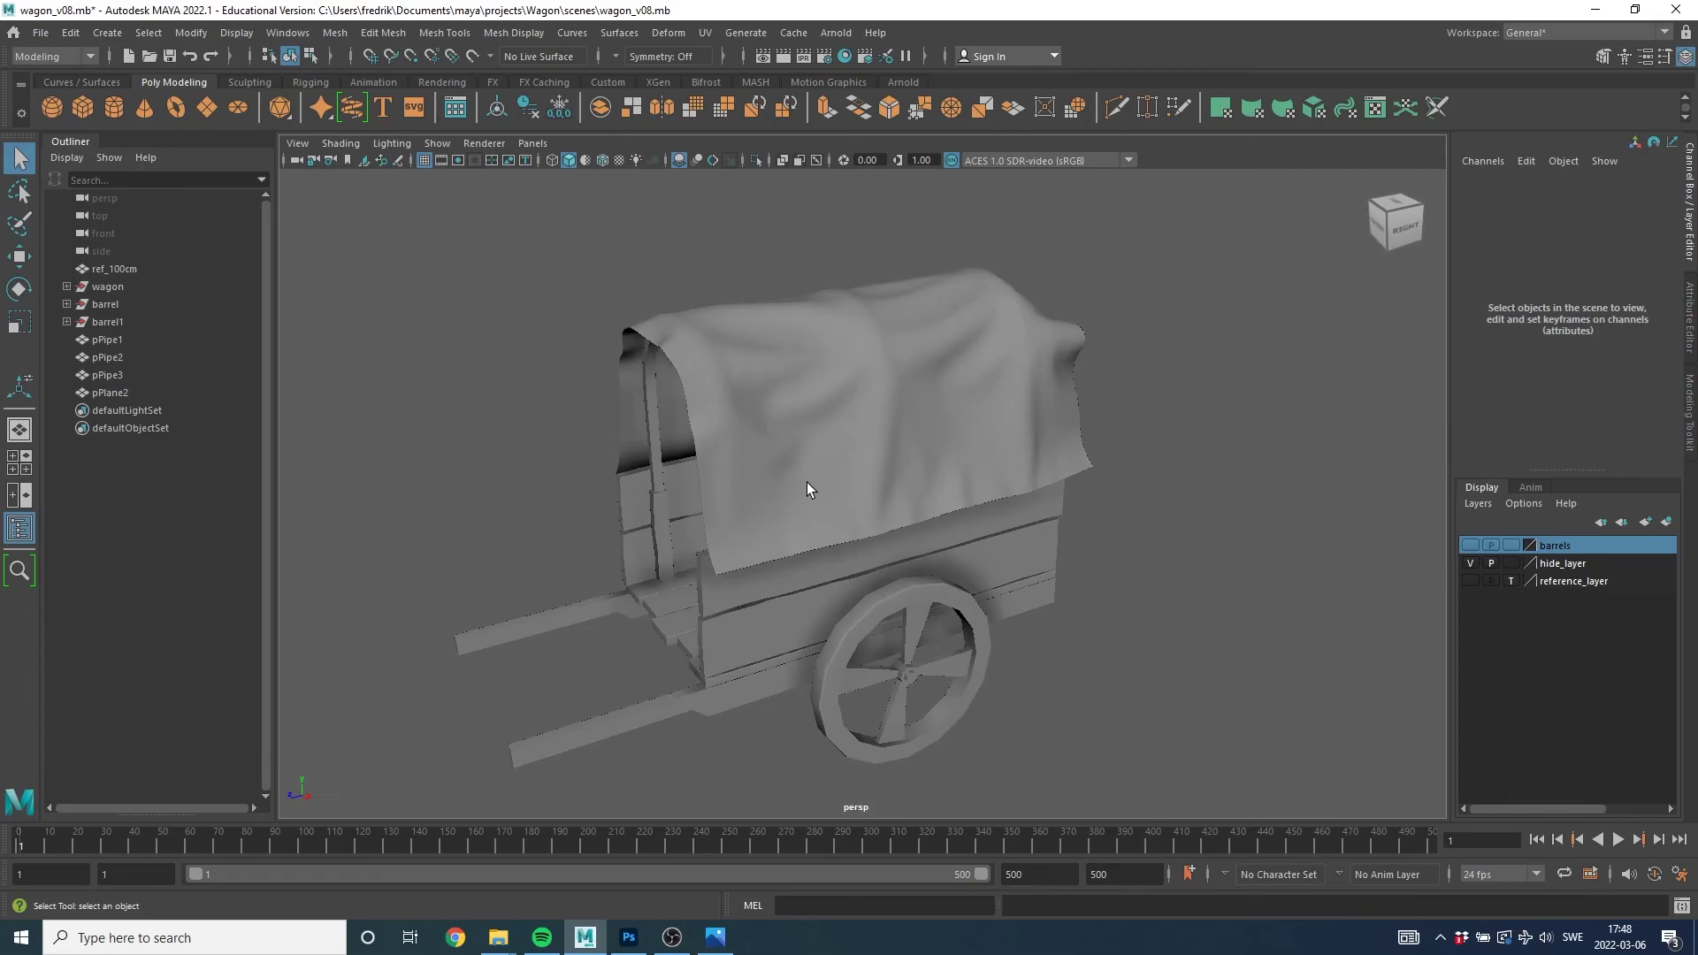